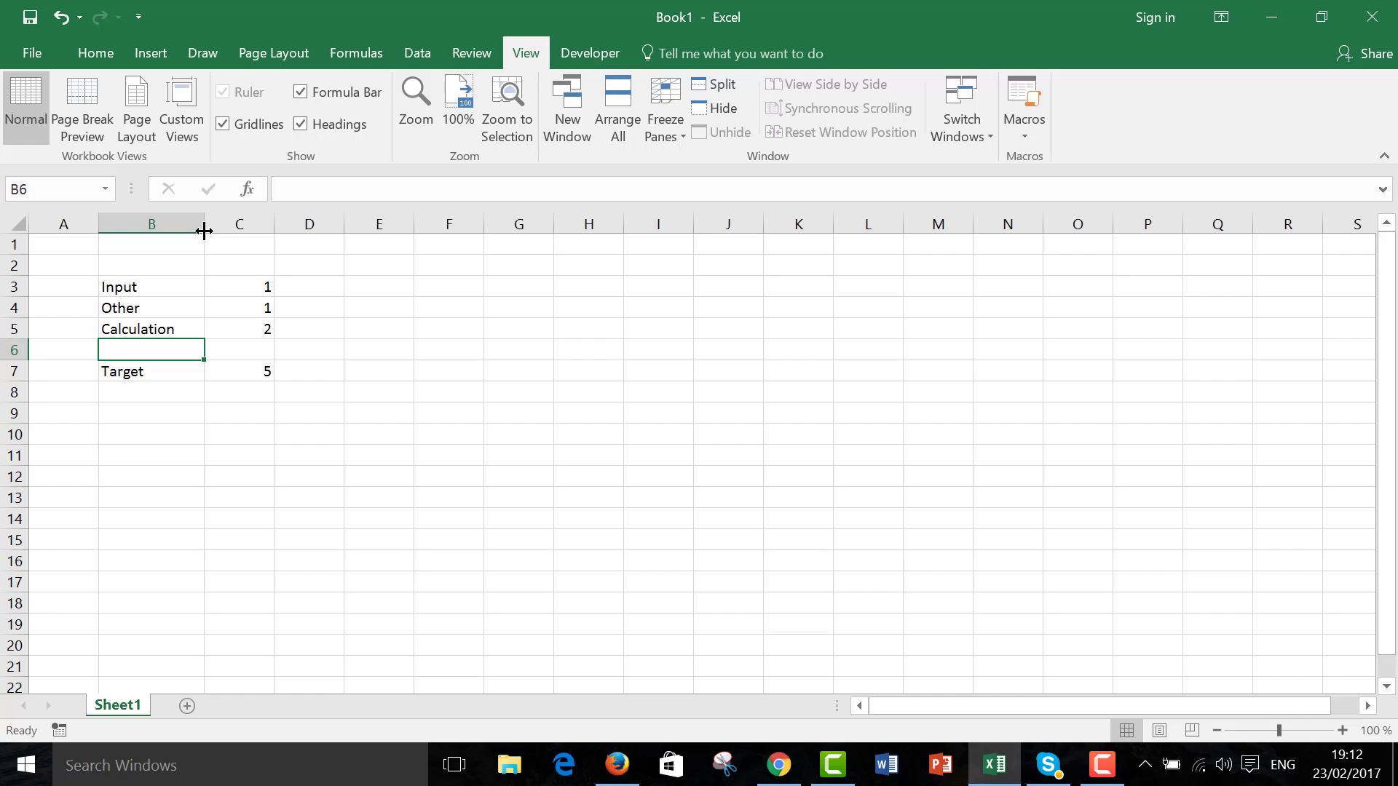
Step: Check the Target and Calculation cells, then open Goal Seek and cancel it
{"action": "key", "text": "Down"}
{"action": "key", "text": "Right"}
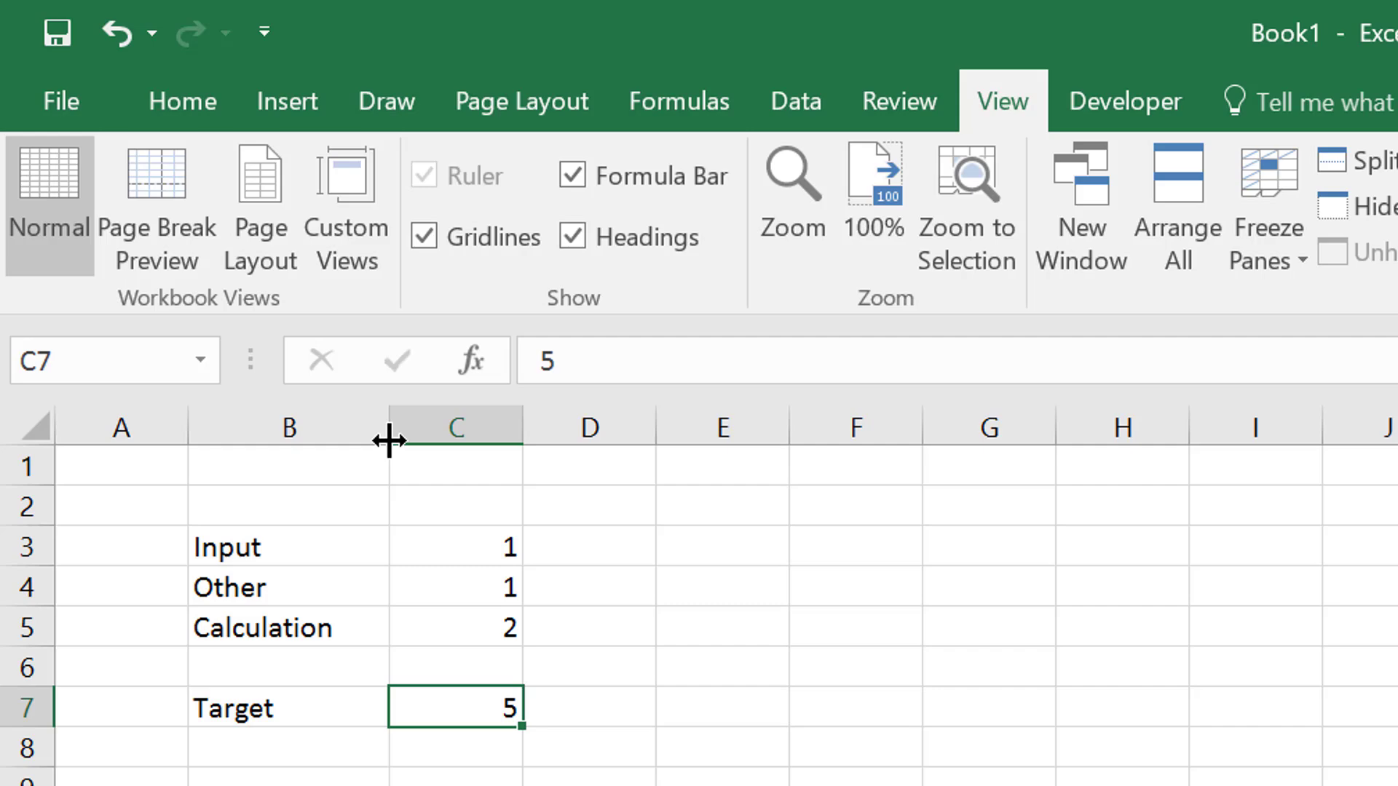
{"action": "key", "text": "Down"}
{"action": "key", "text": "Up"}
{"action": "key", "text": "Up"}
{"action": "key", "text": "Up"}
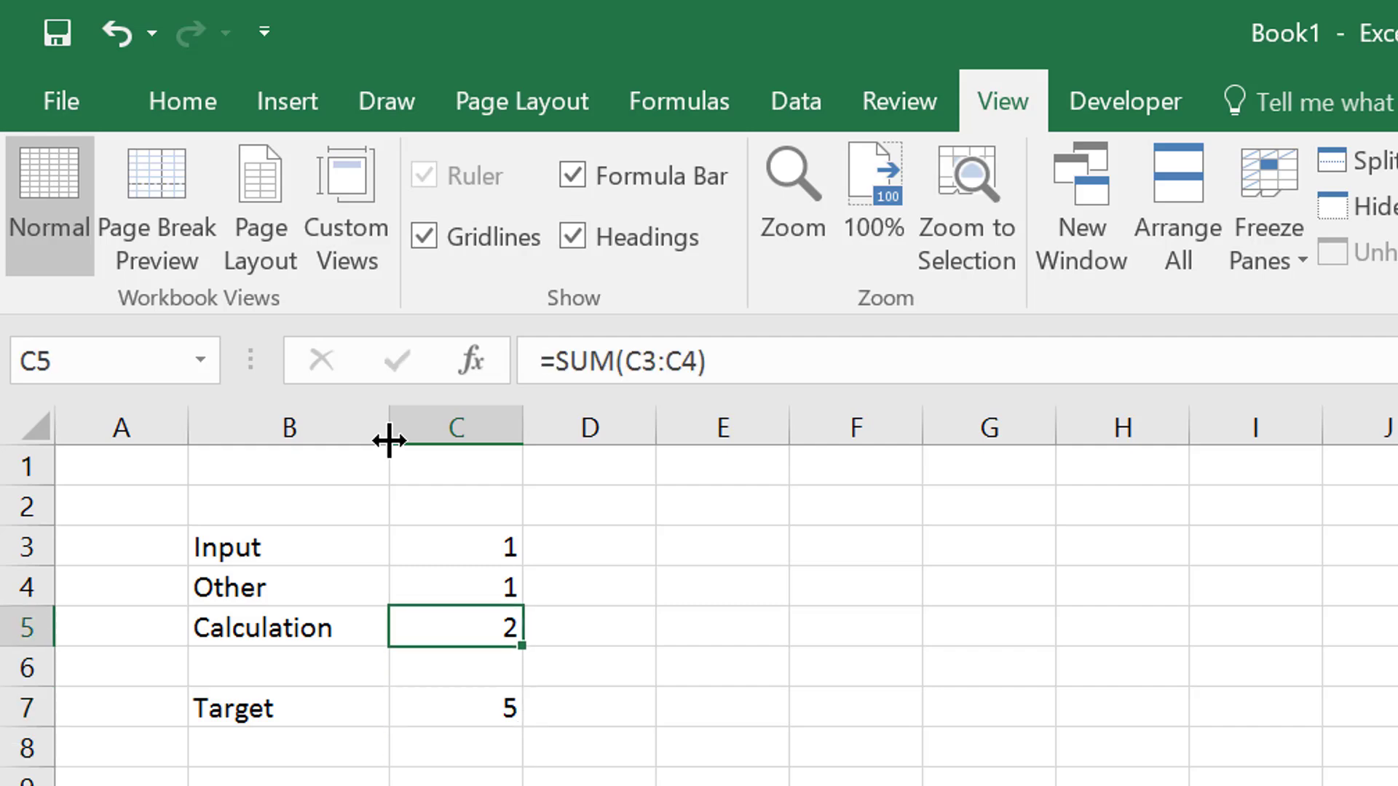
{"action": "key", "text": "Down"}
{"action": "key", "text": "Down"}
{"action": "key", "text": "Down"}
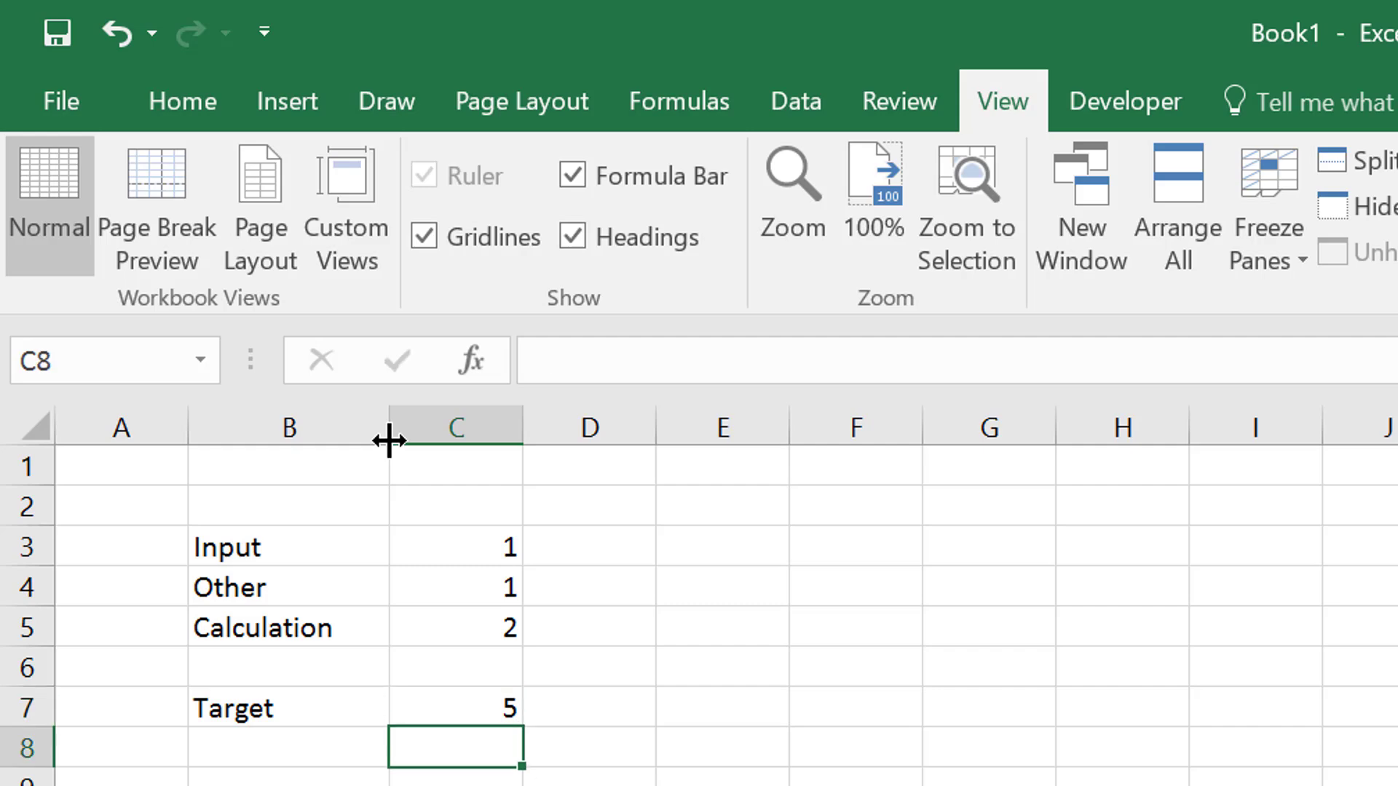
{"action": "key", "text": "Up"}
{"action": "key", "text": "Up"}
{"action": "key", "text": "Up"}
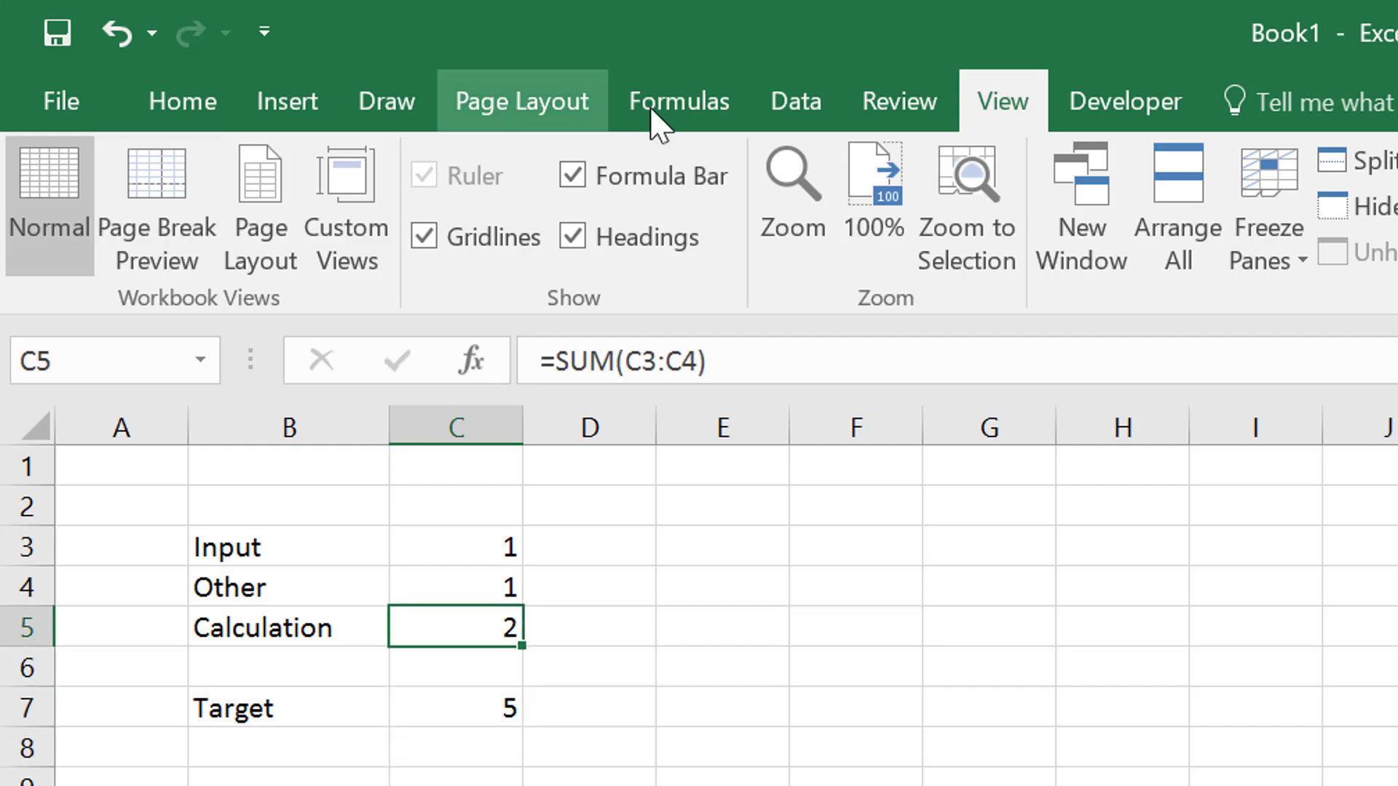
{"action": "left_click", "coordinate": [777, 114]}
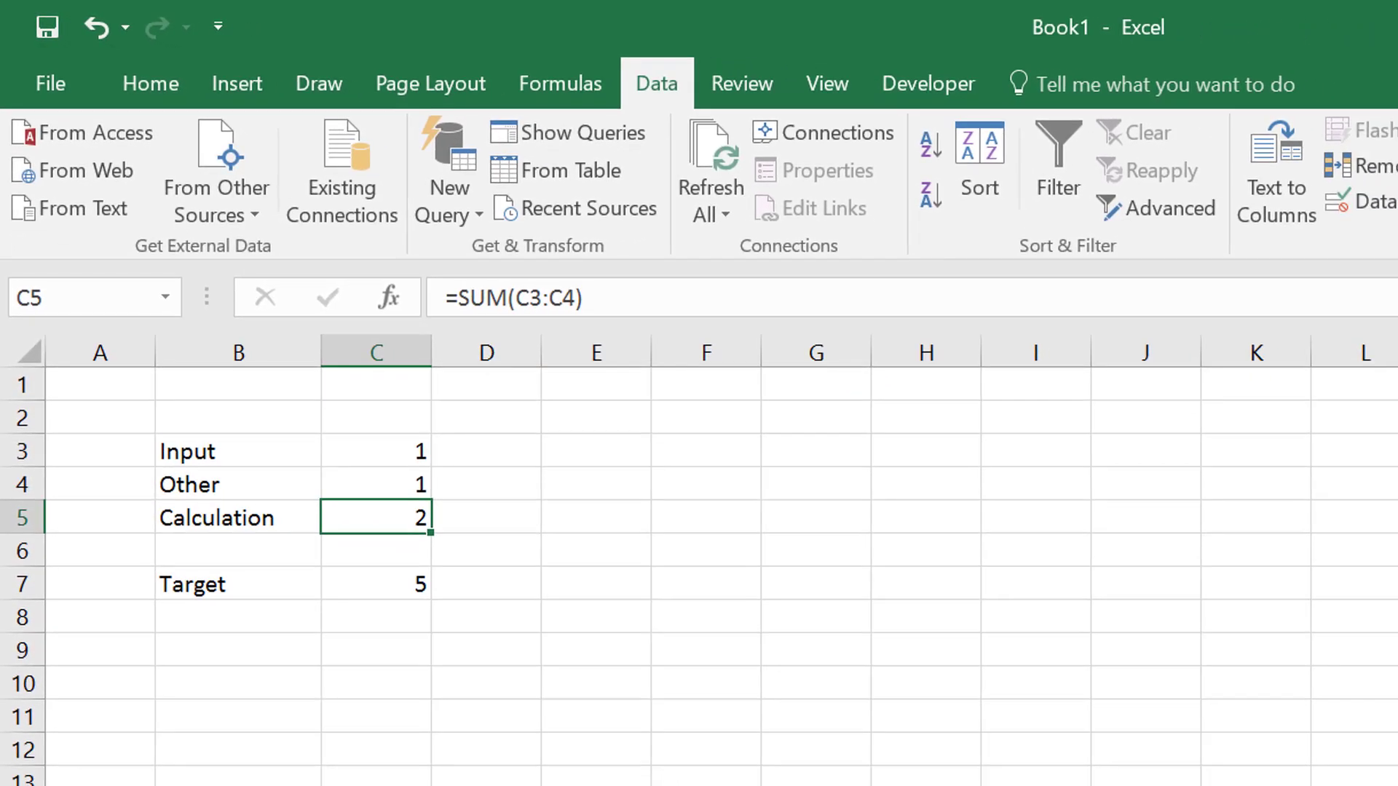
{"action": "key", "text": "alt+a"}
{"action": "key", "text": "w"}
{"action": "key", "text": "g"}
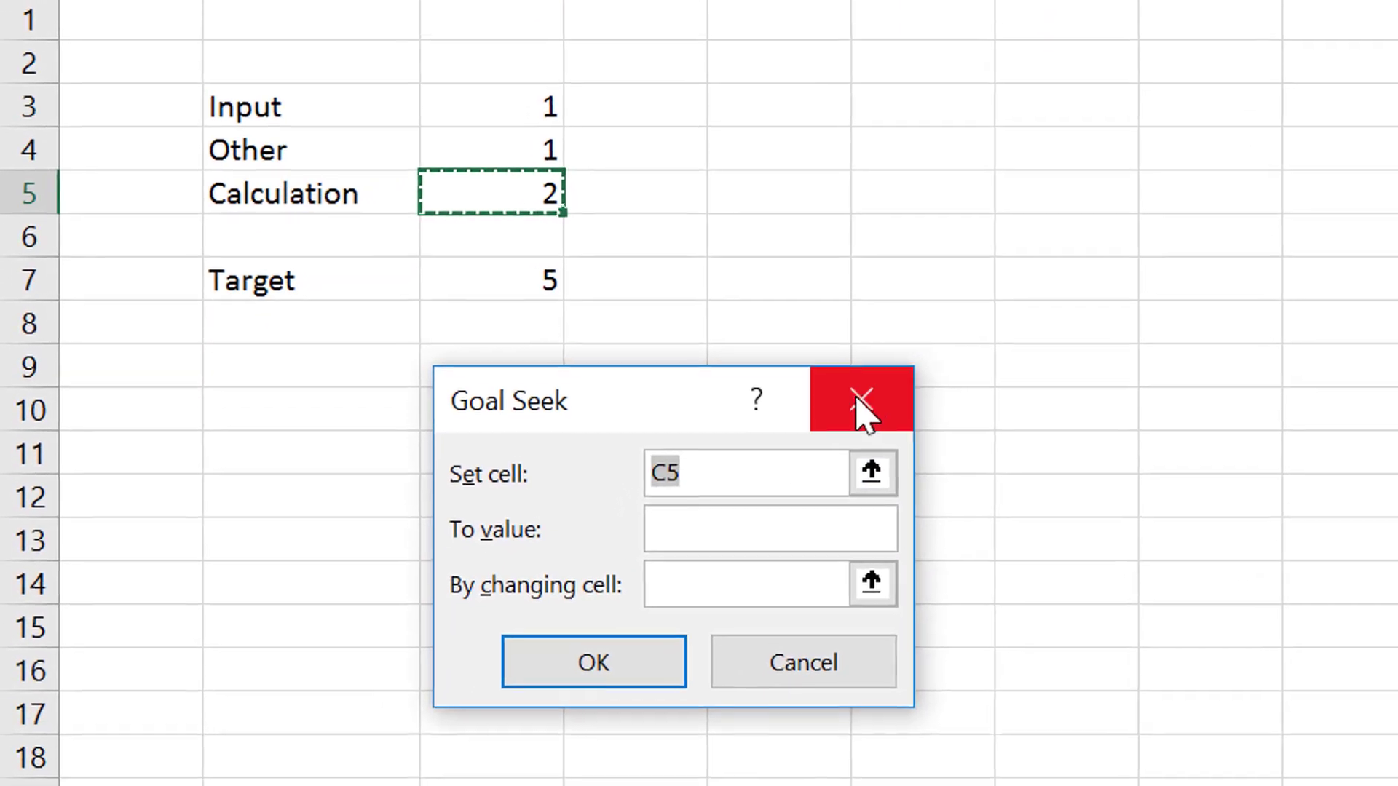
{"action": "left_click", "coordinate": [659, 676]}
Step: Label cell B8 'Difference'
{"action": "key", "text": "Down"}
{"action": "key", "text": "Down"}
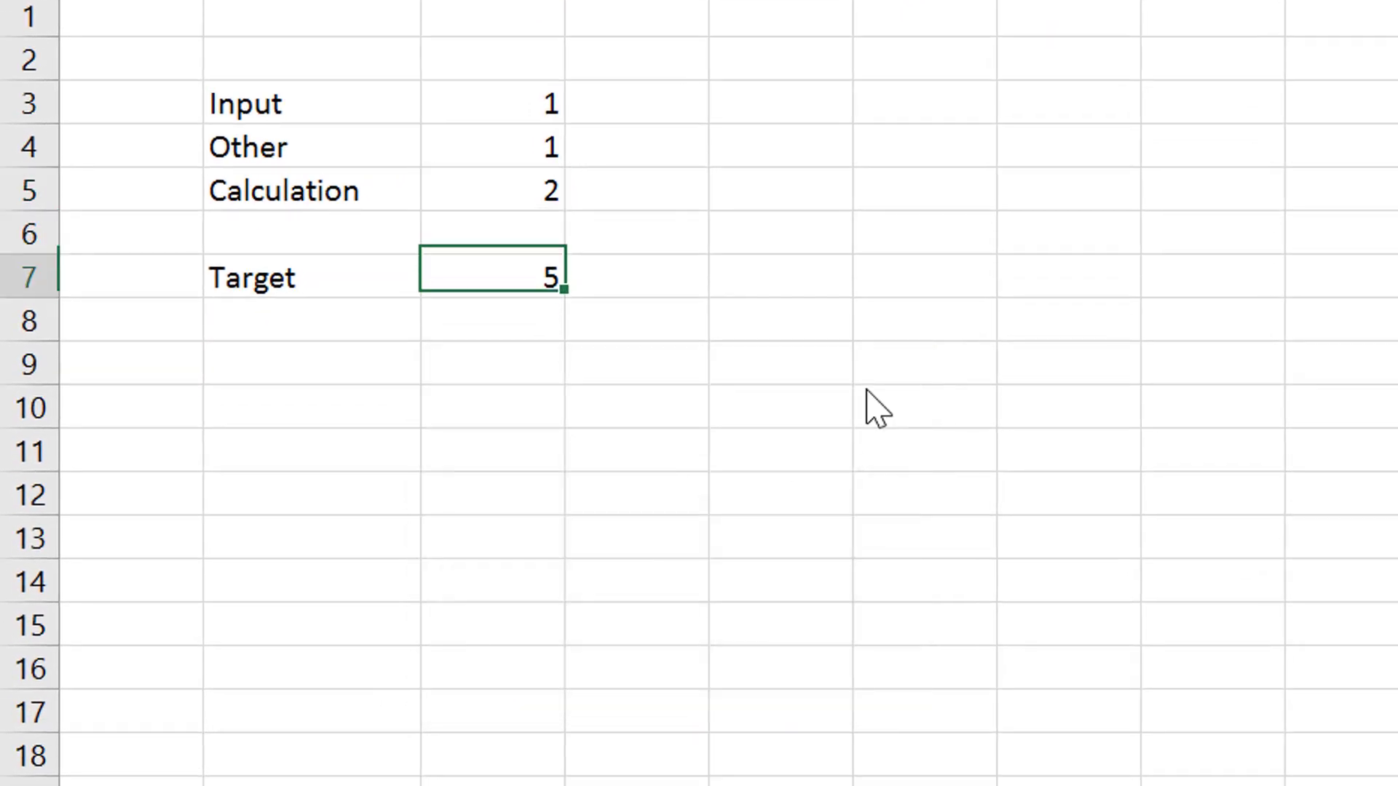
{"action": "key", "text": "Down"}
{"action": "key", "text": "Left"}
{"action": "type", "text": "Difference"}
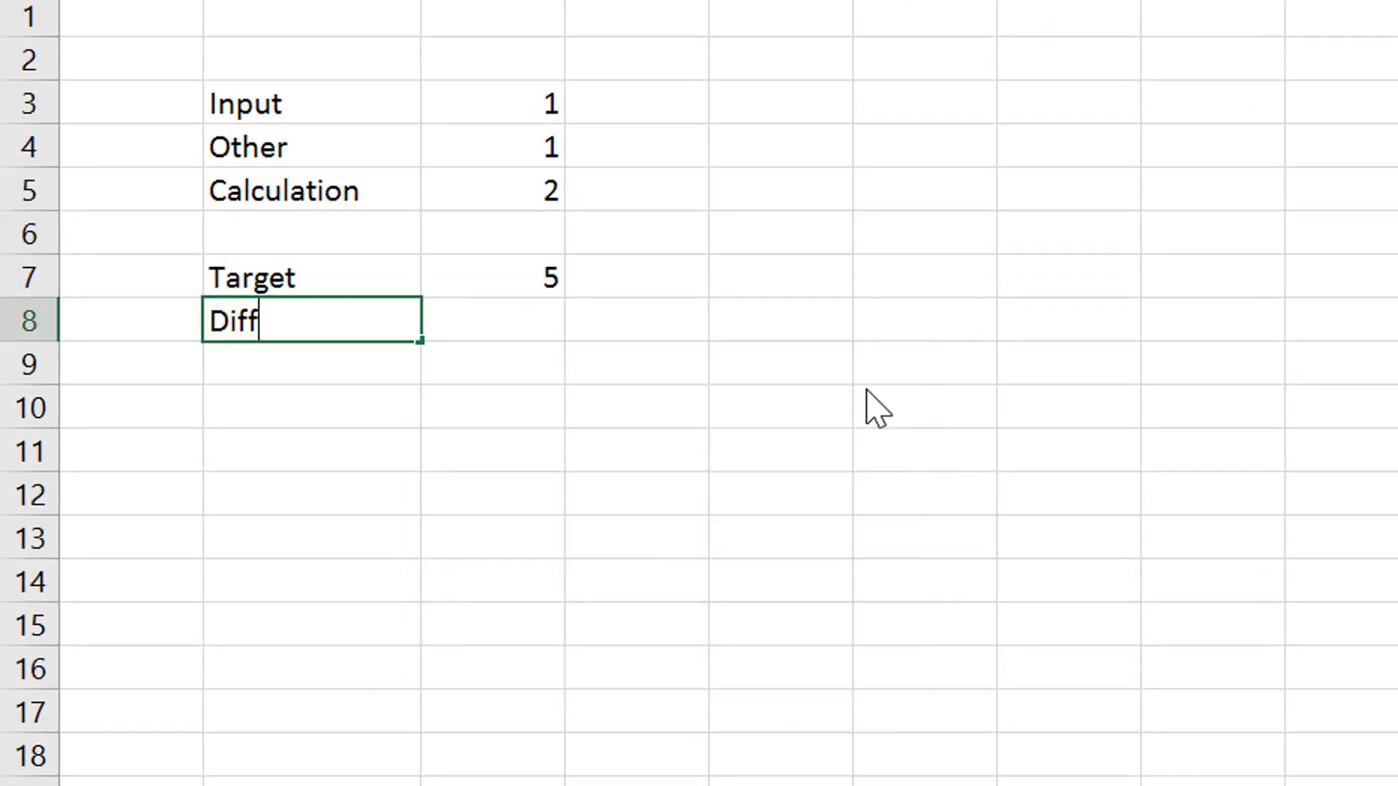
{"action": "key", "text": "Right"}
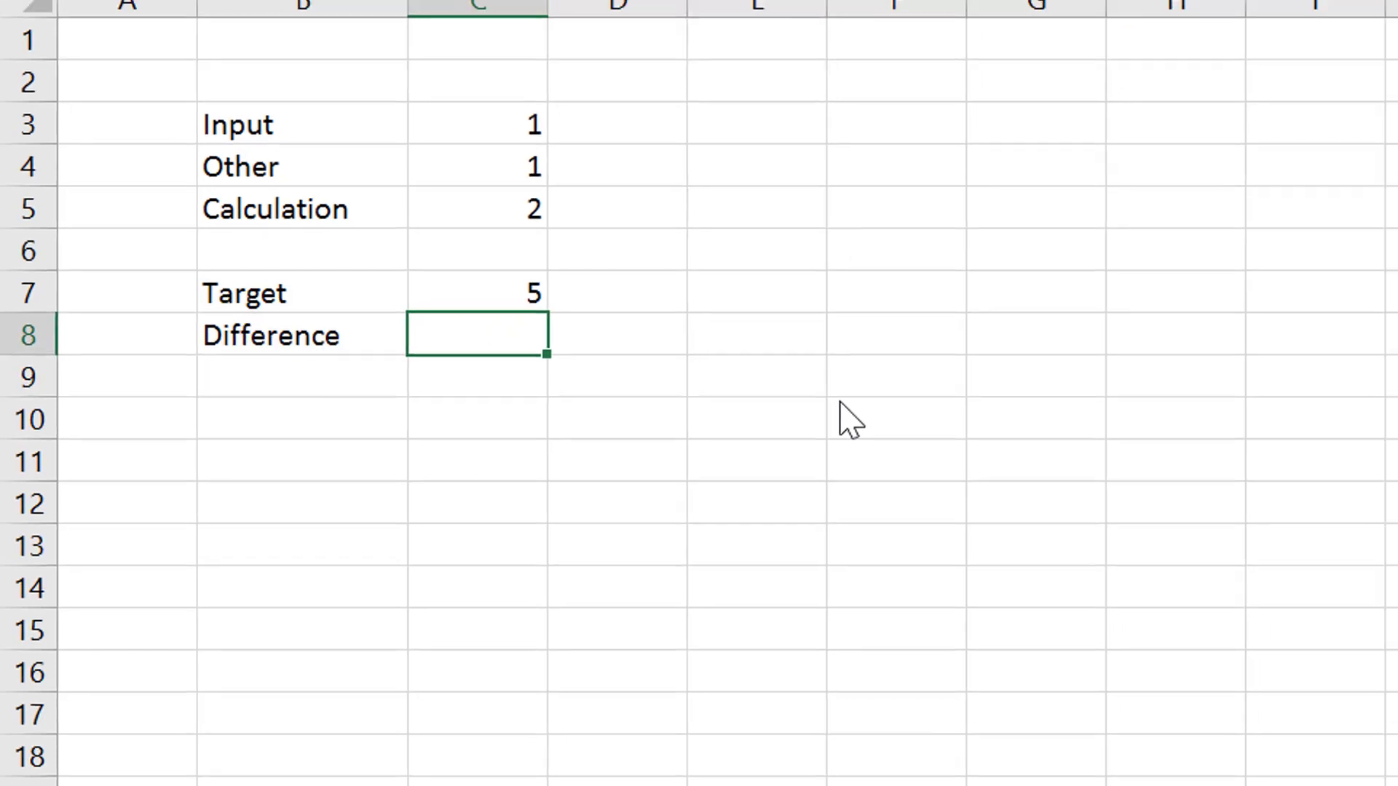
Step: Enter =C7-C5 in C8 to compute Target minus Calculation
{"action": "type", "text": "="}
{"action": "key", "text": "Up"}
{"action": "type", "text": "-"}
{"action": "key", "text": "Up"}
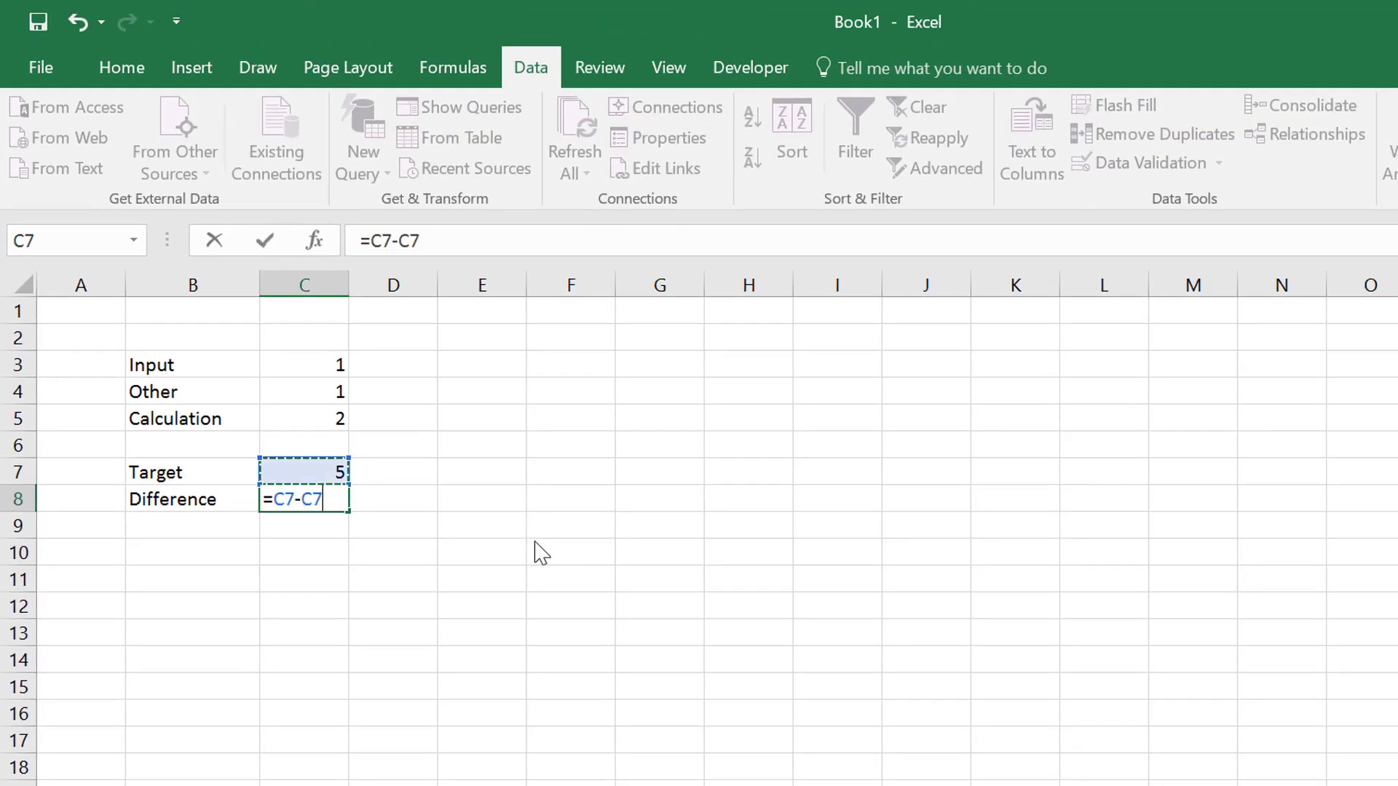
{"action": "key", "text": "Up"}
{"action": "key", "text": "Up"}
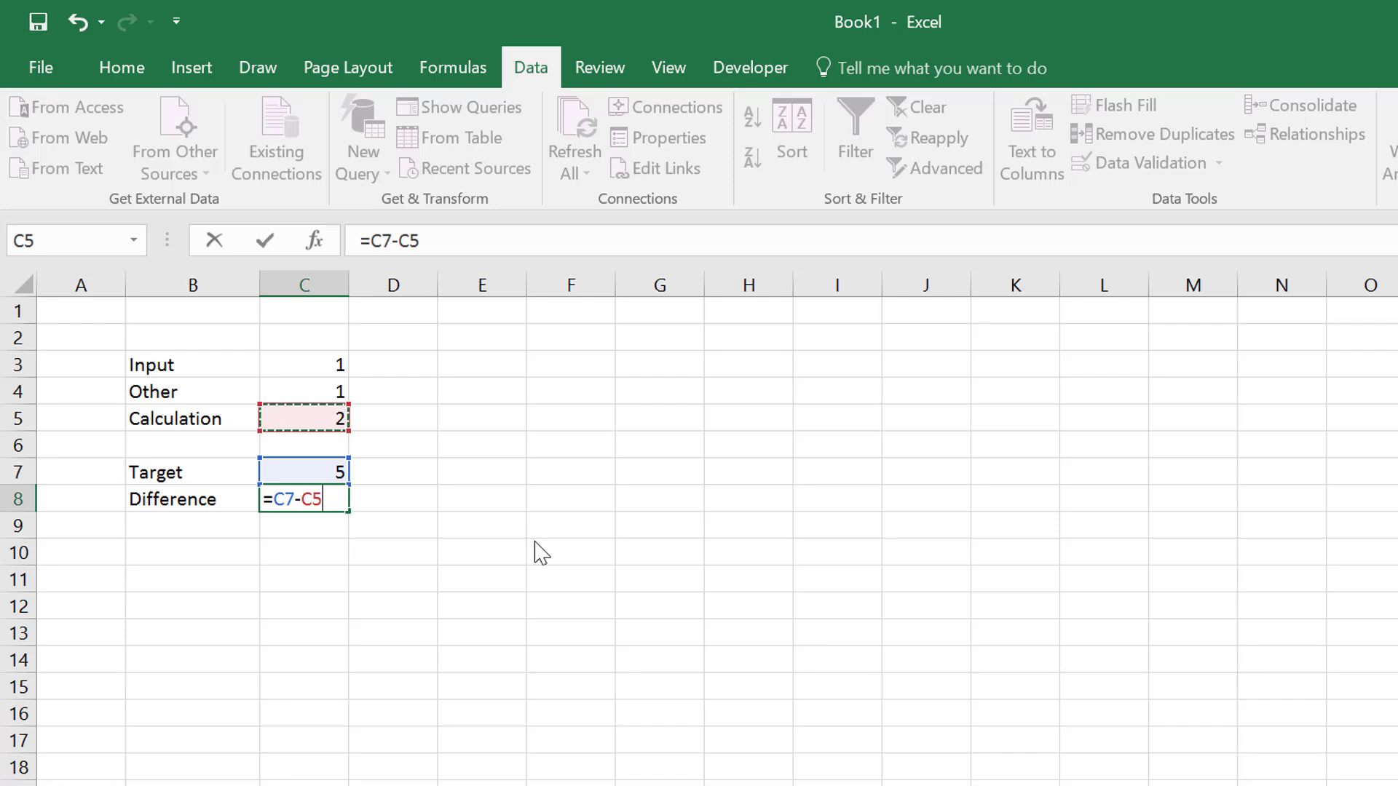
{"action": "key", "text": "ctrl+Return"}
{"action": "key", "text": "Return"}
{"action": "key", "text": "Up"}
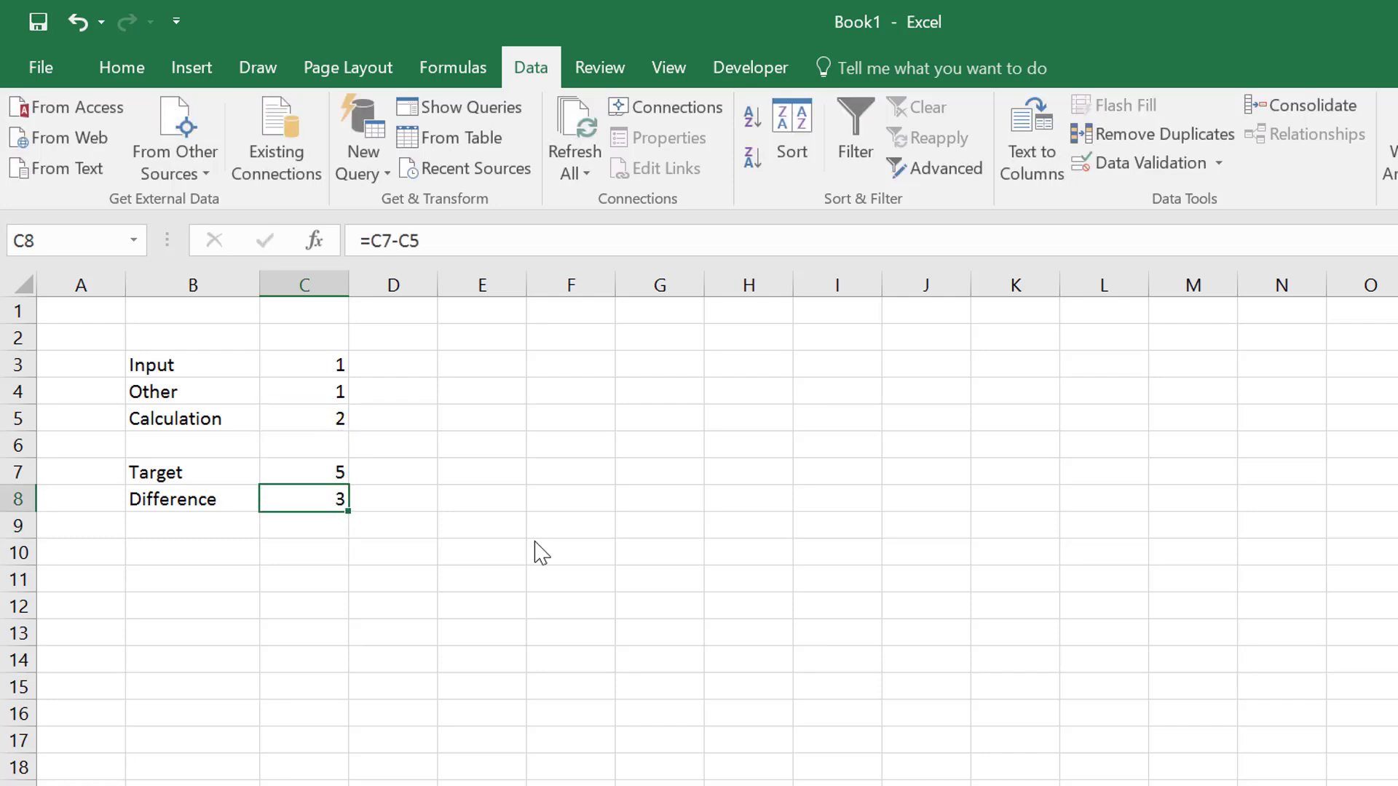
{"action": "key", "text": "Left"}
{"action": "key", "text": "Right"}
Step: Change the Target in C7 from 5 to 4, so Difference shows 2
{"action": "key", "text": "Up"}
{"action": "key", "text": "Up"}
{"action": "key", "text": "Up"}
{"action": "key", "text": "Up"}
{"action": "key", "text": "Up"}
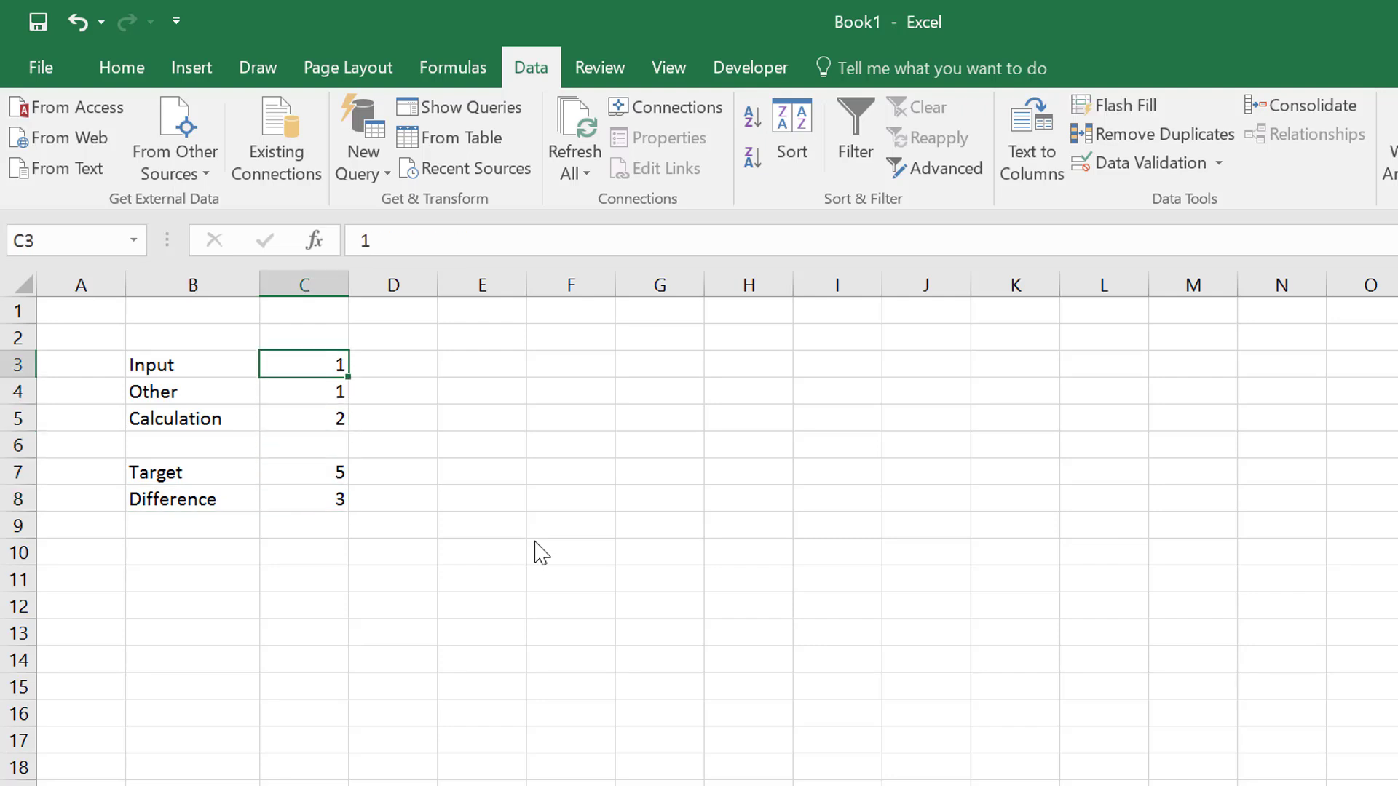
{"action": "key", "text": "Down"}
{"action": "key", "text": "Up"}
{"action": "key", "text": "Down"}
{"action": "key", "text": "Down"}
{"action": "key", "text": "Down"}
{"action": "key", "text": "Down"}
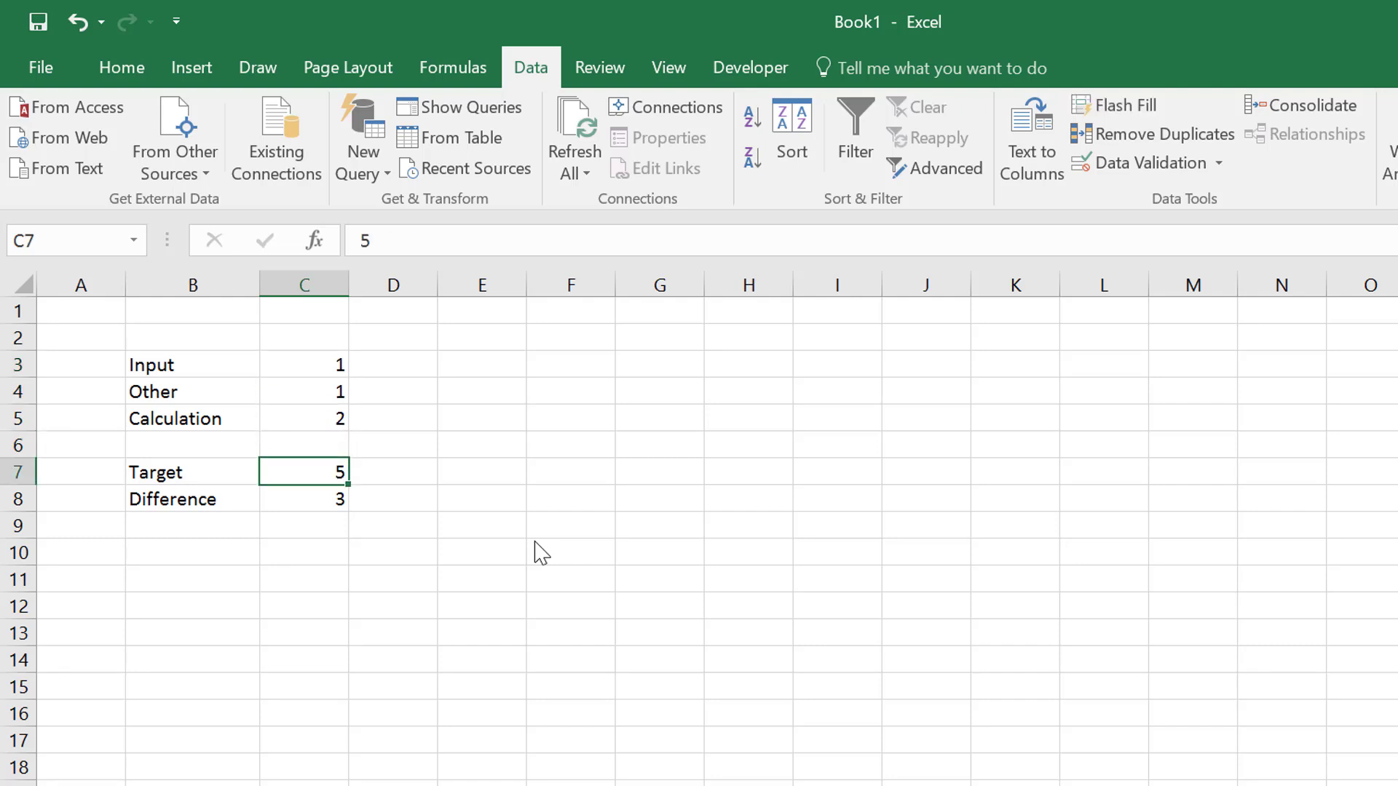
{"action": "type", "text": "4"}
{"action": "key", "text": "Return"}
{"action": "key", "text": "Down"}
{"action": "key", "text": "Down"}
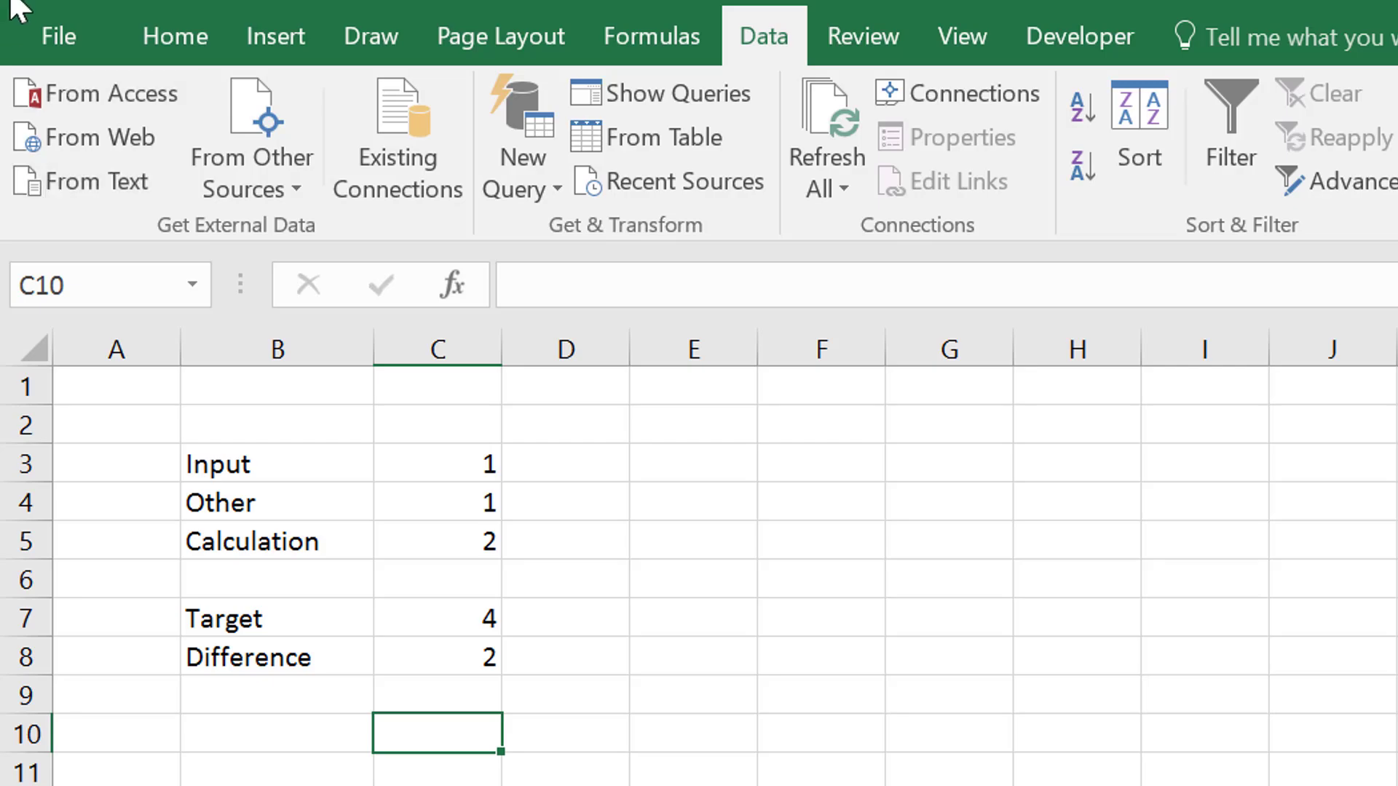
Step: Open the recent Generic Macros.xlsm workbook and run its Ctrl+Shift+C input-colouring macro
{"action": "left_click", "coordinate": [47, 25]}
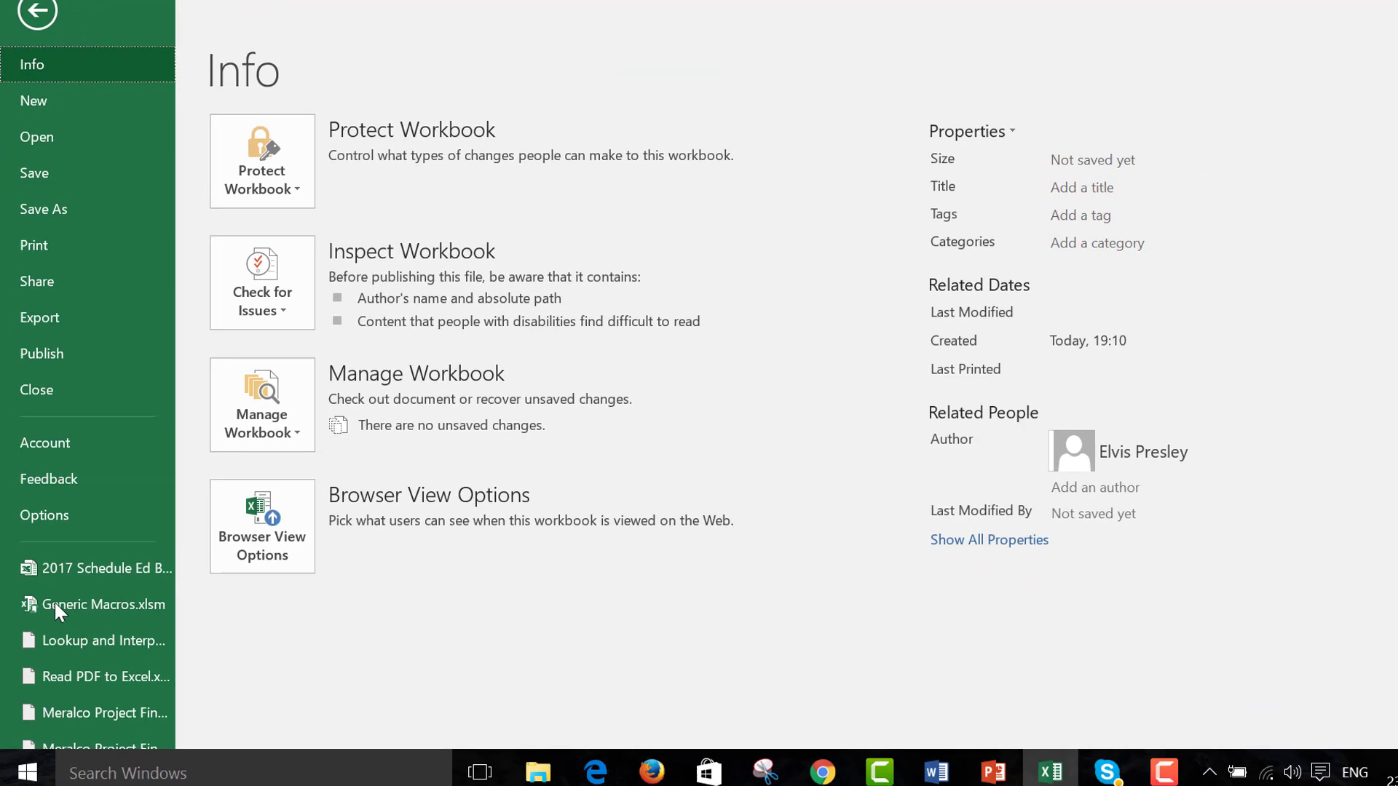
{"action": "left_click", "coordinate": [55, 601]}
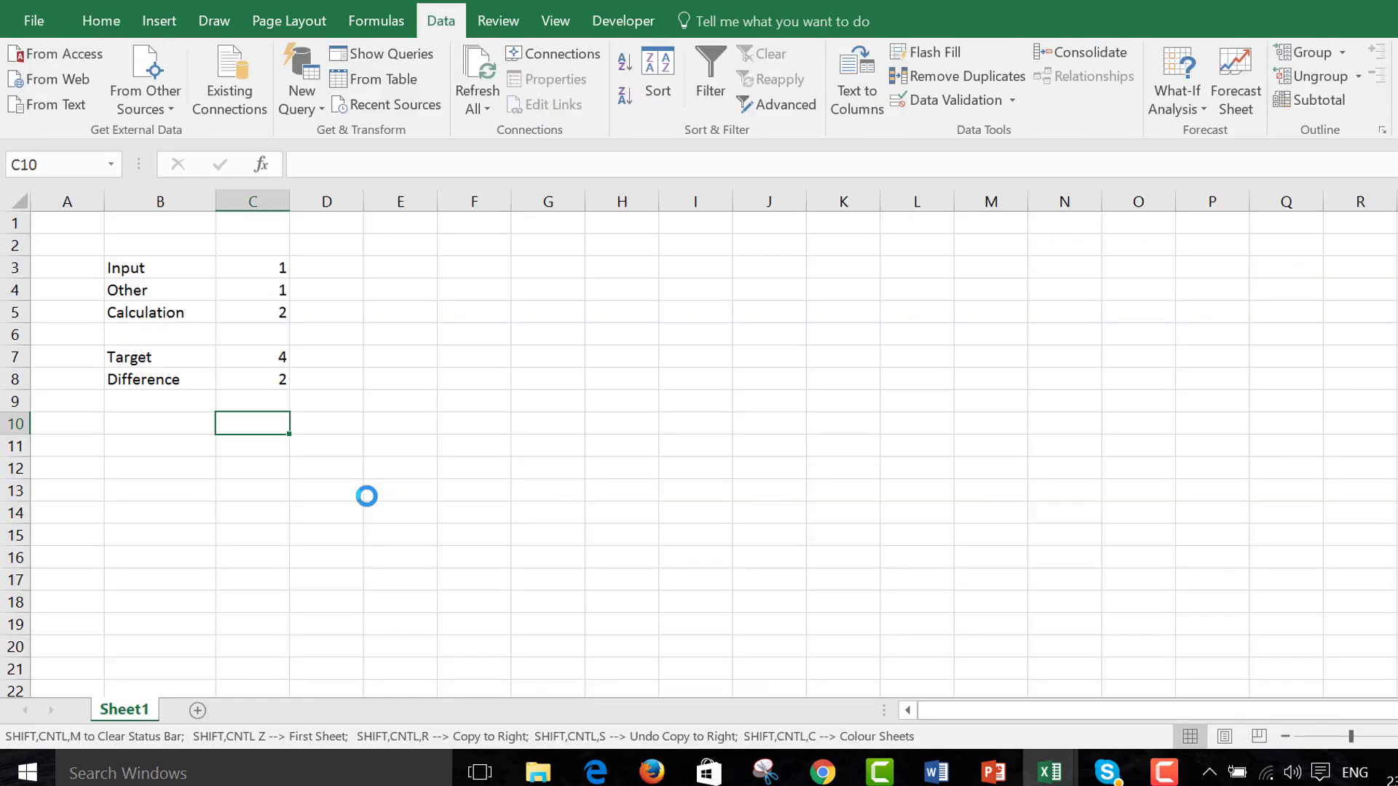
{"action": "key", "text": "ctrl+shift+c"}
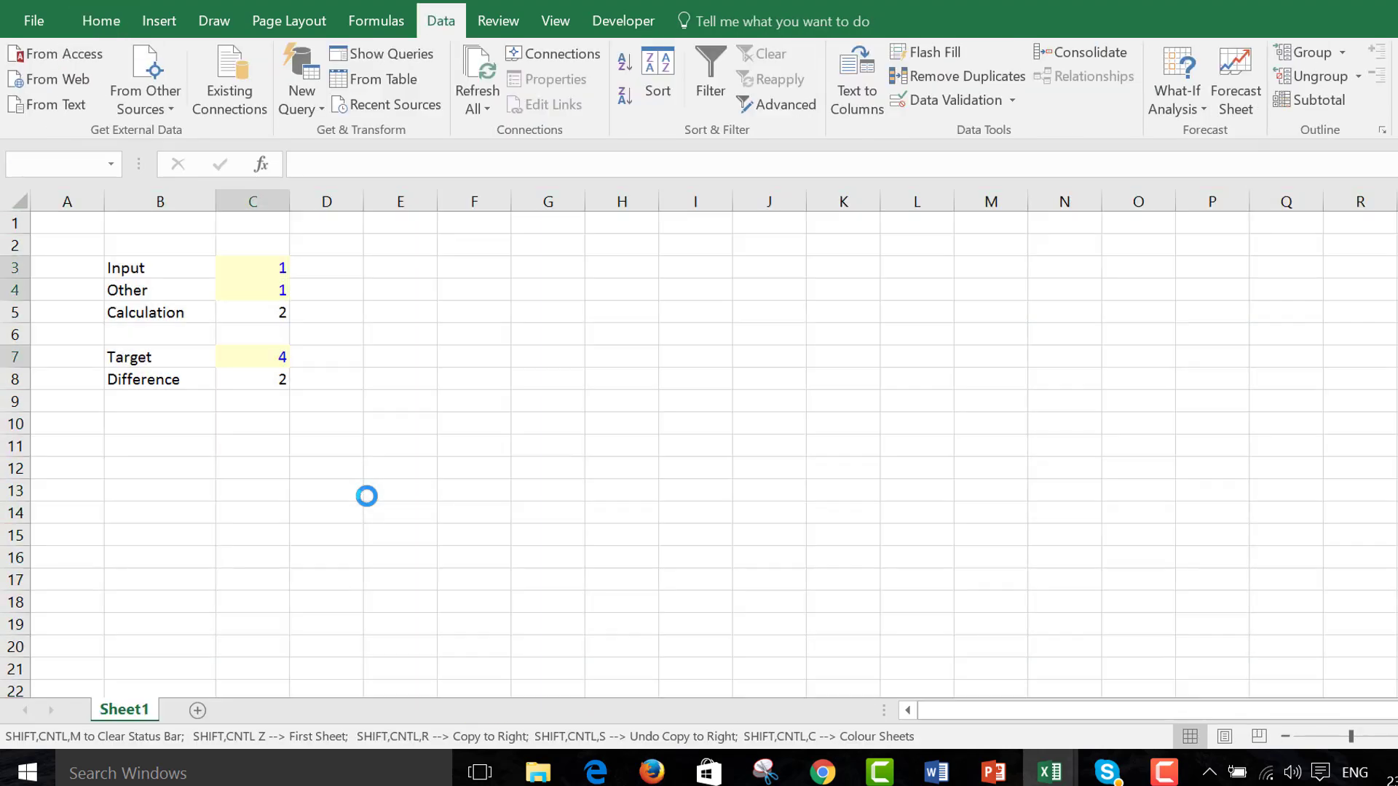
Step: Review the Input, Other, Target and Difference values, ending at cell B10
{"action": "key", "text": "Up"}
{"action": "key", "text": "Up"}
{"action": "key", "text": "Up"}
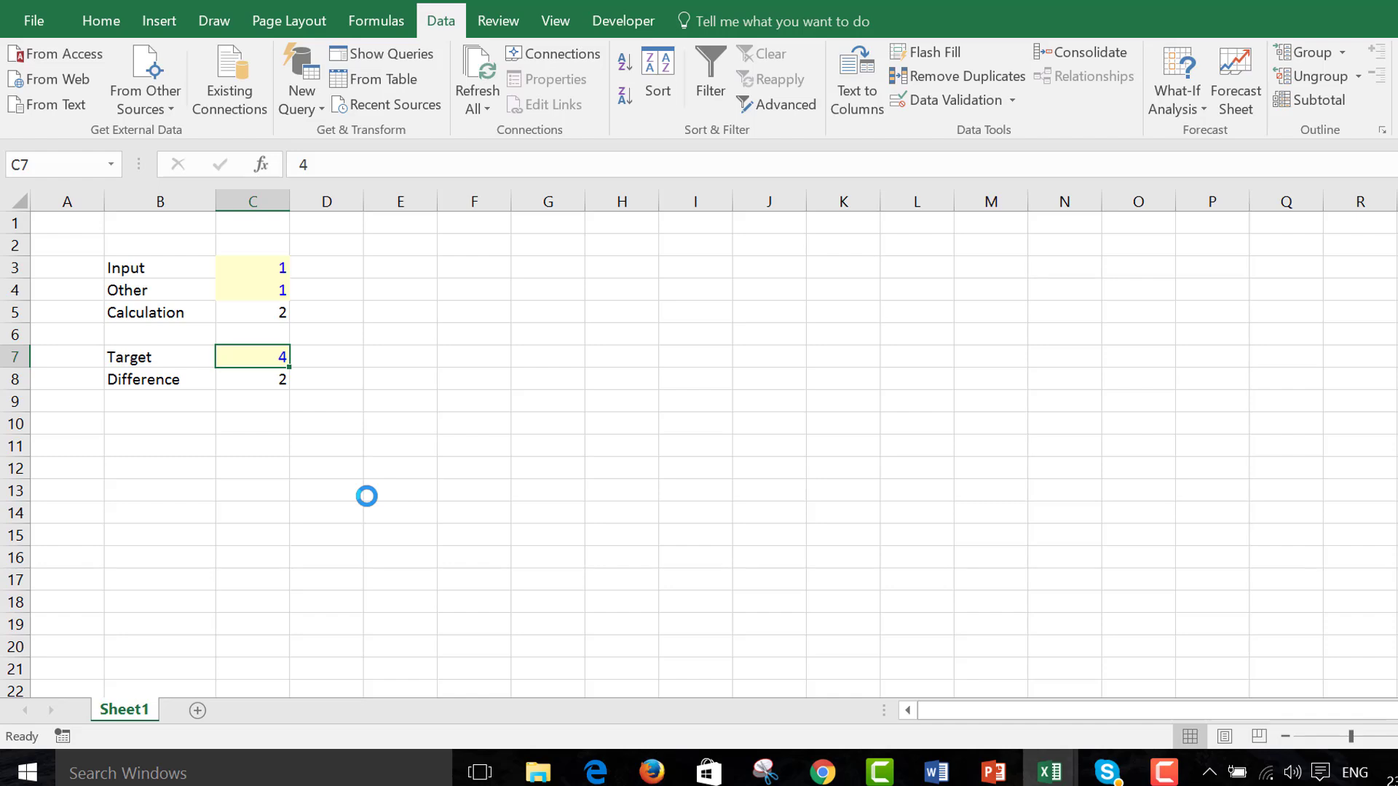
{"action": "key", "text": "Up"}
{"action": "key", "text": "Up"}
{"action": "key", "text": "Up"}
{"action": "key", "text": "Up"}
{"action": "key", "text": "Down"}
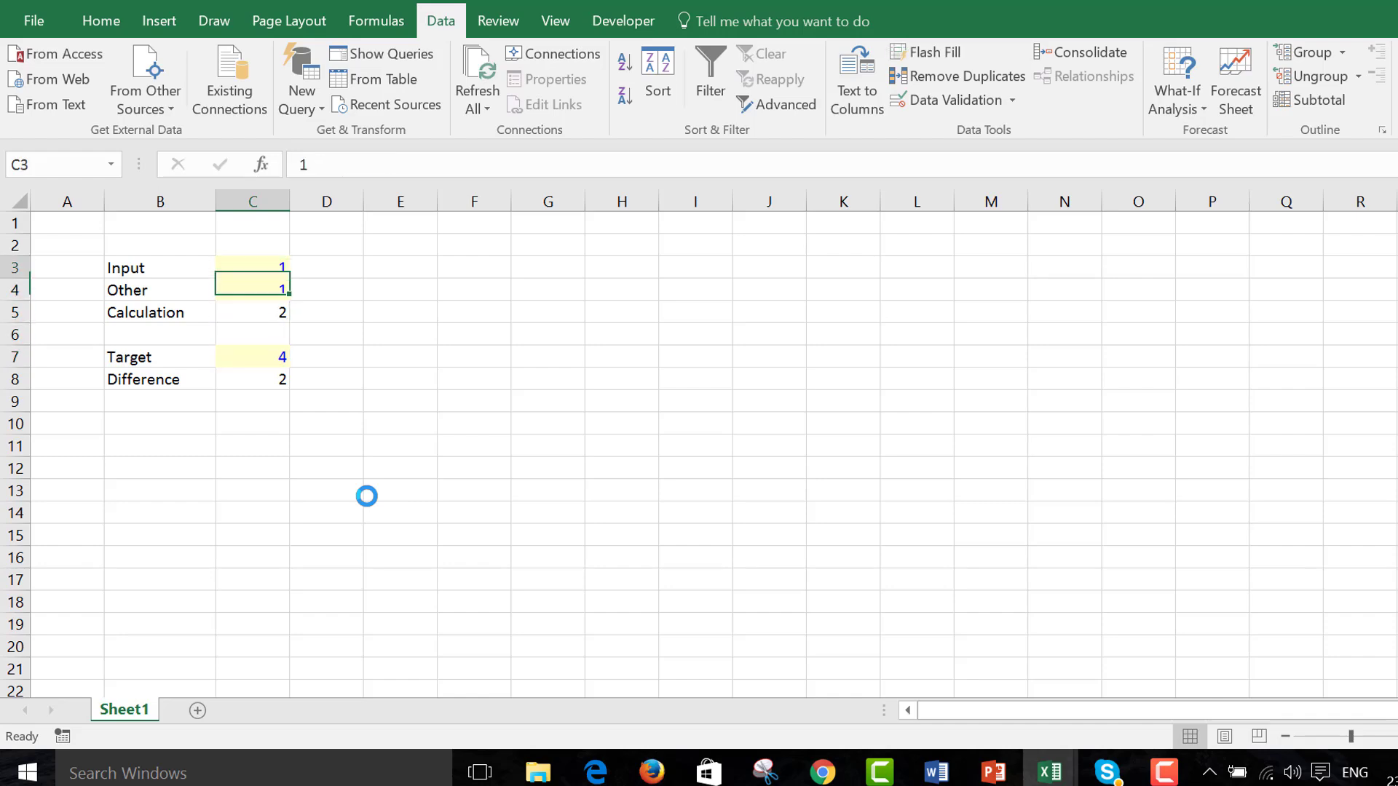
{"action": "key", "text": "Down"}
{"action": "key", "text": "Down"}
{"action": "key", "text": "Down"}
{"action": "key", "text": "Down"}
{"action": "key", "text": "Down"}
{"action": "key", "text": "Down"}
{"action": "key", "text": "Down"}
{"action": "key", "text": "Up"}
{"action": "key", "text": "Up"}
{"action": "key", "text": "Up"}
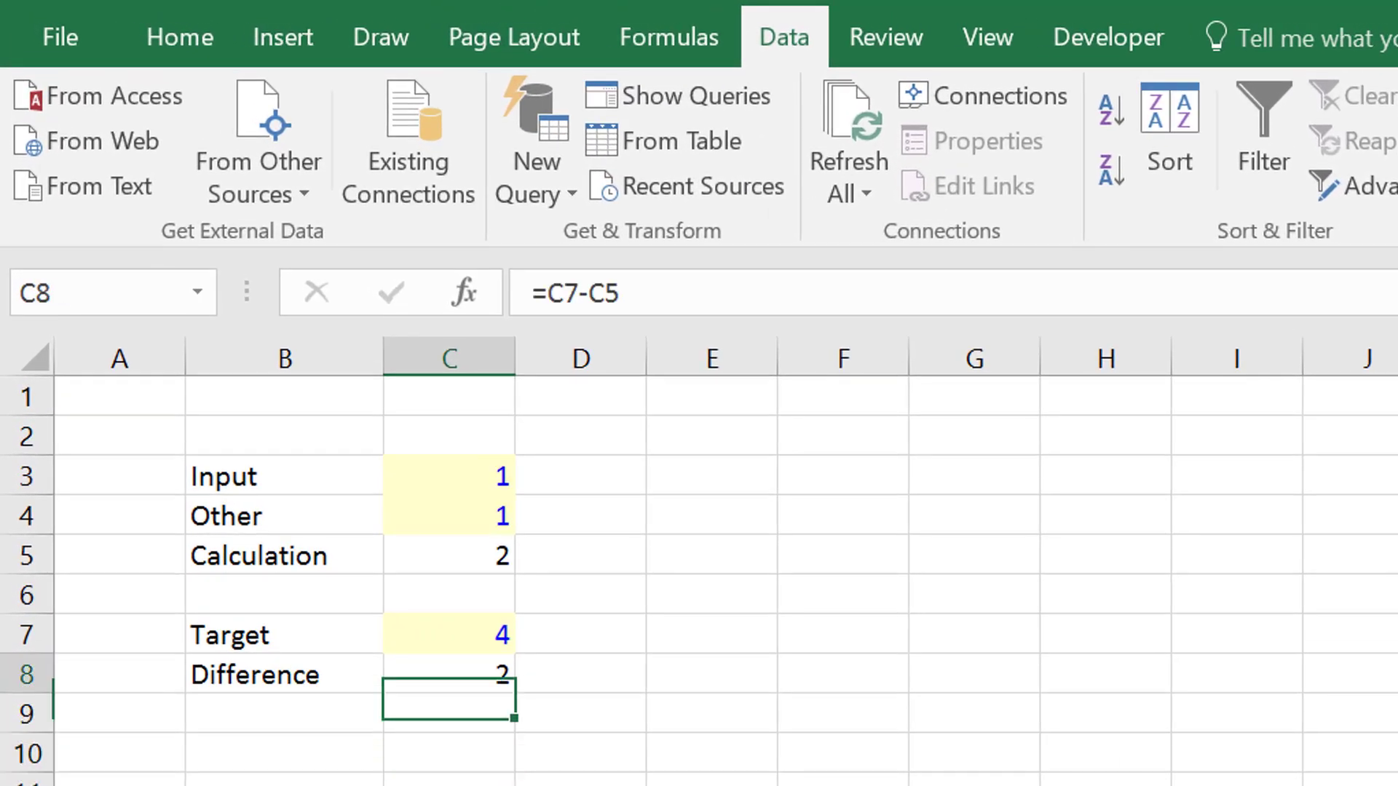
{"action": "key", "text": "Down"}
{"action": "key", "text": "Down"}
{"action": "key", "text": "Left"}
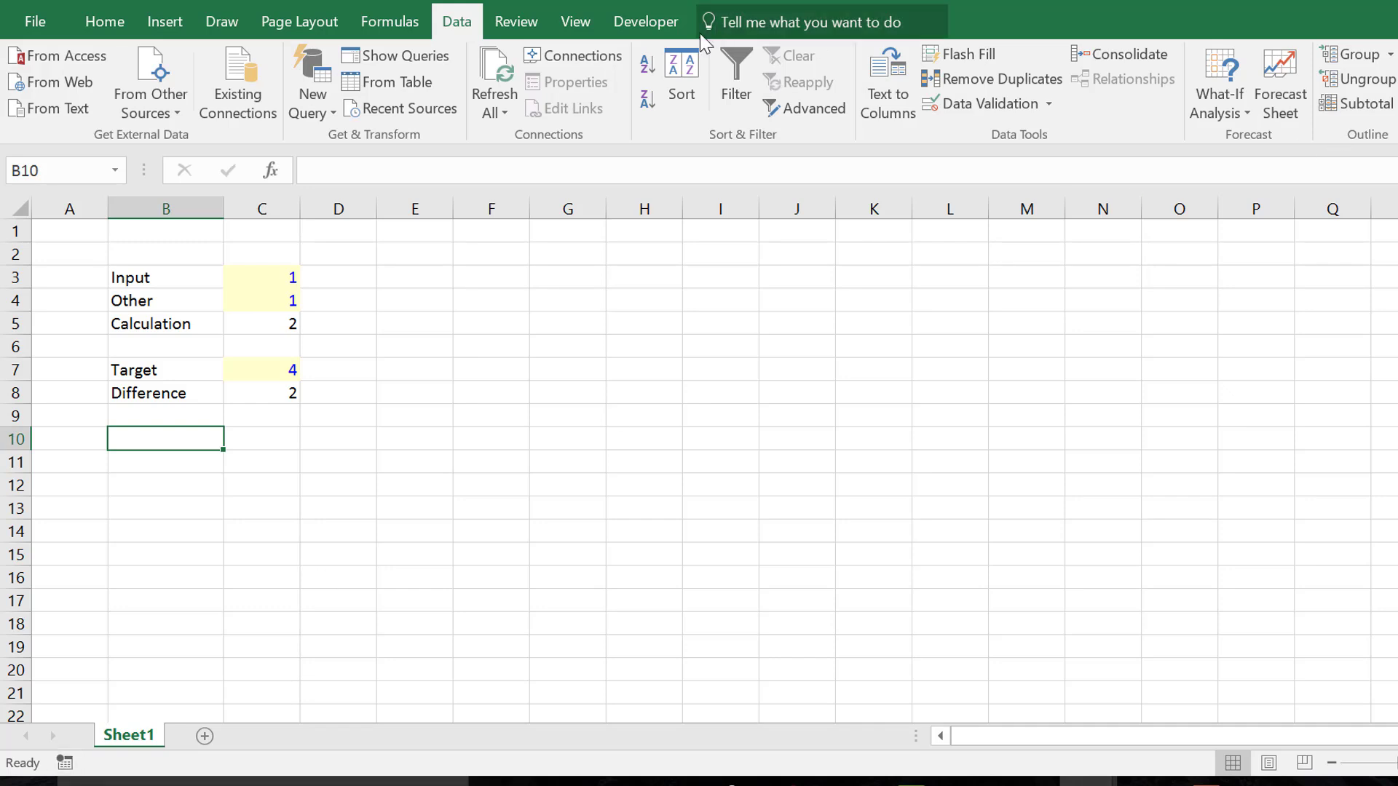
Step: From View > Macros, start recording a macro named 'goalseek' in This Workbook
{"action": "left_click", "coordinate": [570, 36]}
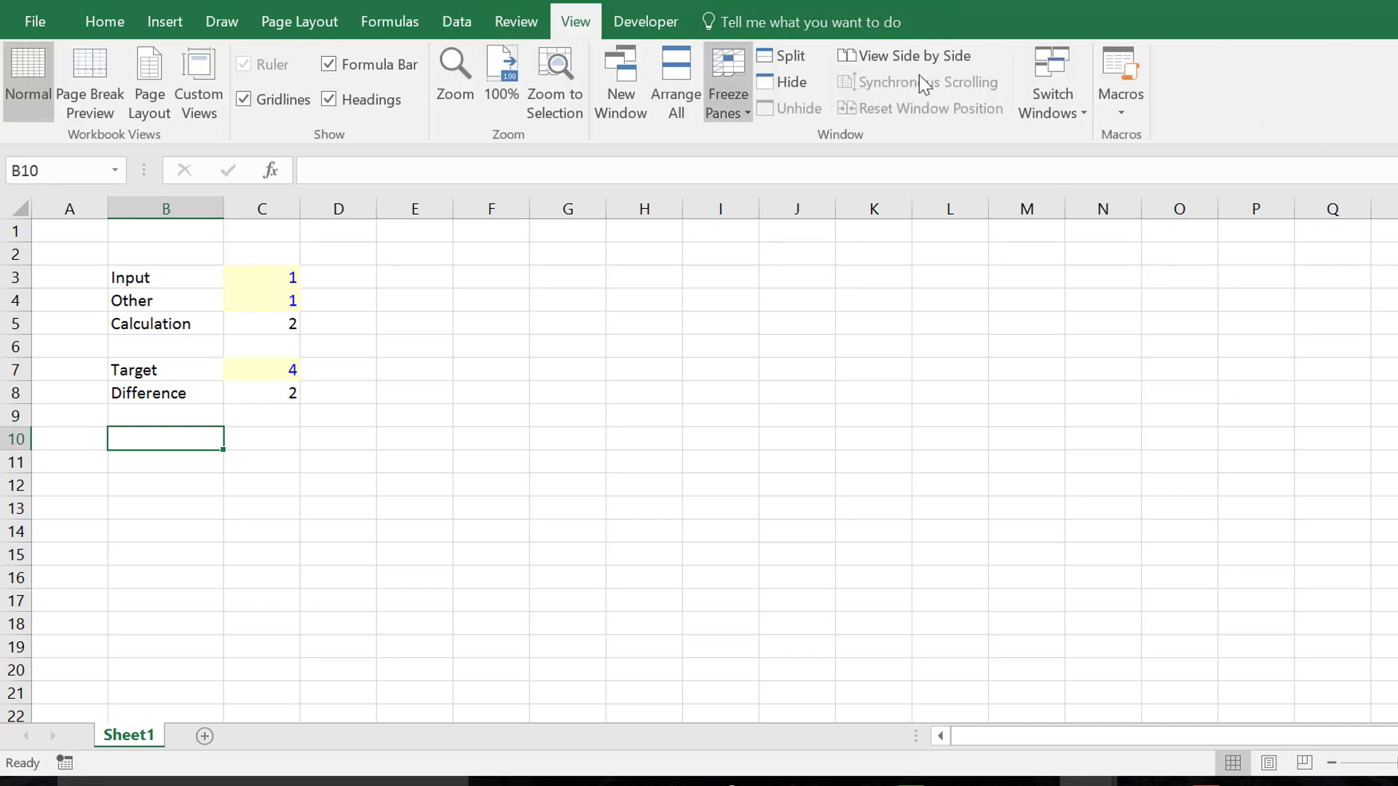
{"action": "left_click", "coordinate": [1127, 102]}
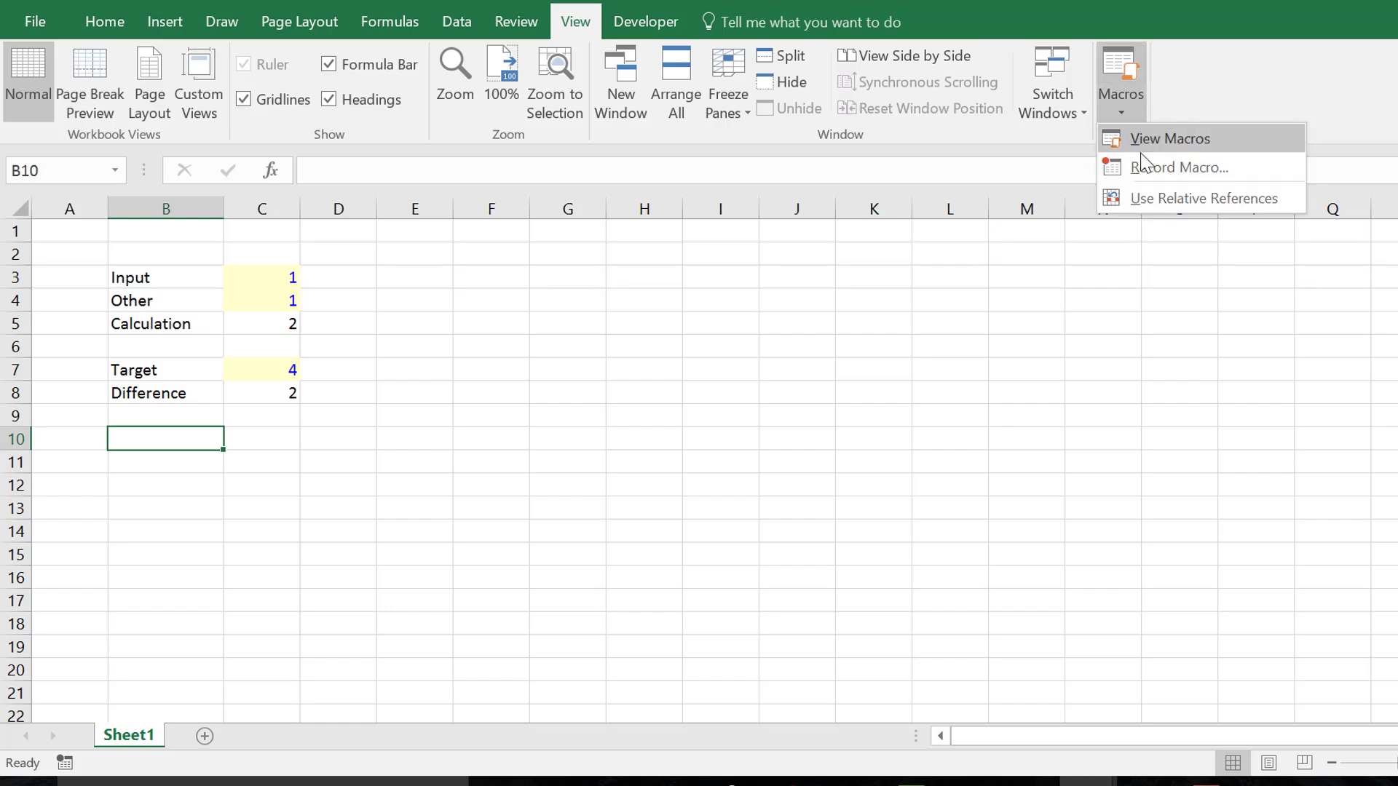
{"action": "left_click", "coordinate": [1172, 165]}
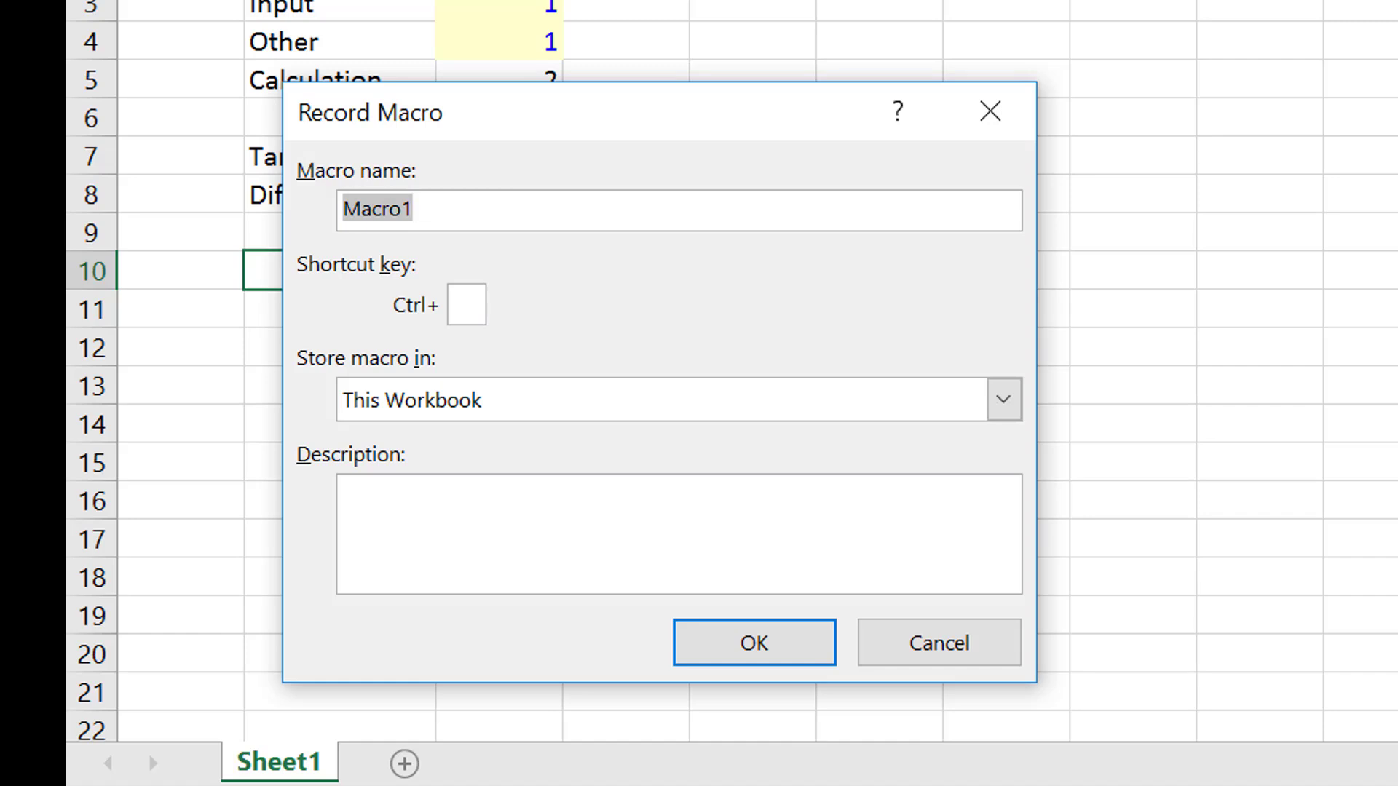
{"action": "type", "text": "goal"}
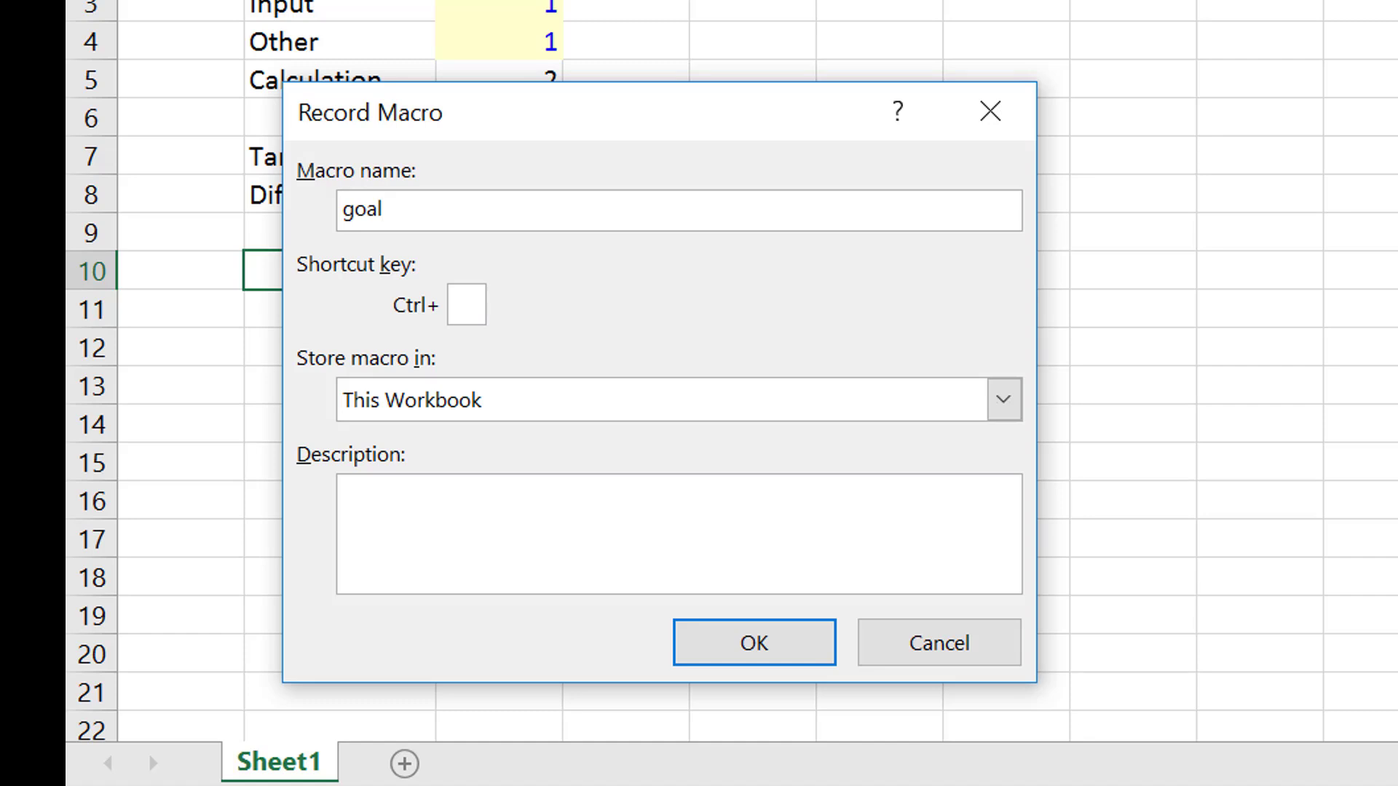
{"action": "type", "text": "seek"}
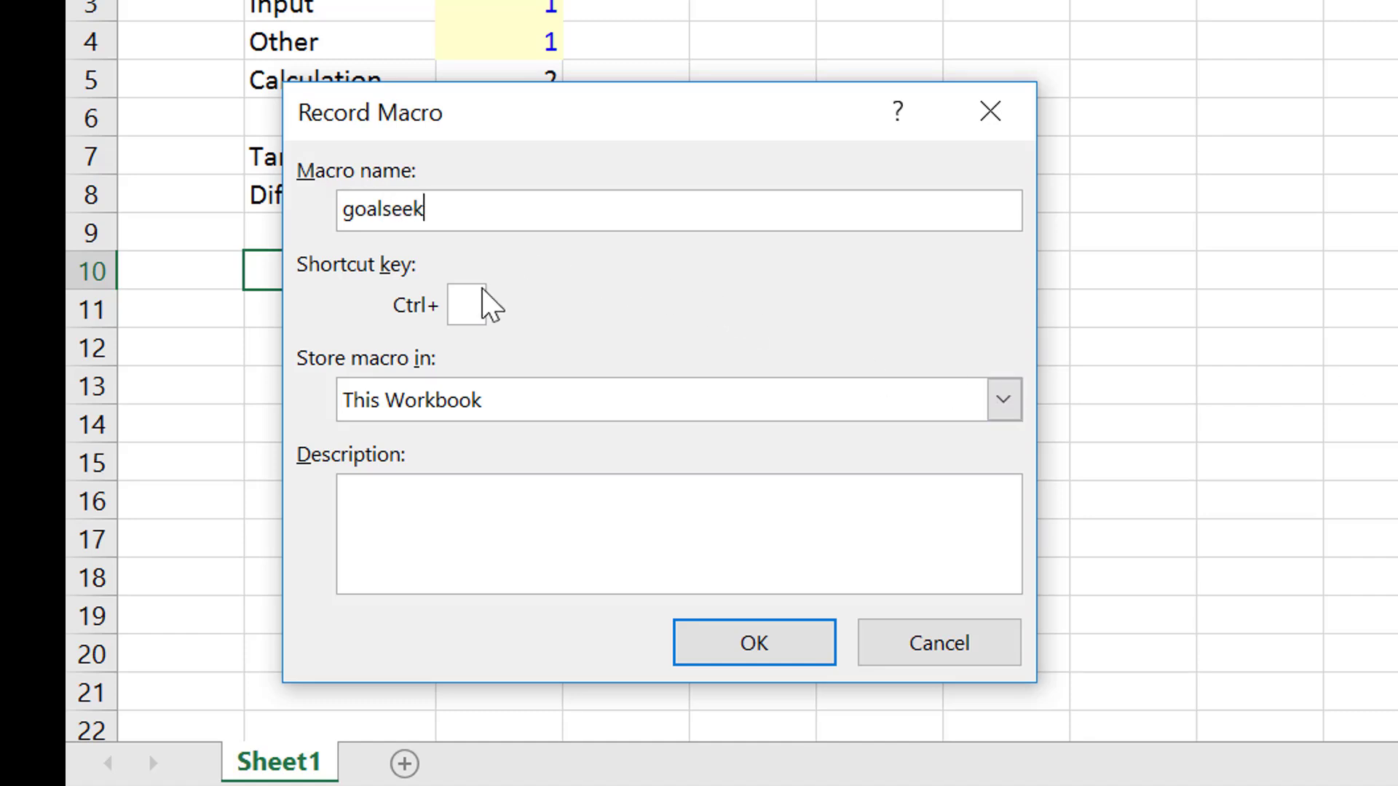
{"action": "left_click", "coordinate": [730, 654]}
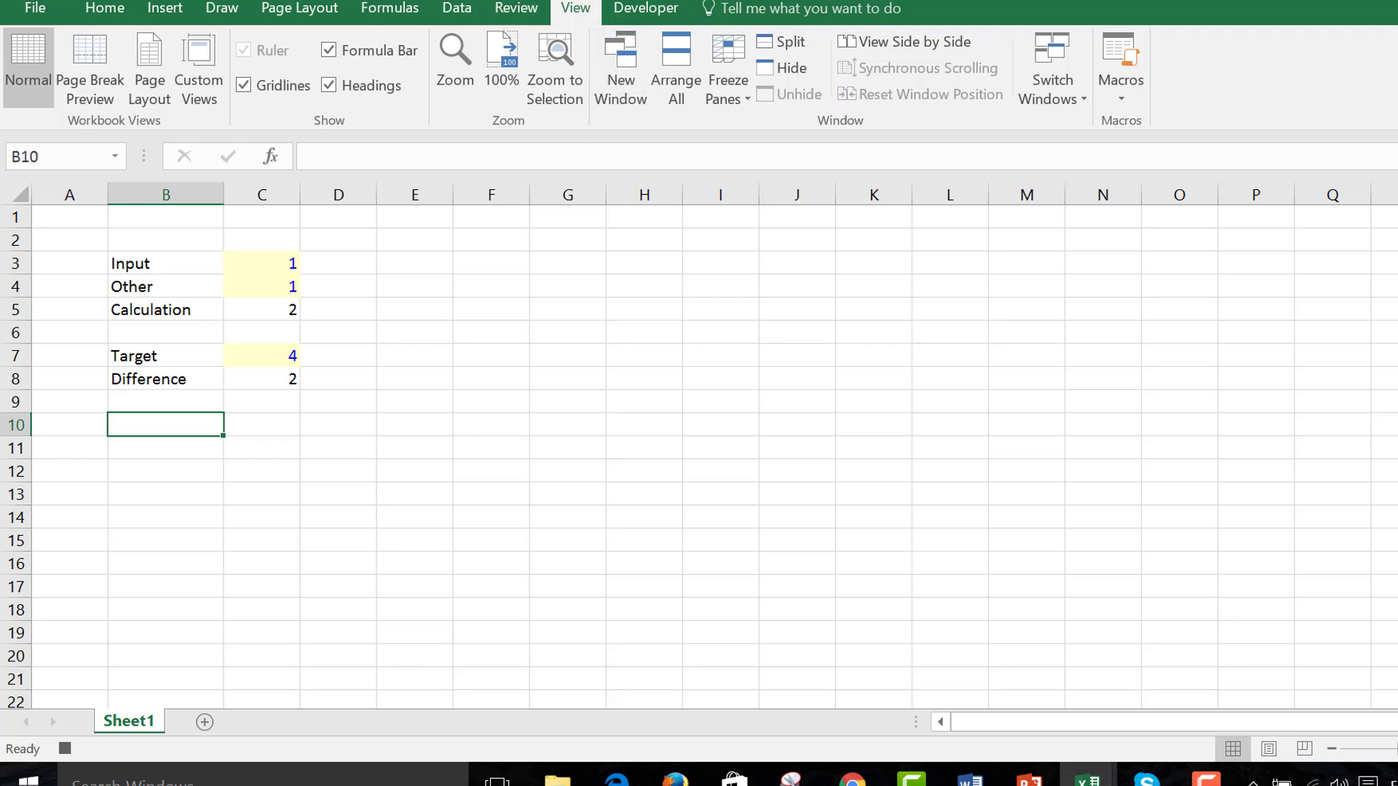
Step: Goal Seek C8 to 0 by changing C3, accepting Input 3 and Calculation 4
{"action": "left_click", "coordinate": [457, 10]}
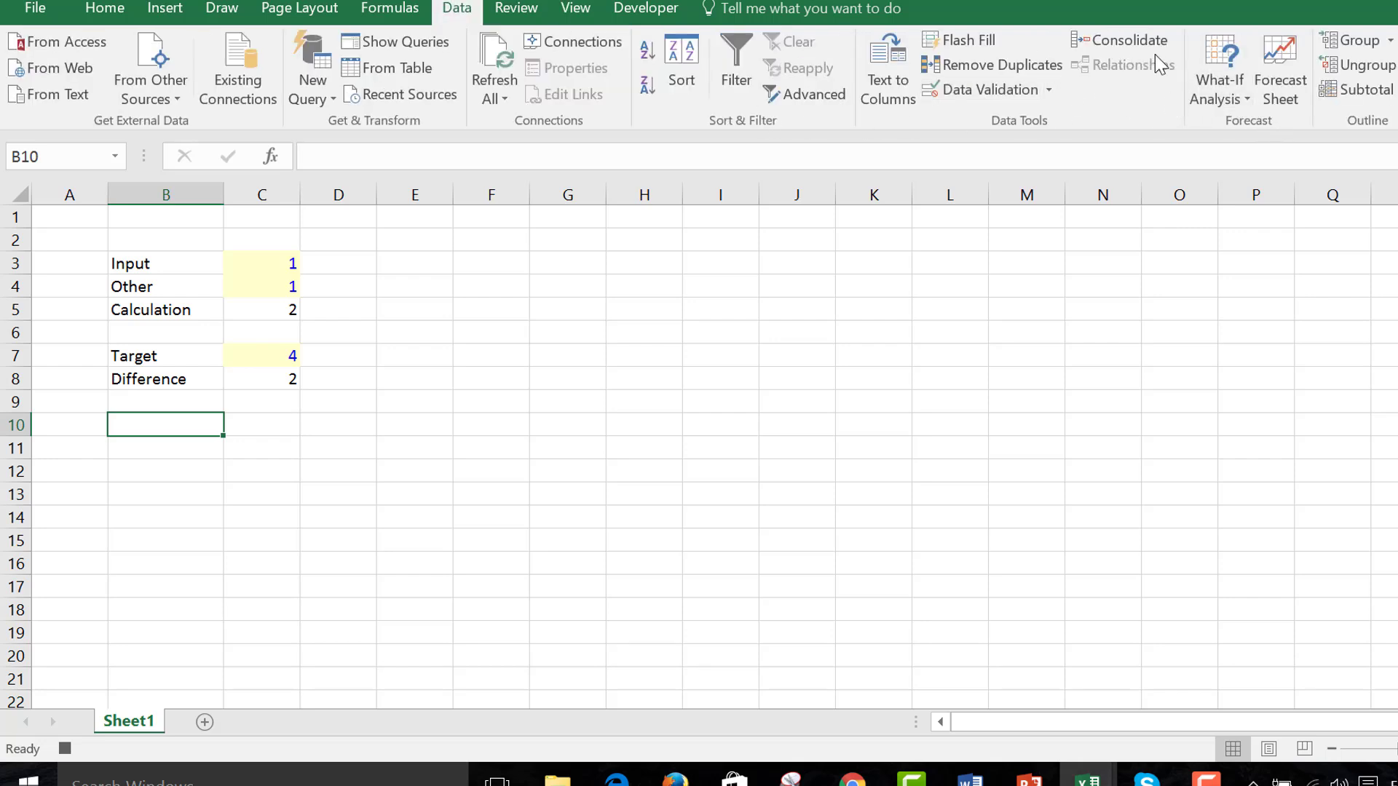
{"action": "left_click", "coordinate": [1220, 88]}
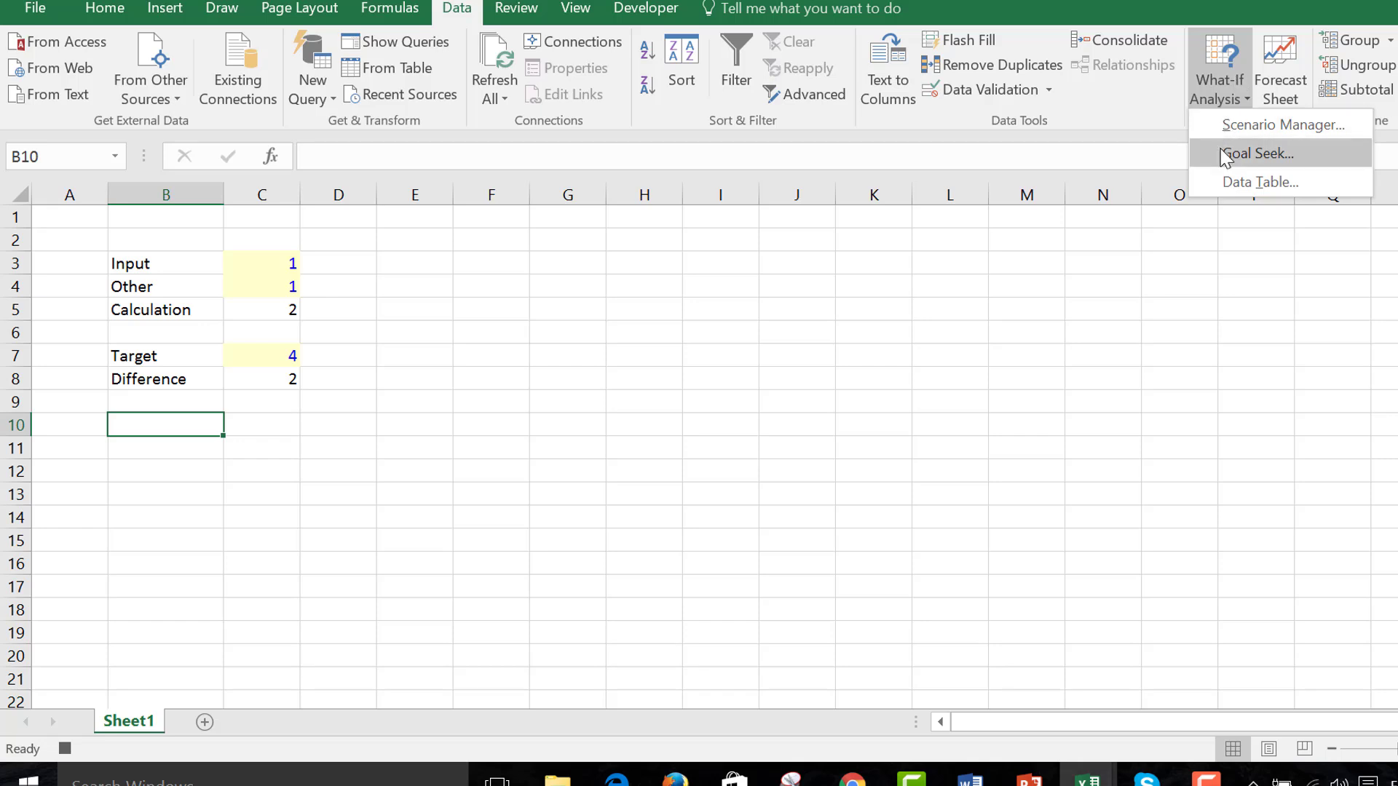
{"action": "left_click", "coordinate": [1257, 154]}
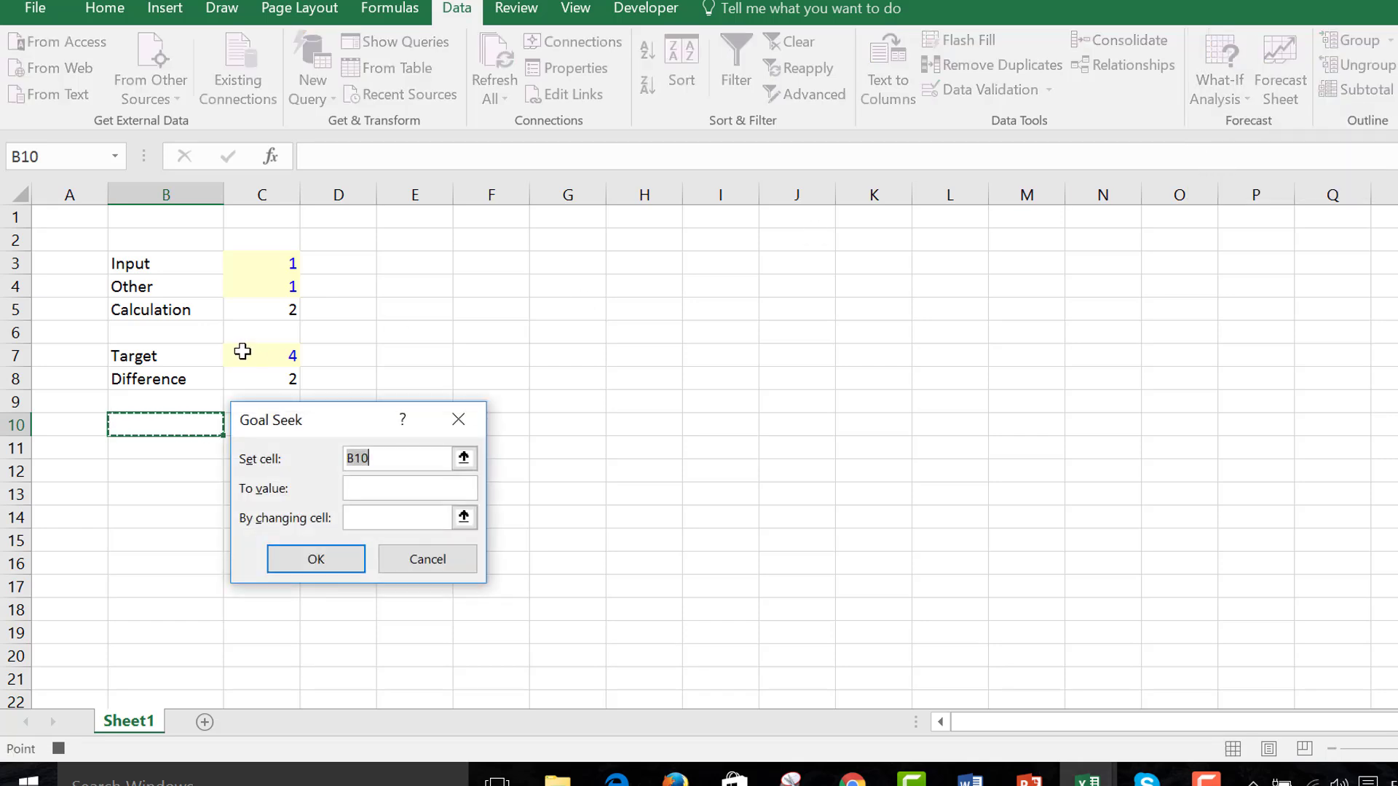
{"action": "left_click", "coordinate": [286, 379]}
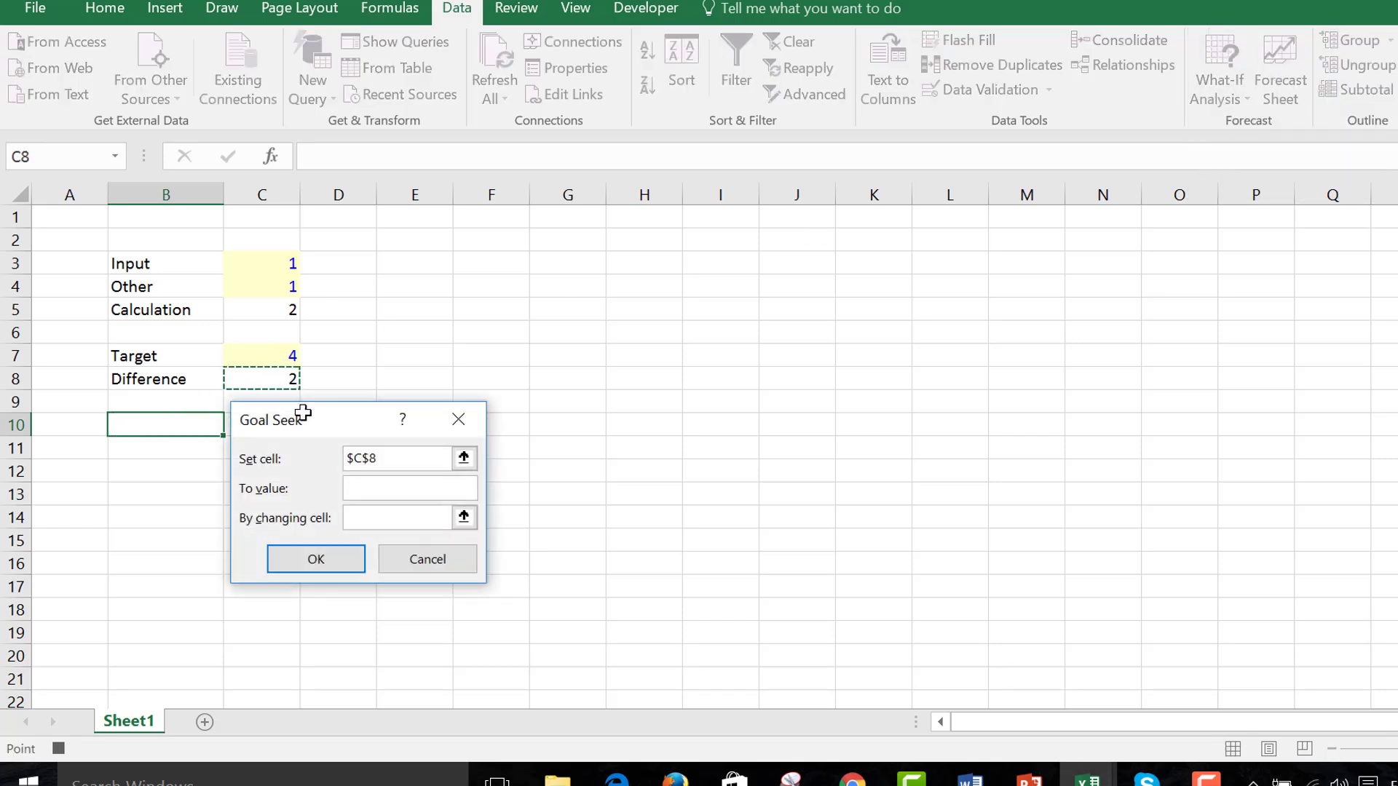
{"action": "left_click", "coordinate": [362, 486]}
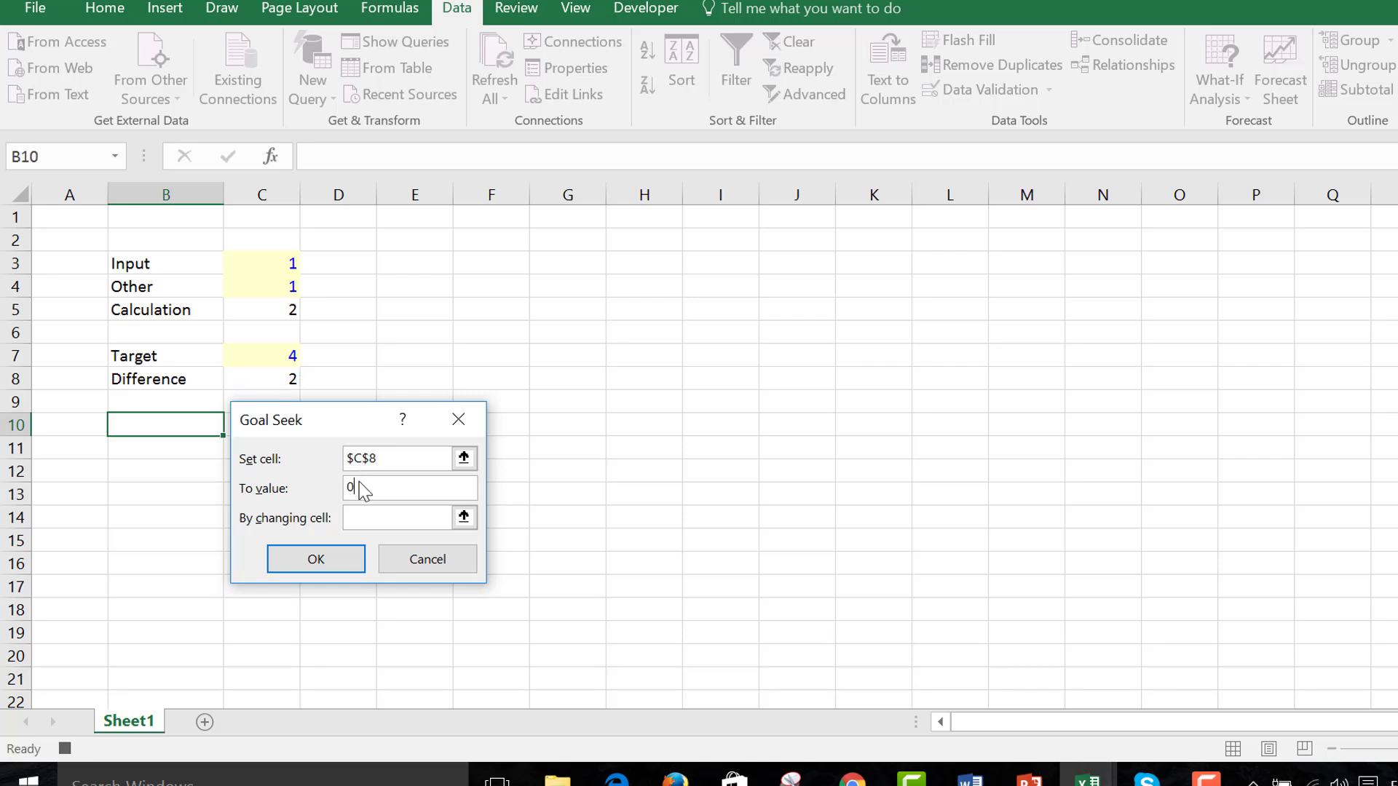
{"action": "left_click", "coordinate": [464, 517]}
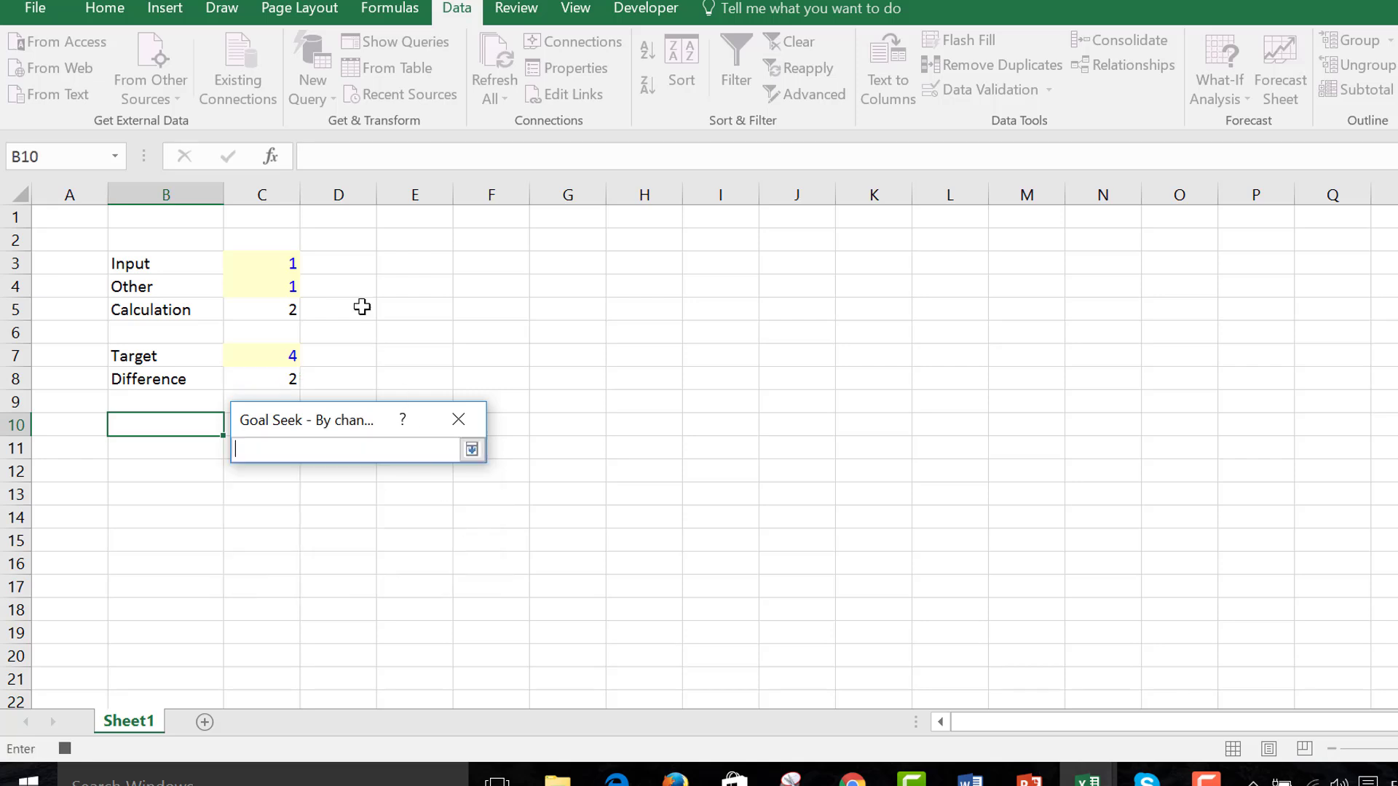
{"action": "left_click", "coordinate": [296, 263]}
{"action": "key", "text": "Return"}
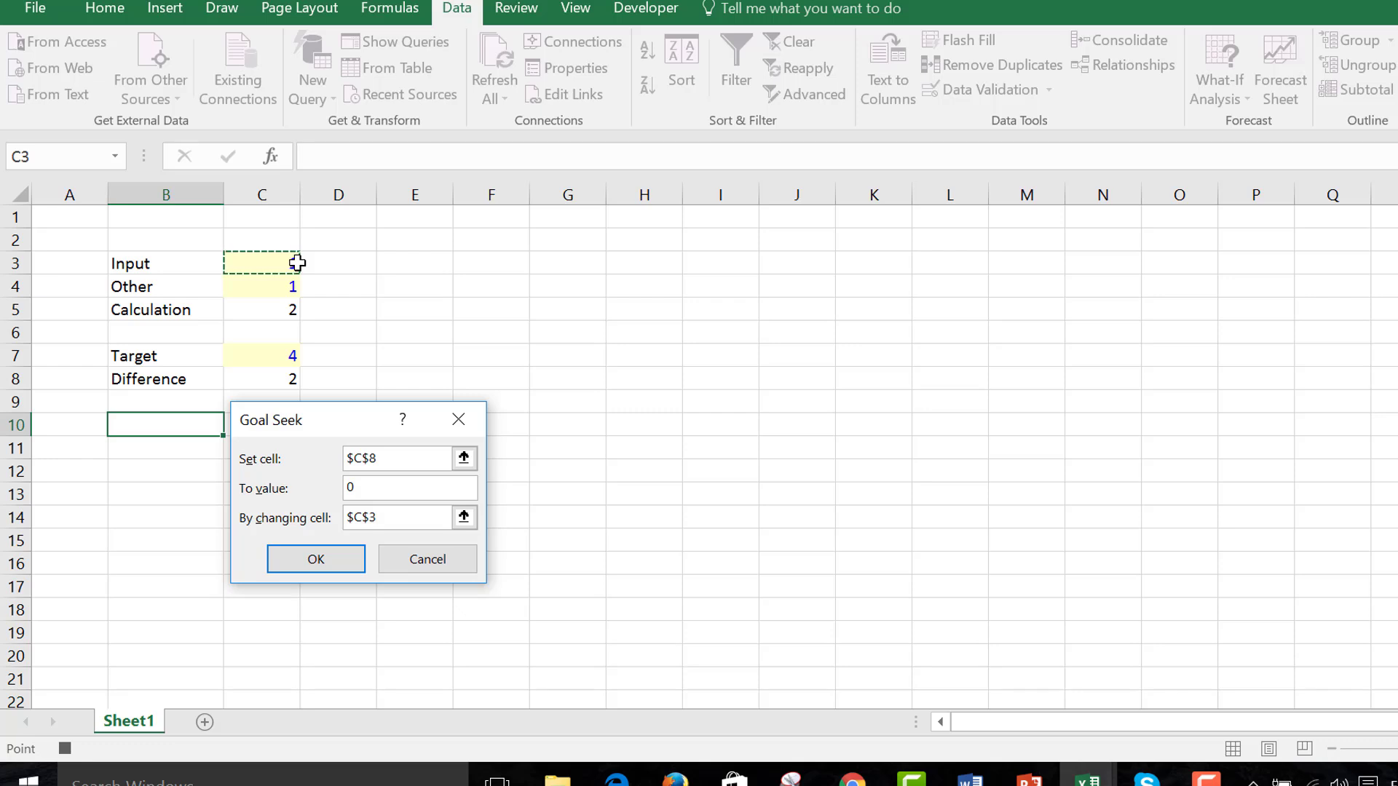
{"action": "left_click", "coordinate": [286, 562]}
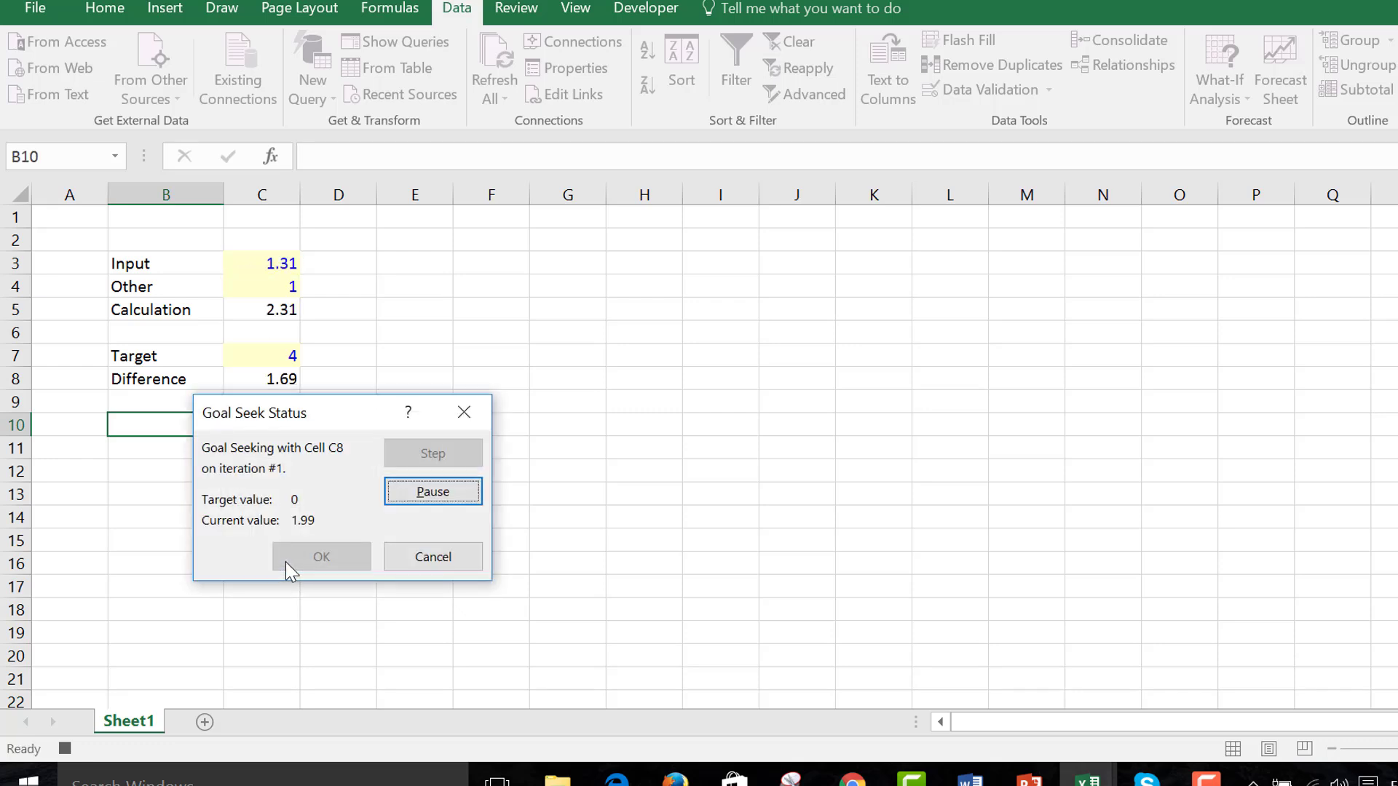
{"action": "left_click", "coordinate": [287, 563]}
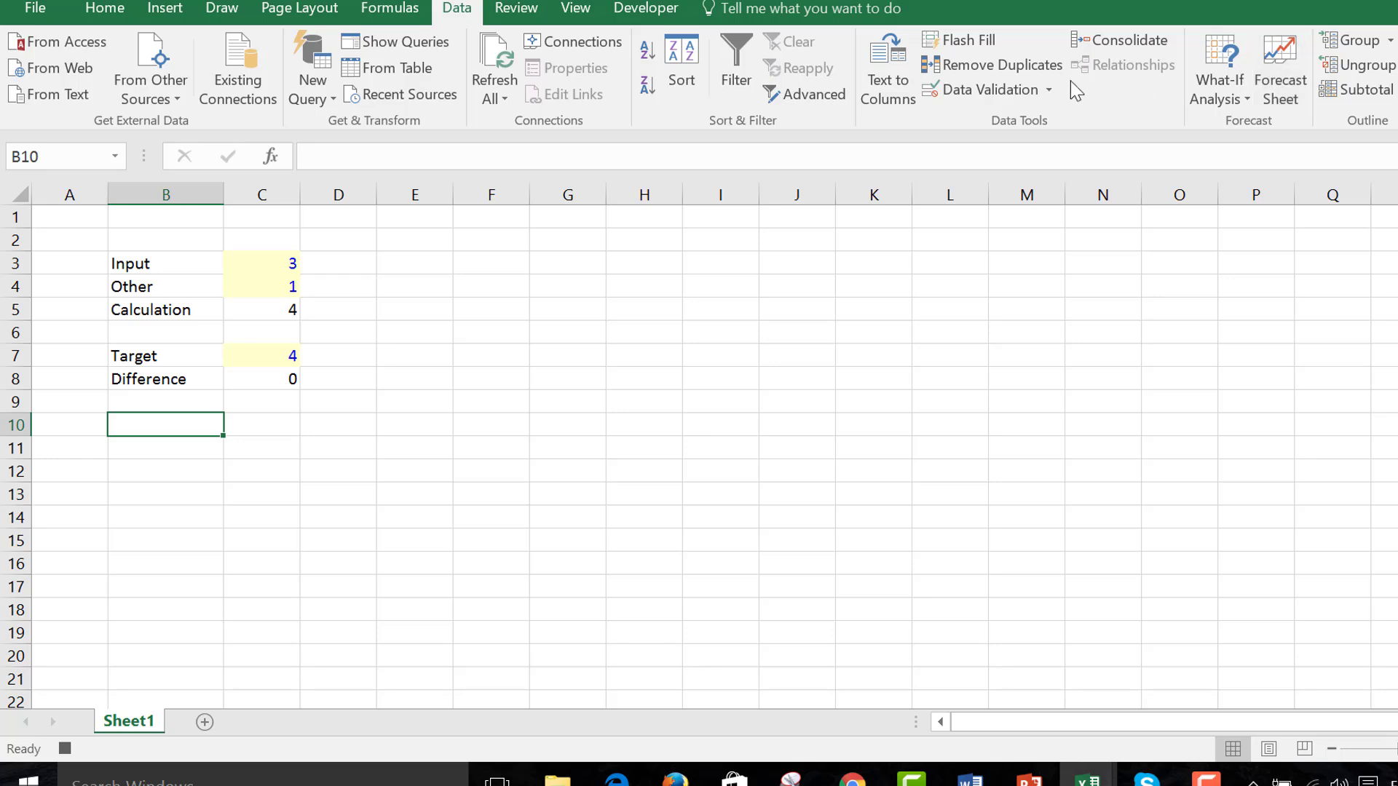
Step: Stop recording the goalseek macro from the Developer tab's Code group
{"action": "left_click", "coordinate": [572, 11]}
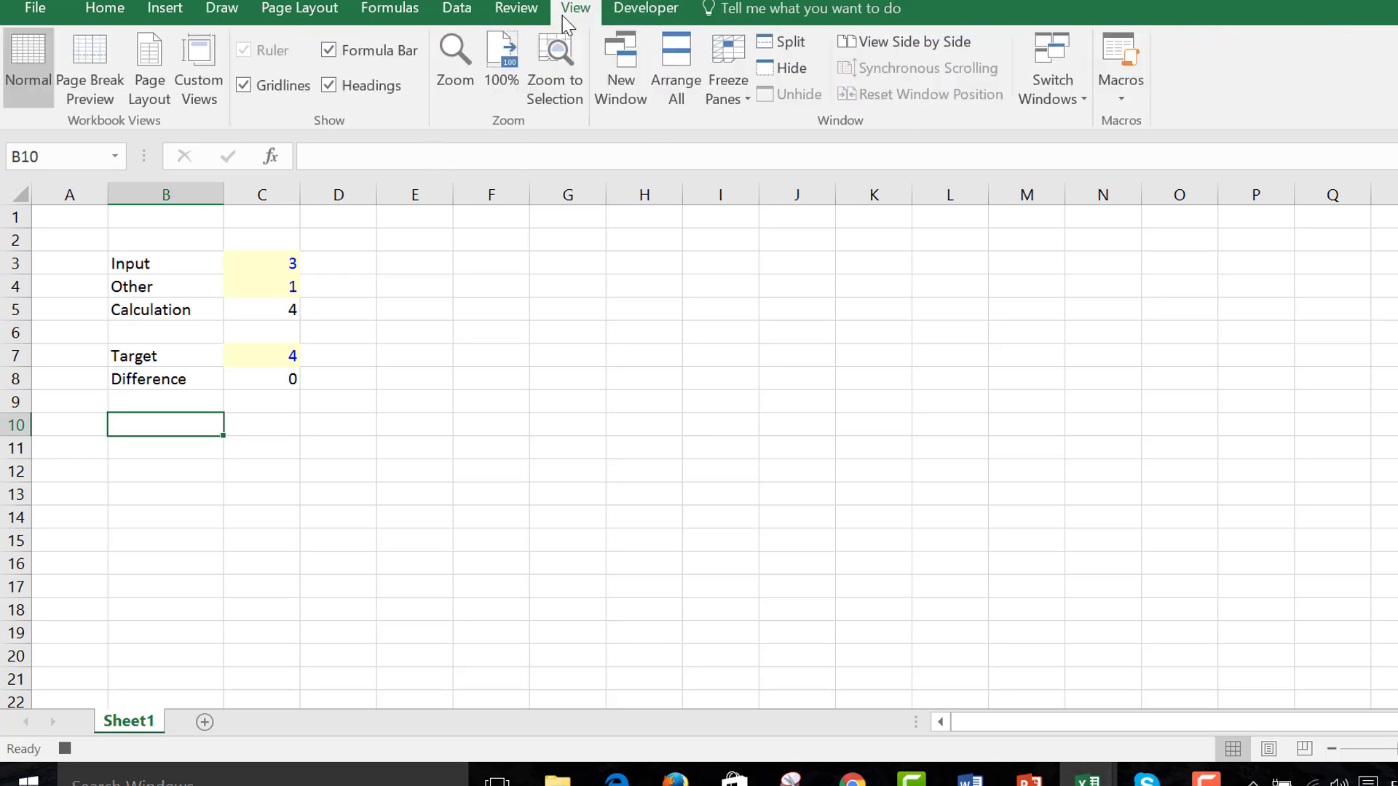
{"action": "left_click", "coordinate": [1128, 83]}
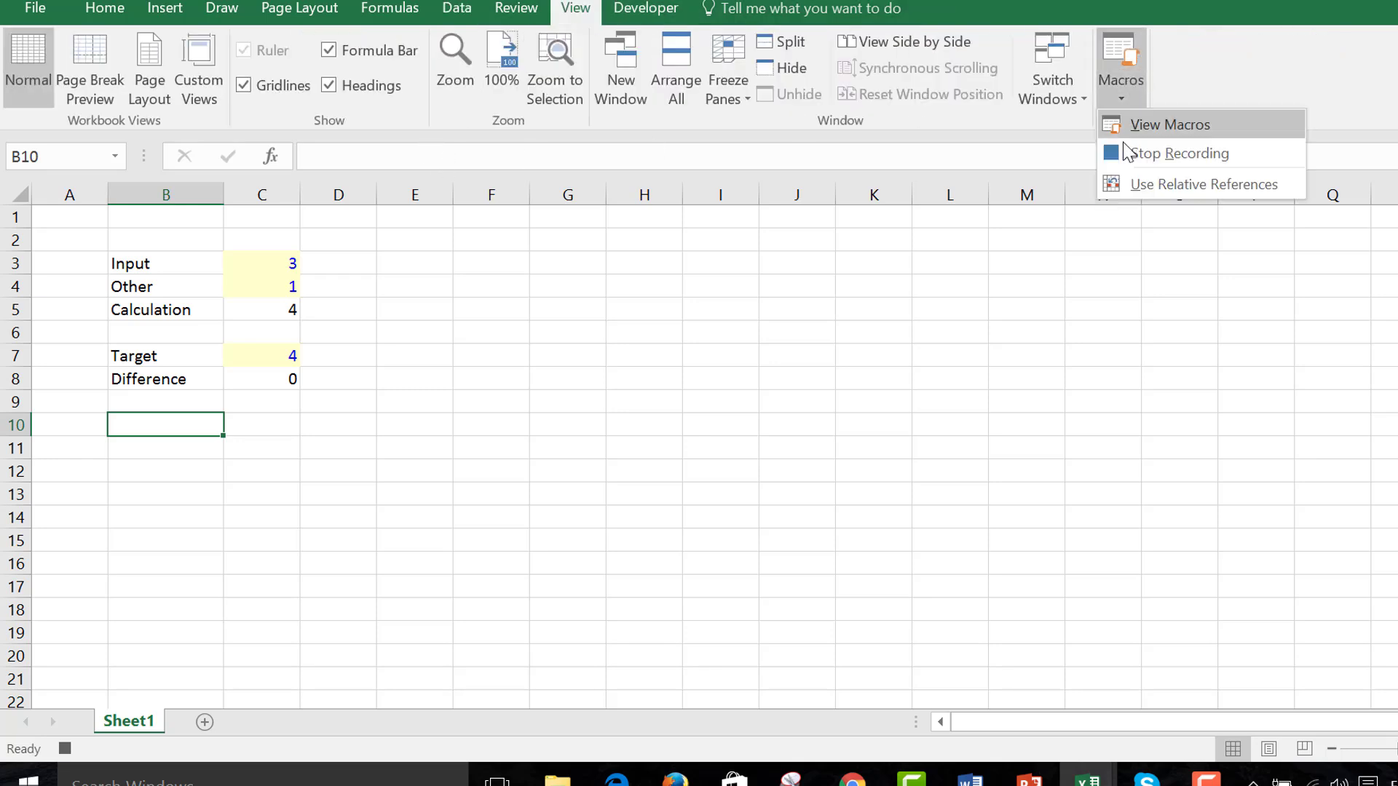
{"action": "left_click", "coordinate": [637, 9]}
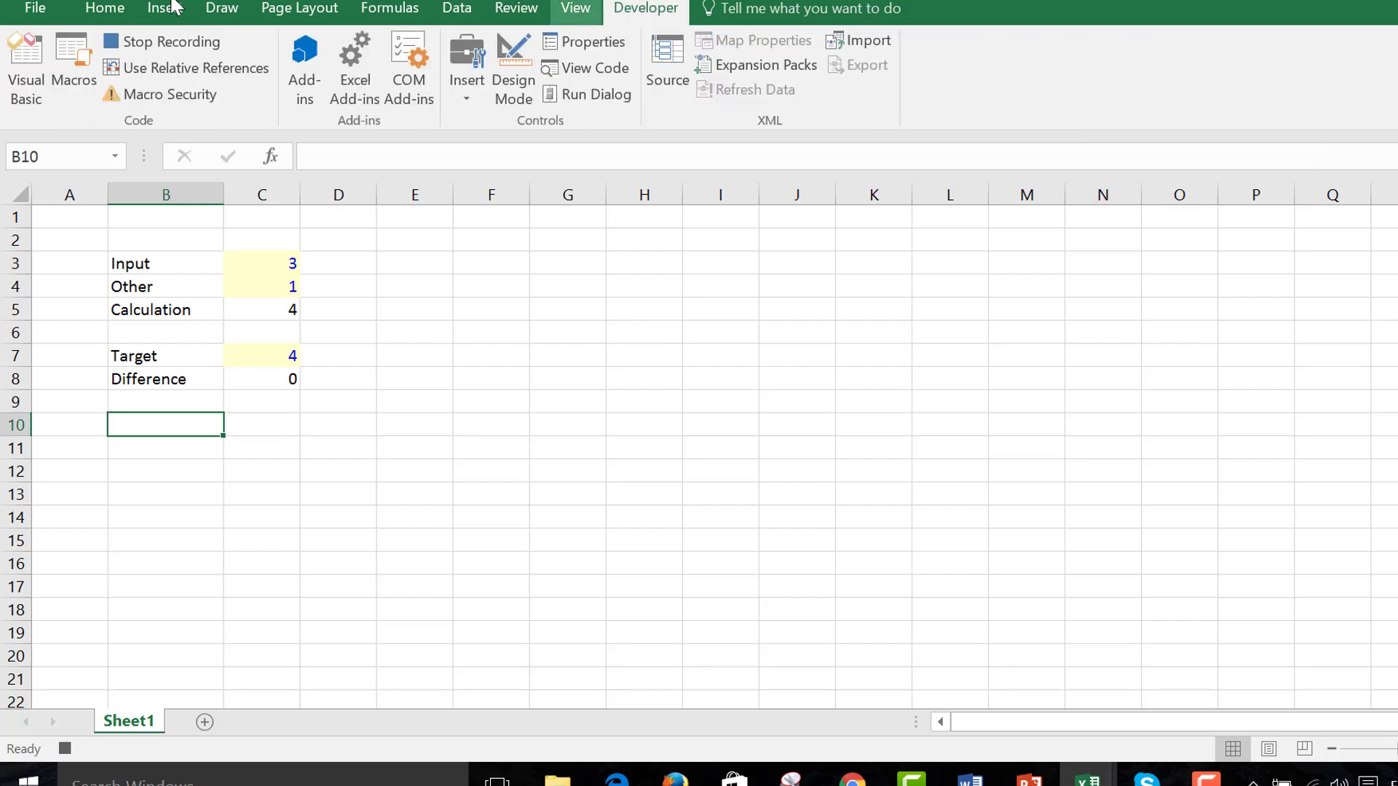
{"action": "left_click", "coordinate": [148, 41]}
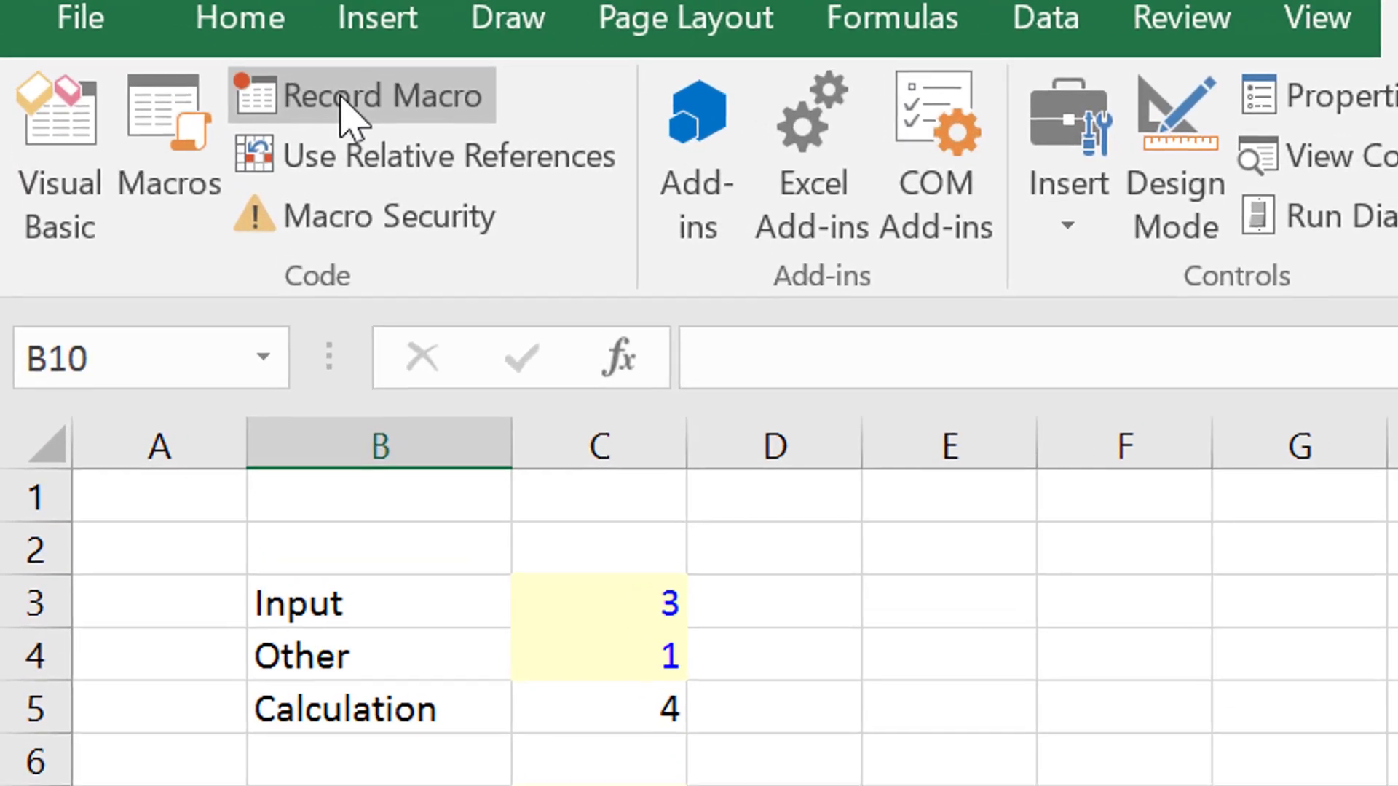
Step: Select cell F7 and pick the Rounded Rectangle from Insert > Shapes
{"action": "left_click", "coordinate": [1138, 785]}
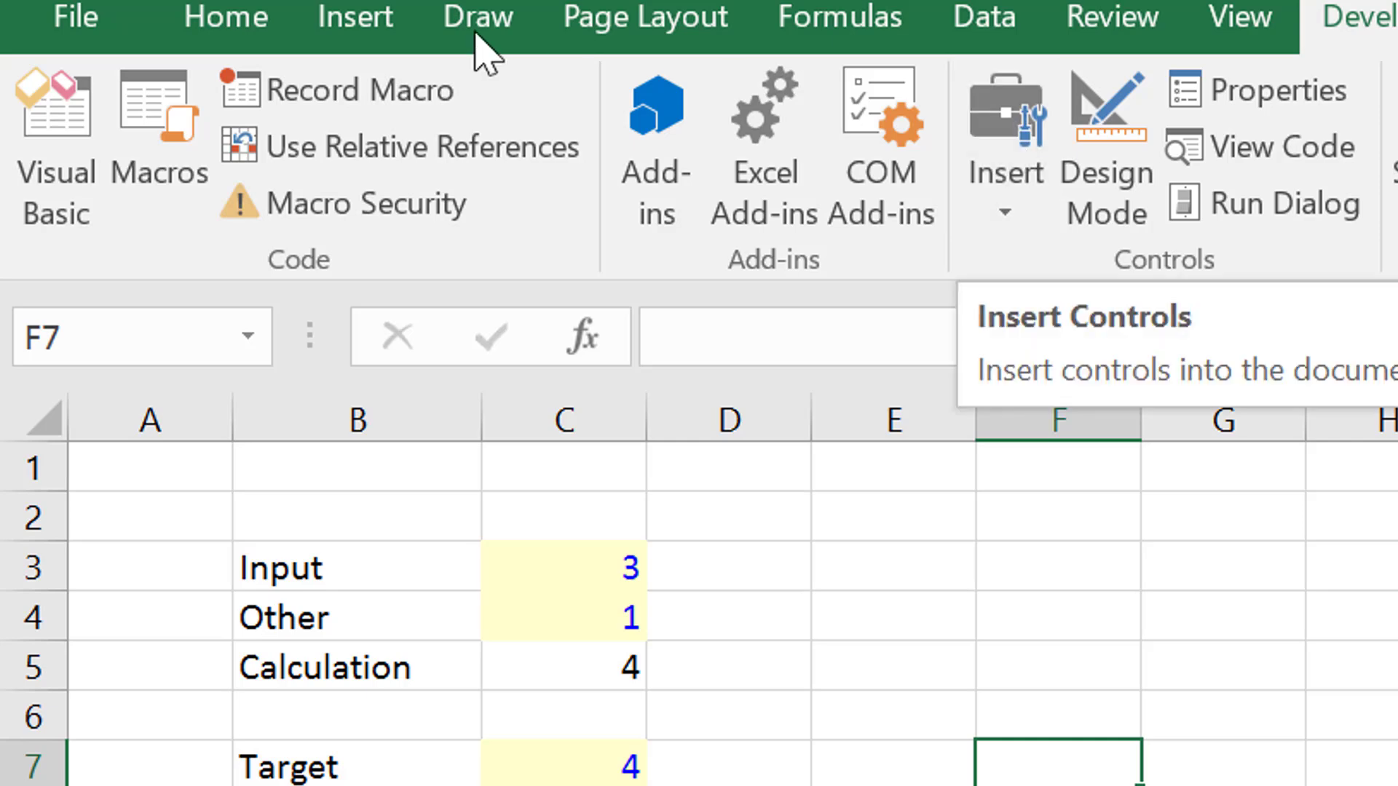
{"action": "left_click", "coordinate": [377, 29]}
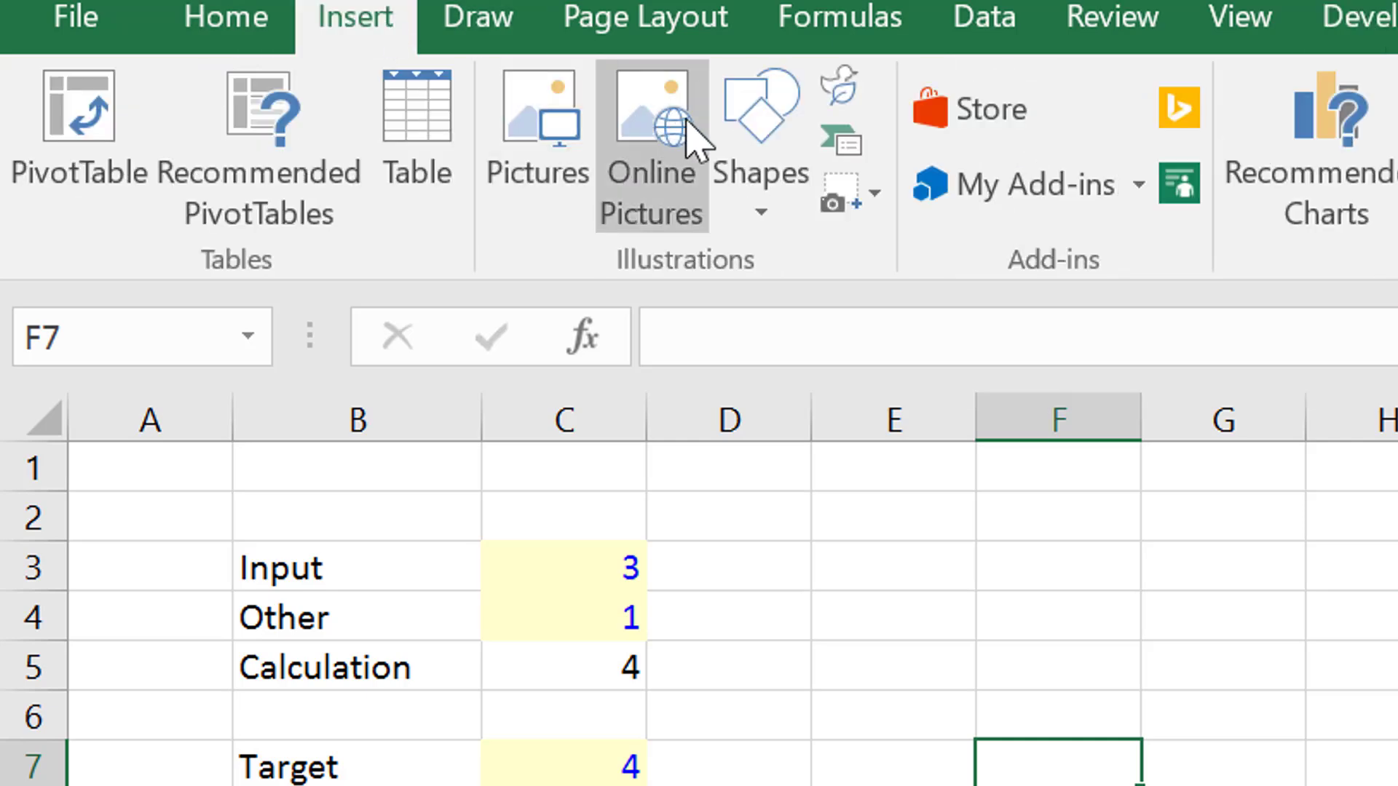
{"action": "left_click", "coordinate": [763, 142]}
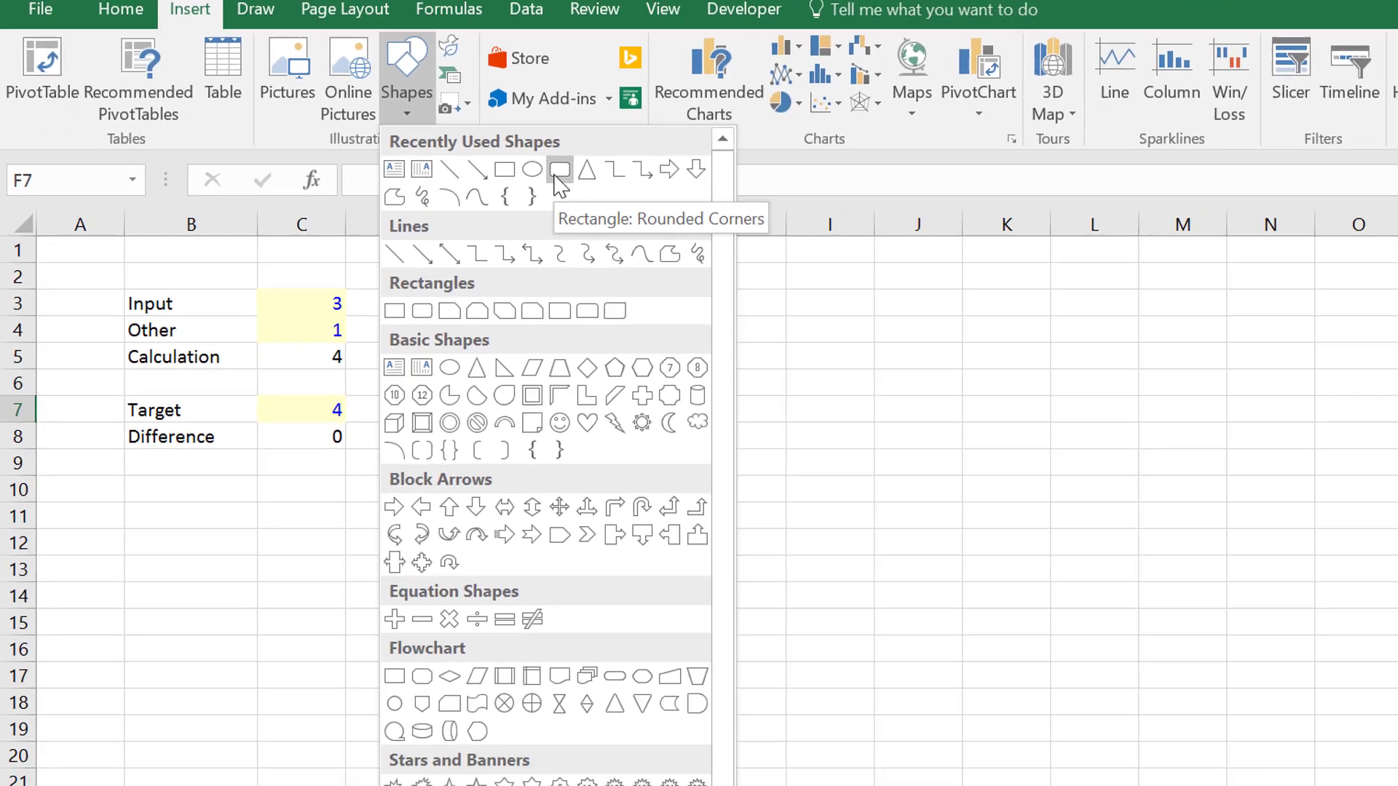
{"action": "left_click", "coordinate": [910, 276]}
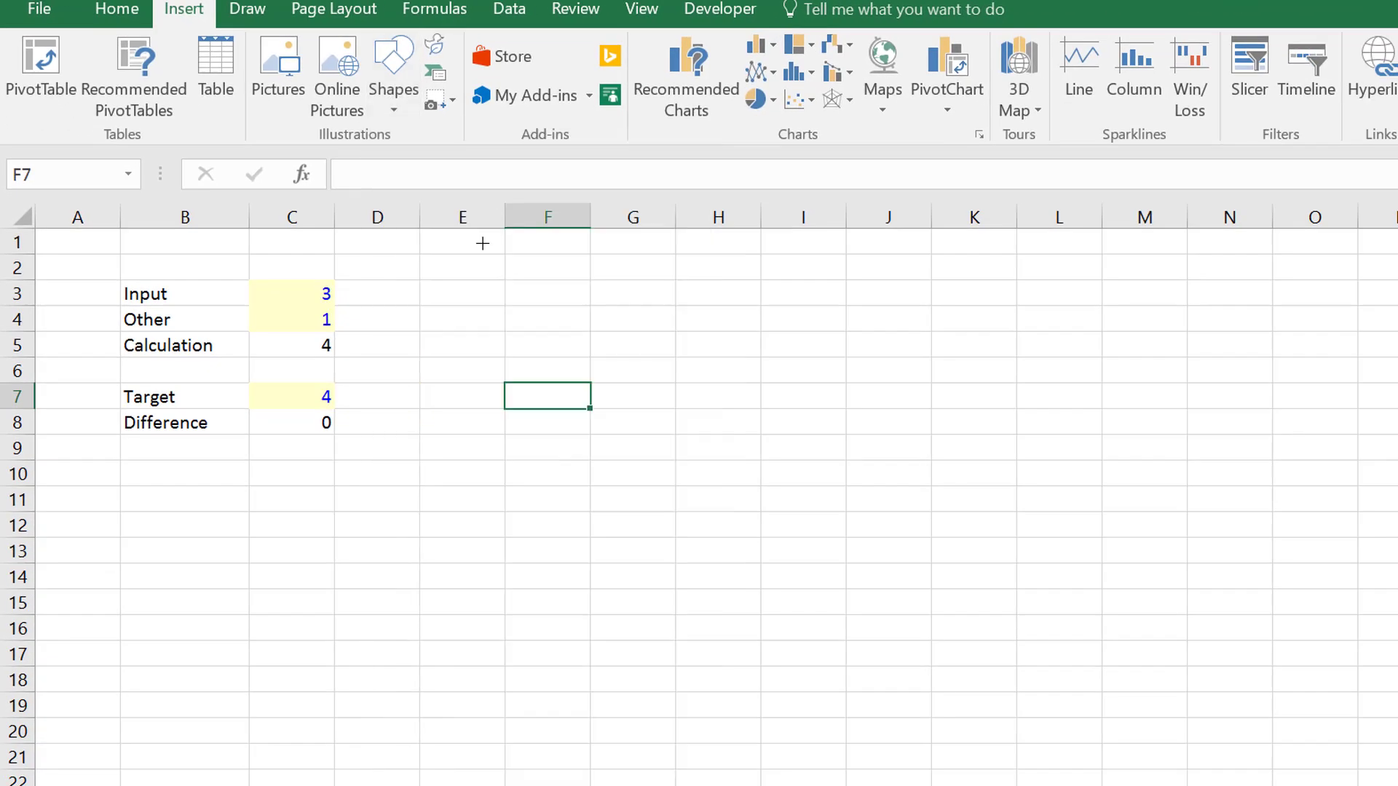
Step: Draw the rounded rectangle over E2:F4, then a form button near E7 with a new Button1_Click macro
{"action": "left_click_drag", "start_coordinate": [459, 261], "coordinate": [551, 311]}
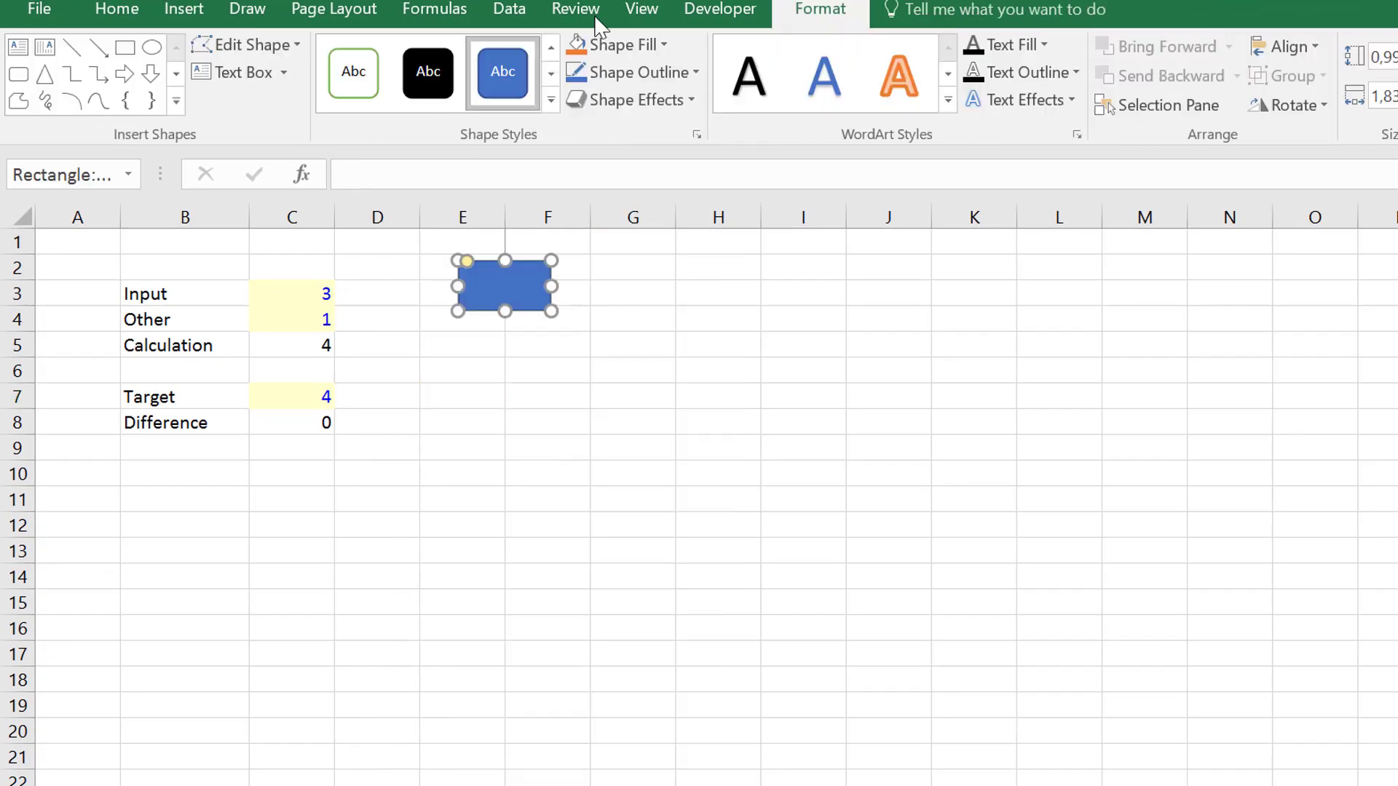
{"action": "left_click", "coordinate": [692, 15]}
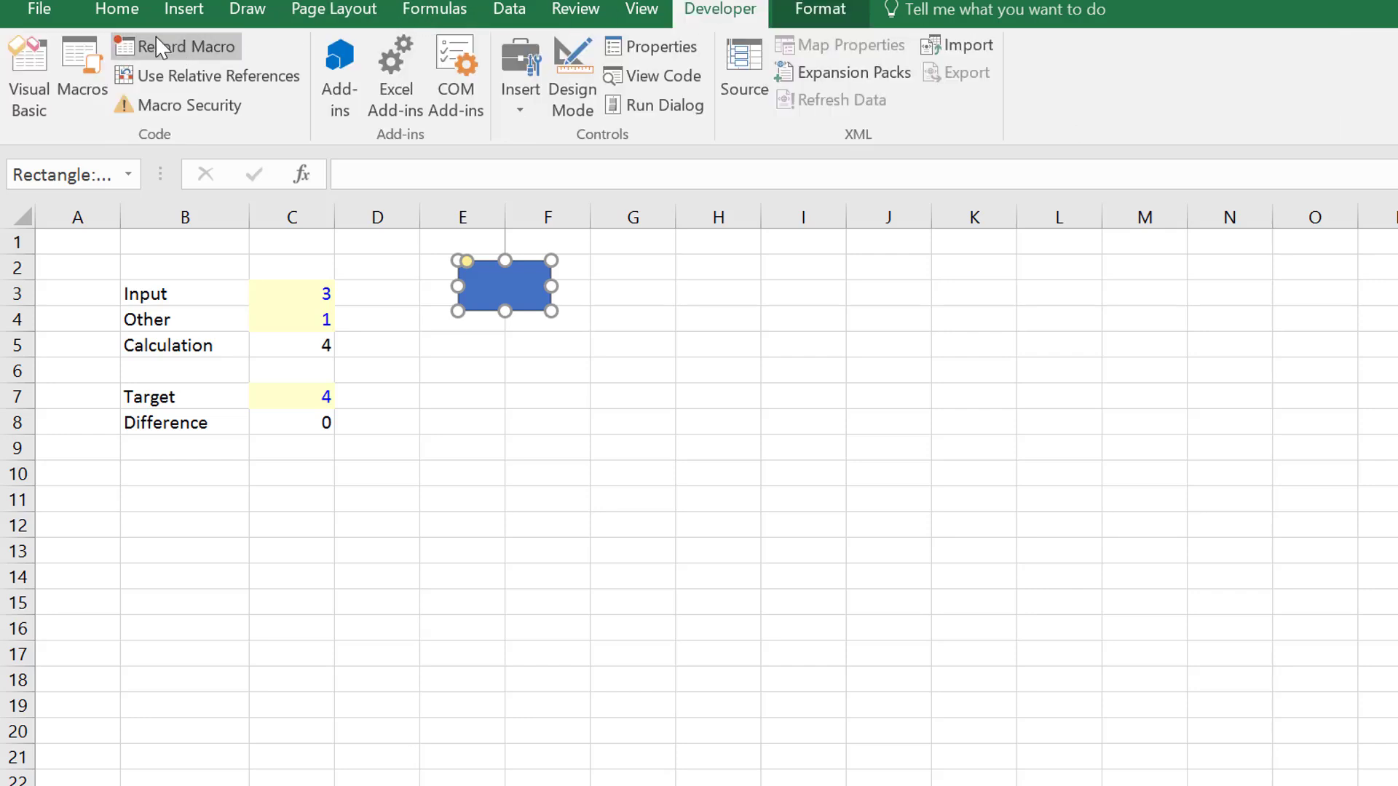
{"action": "left_click", "coordinate": [530, 76]}
{"action": "left_click", "coordinate": [509, 166]}
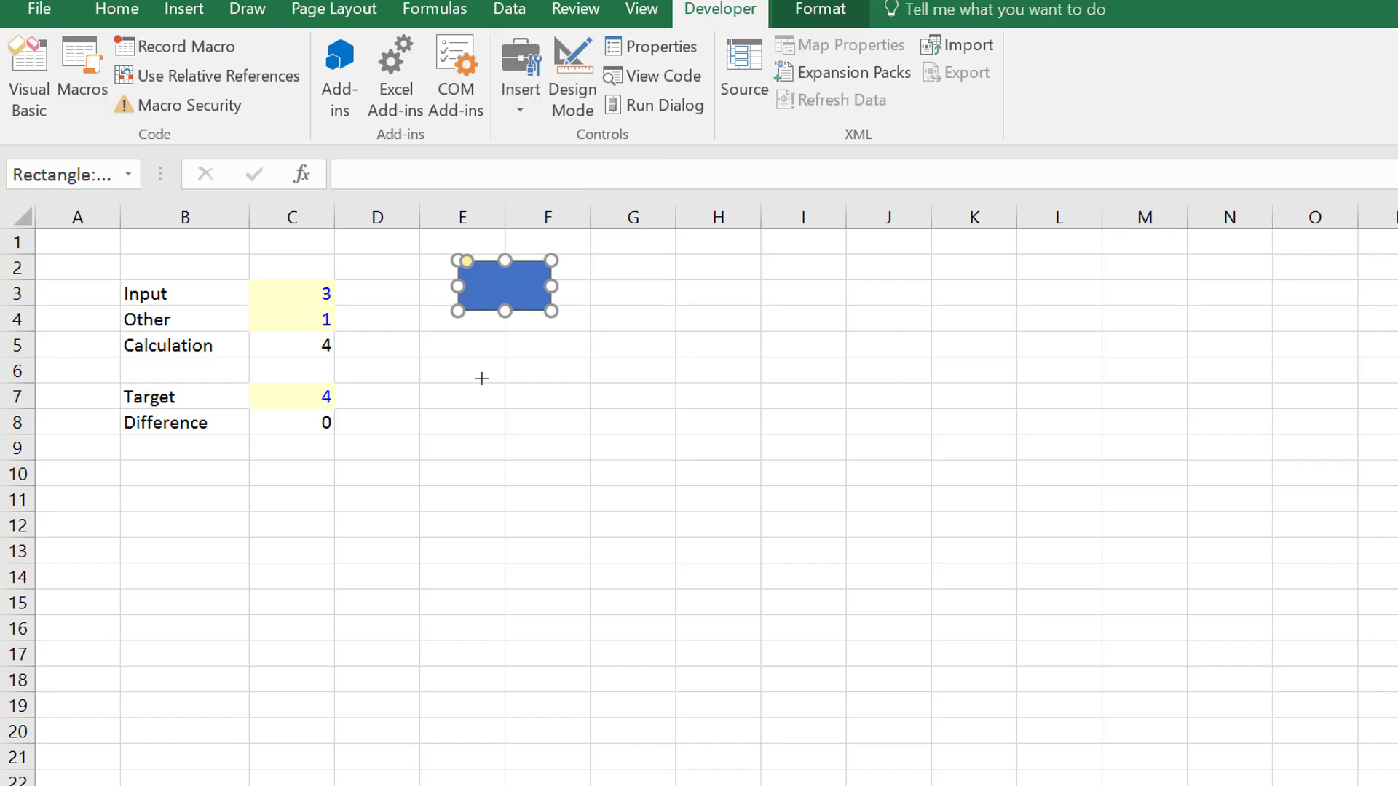
{"action": "left_click_drag", "start_coordinate": [457, 355], "coordinate": [568, 419]}
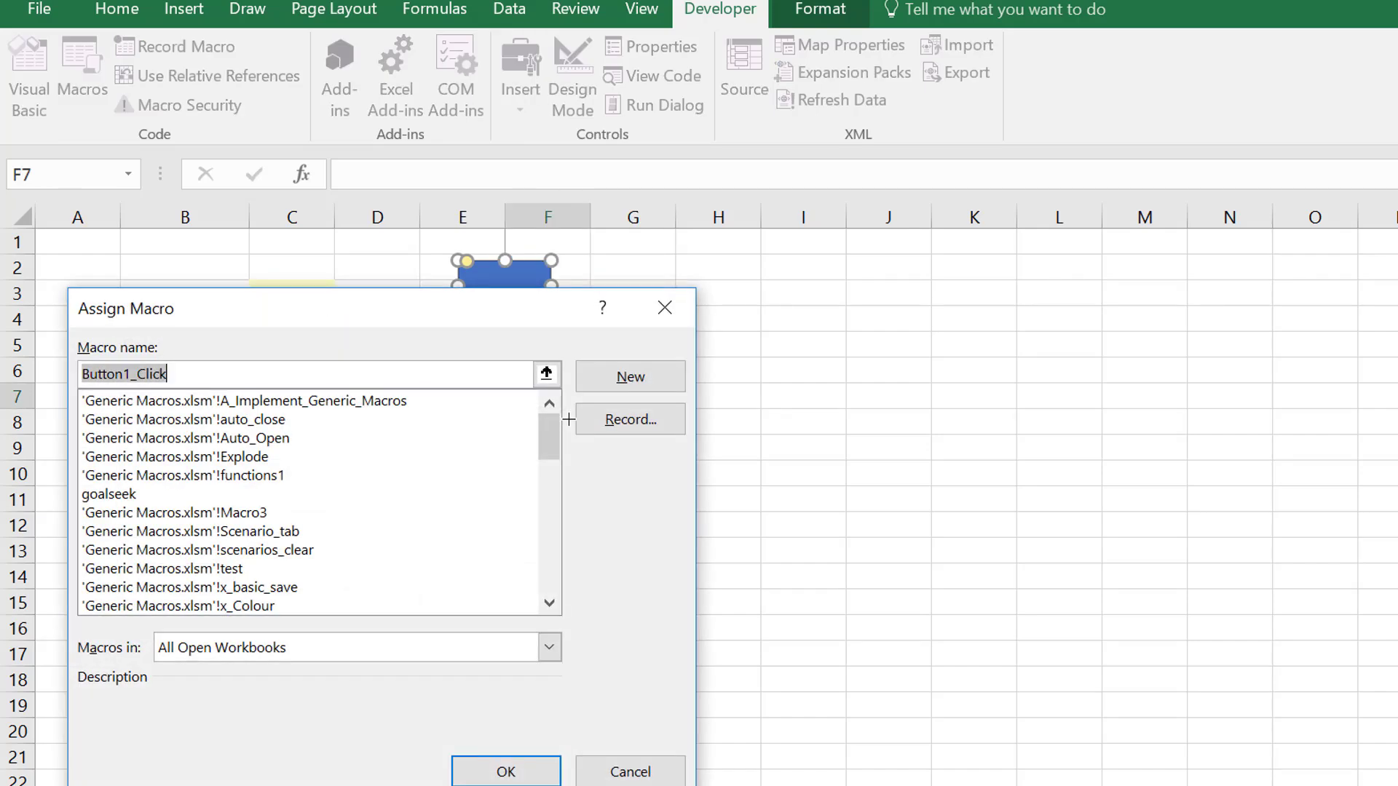
{"action": "left_click", "coordinate": [652, 375]}
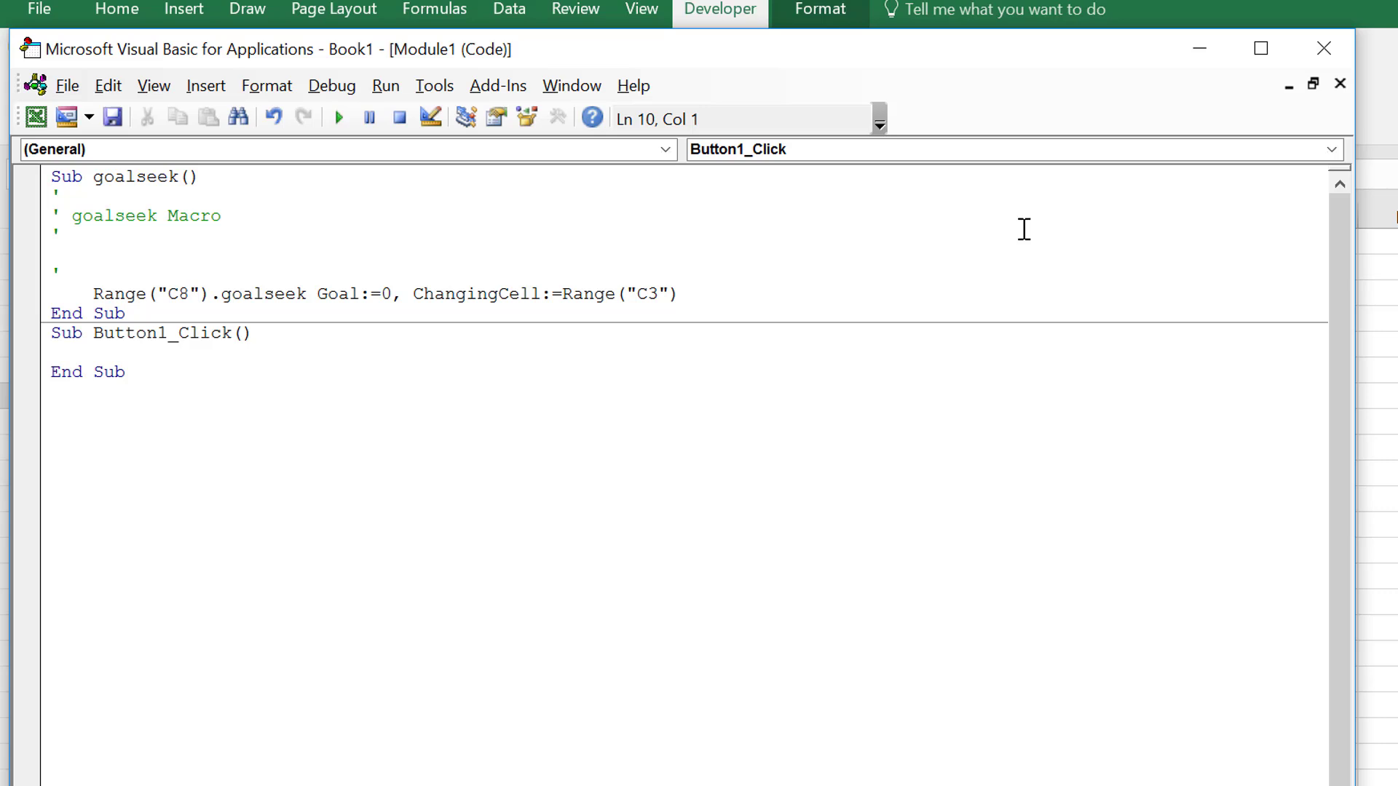
{"action": "left_click", "coordinate": [1324, 48]}
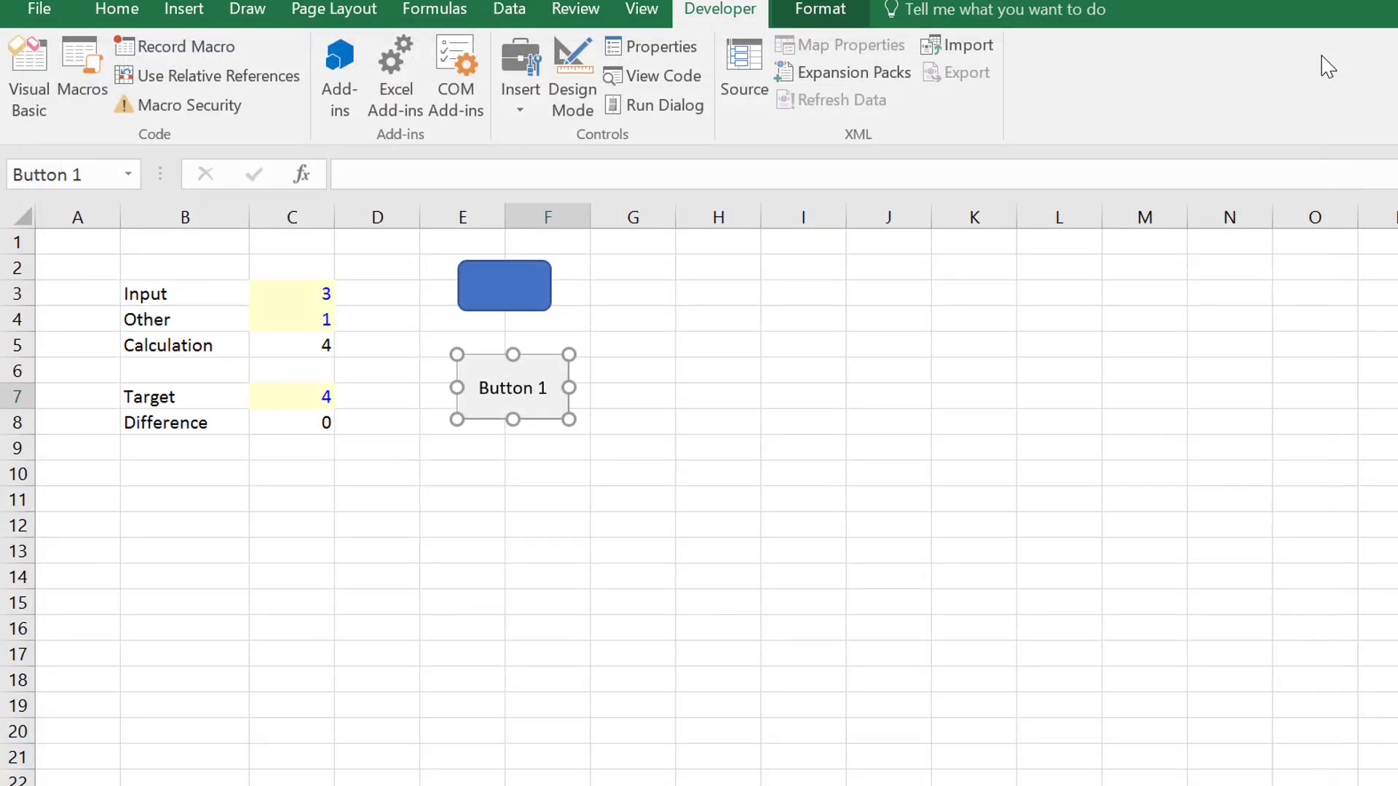
Step: Assign the goalseek macro to Button 1
{"action": "right_click", "coordinate": [483, 403]}
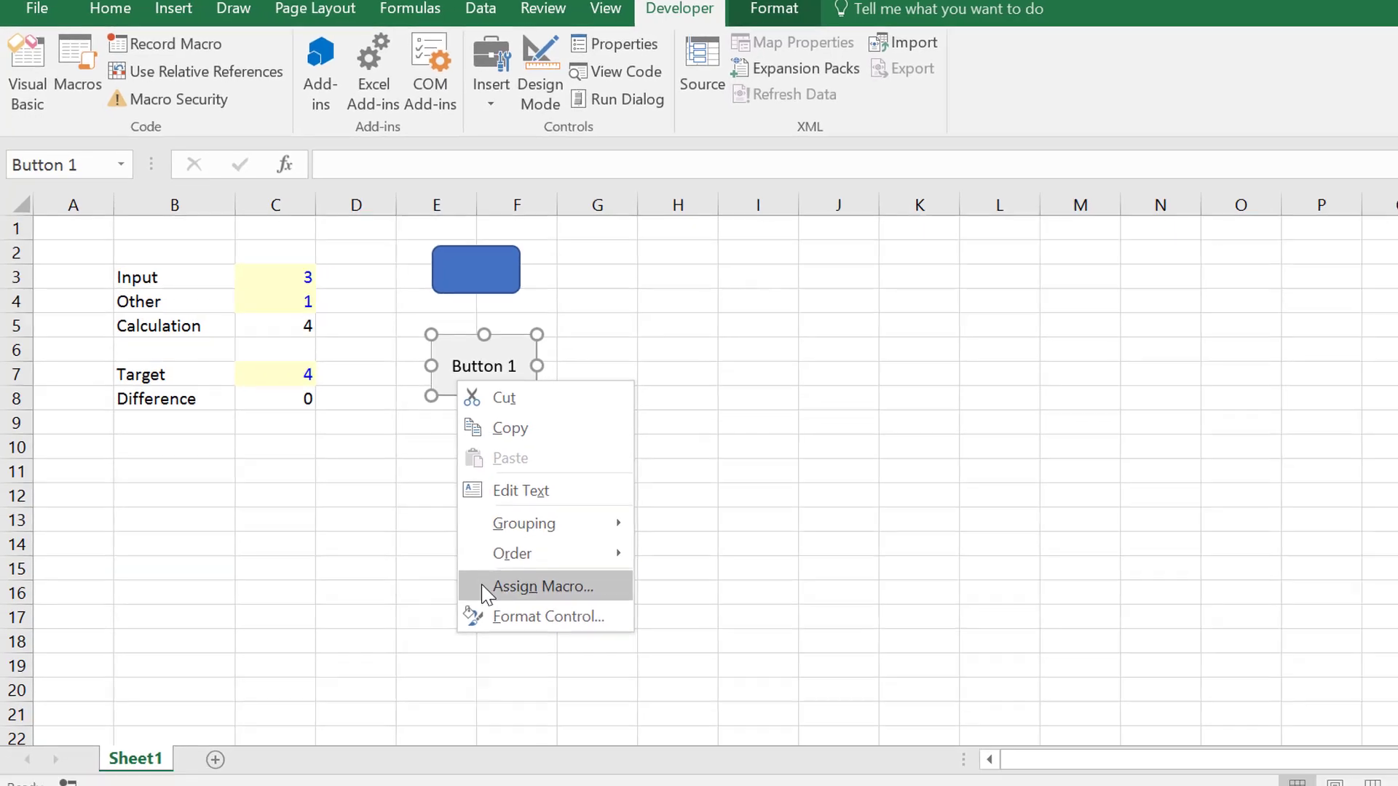
{"action": "left_click", "coordinate": [519, 621]}
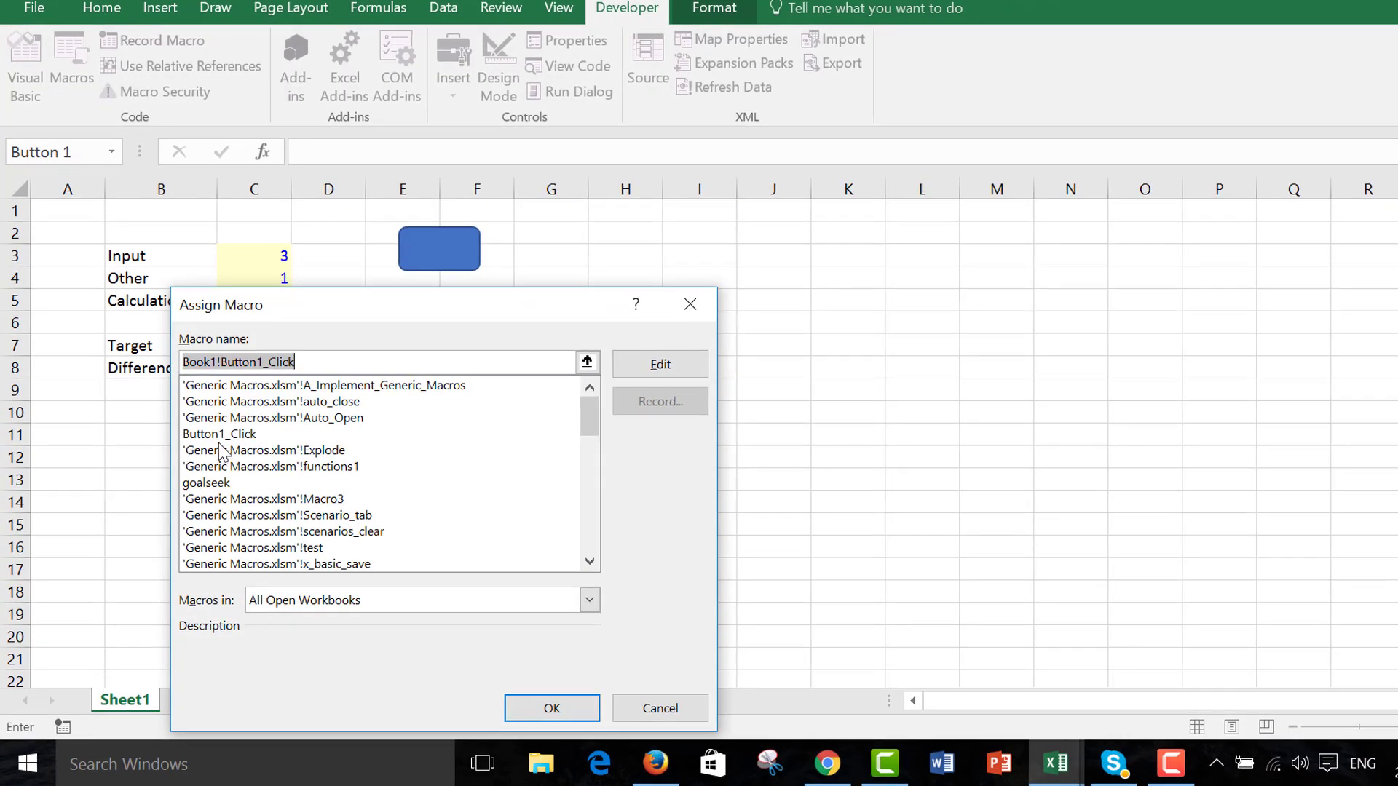
{"action": "left_click", "coordinate": [218, 485]}
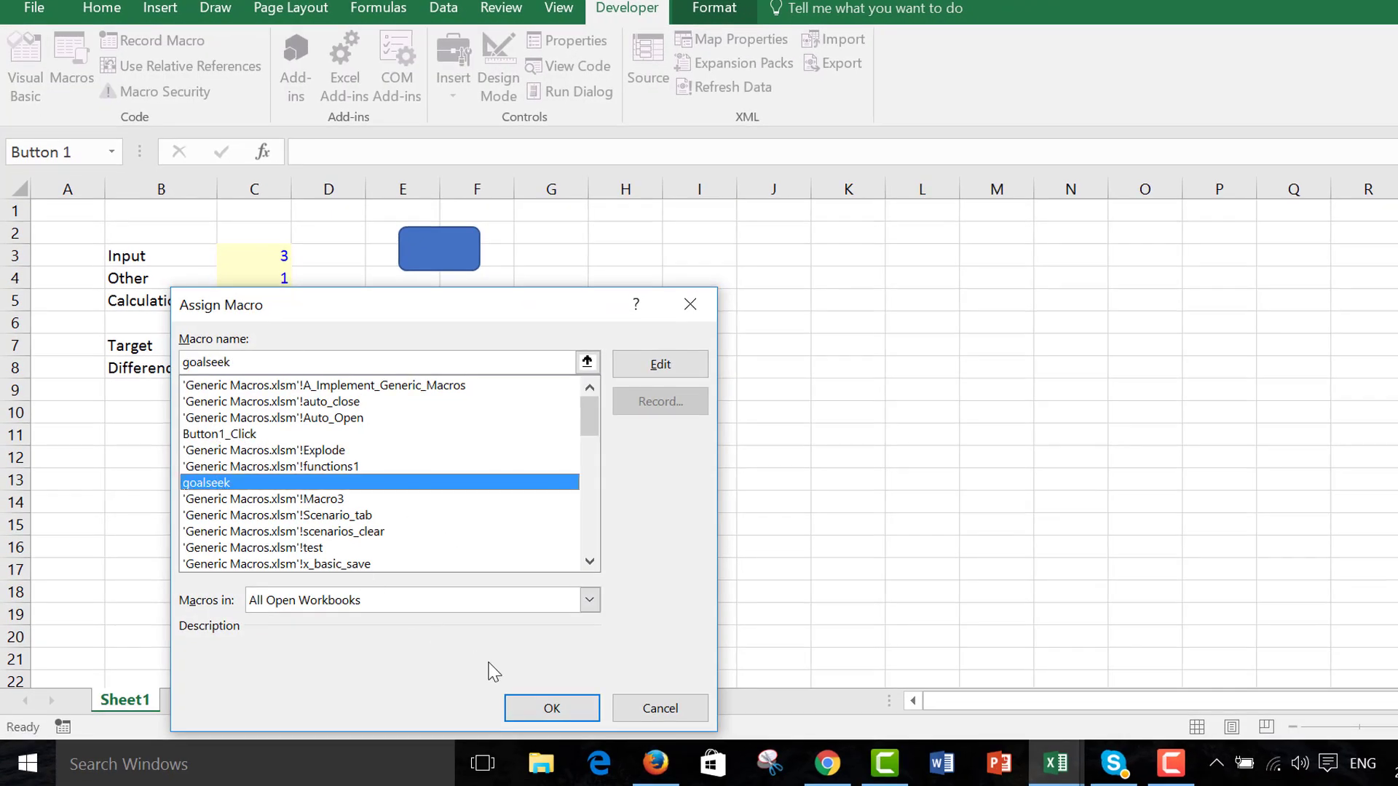
{"action": "left_click", "coordinate": [532, 710]}
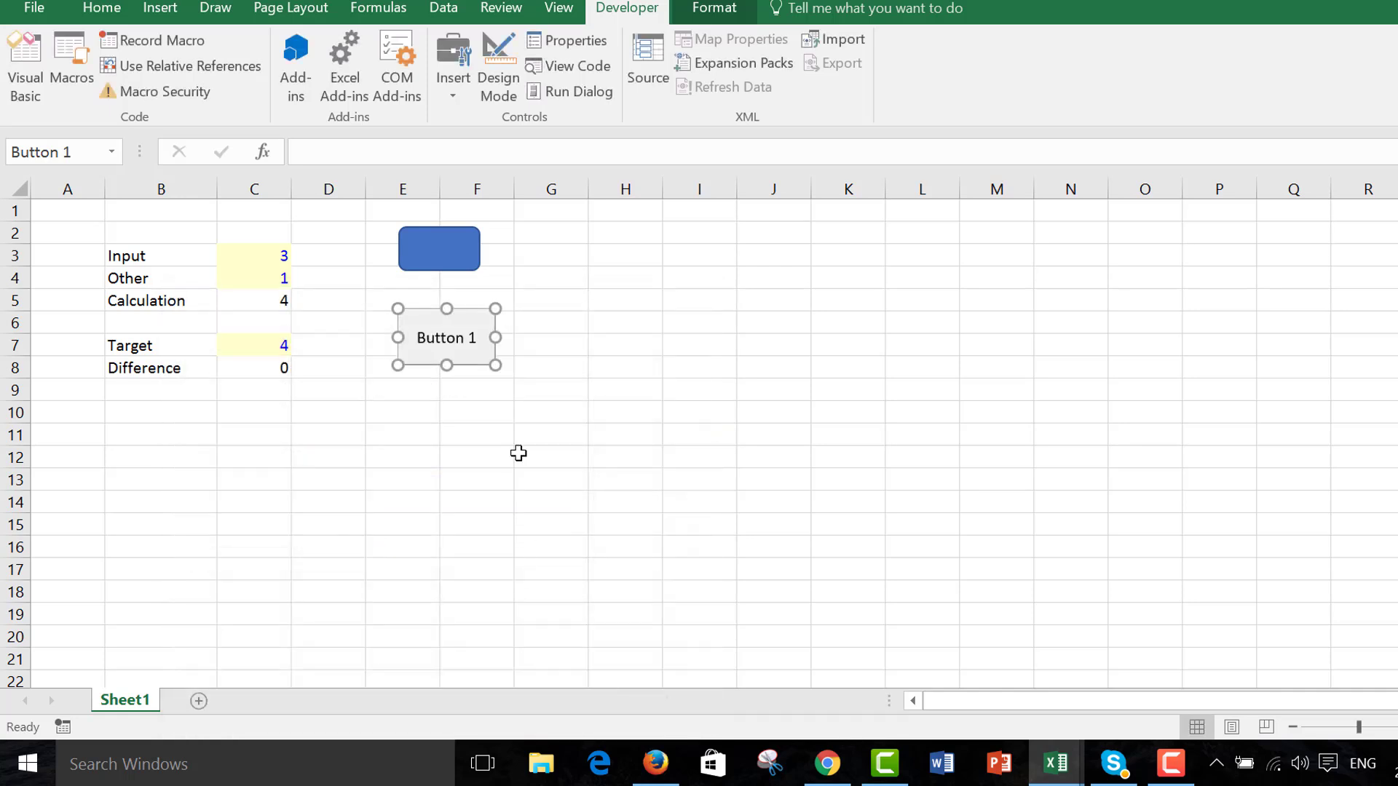
{"action": "left_click", "coordinate": [518, 436]}
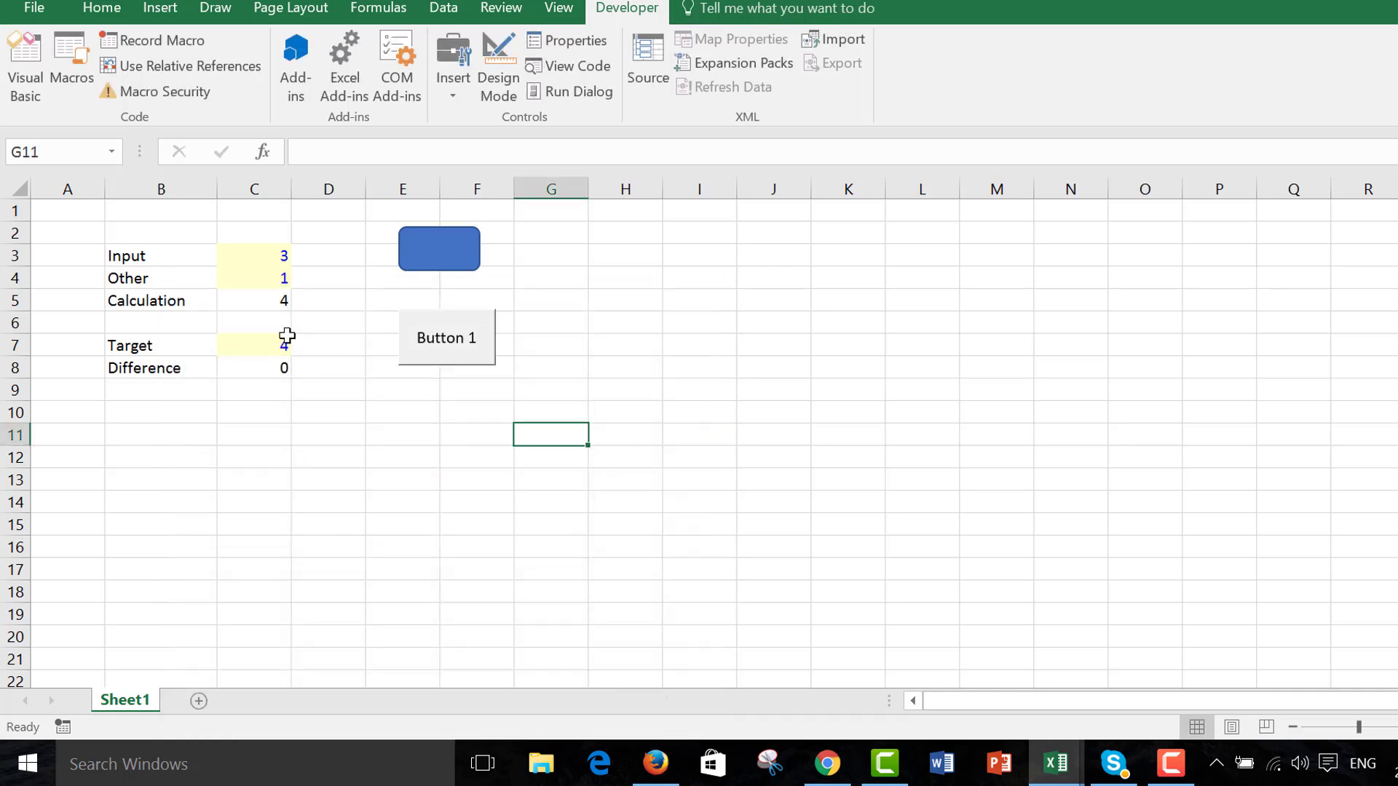
Step: Set Other in C4 to 2 and run Button 1, solving Input to 2
{"action": "left_click", "coordinate": [258, 246]}
{"action": "key", "text": "Down"}
{"action": "type", "text": "2"}
{"action": "key", "text": "ctrl+Return"}
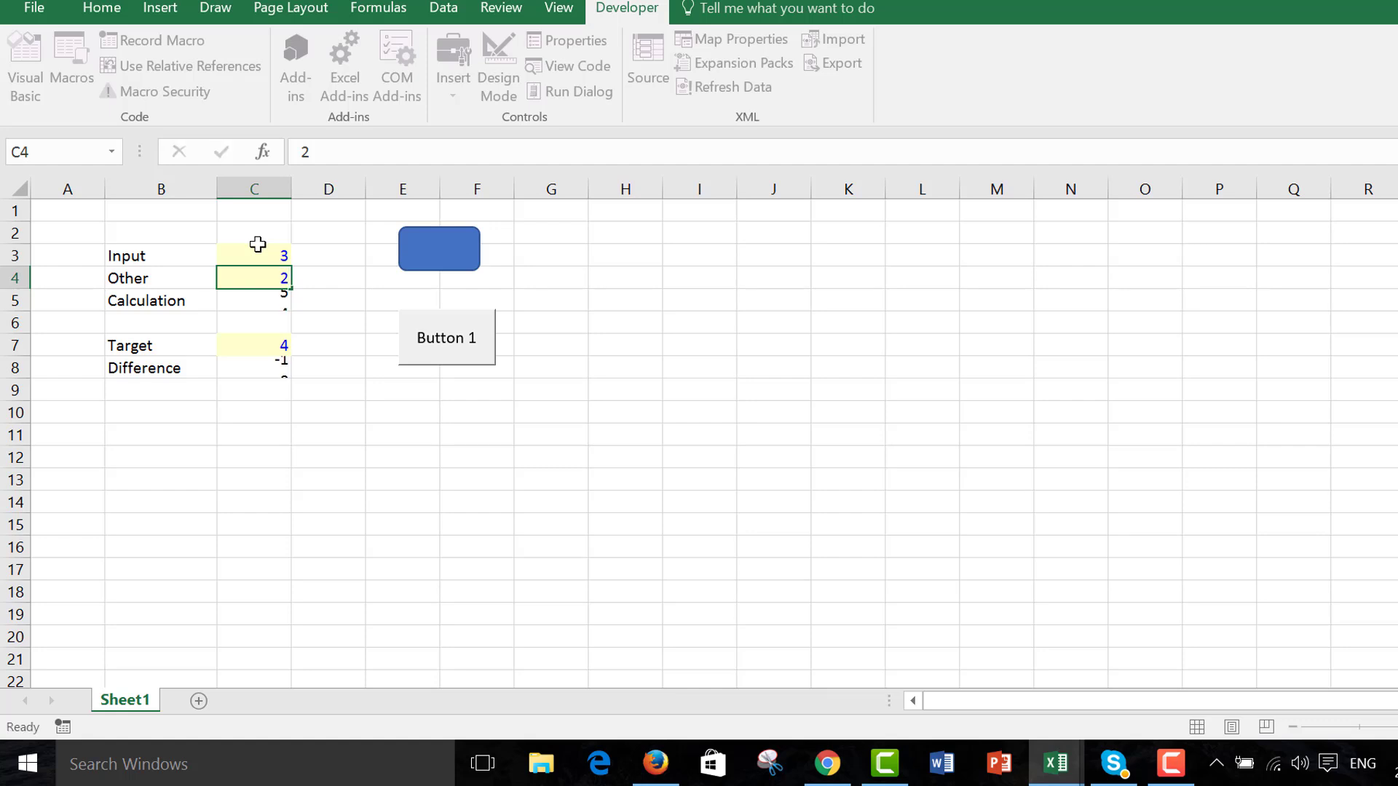
{"action": "key", "text": "Down"}
{"action": "left_click", "coordinate": [443, 349]}
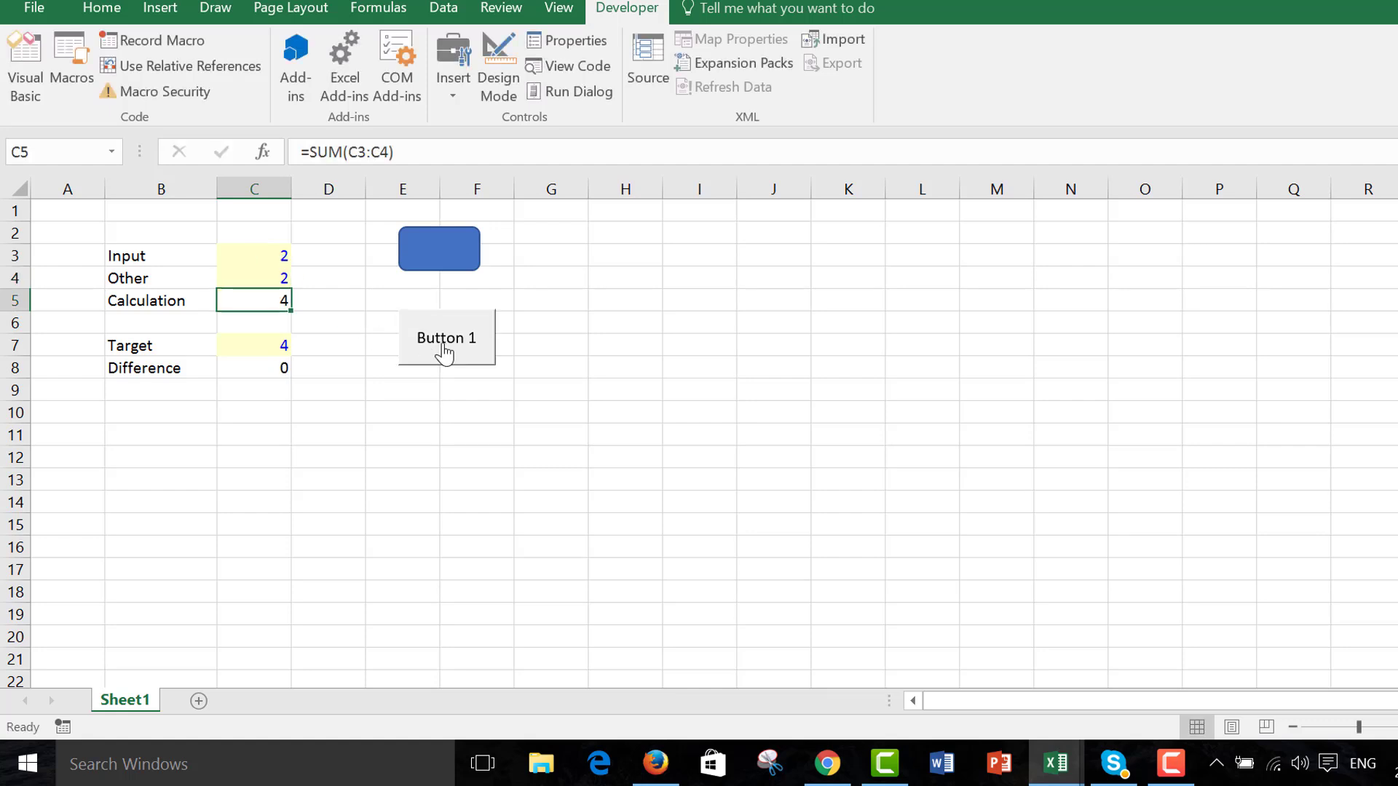
Step: Add a spinner form control below Button 1 near E10
{"action": "left_click", "coordinate": [457, 58]}
{"action": "left_click", "coordinate": [512, 143]}
{"action": "left_click_drag", "start_coordinate": [397, 398], "coordinate": [439, 428]}
Step: Format the spinner with cell link $C$3, minimum 0, maximum 100 and increment 1
{"action": "right_click", "coordinate": [434, 419]}
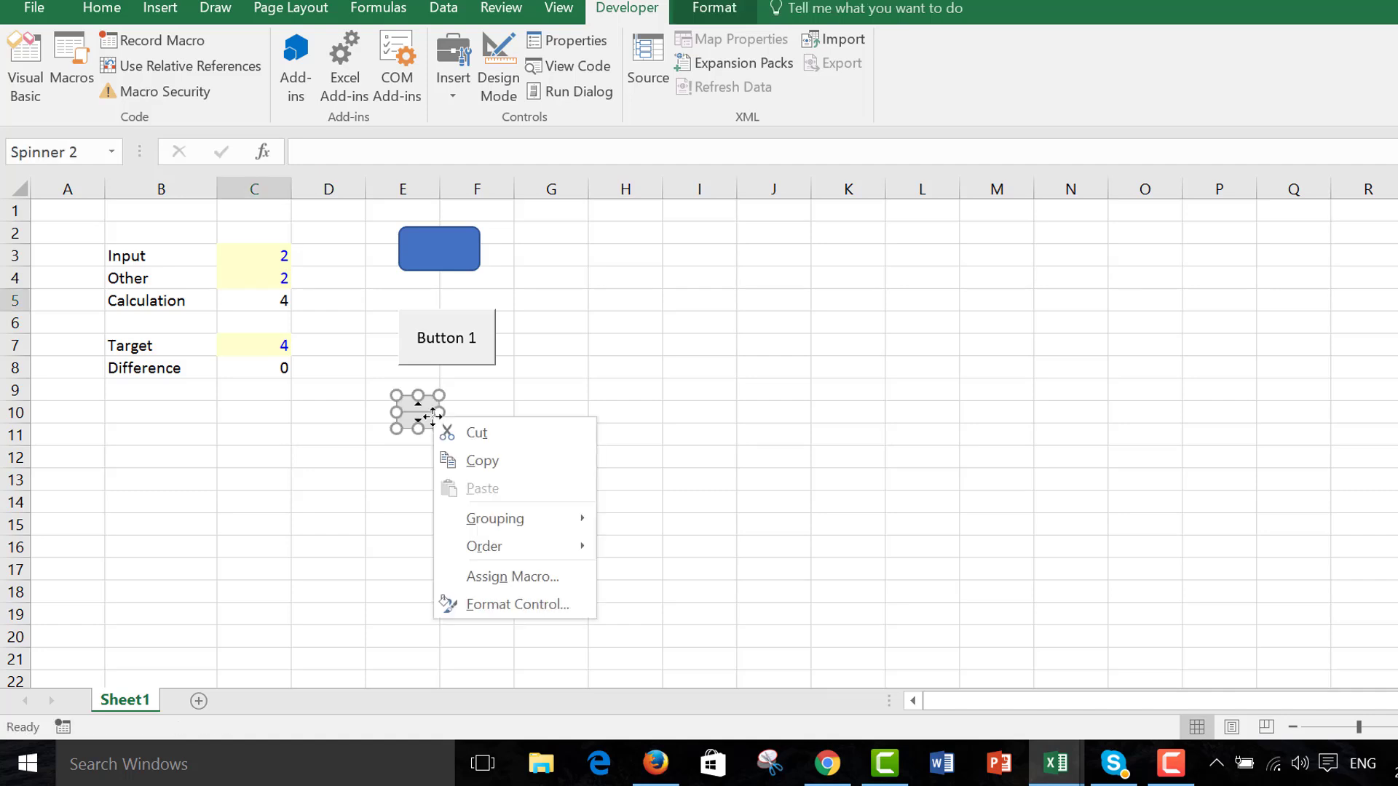
{"action": "left_click", "coordinate": [473, 612]}
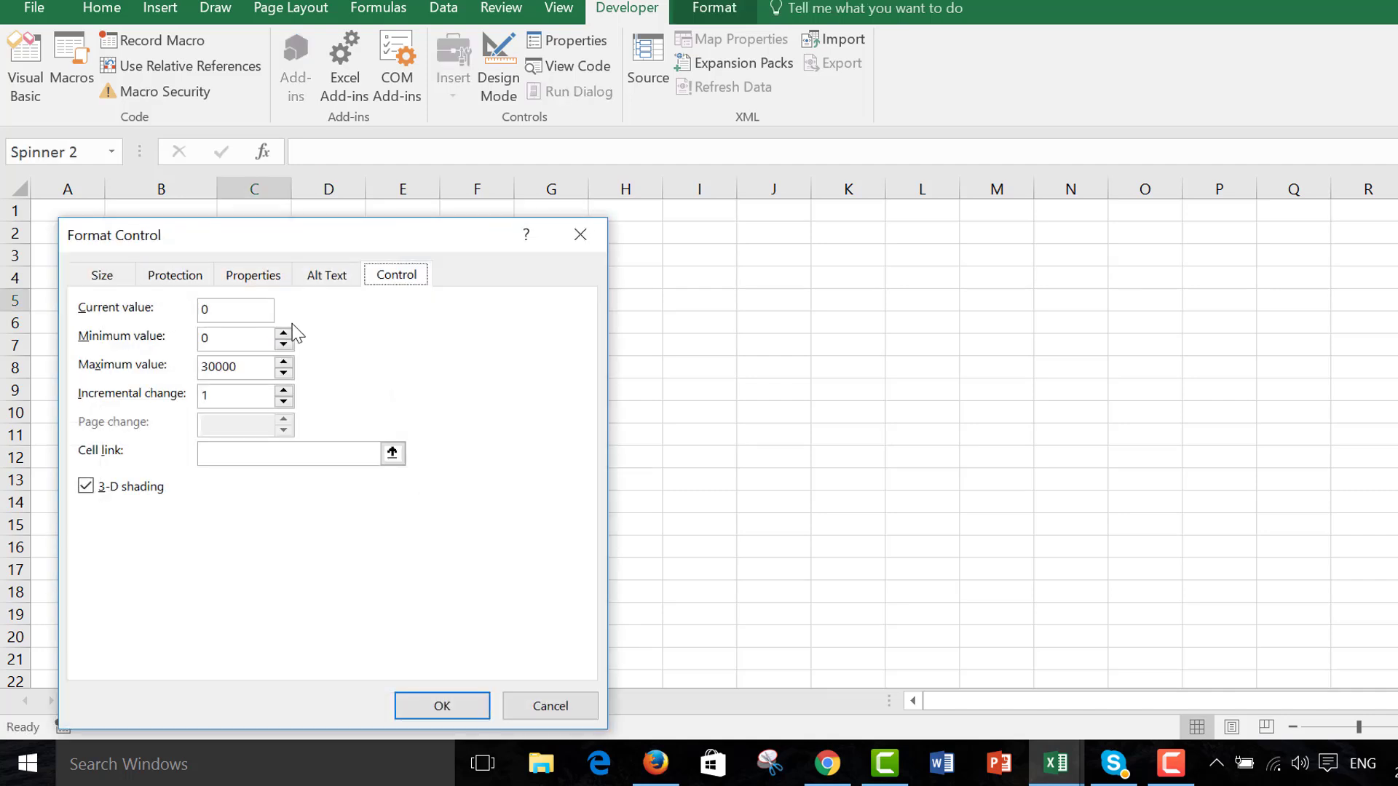
{"action": "left_click", "coordinate": [255, 347]}
{"action": "key", "text": "BackSpace"}
{"action": "key", "text": "BackSpace"}
{"action": "key", "text": "BackSpace"}
{"action": "left_click", "coordinate": [393, 455]}
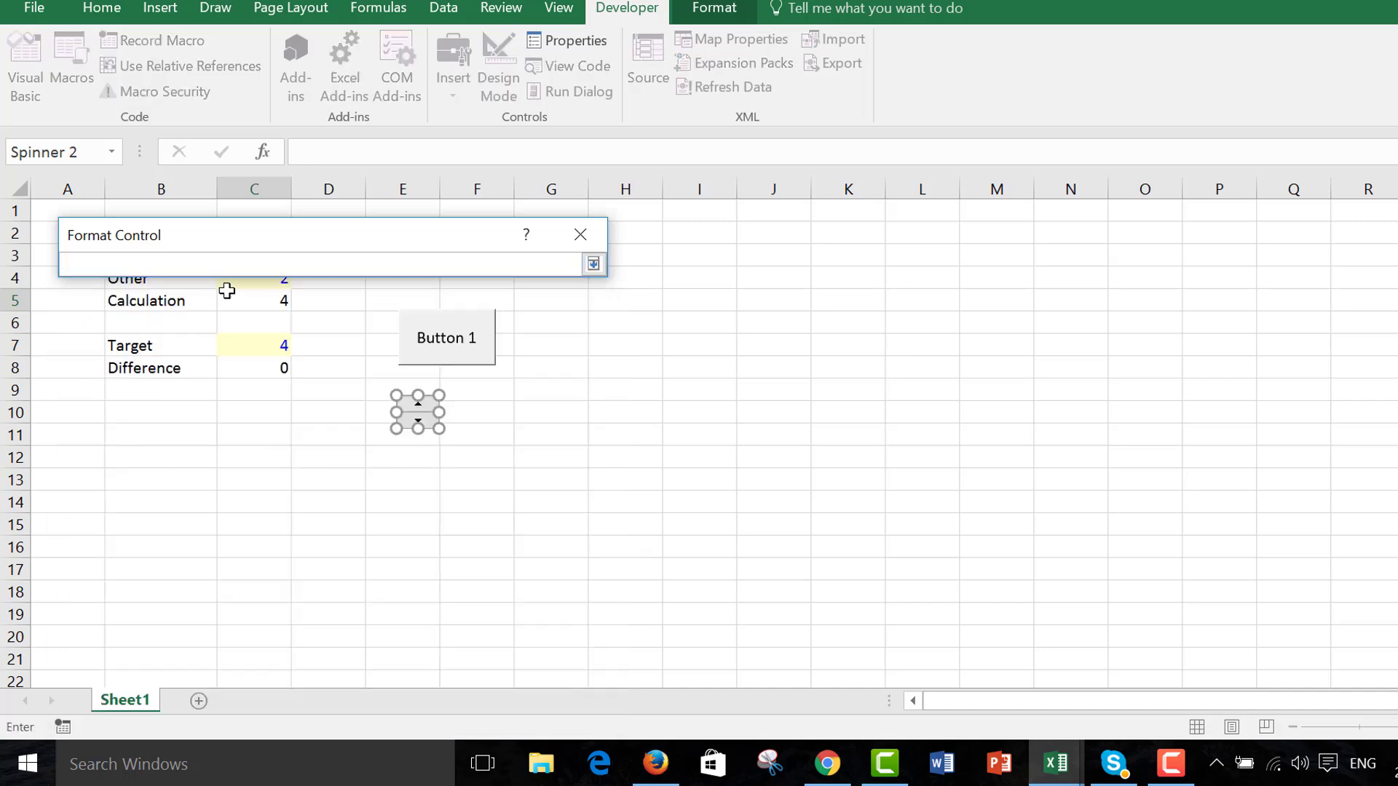
{"action": "left_click_drag", "start_coordinate": [252, 250], "coordinate": [726, 243]}
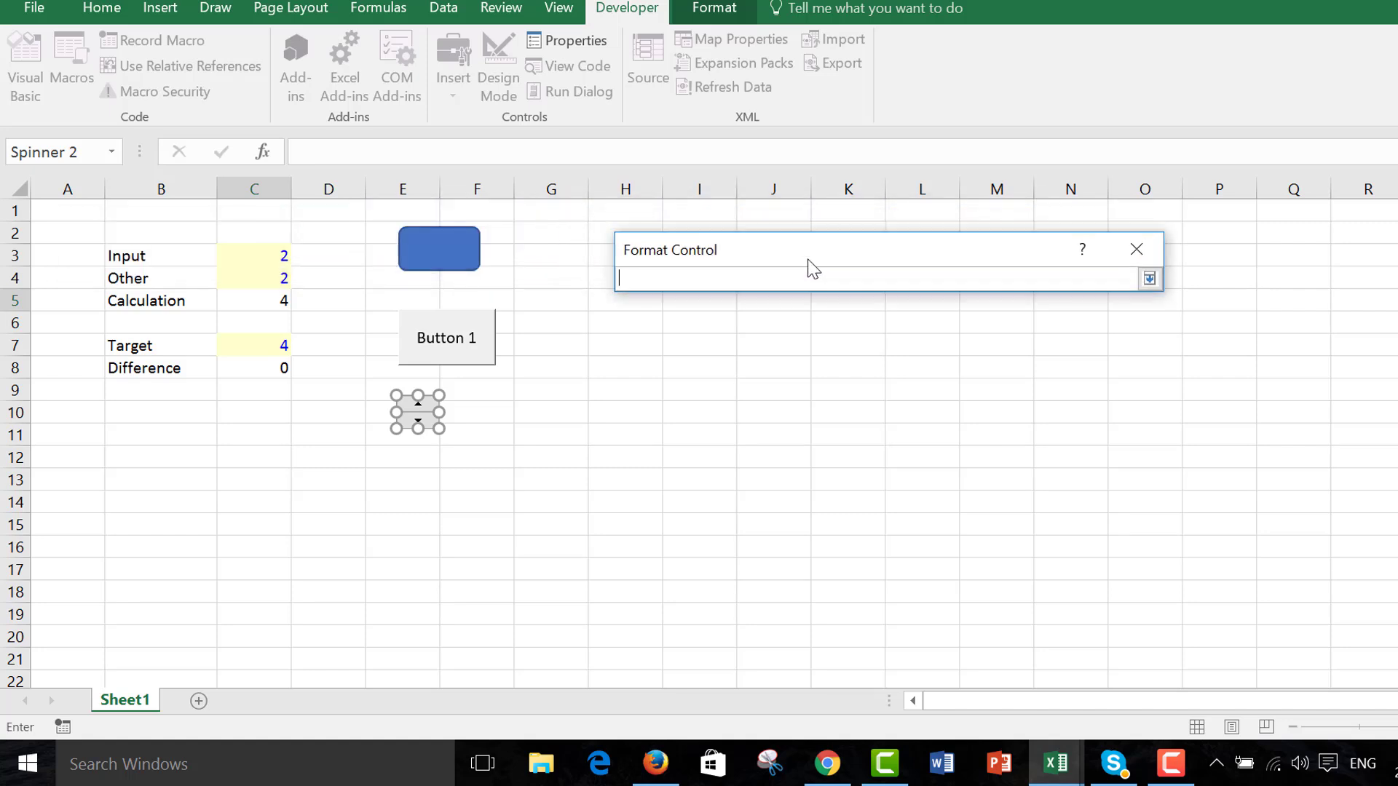
{"action": "left_click", "coordinate": [281, 255]}
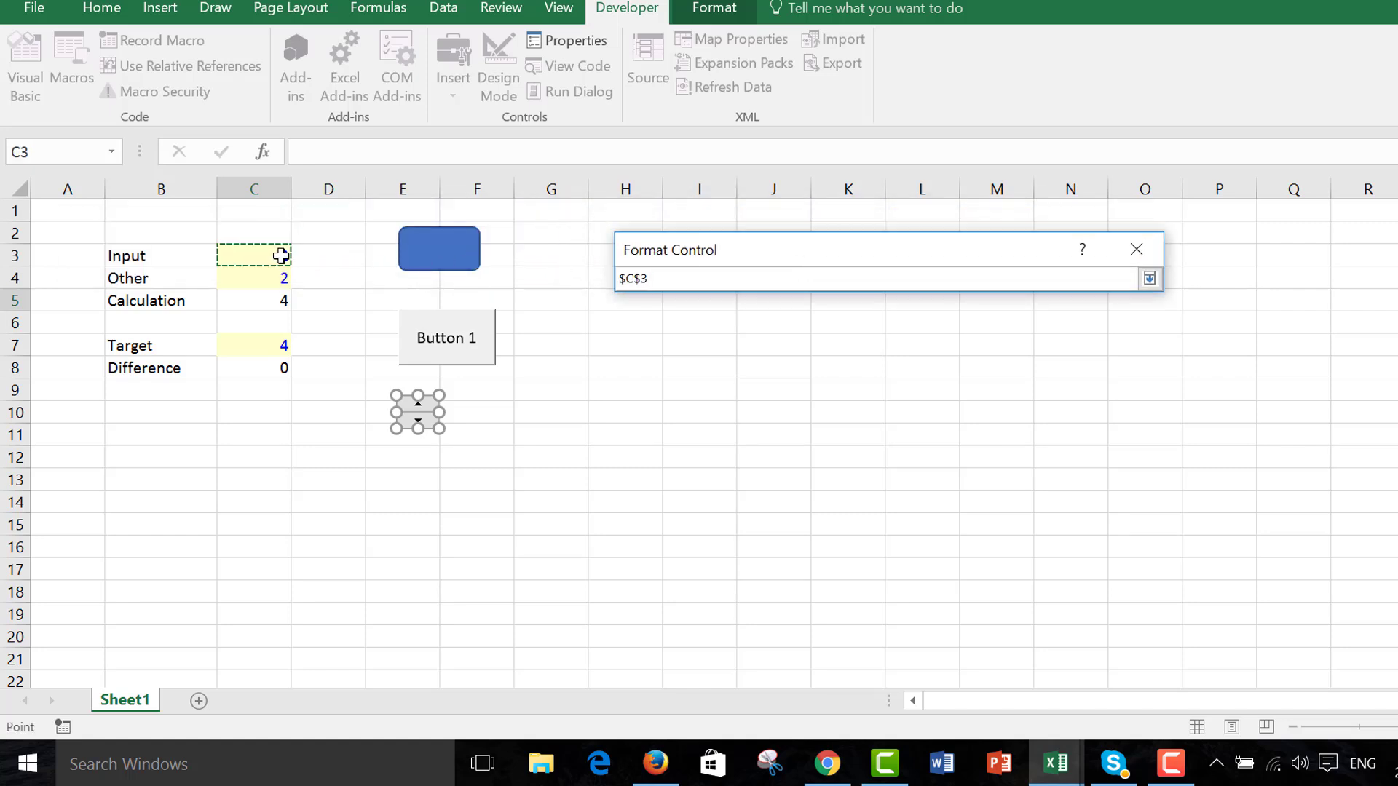
{"action": "key", "text": "Return"}
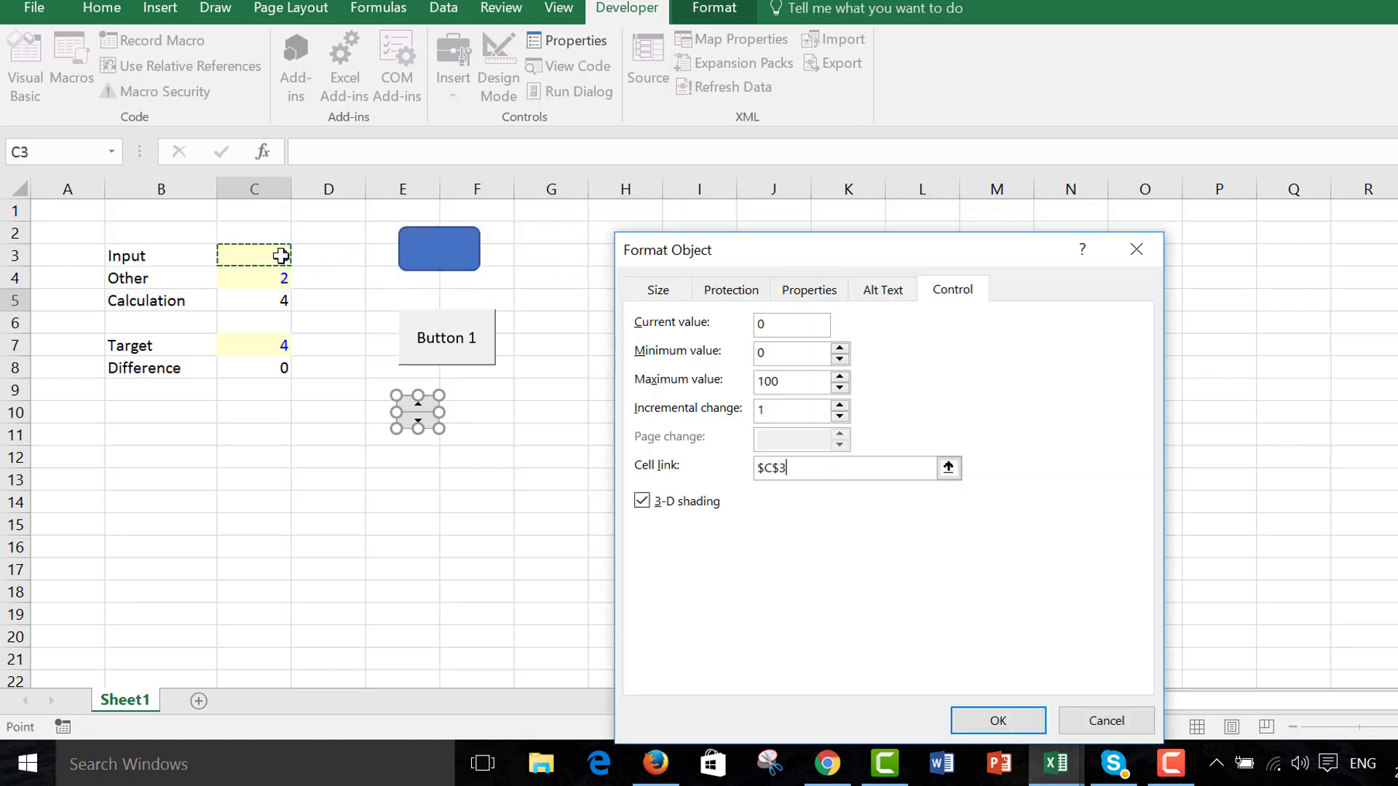
{"action": "left_click", "coordinate": [996, 721]}
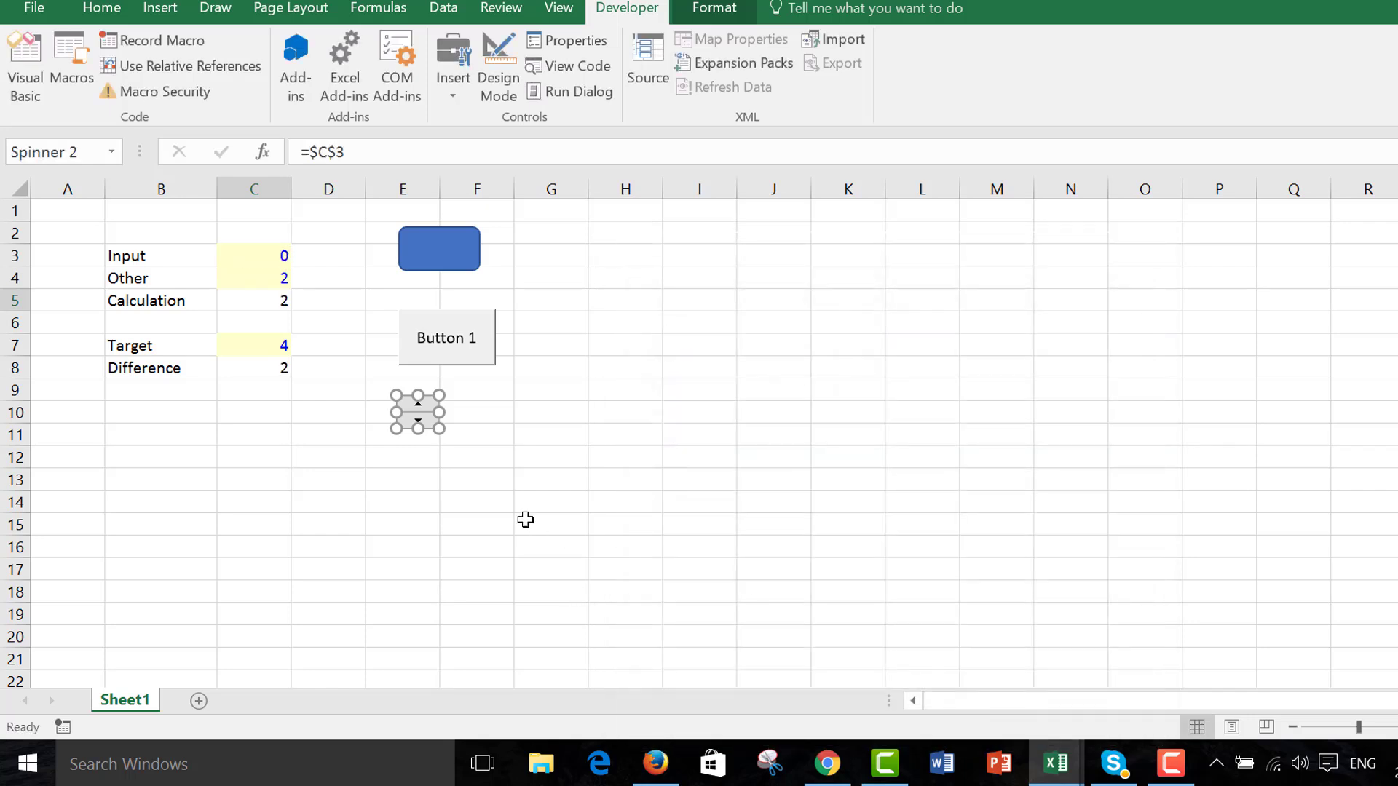
Step: Assign the goalseek macro to the spinner
{"action": "left_click", "coordinate": [501, 486]}
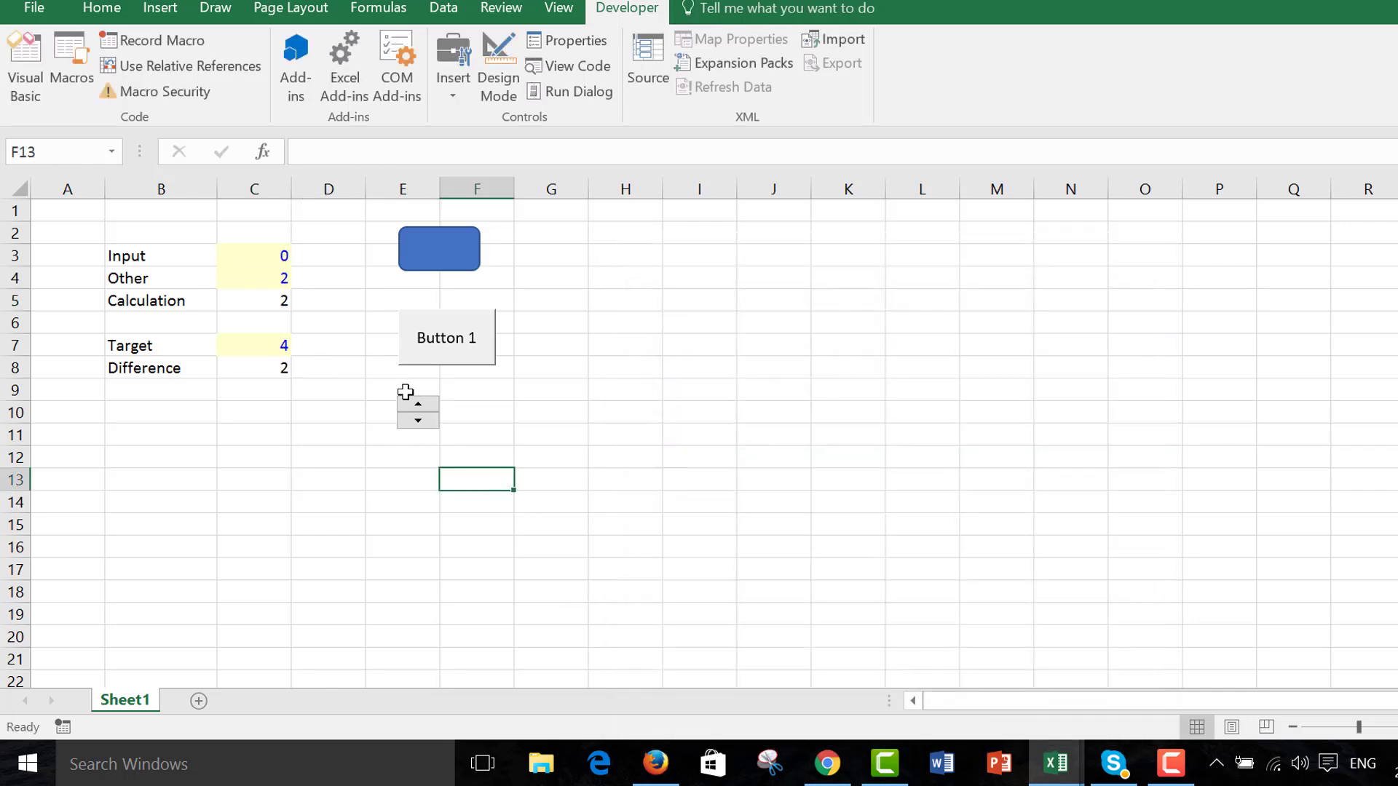
{"action": "right_click", "coordinate": [414, 408]}
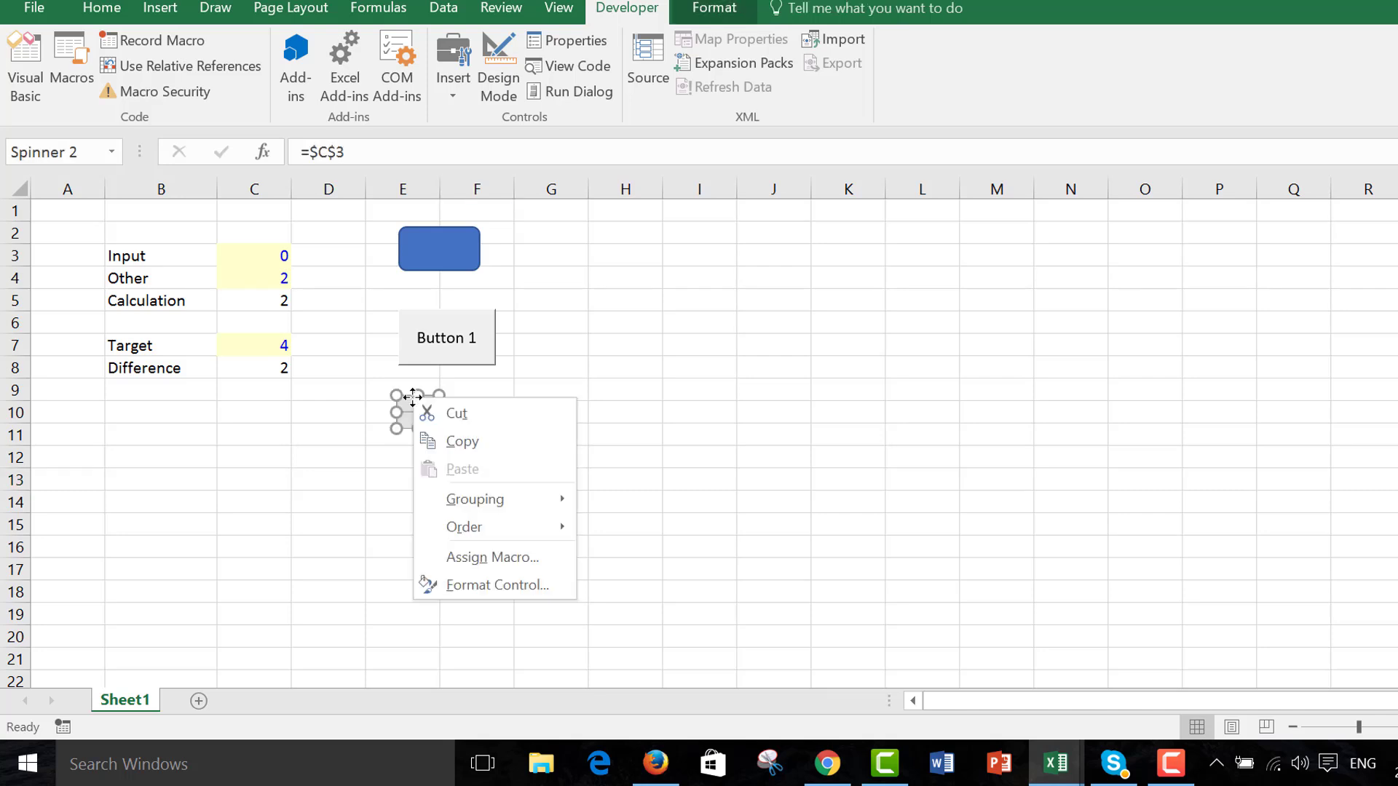
{"action": "left_click", "coordinate": [454, 558]}
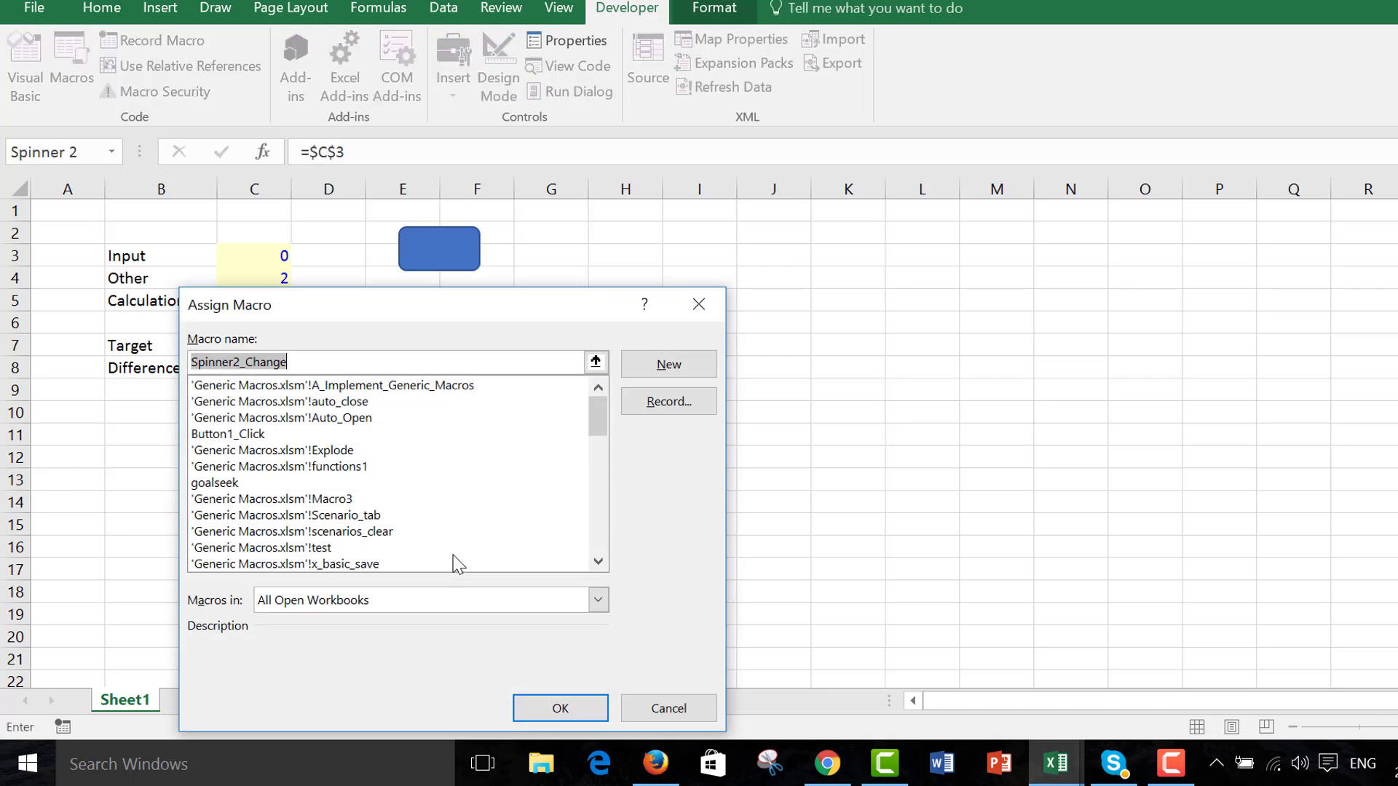
{"action": "left_click", "coordinate": [223, 483]}
{"action": "left_click", "coordinate": [561, 706]}
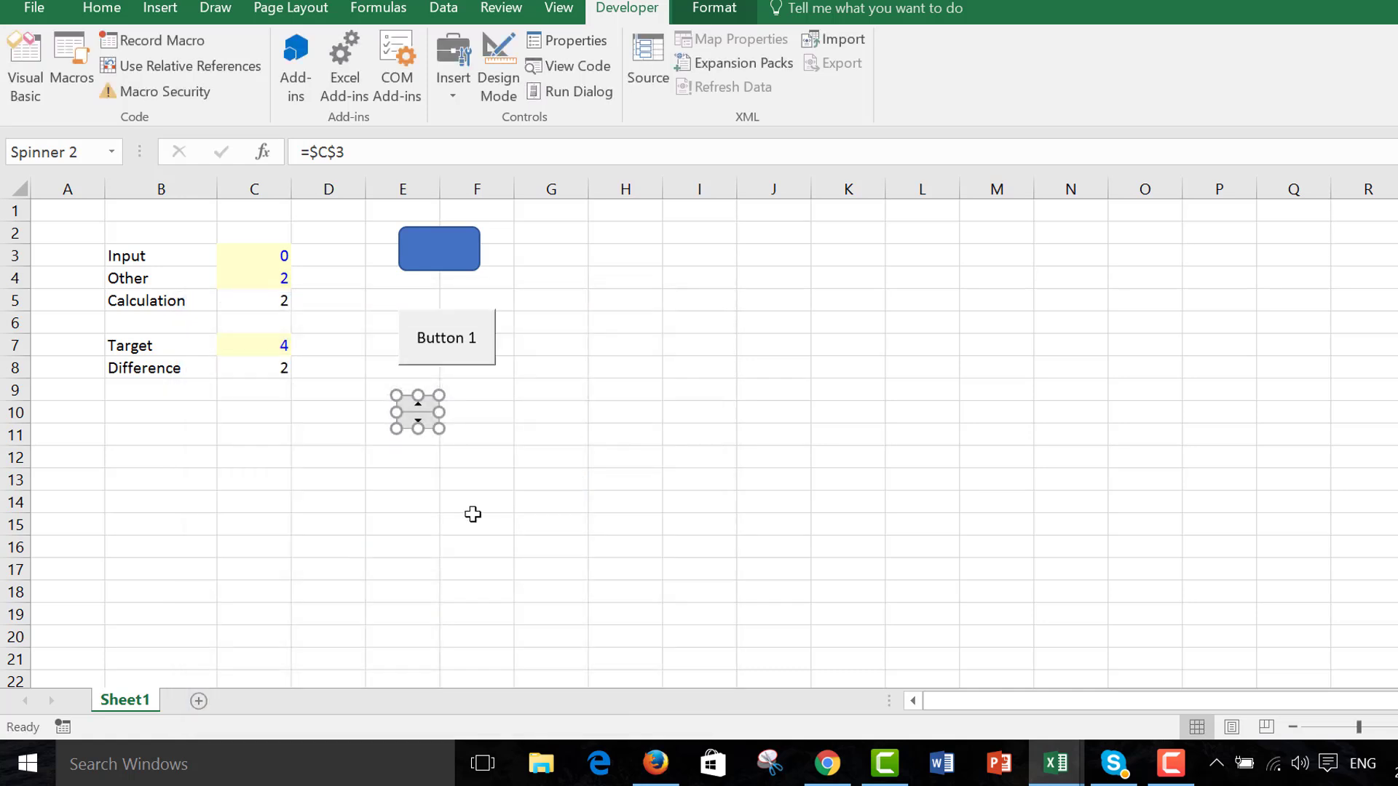
Step: Step the spinner up to test it, raising Input to 2 and Difference to 0
{"action": "left_click", "coordinate": [482, 478]}
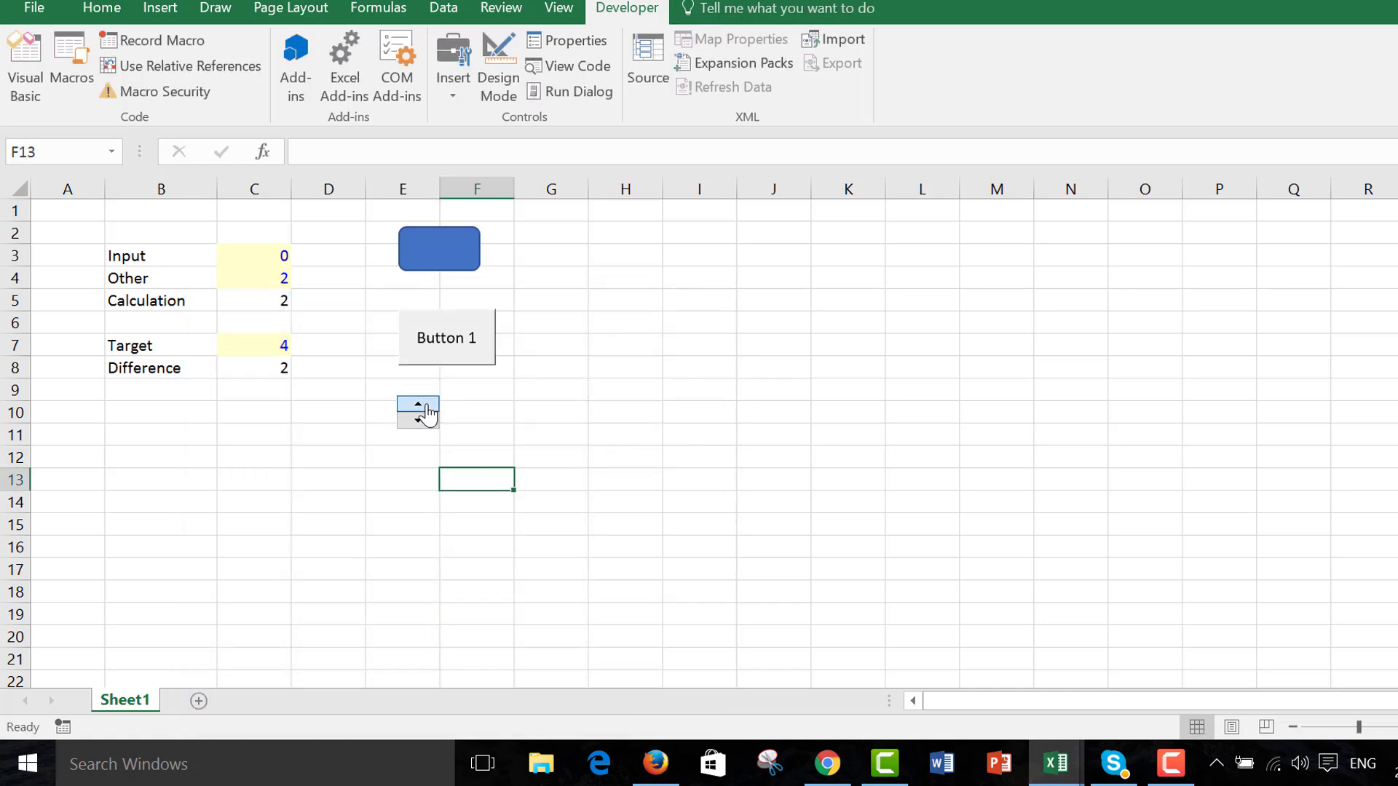
{"action": "left_click", "coordinate": [426, 405]}
{"action": "right_click", "coordinate": [421, 422]}
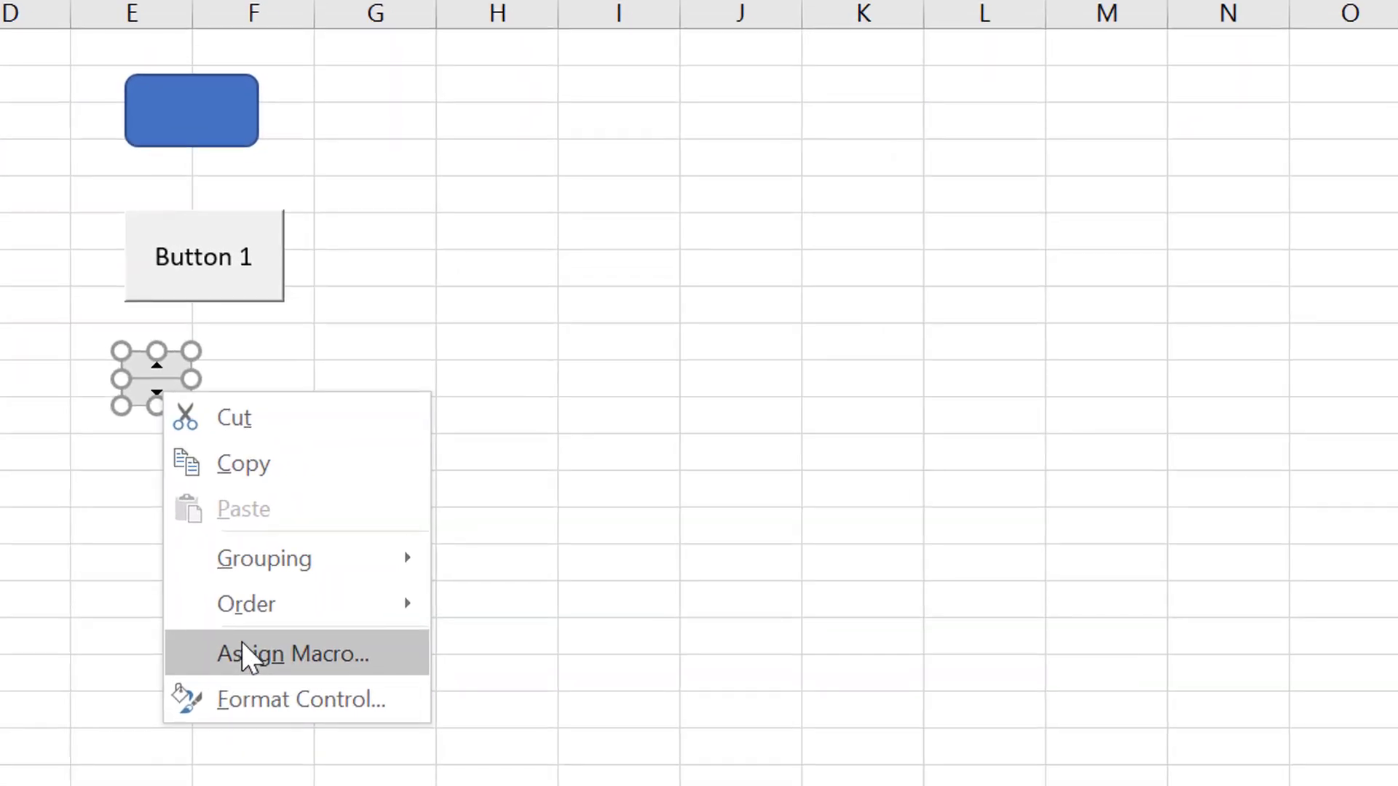
Step: Delete the empty Button1_Click procedure in the VBA editor, keeping only the goalseek code
{"action": "left_click", "coordinate": [242, 642]}
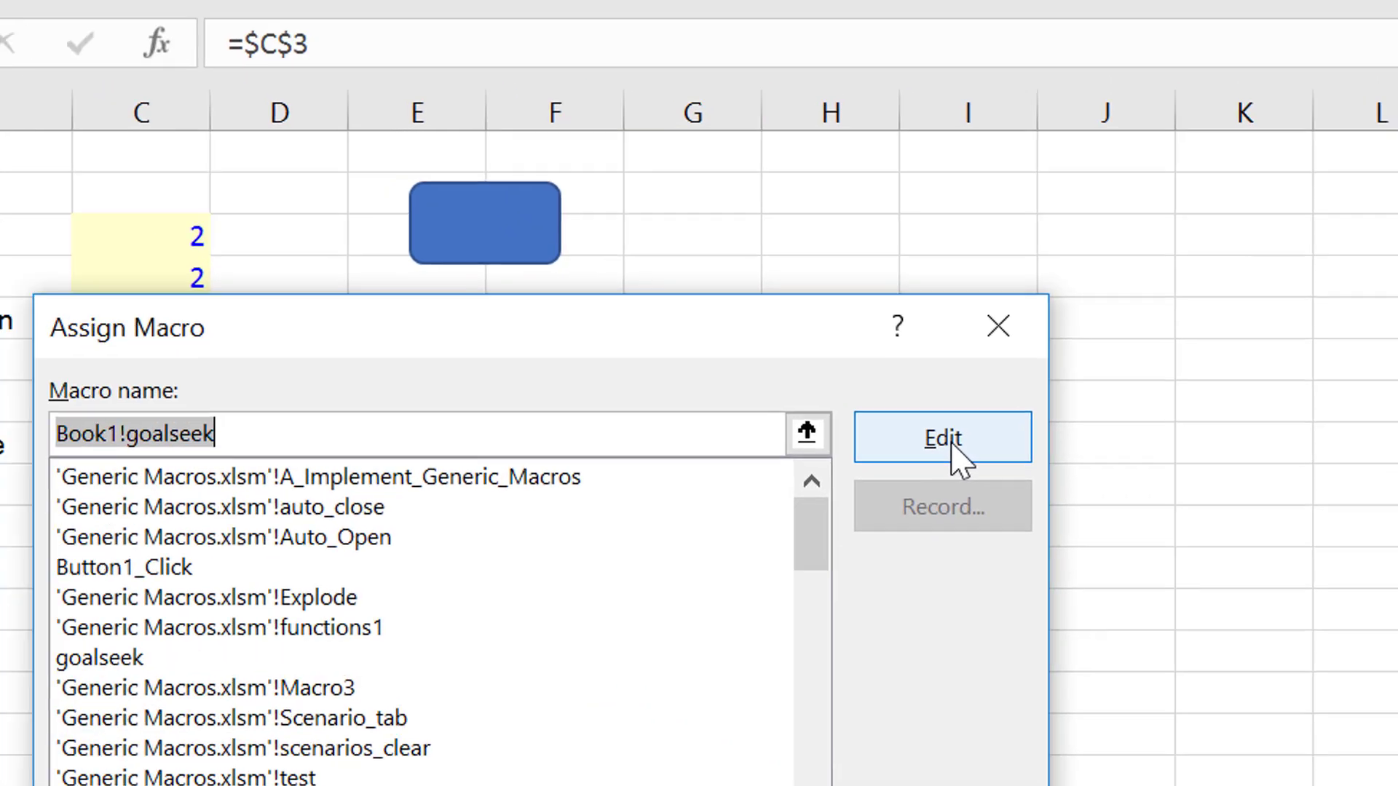
{"action": "left_click", "coordinate": [596, 300]}
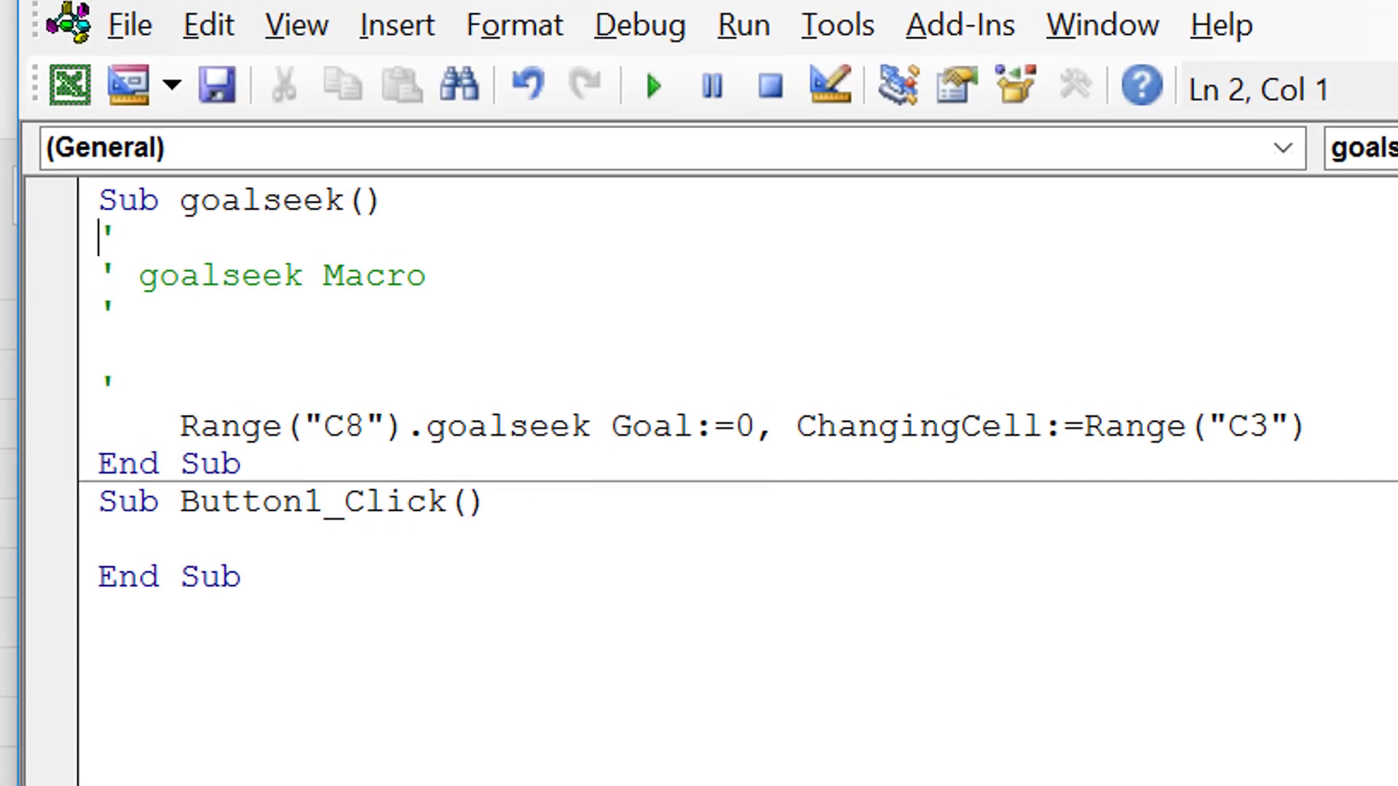
{"action": "key", "text": "Down"}
{"action": "key", "text": "Down"}
{"action": "key", "text": "Down"}
{"action": "key", "text": "Down"}
{"action": "key", "text": "Down"}
{"action": "key", "text": "Down"}
{"action": "key", "text": "Down"}
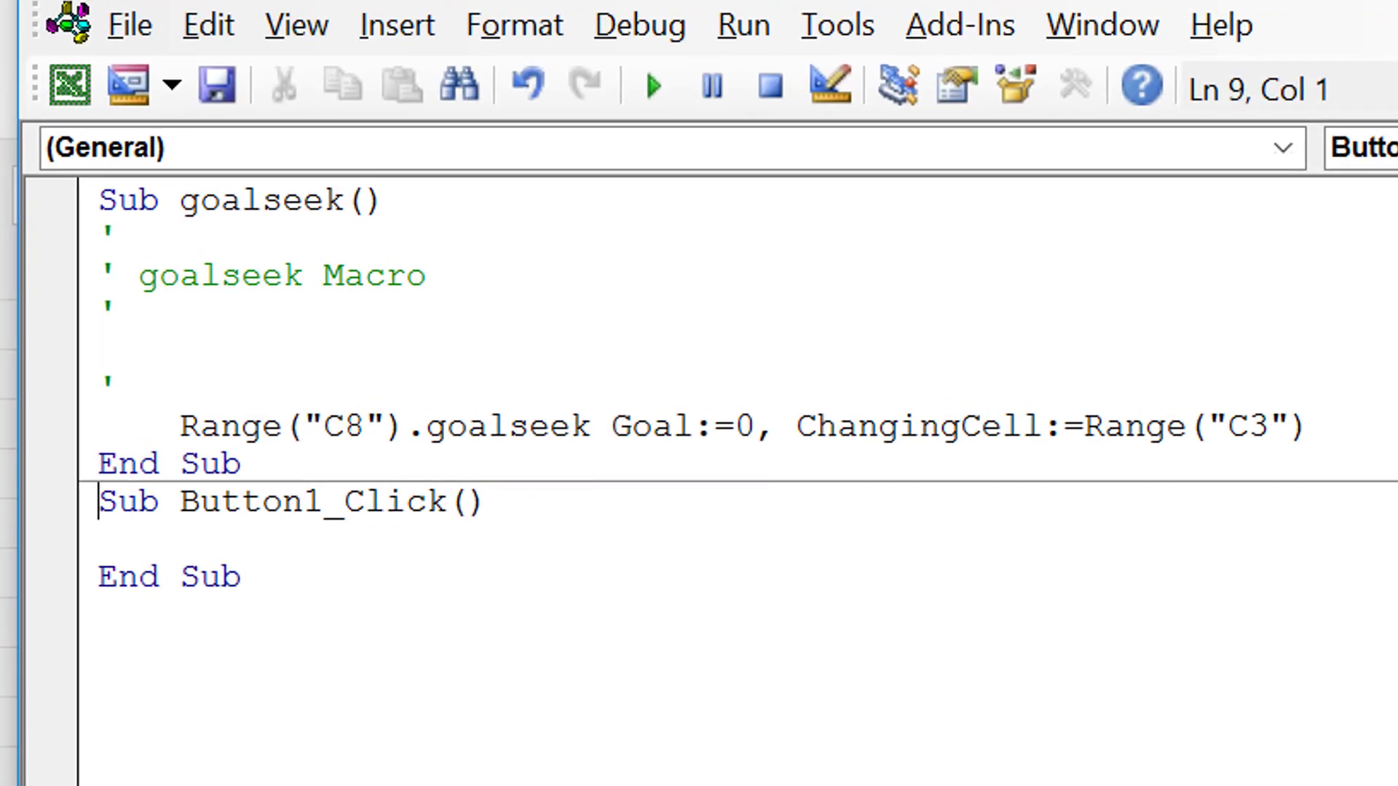
{"action": "key", "text": "shift+Down"}
{"action": "key", "text": "shift+Down"}
{"action": "key", "text": "shift+Down"}
{"action": "key", "text": "Delete"}
{"action": "key", "text": "Up"}
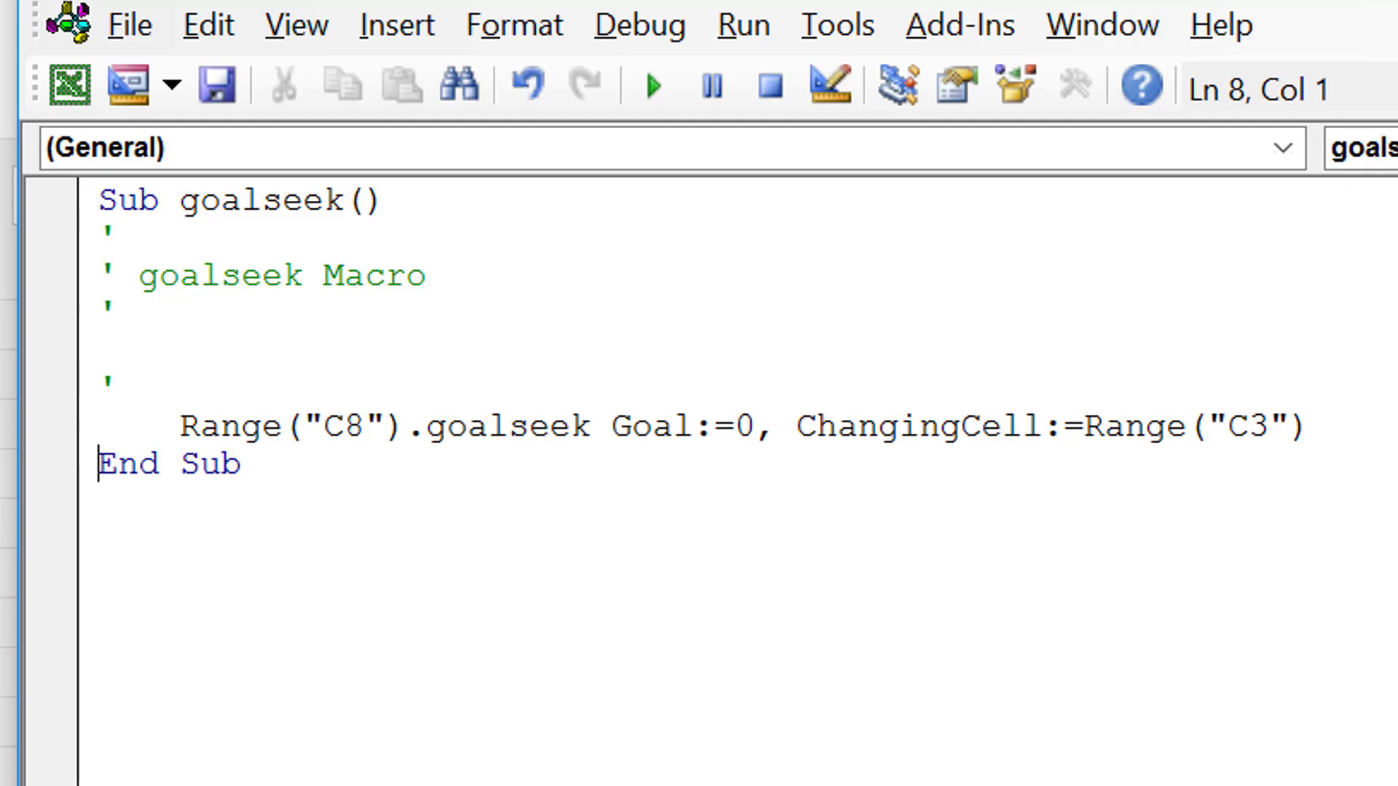
{"action": "key", "text": "Up"}
{"action": "key", "text": "Up"}
{"action": "key", "text": "Down"}
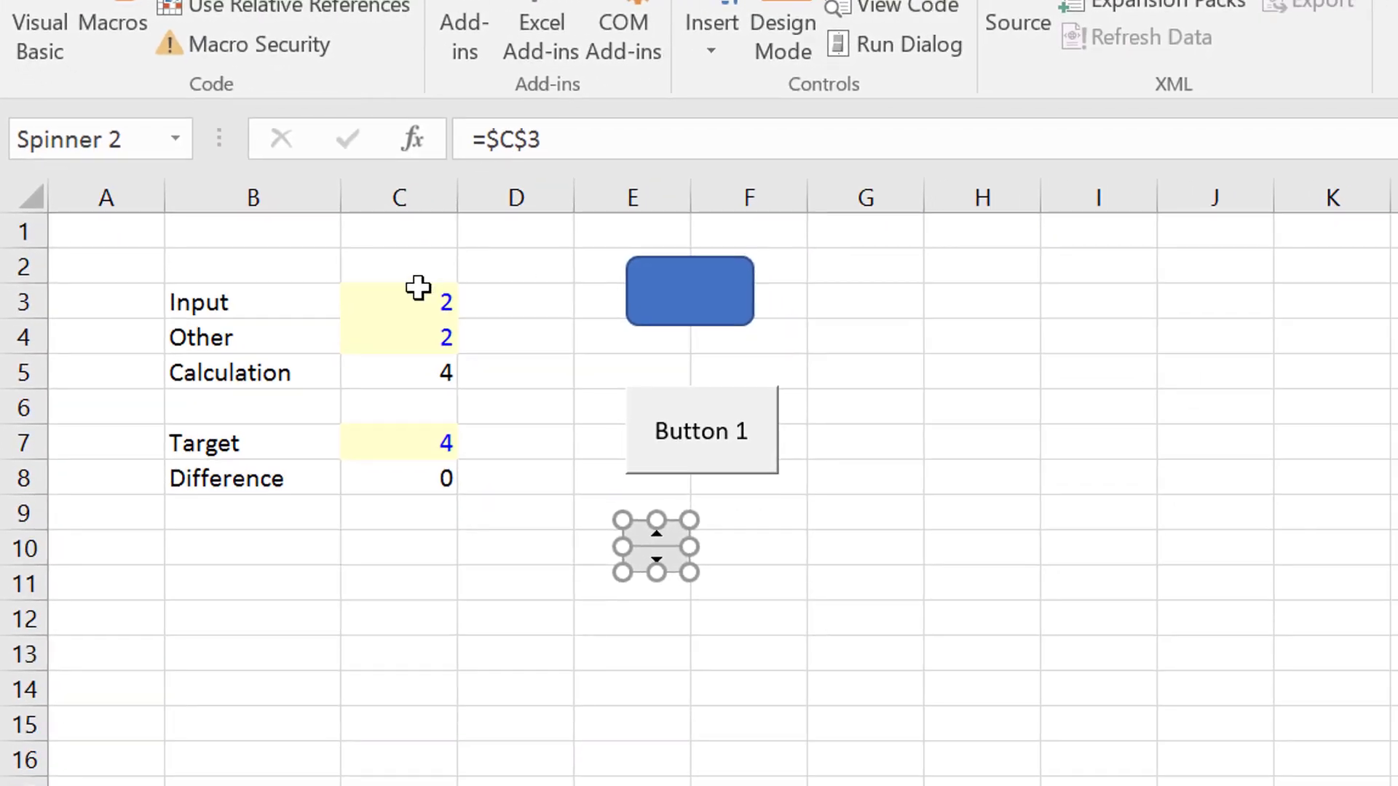
Step: Insert a blank row at row 2 above the table
{"action": "left_click", "coordinate": [261, 283]}
{"action": "key", "text": "shift+space"}
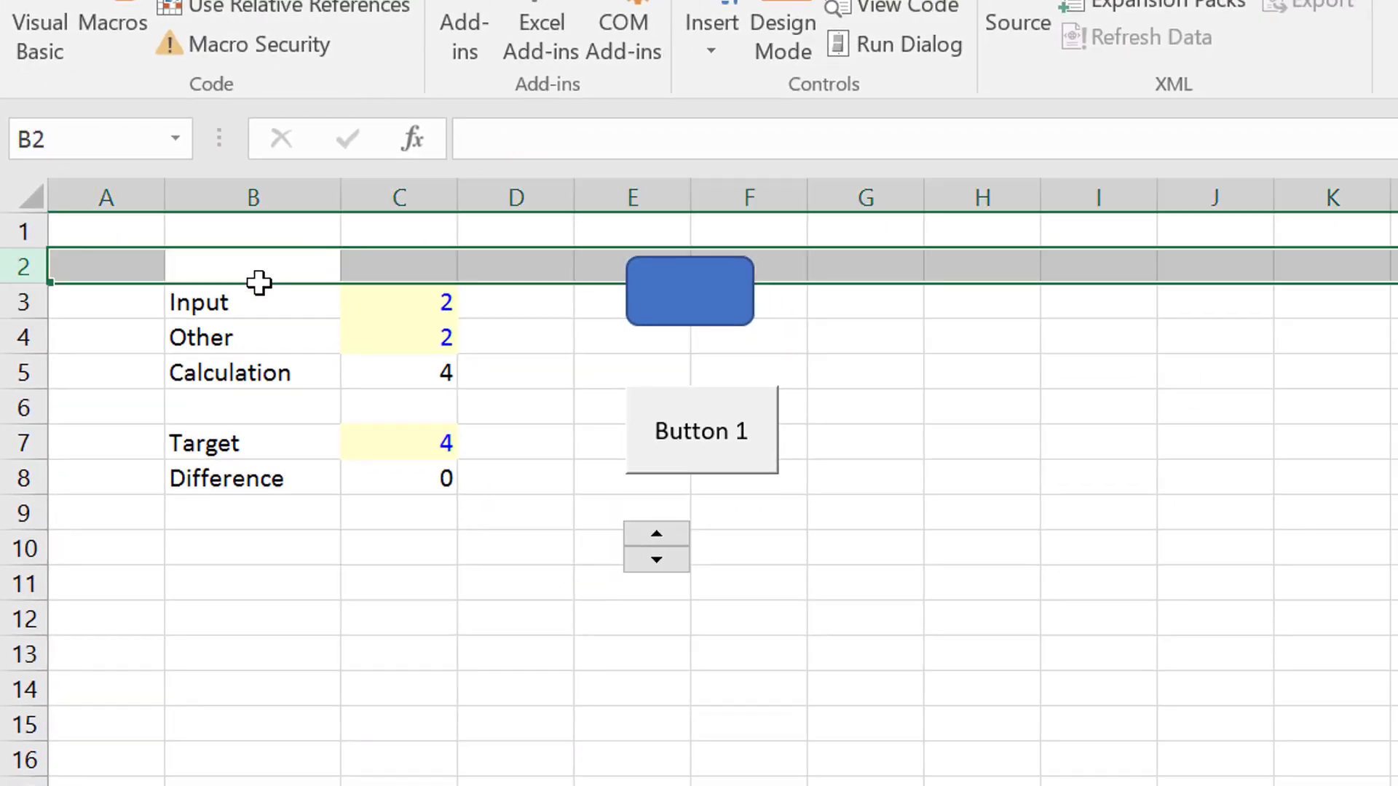
{"action": "key", "text": "ctrl+shift+plus"}
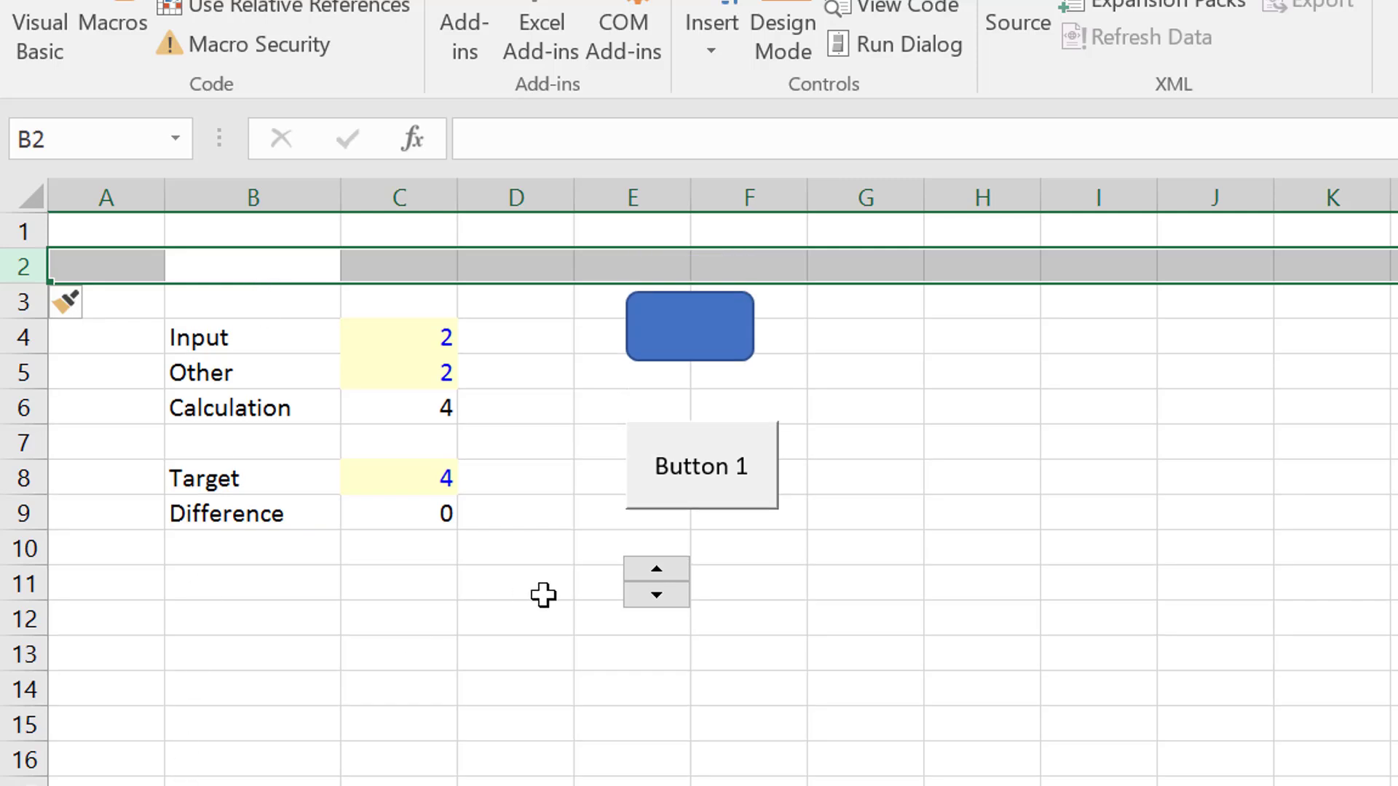
{"action": "left_click", "coordinate": [565, 726]}
Step: Run goalseek from Button 1, end the 'Reference isn't valid' error, and select Input value C4
{"action": "left_click", "coordinate": [732, 486]}
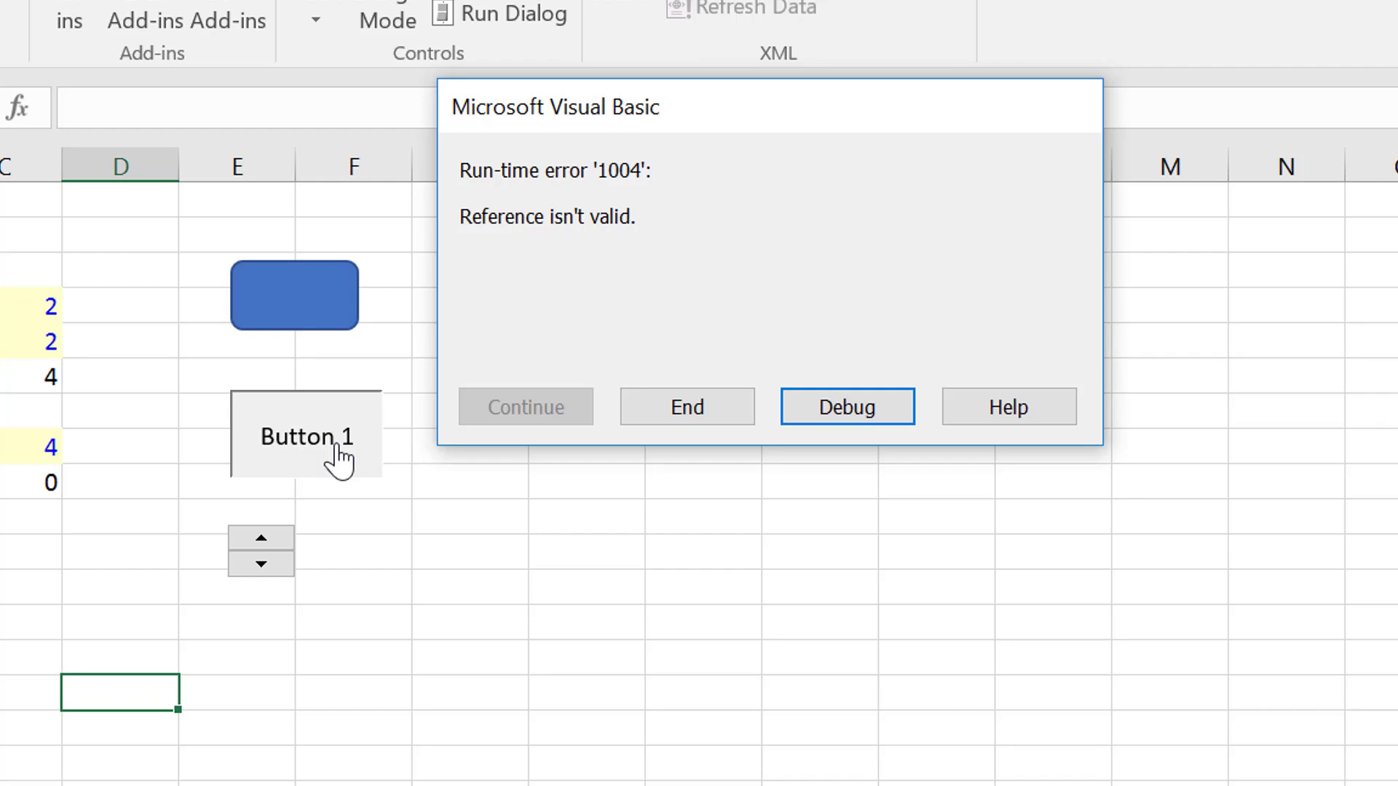
{"action": "key", "text": "shift+Tab"}
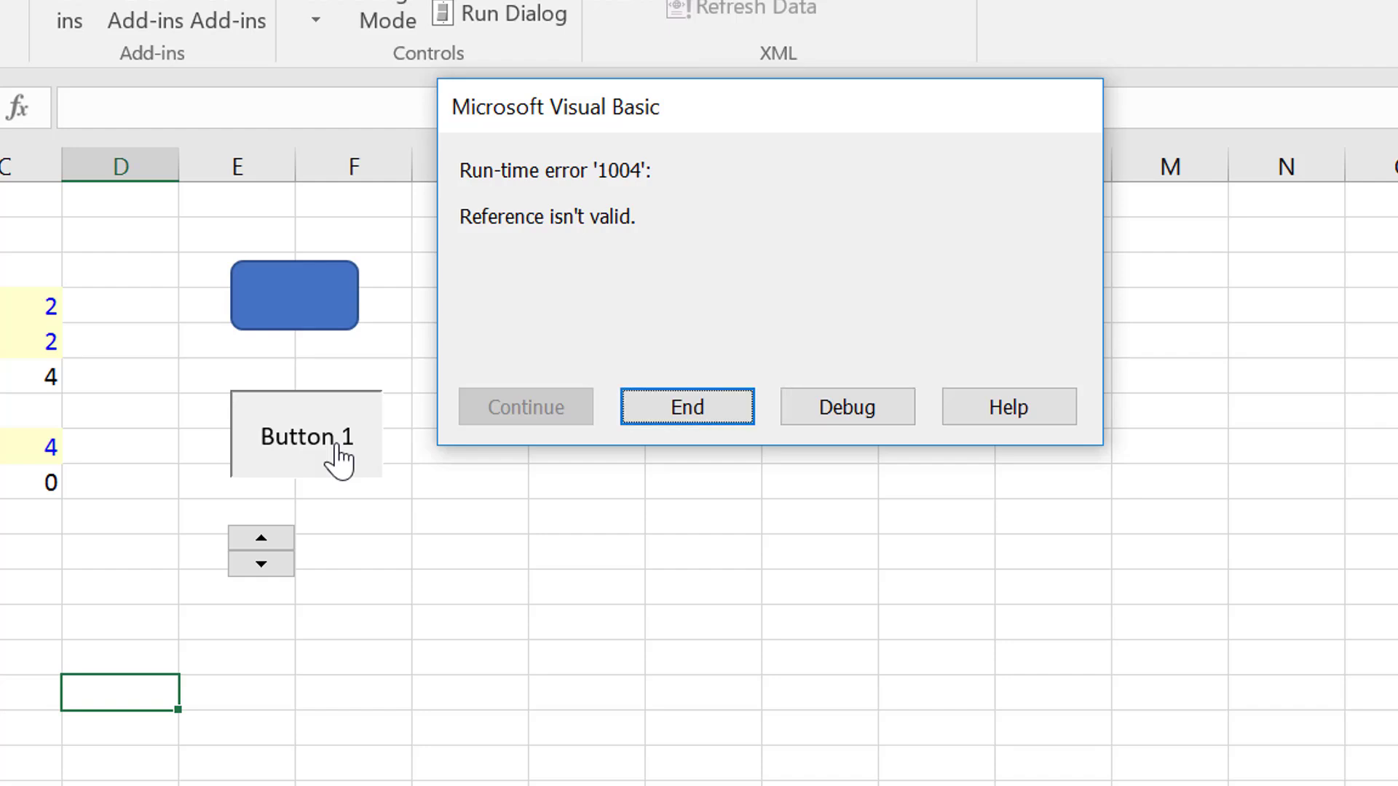
{"action": "key", "text": "Return"}
{"action": "key", "text": "Left"}
{"action": "key", "text": "Left"}
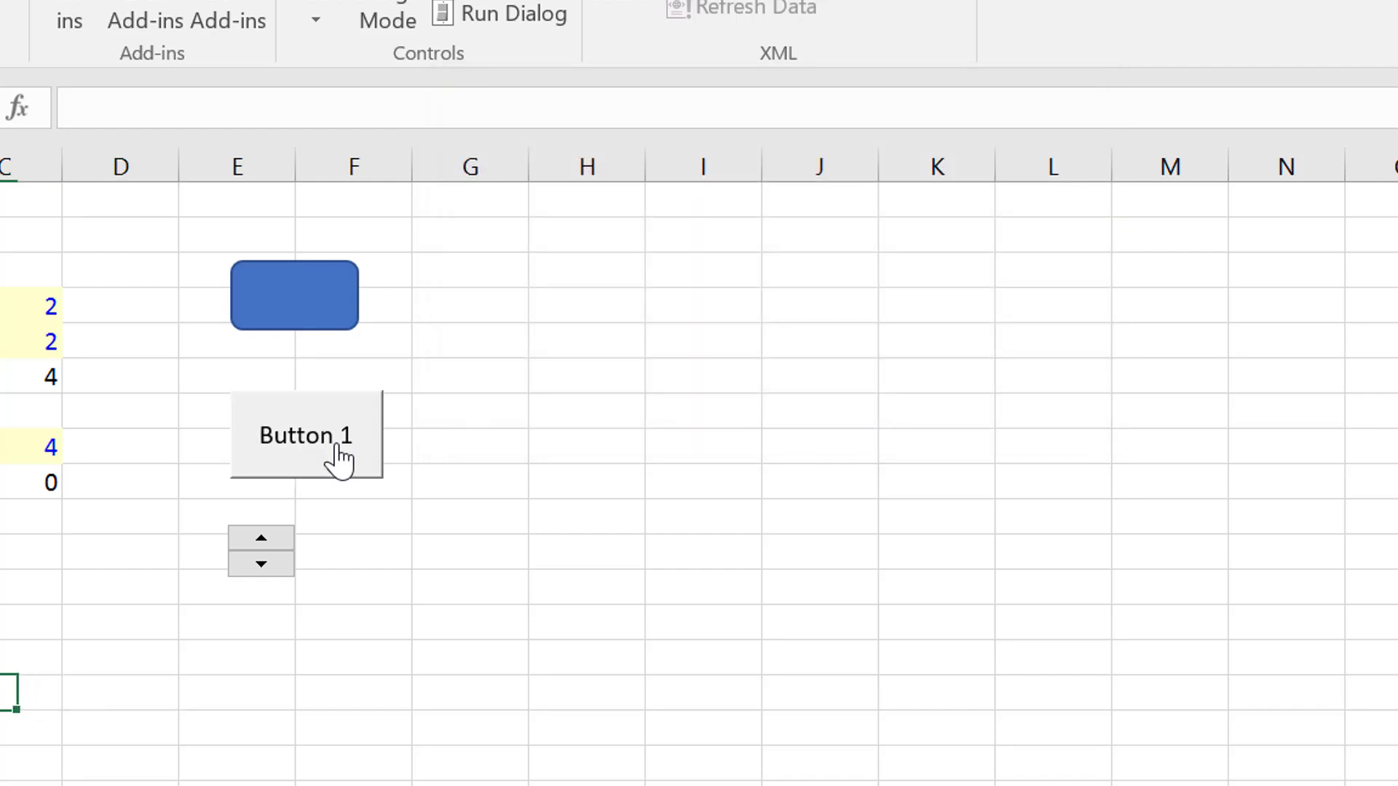
{"action": "key", "text": "Up"}
{"action": "key", "text": "Up"}
{"action": "key", "text": "Up"}
{"action": "key", "text": "Up"}
{"action": "key", "text": "Up"}
{"action": "key", "text": "Up"}
{"action": "key", "text": "Up"}
{"action": "key", "text": "Right"}
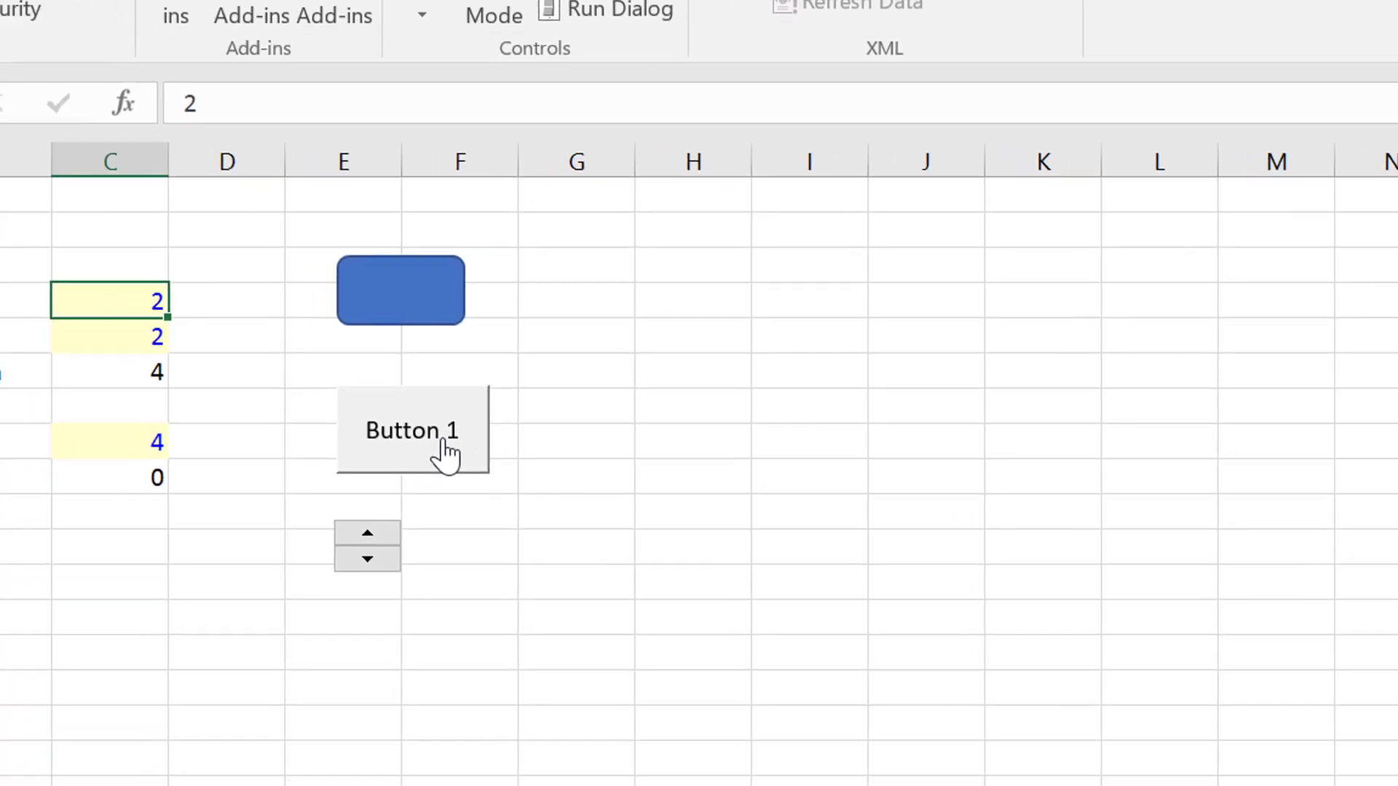
{"action": "key", "text": "Left"}
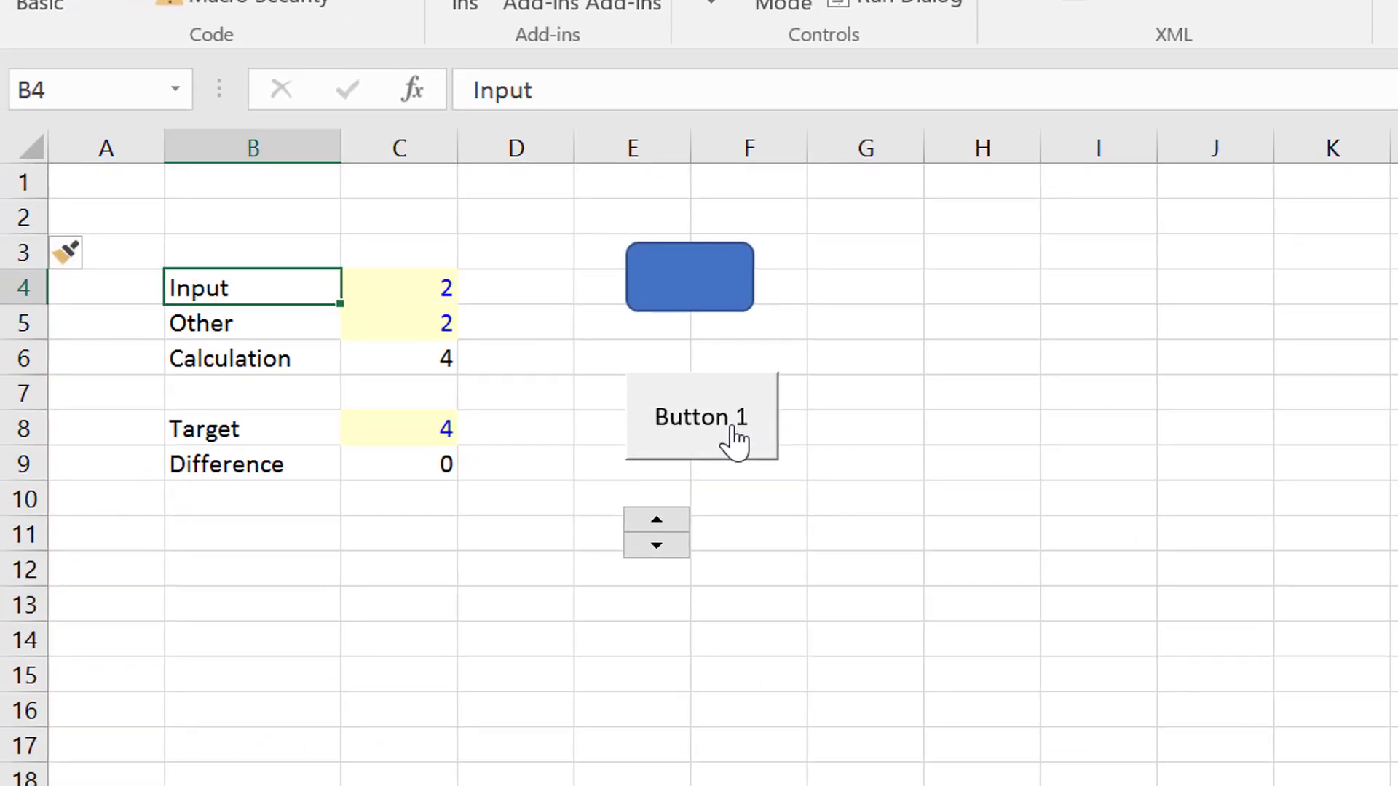
{"action": "key", "text": "Right"}
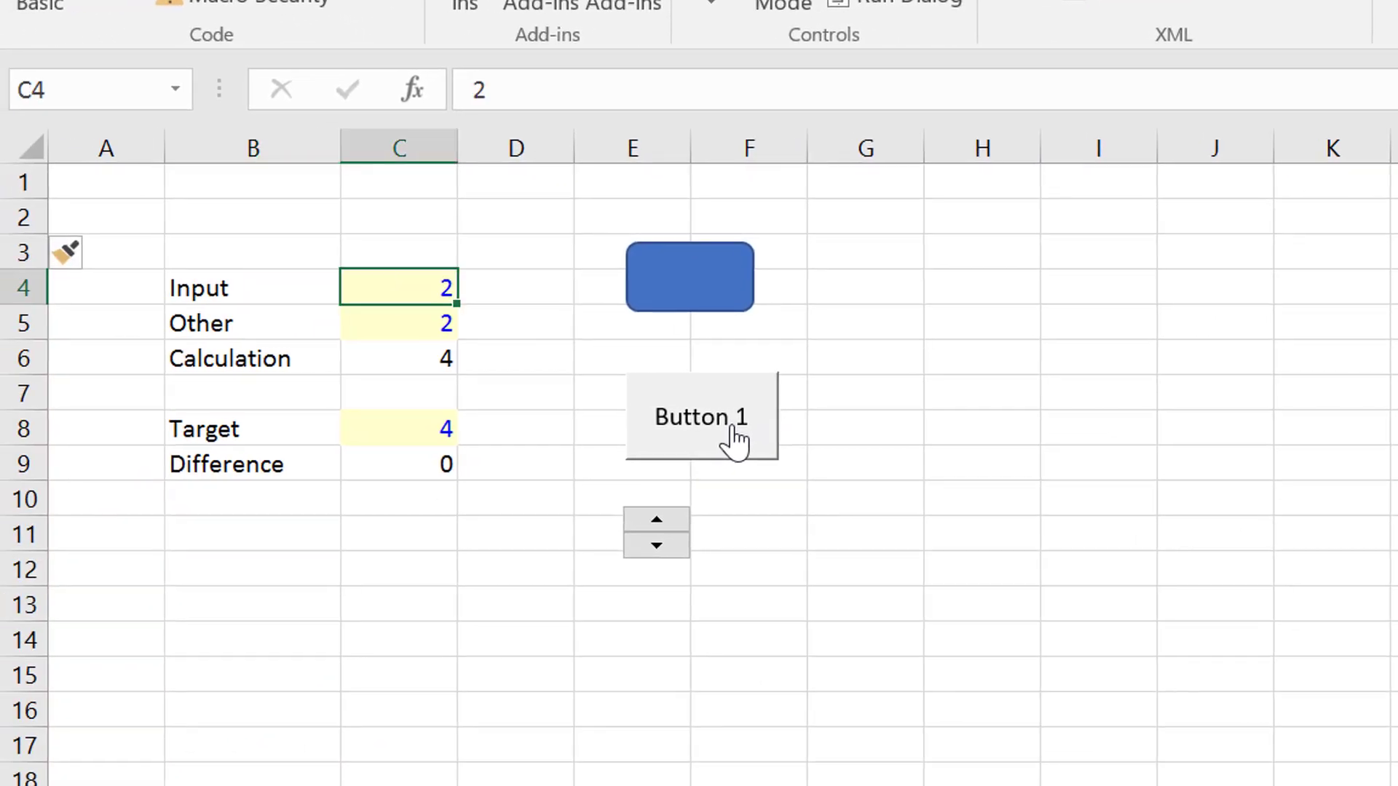
{"action": "key", "text": "Left"}
{"action": "key", "text": "Right"}
{"action": "key", "text": "Left"}
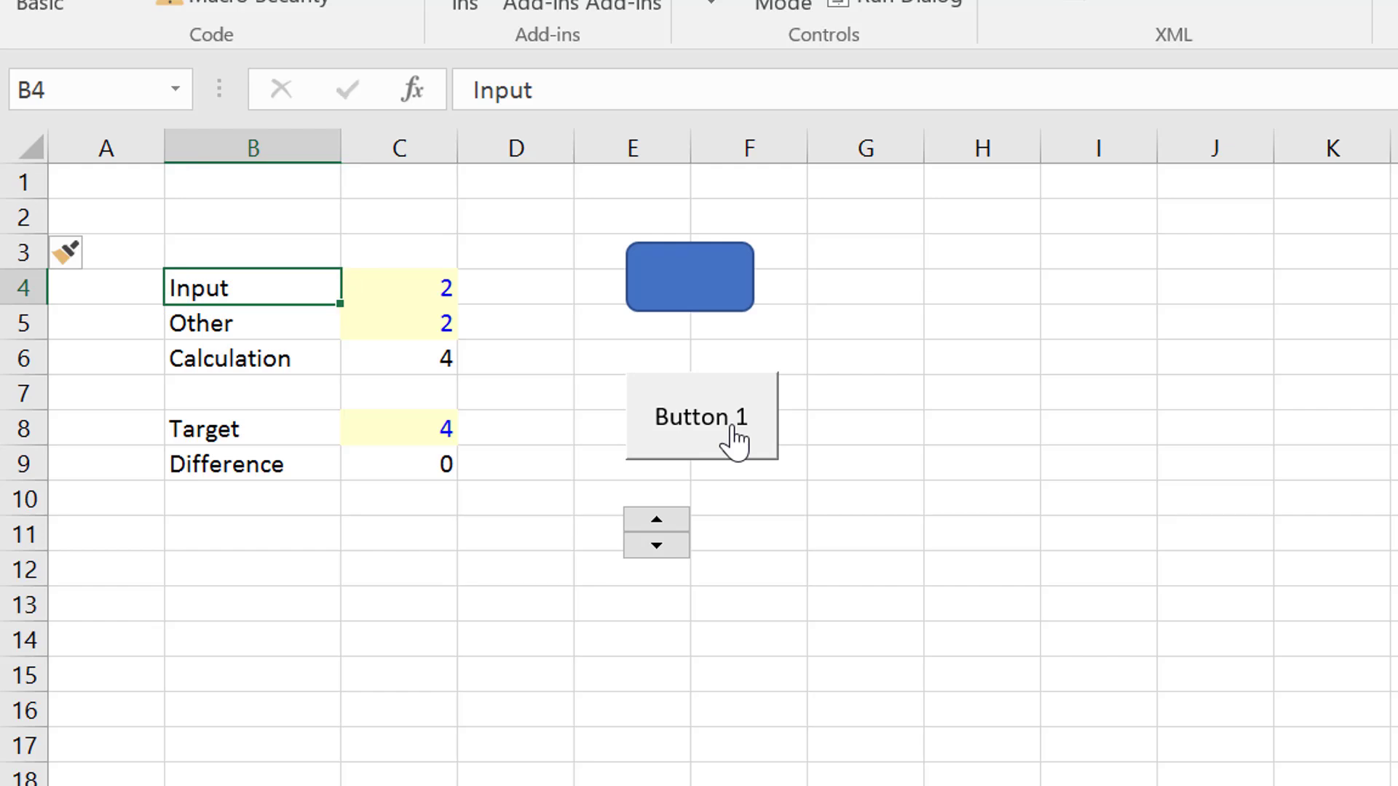
{"action": "key", "text": "Right"}
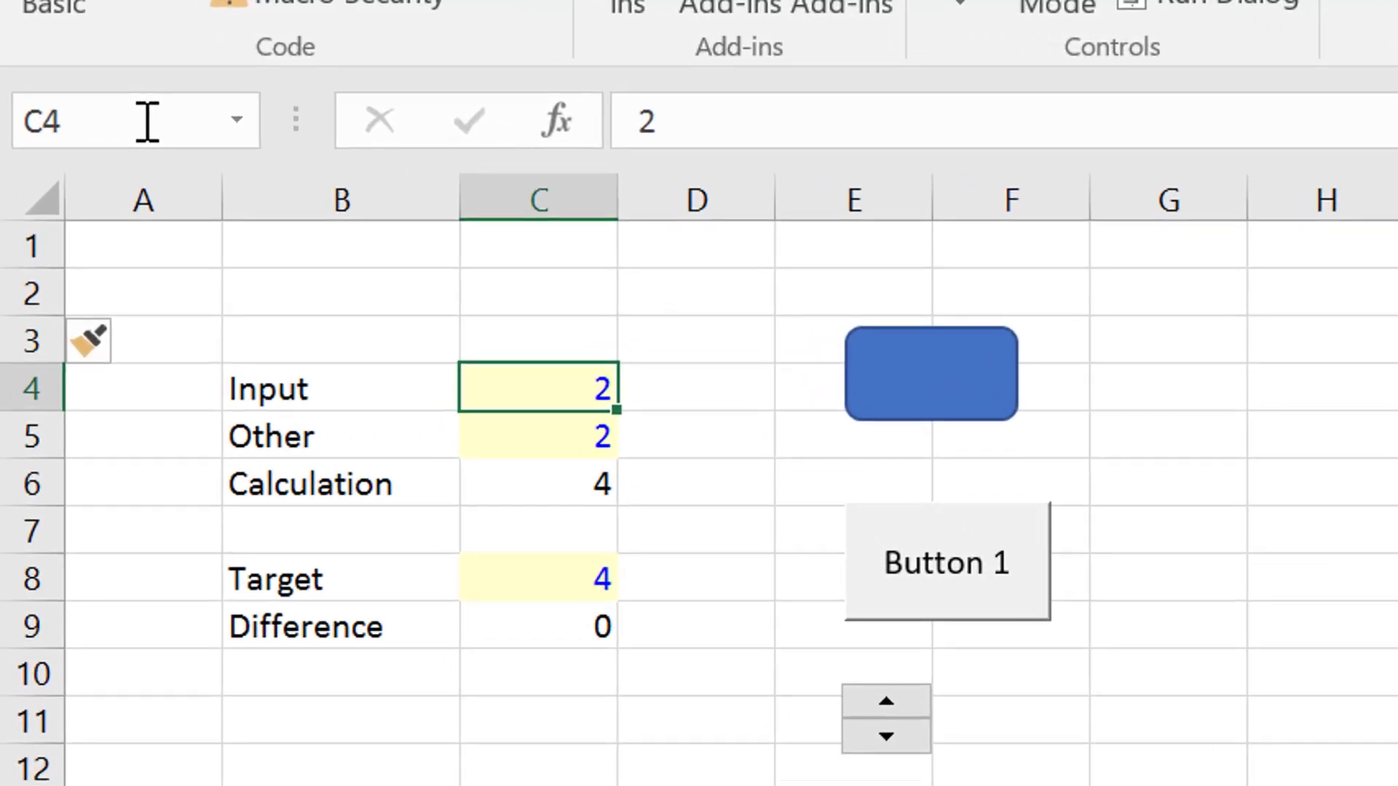
Step: Name cell C4 'input' using the Name Box
{"action": "left_click", "coordinate": [137, 114]}
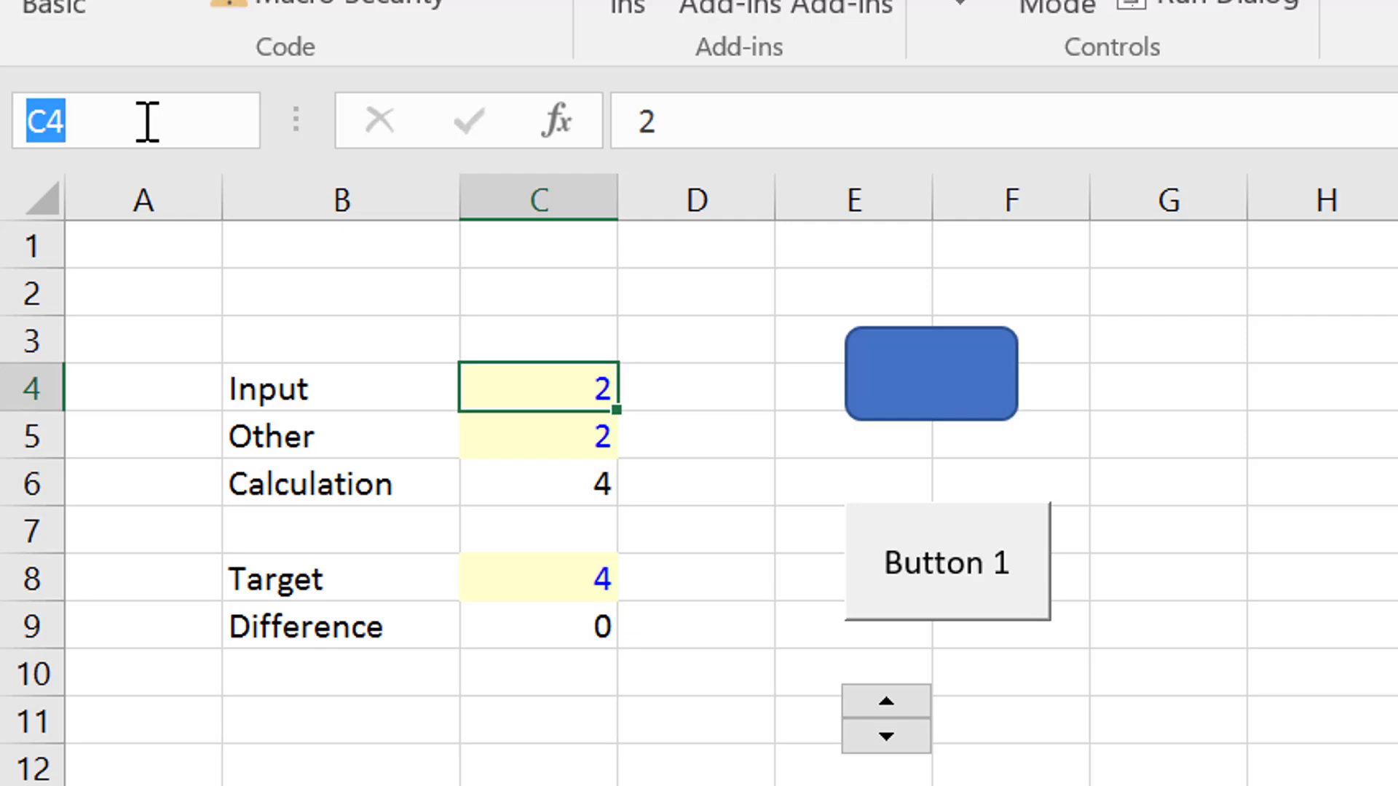
{"action": "type", "text": "input"}
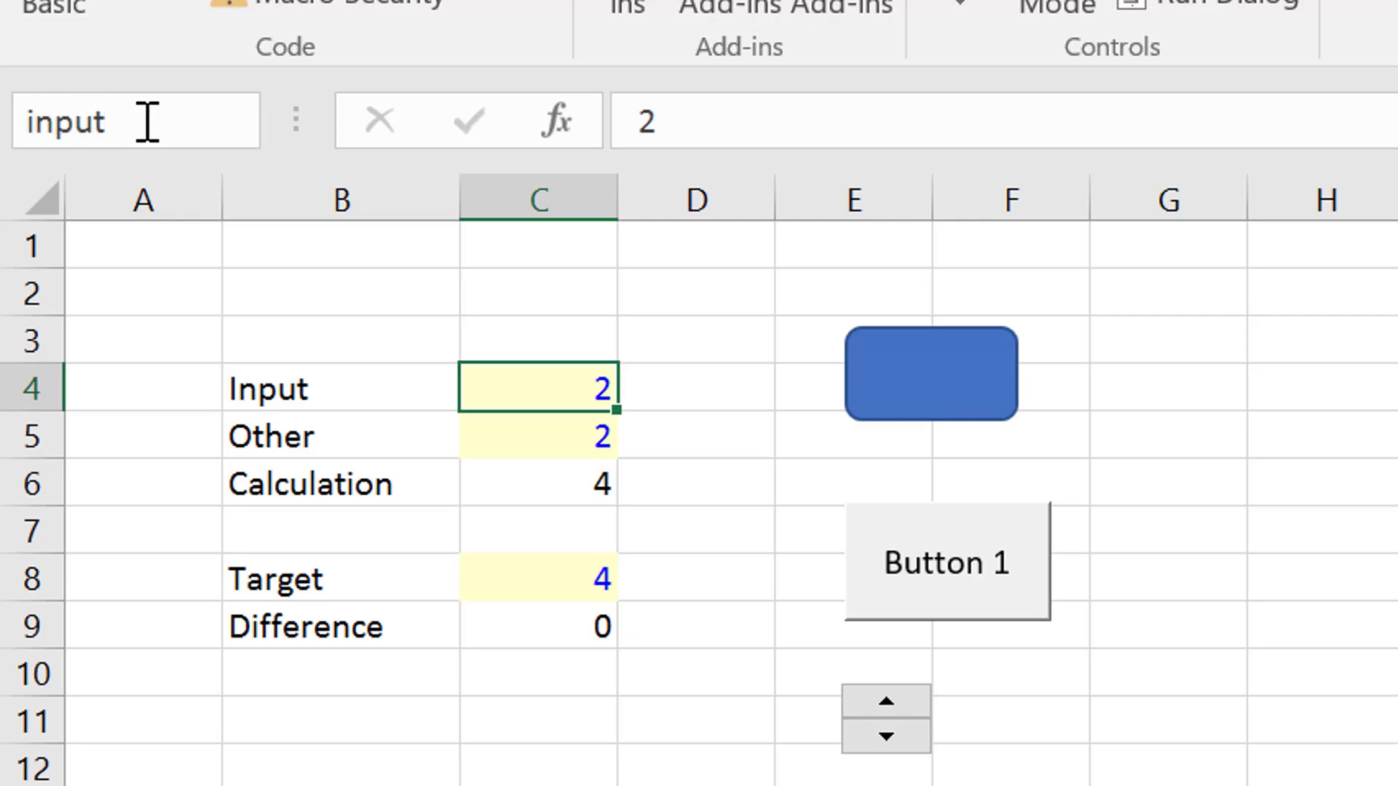
{"action": "key", "text": "Return"}
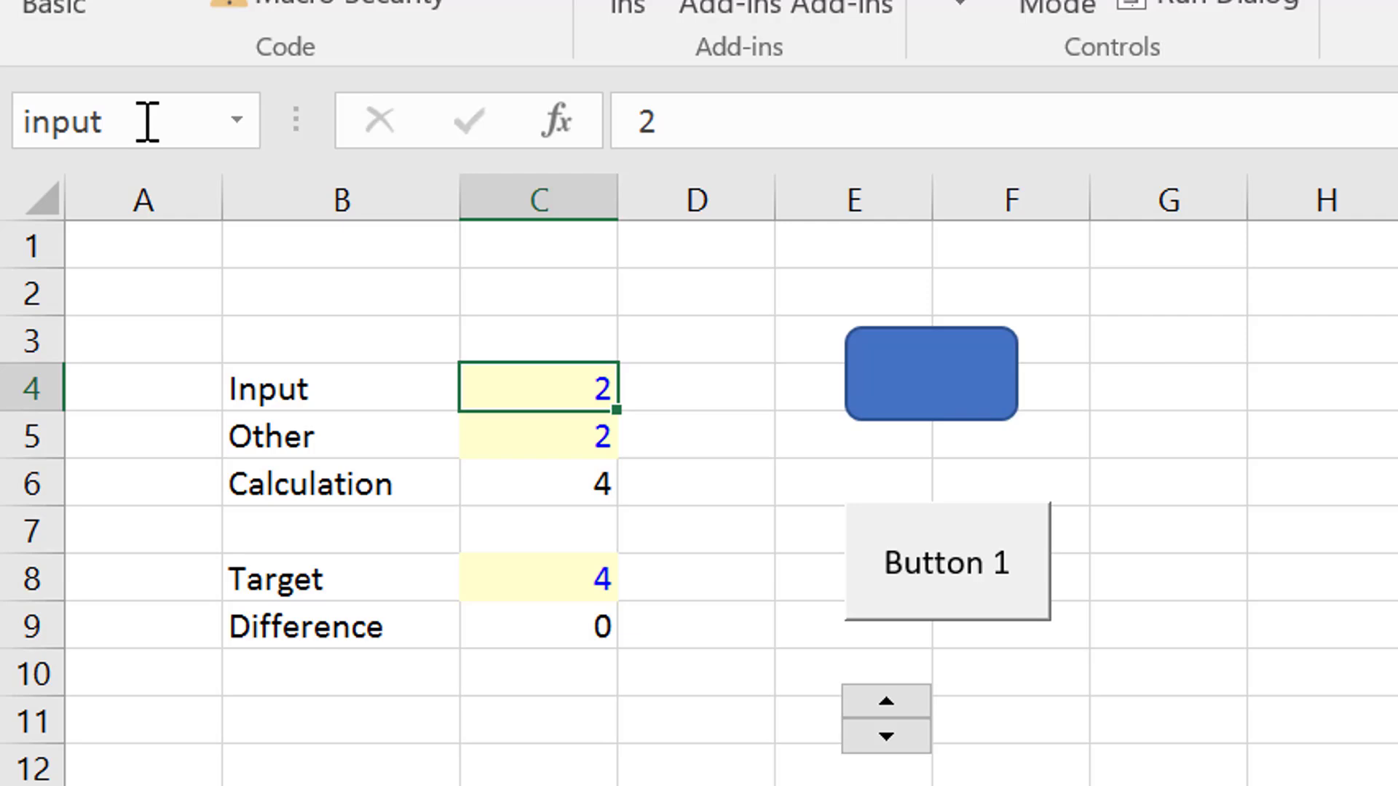
Step: Check the 'input' and 'Difference' names in the Name Manager, then close it
{"action": "key", "text": "Down"}
{"action": "key", "text": "Down"}
{"action": "key", "text": "Down"}
{"action": "key", "text": "Down"}
{"action": "key", "text": "Down"}
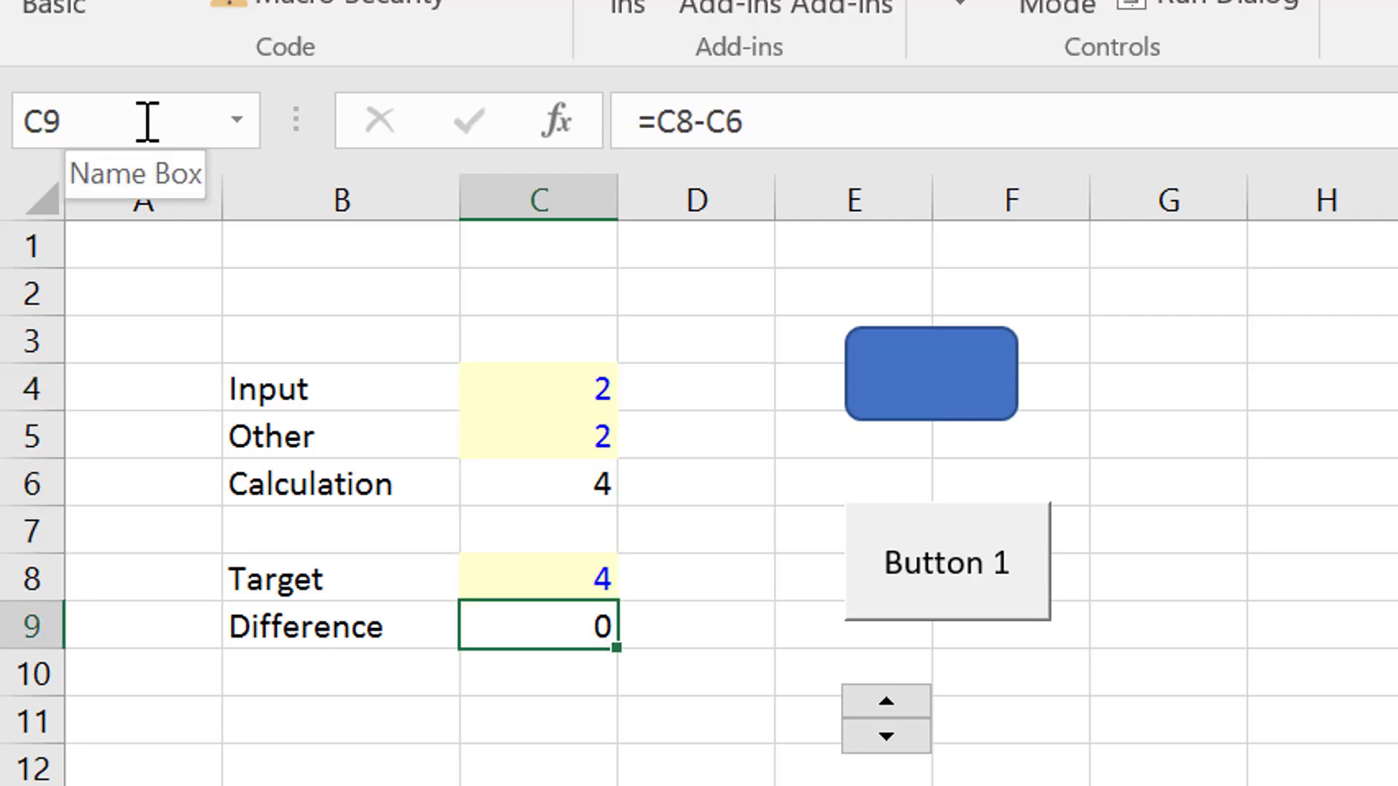
{"action": "key", "text": "Left"}
{"action": "key", "text": "shift+Right"}
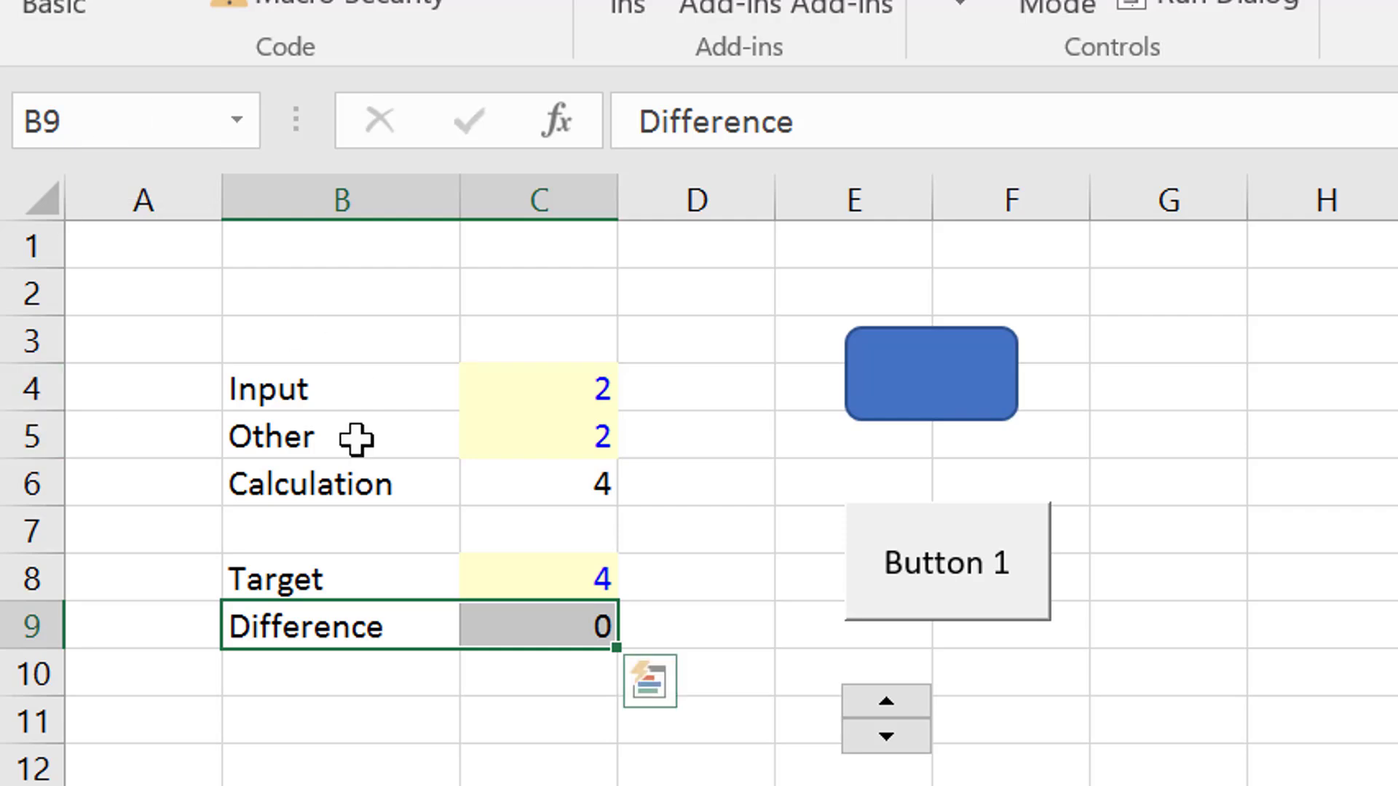
{"action": "left_click", "coordinate": [406, 739]}
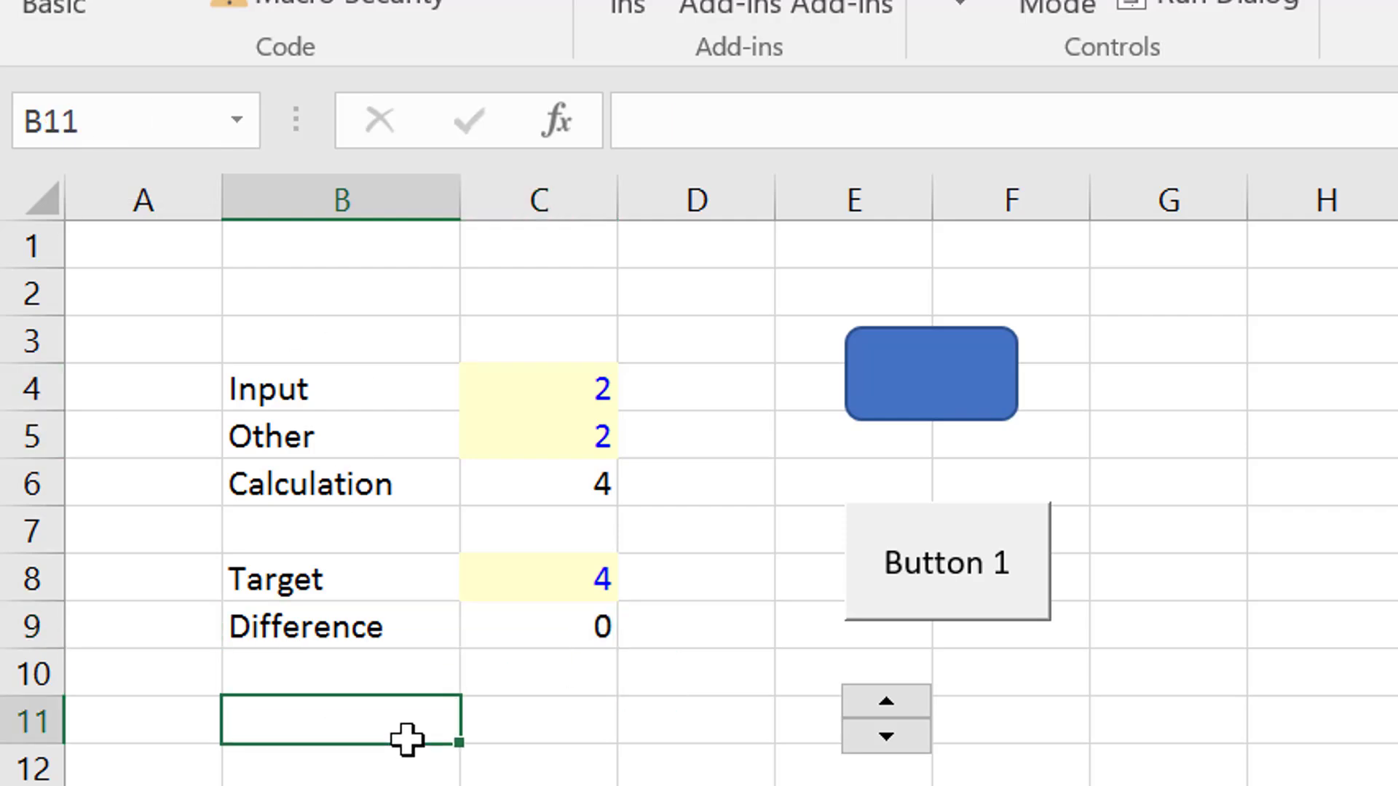
{"action": "key", "text": "ctrl+F3"}
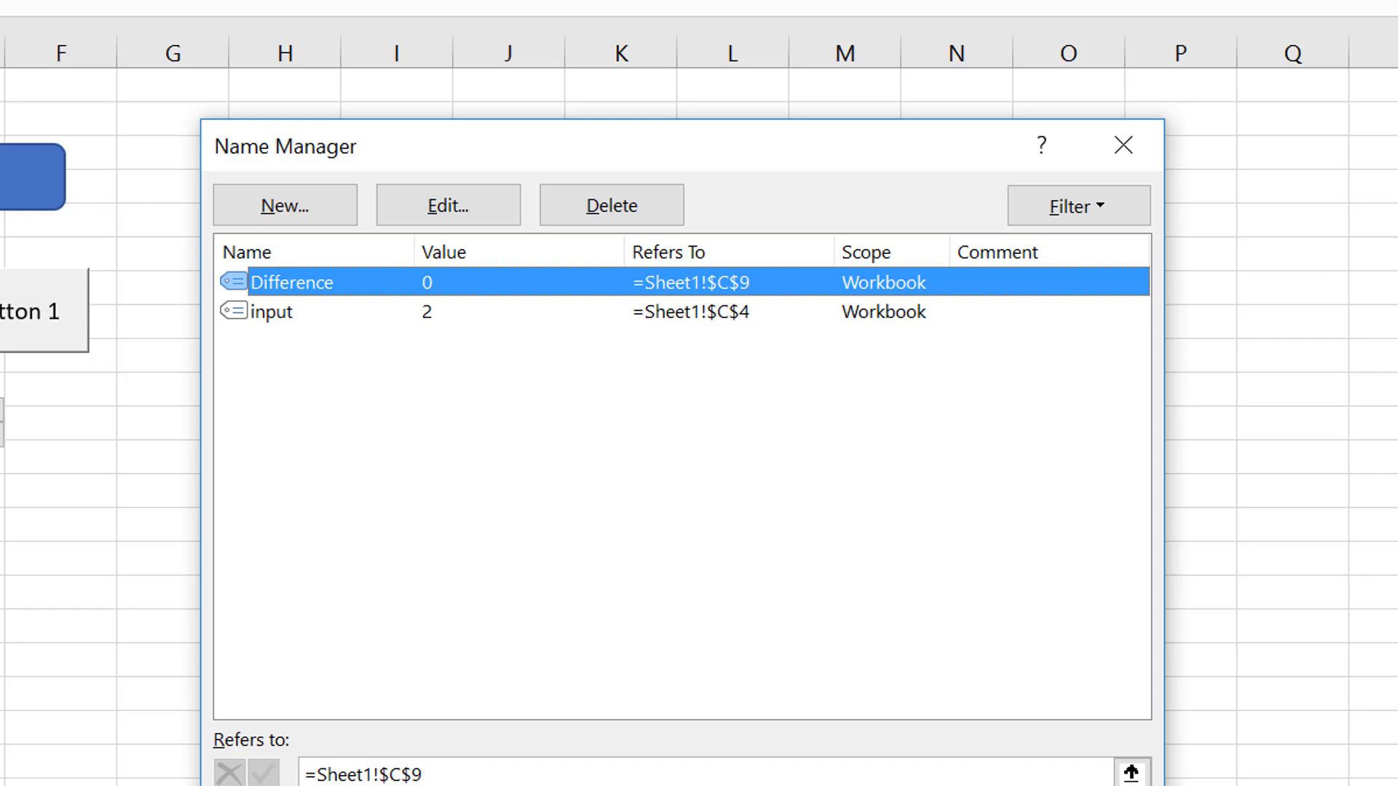
{"action": "left_click", "coordinate": [1124, 140]}
{"action": "left_click", "coordinate": [129, 447]}
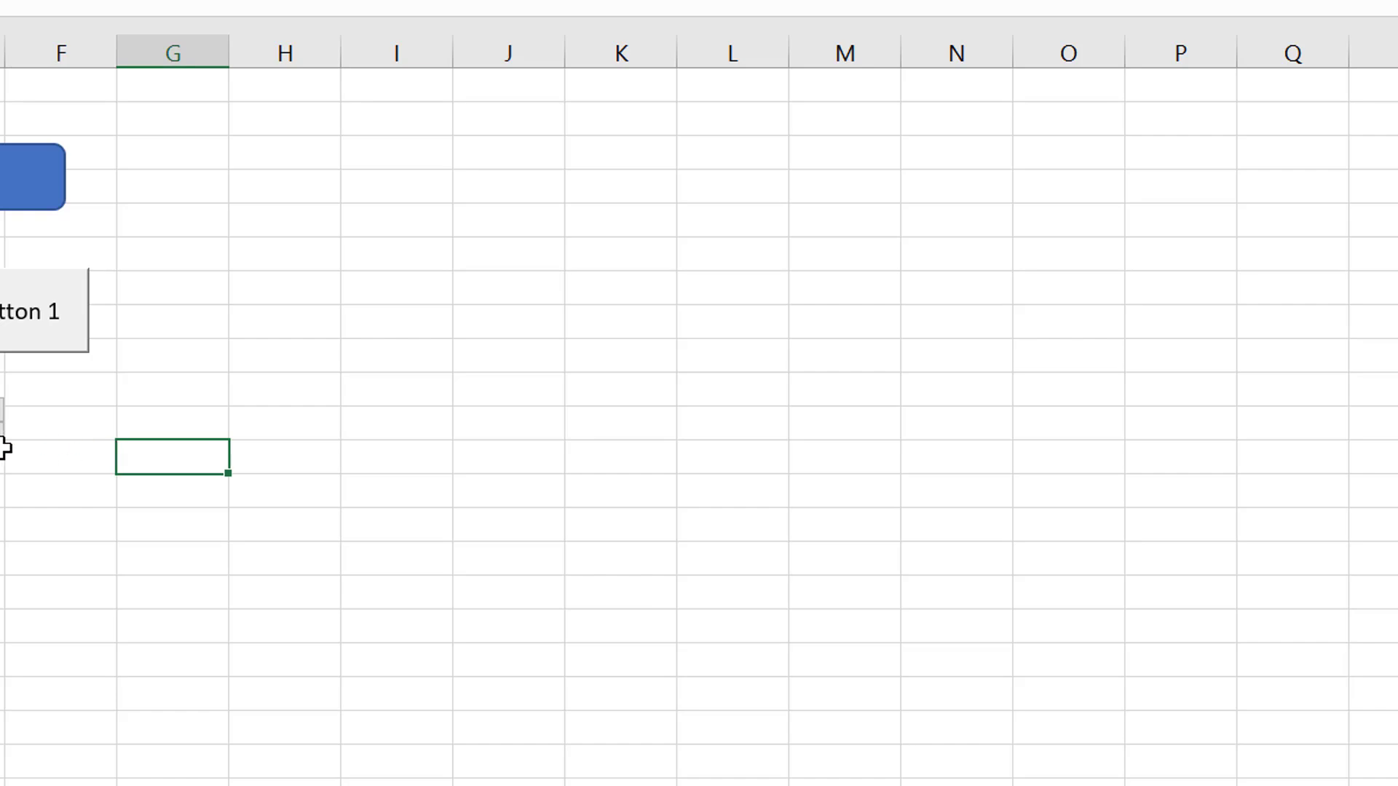
Step: Open Button 1's goalseek macro code in the VBA editor
{"action": "right_click", "coordinate": [1, 330]}
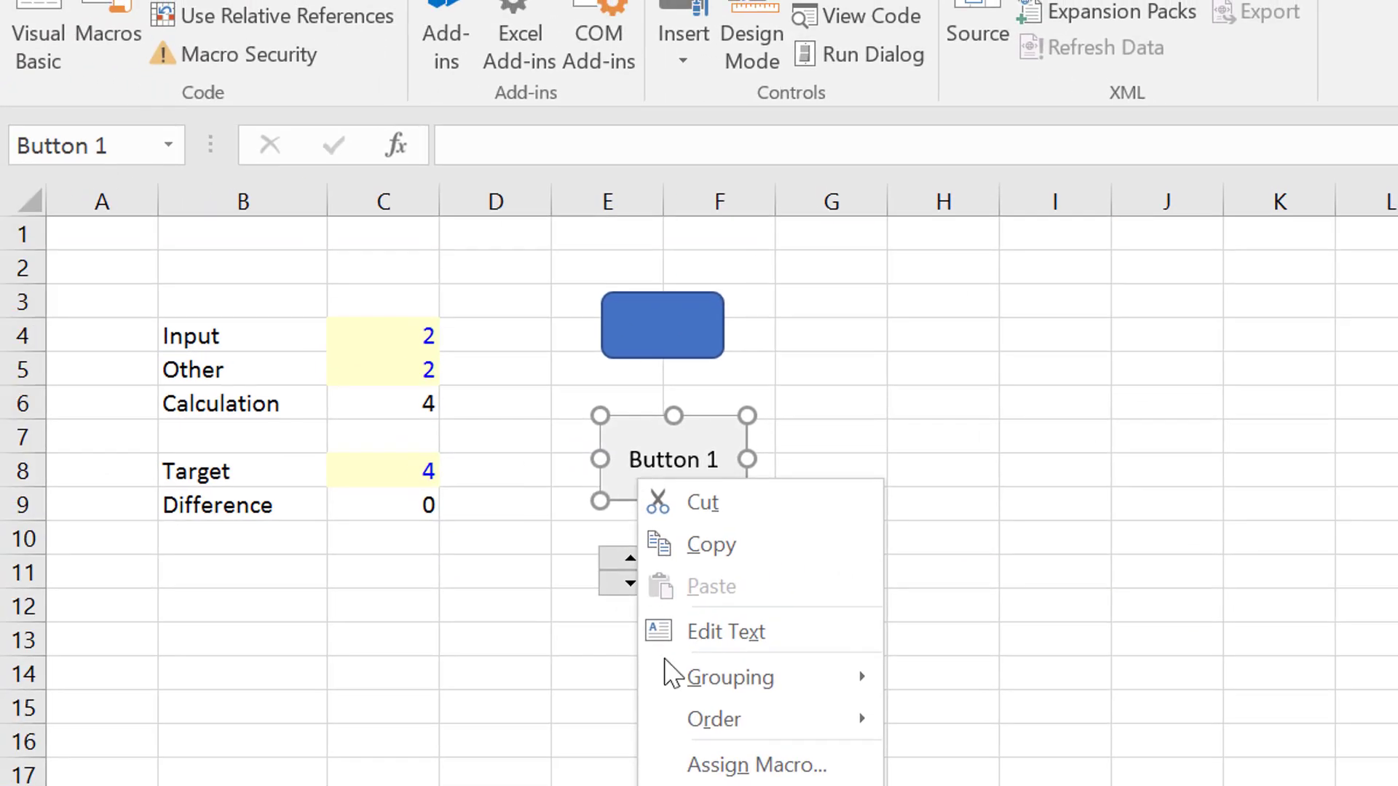
{"action": "left_click", "coordinate": [717, 770]}
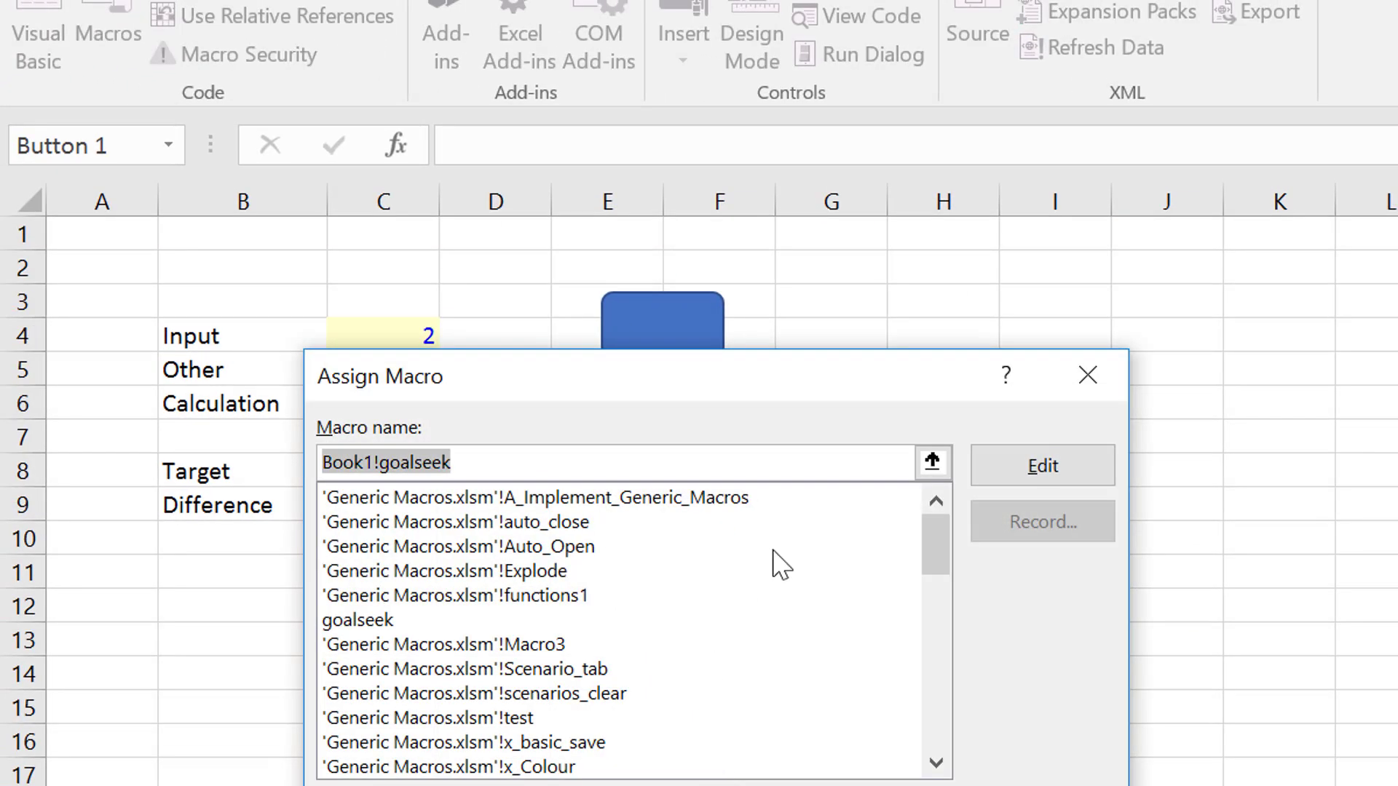
{"action": "left_click", "coordinate": [1016, 473]}
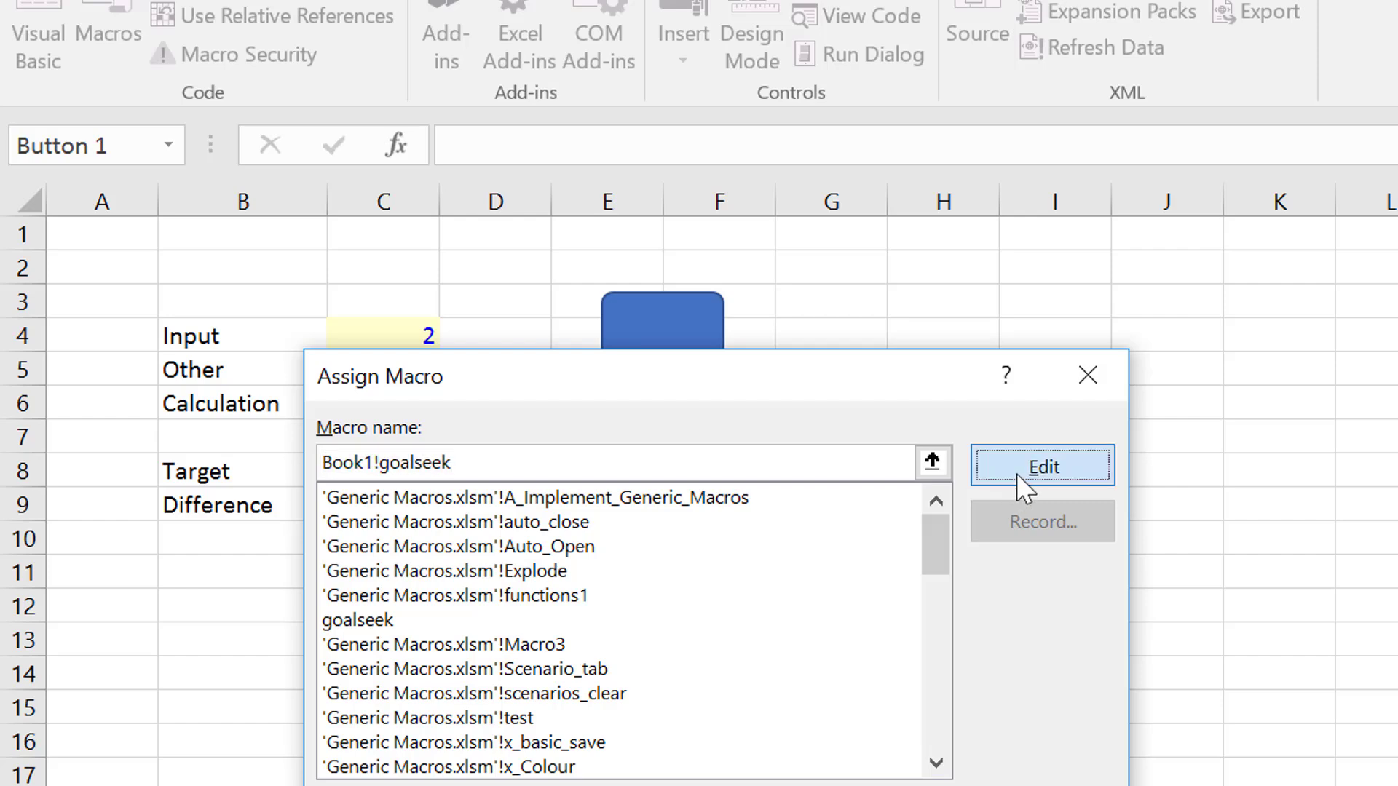
Step: Replace C8 with "difference" and C3 with "input" in the goalseek line
{"action": "key", "text": "Down"}
{"action": "key", "text": "Down"}
{"action": "key", "text": "Down"}
{"action": "key", "text": "Down"}
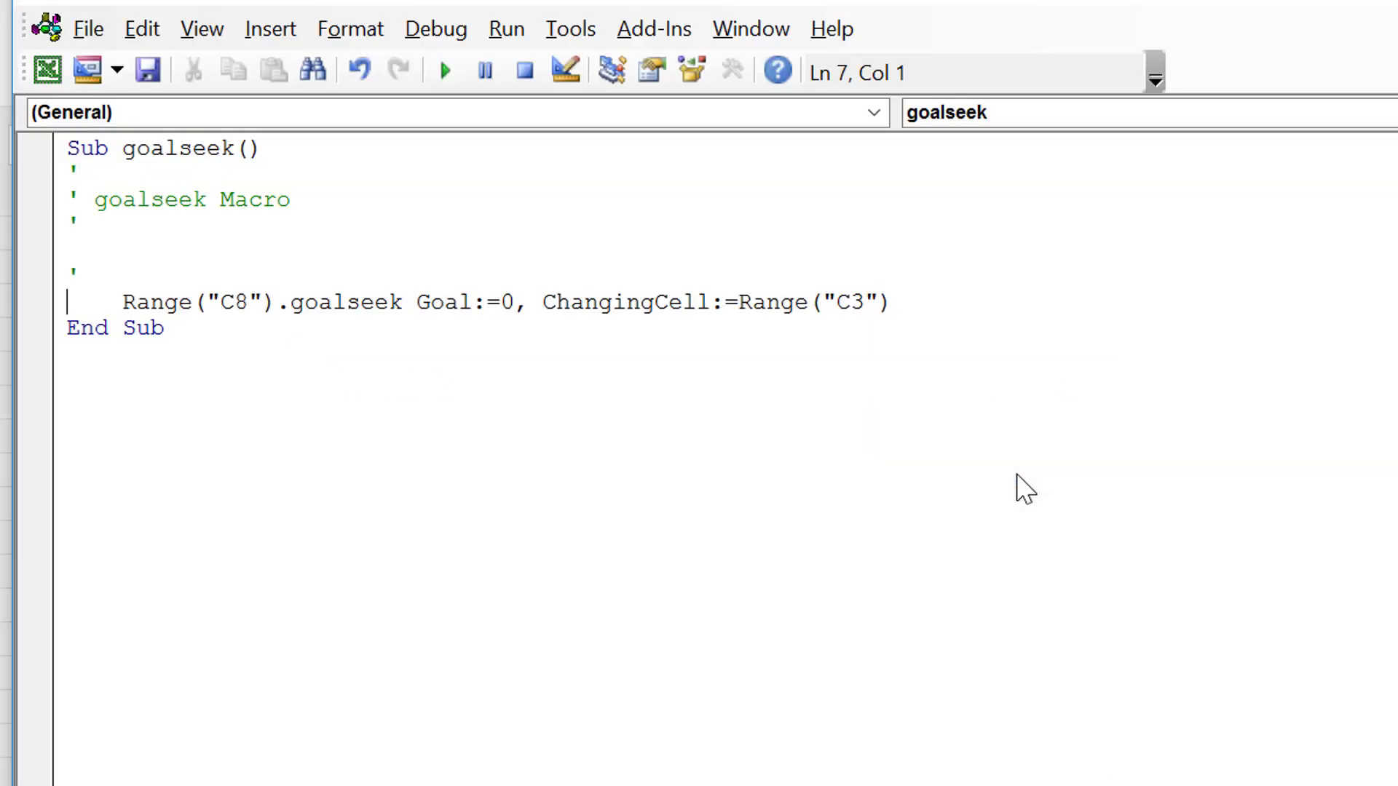
{"action": "key", "text": "Right"}
{"action": "key", "text": "Right"}
{"action": "key", "text": "Right"}
{"action": "key", "text": "Right"}
{"action": "key", "text": "Right"}
{"action": "key", "text": "Right"}
{"action": "key", "text": "Right"}
{"action": "key", "text": "Right"}
{"action": "key", "text": "Right"}
{"action": "key", "text": "Right"}
{"action": "key", "text": "Right"}
{"action": "key", "text": "Right"}
{"action": "key", "text": "BackSpace"}
{"action": "key", "text": "BackSpace"}
{"action": "key", "text": "BackSpace"}
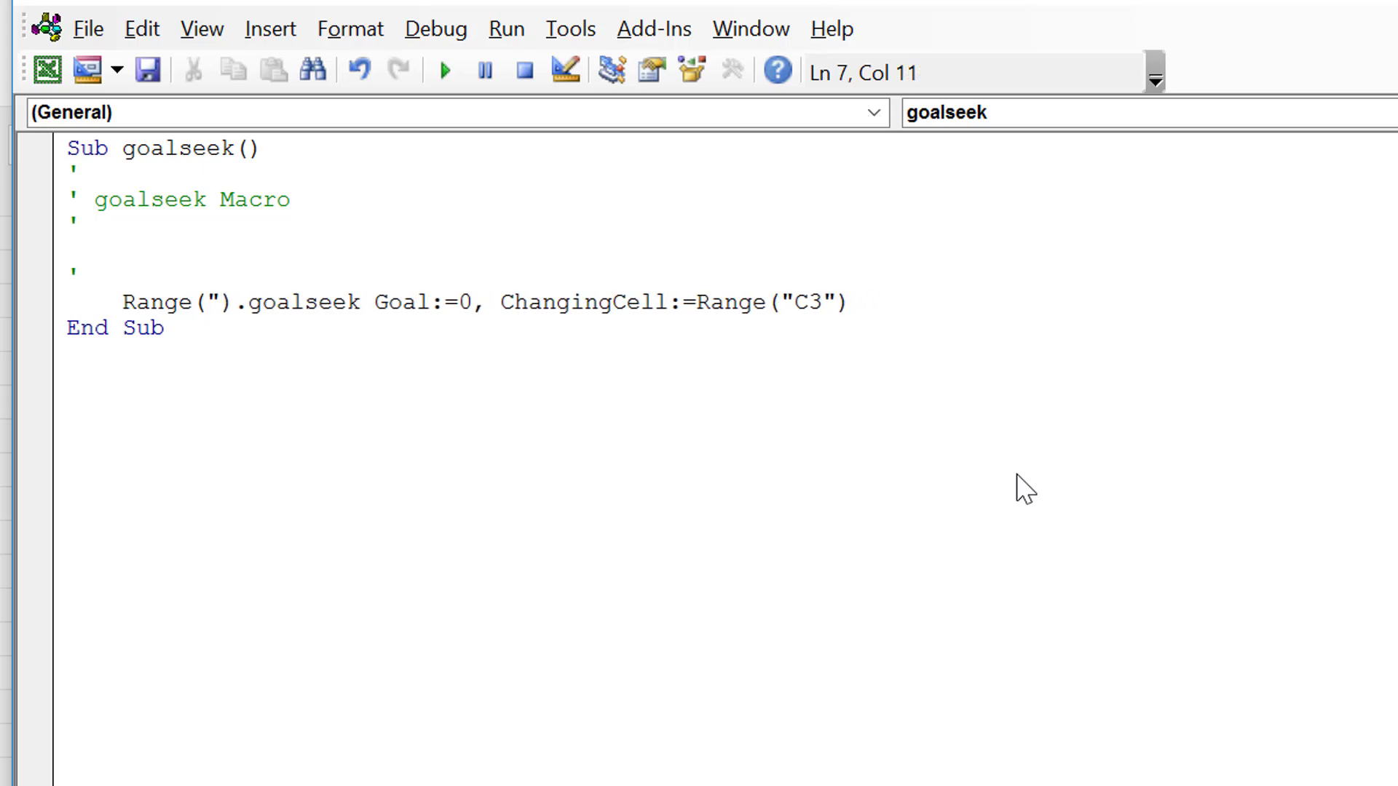
{"action": "type", "text": "\"differe"}
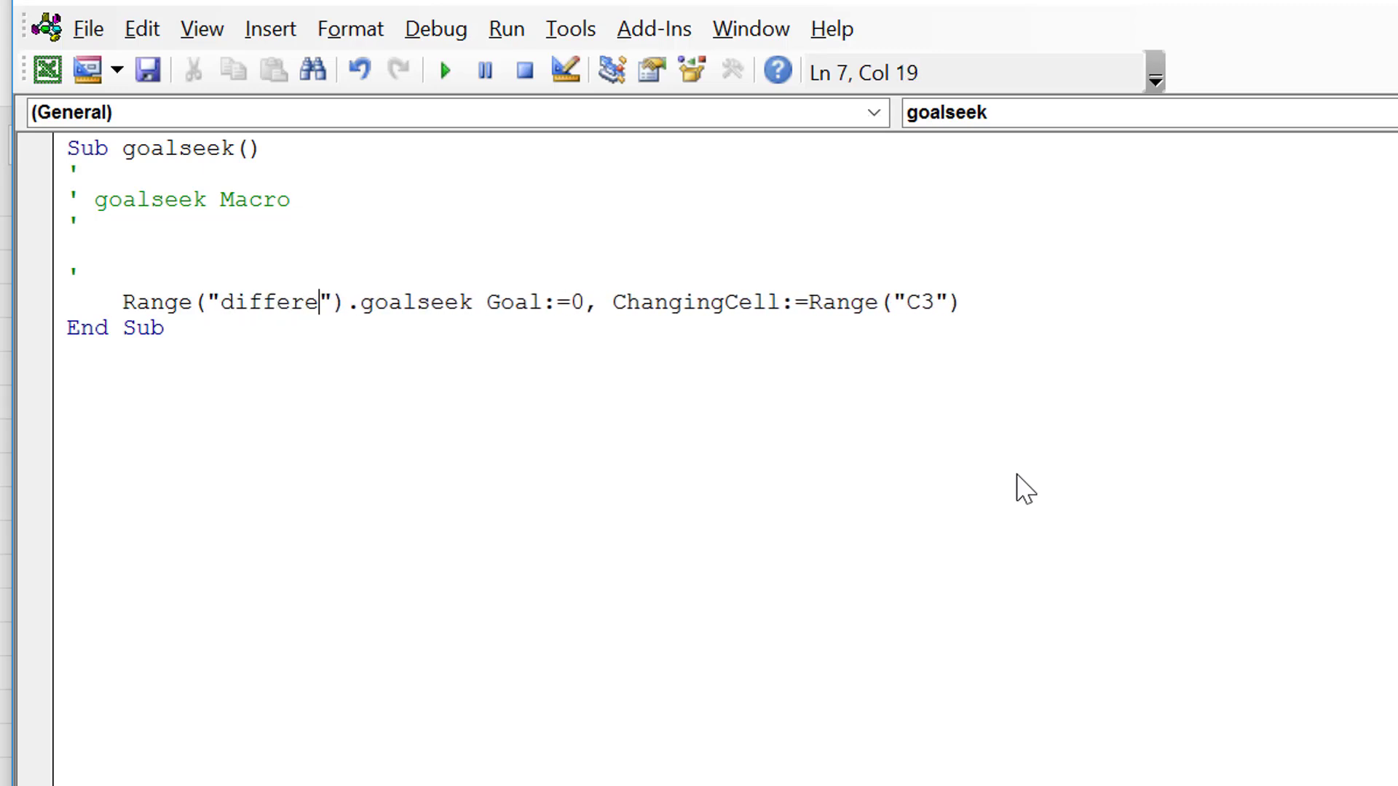
{"action": "type", "text": "nc"}
{"action": "key", "text": "Right"}
{"action": "key", "text": "Right"}
{"action": "key", "text": "Right"}
{"action": "key", "text": "Right"}
{"action": "key", "text": "Right"}
{"action": "key", "text": "Left"}
{"action": "key", "text": "Left"}
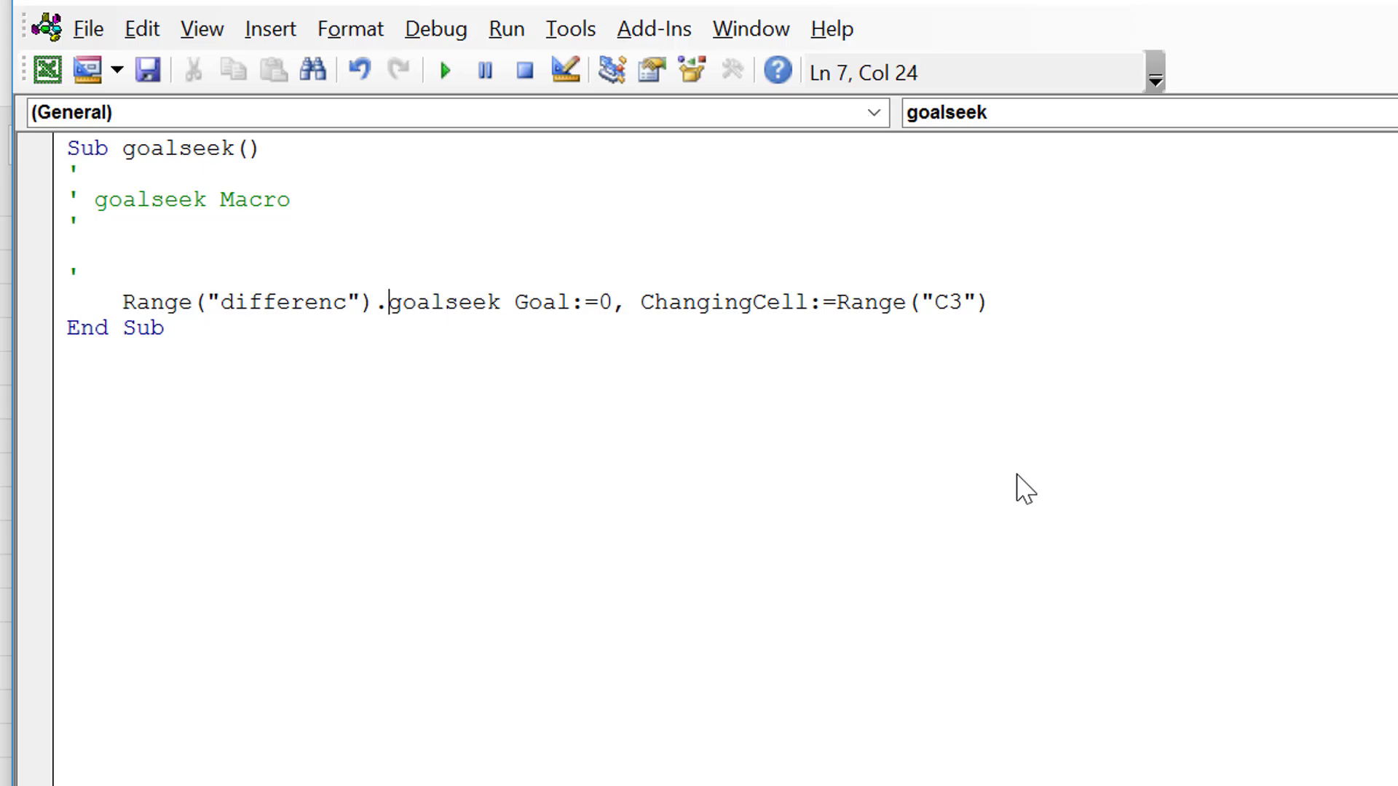
{"action": "key", "text": "Left"}
{"action": "key", "text": "Left"}
{"action": "key", "text": "Left"}
{"action": "type", "text": "e"}
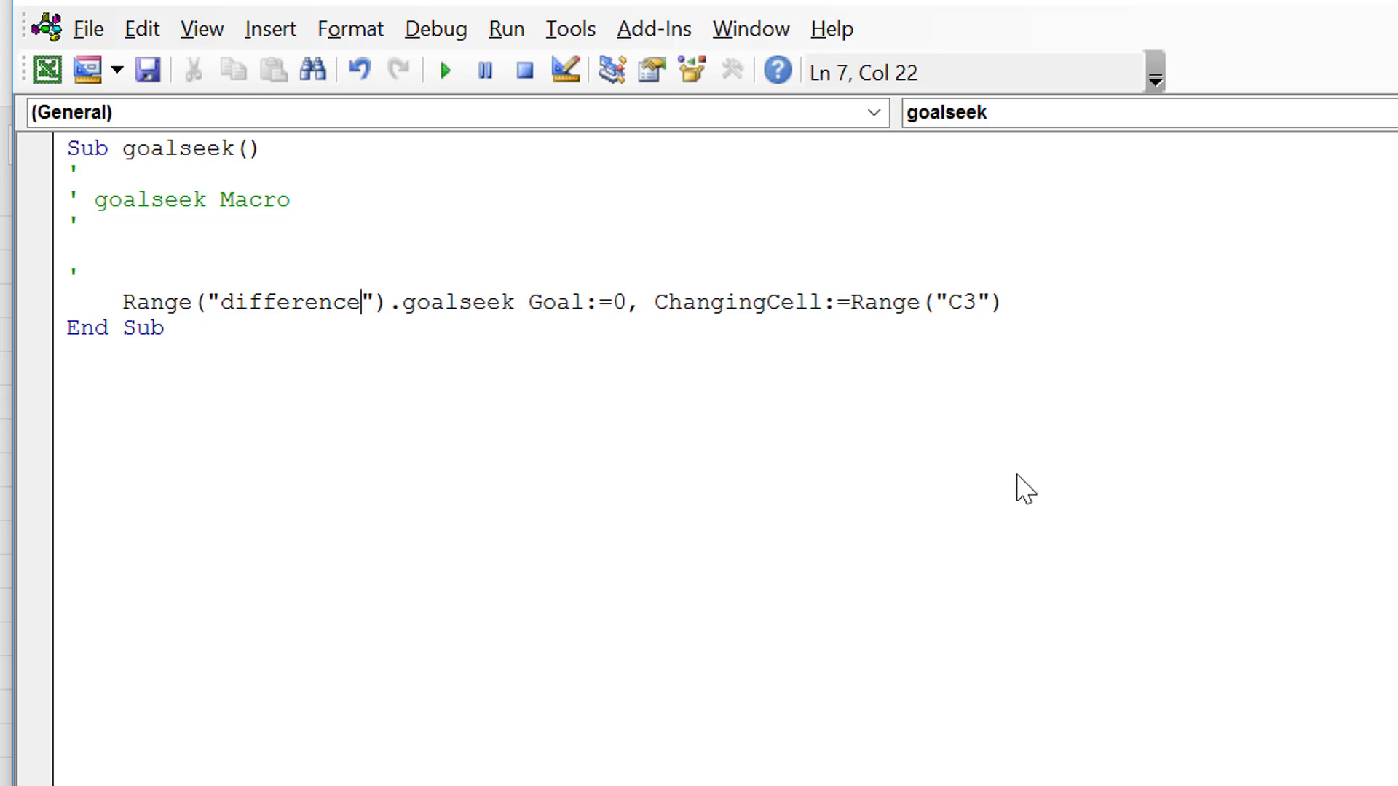
{"action": "key", "text": "Right"}
{"action": "key", "text": "Right"}
{"action": "key", "text": "Right"}
{"action": "key", "text": "Right"}
{"action": "key", "text": "Right"}
{"action": "key", "text": "Right"}
{"action": "key", "text": "Right"}
{"action": "key", "text": "Right"}
{"action": "key", "text": "Right"}
{"action": "key", "text": "Right"}
{"action": "key", "text": "Right"}
{"action": "key", "text": "Right"}
{"action": "key", "text": "Right"}
{"action": "key", "text": "Right"}
{"action": "key", "text": "Right"}
{"action": "key", "text": "Right"}
{"action": "key", "text": "Right"}
{"action": "key", "text": "Right"}
{"action": "key", "text": "Right"}
{"action": "key", "text": "Right"}
{"action": "key", "text": "Right"}
{"action": "key", "text": "Right"}
{"action": "key", "text": "Right"}
{"action": "key", "text": "Right"}
{"action": "key", "text": "Right"}
{"action": "key", "text": "Right"}
{"action": "key", "text": "Right"}
{"action": "key", "text": "Right"}
{"action": "key", "text": "Right"}
{"action": "key", "text": "Right"}
{"action": "key", "text": "Right"}
{"action": "key", "text": "Right"}
{"action": "key", "text": "Right"}
{"action": "key", "text": "Right"}
{"action": "key", "text": "Right"}
{"action": "key", "text": "Right"}
{"action": "key", "text": "Right"}
{"action": "key", "text": "Right"}
{"action": "key", "text": "Right"}
{"action": "key", "text": "Right"}
{"action": "type", "text": "in"}
{"action": "type", "text": "put"}
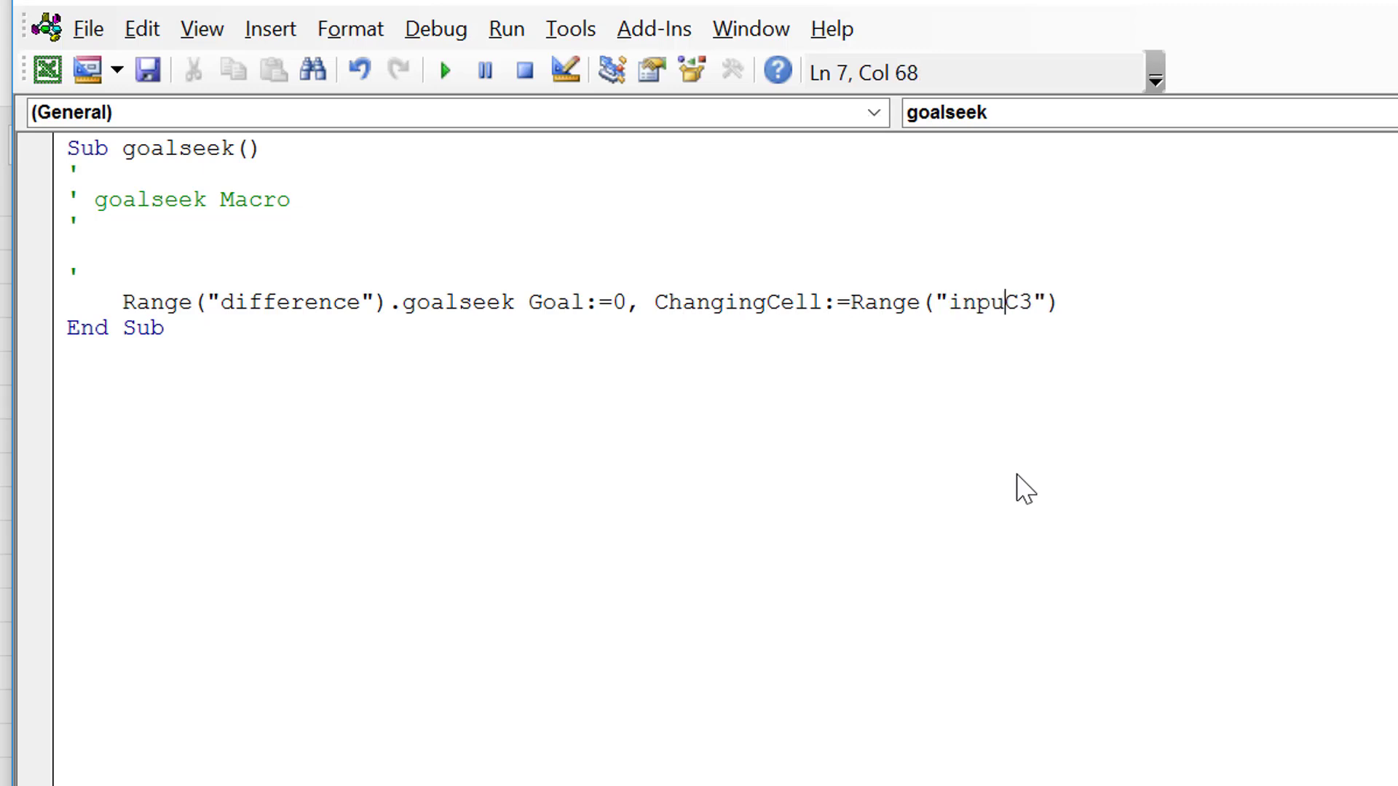
{"action": "key", "text": "Delete"}
{"action": "key", "text": "Delete"}
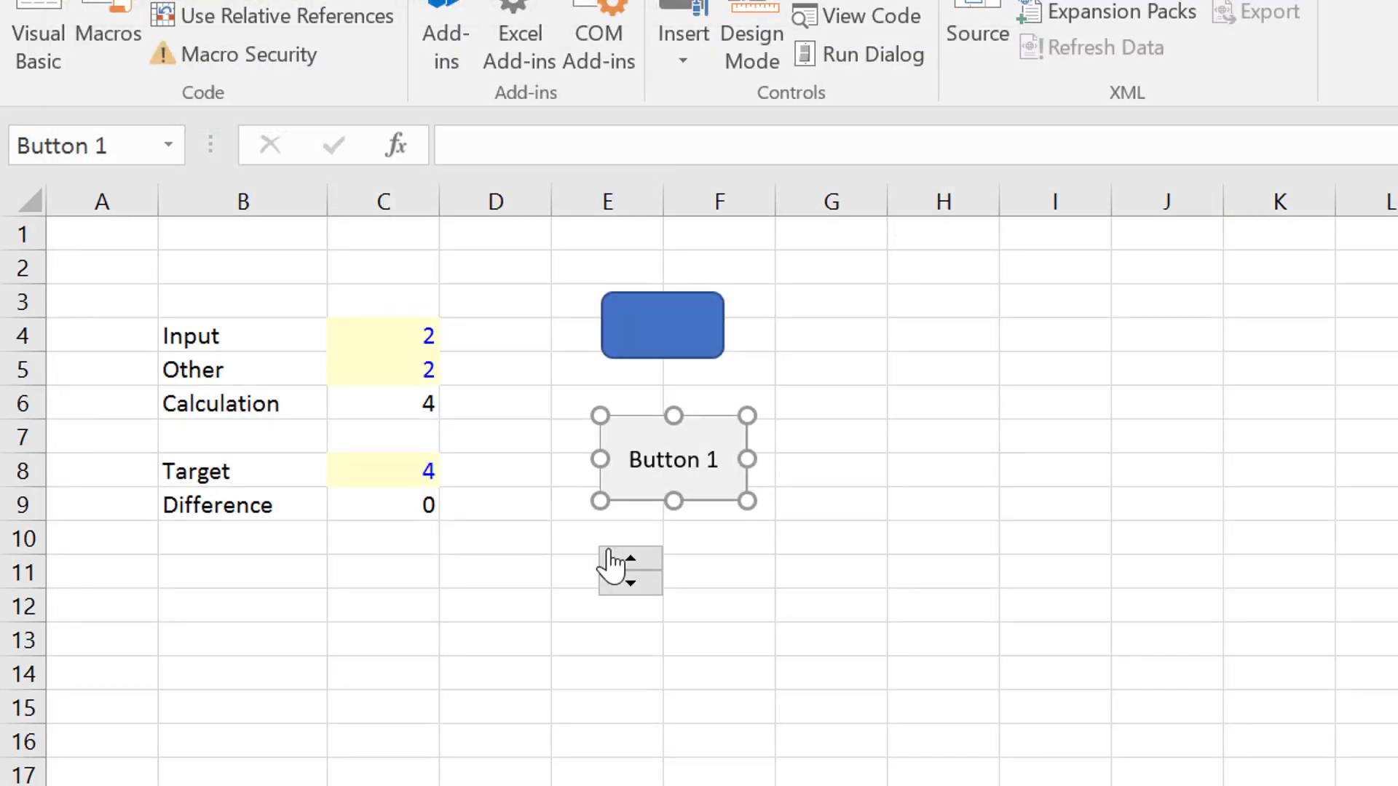
{"action": "left_click", "coordinate": [683, 701]}
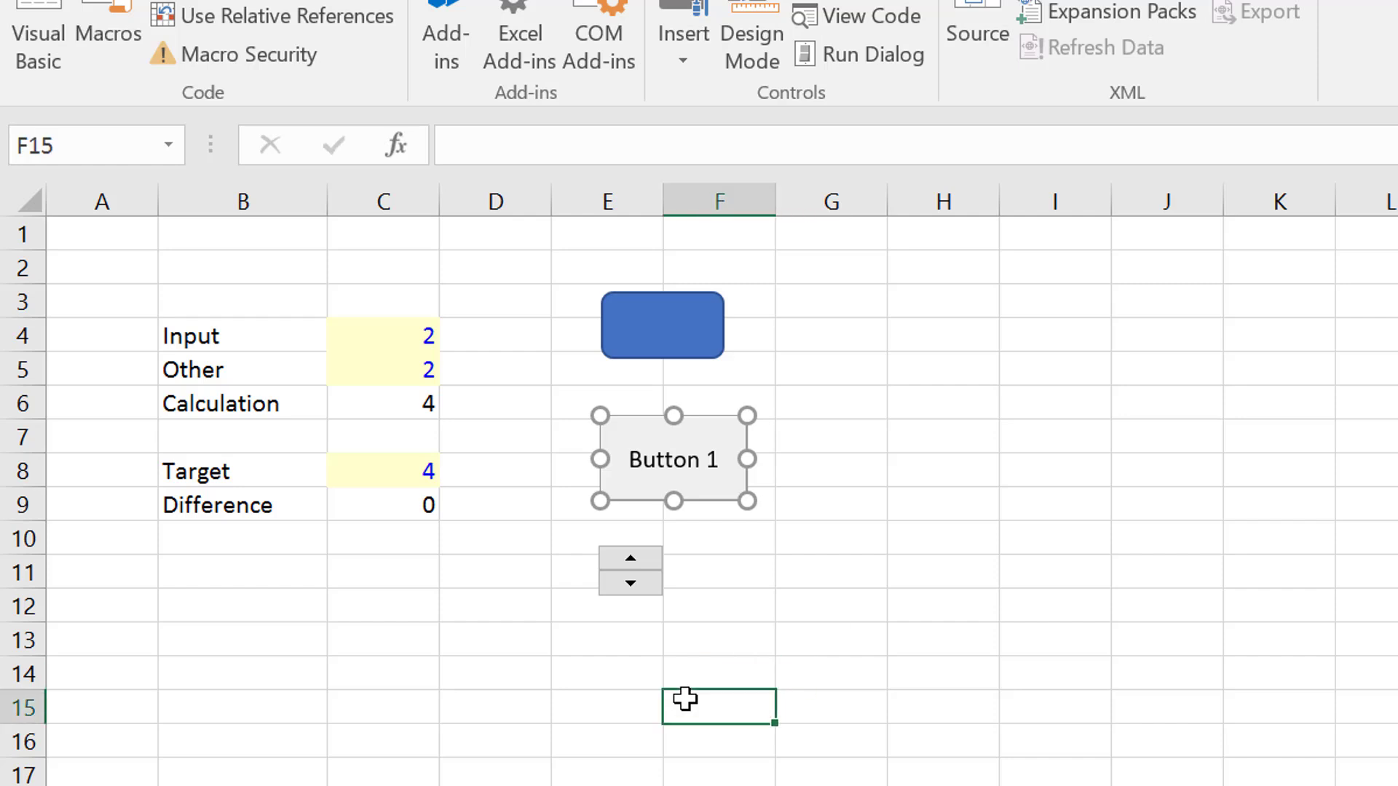
{"action": "left_click", "coordinate": [639, 486]}
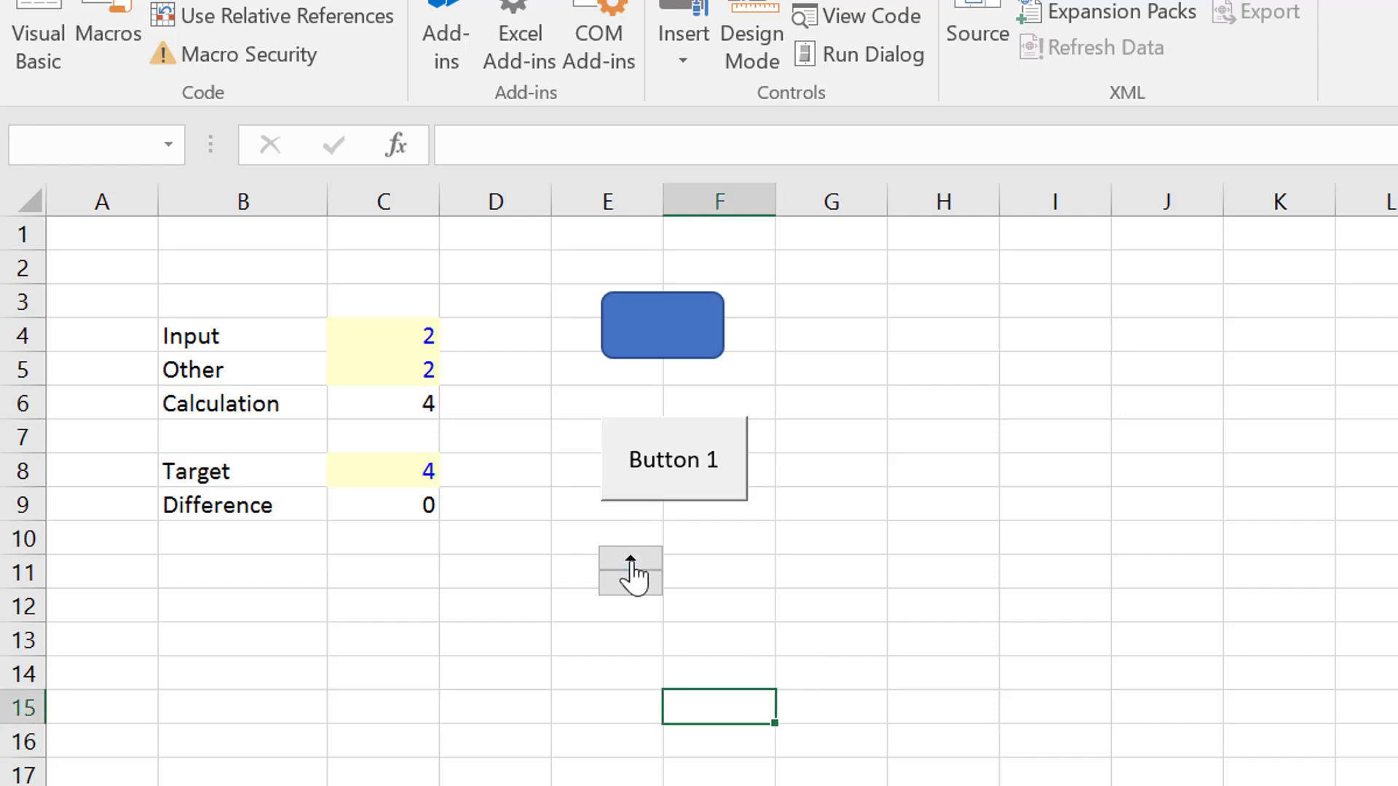
{"action": "left_click", "coordinate": [630, 559]}
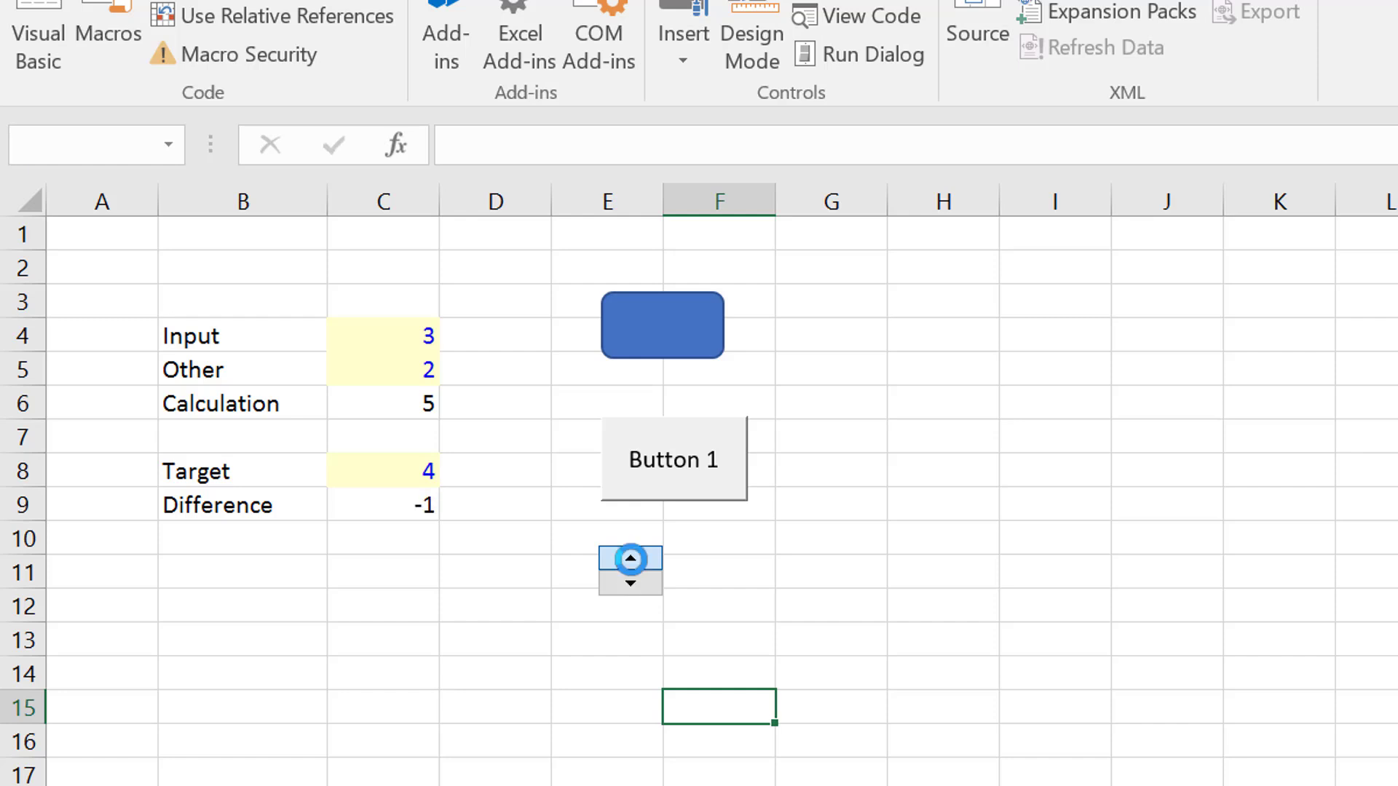
{"action": "left_click", "coordinate": [631, 582]}
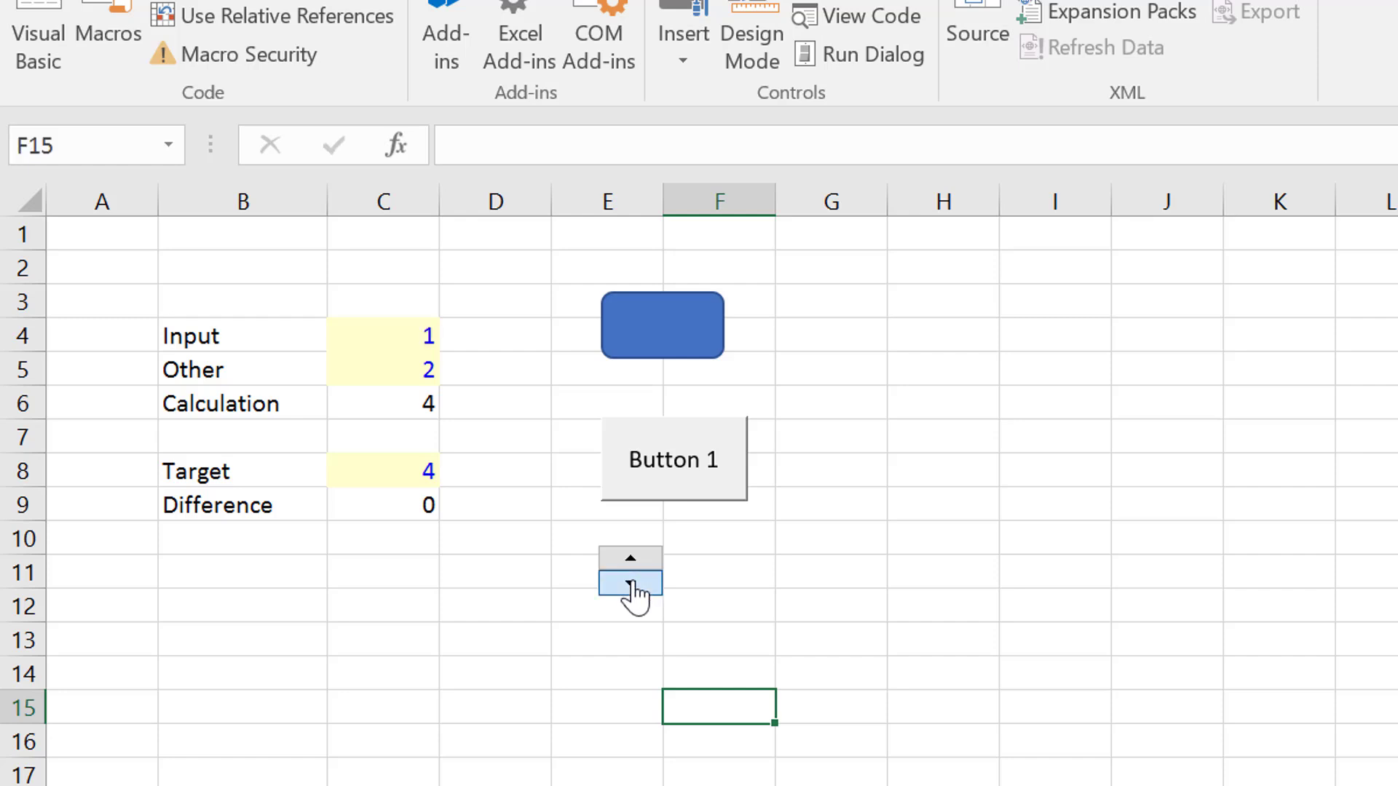
{"action": "left_click", "coordinate": [630, 582]}
{"action": "left_click", "coordinate": [631, 582]}
{"action": "left_click", "coordinate": [629, 584]}
{"action": "left_click", "coordinate": [631, 558]}
{"action": "left_click", "coordinate": [632, 556]}
{"action": "right_click", "coordinate": [639, 570]}
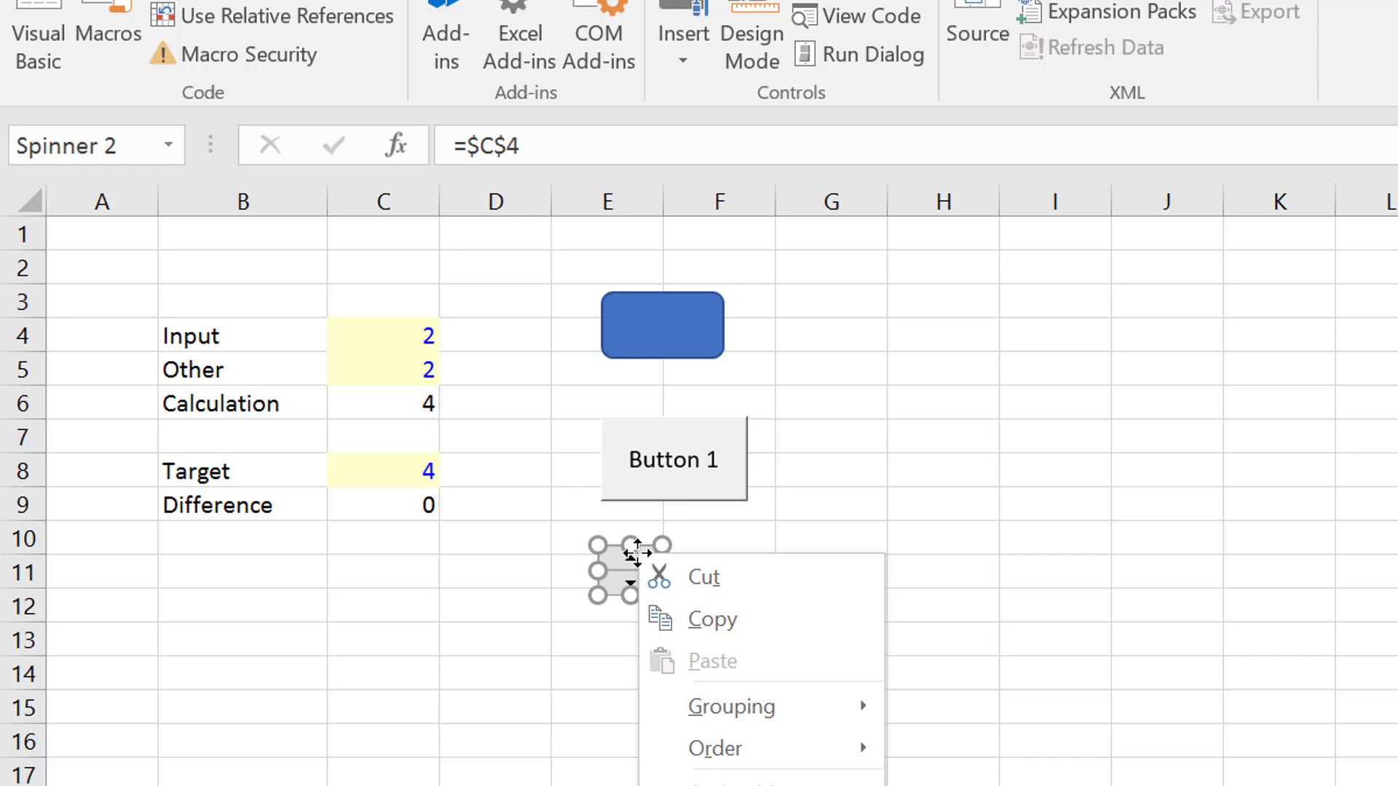
{"action": "left_click", "coordinate": [521, 615]}
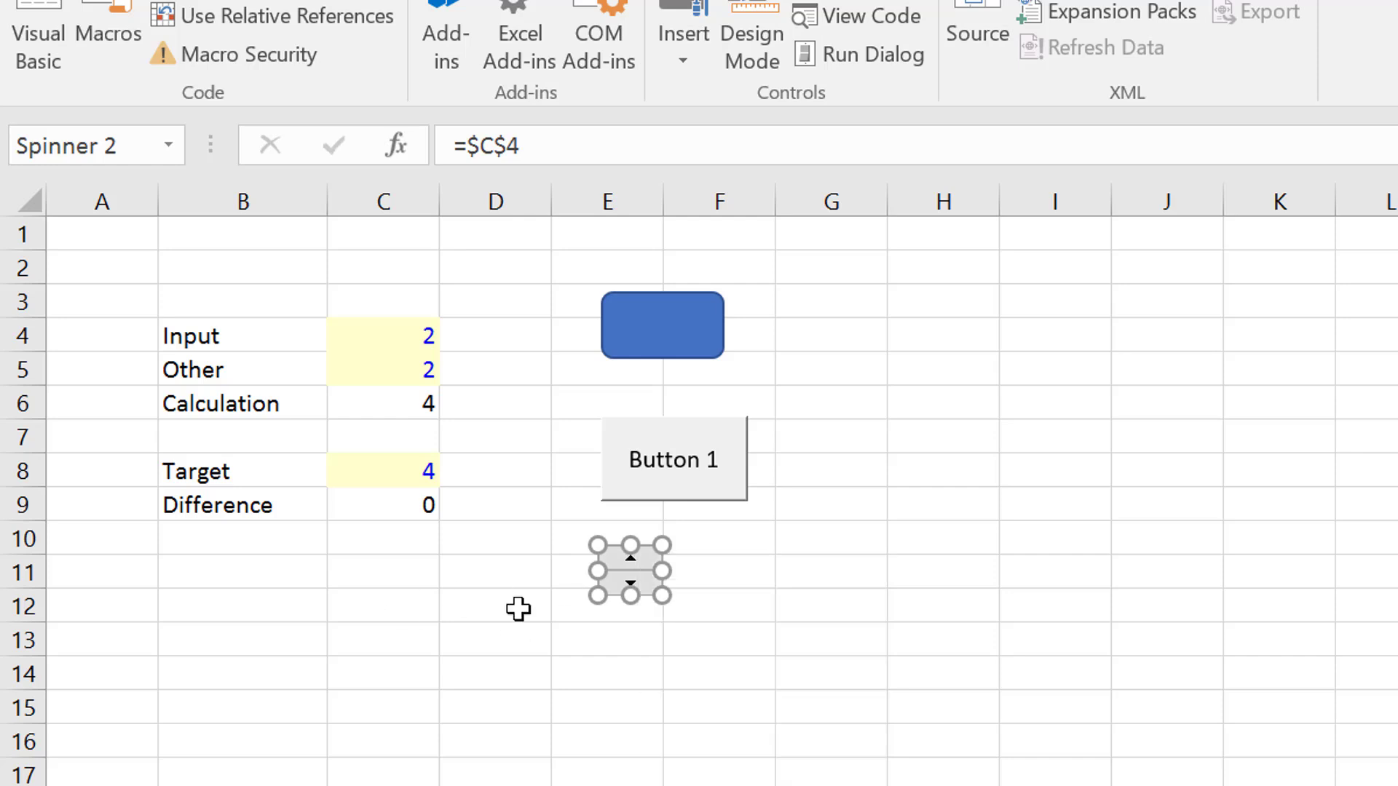
{"action": "left_click", "coordinate": [859, 638]}
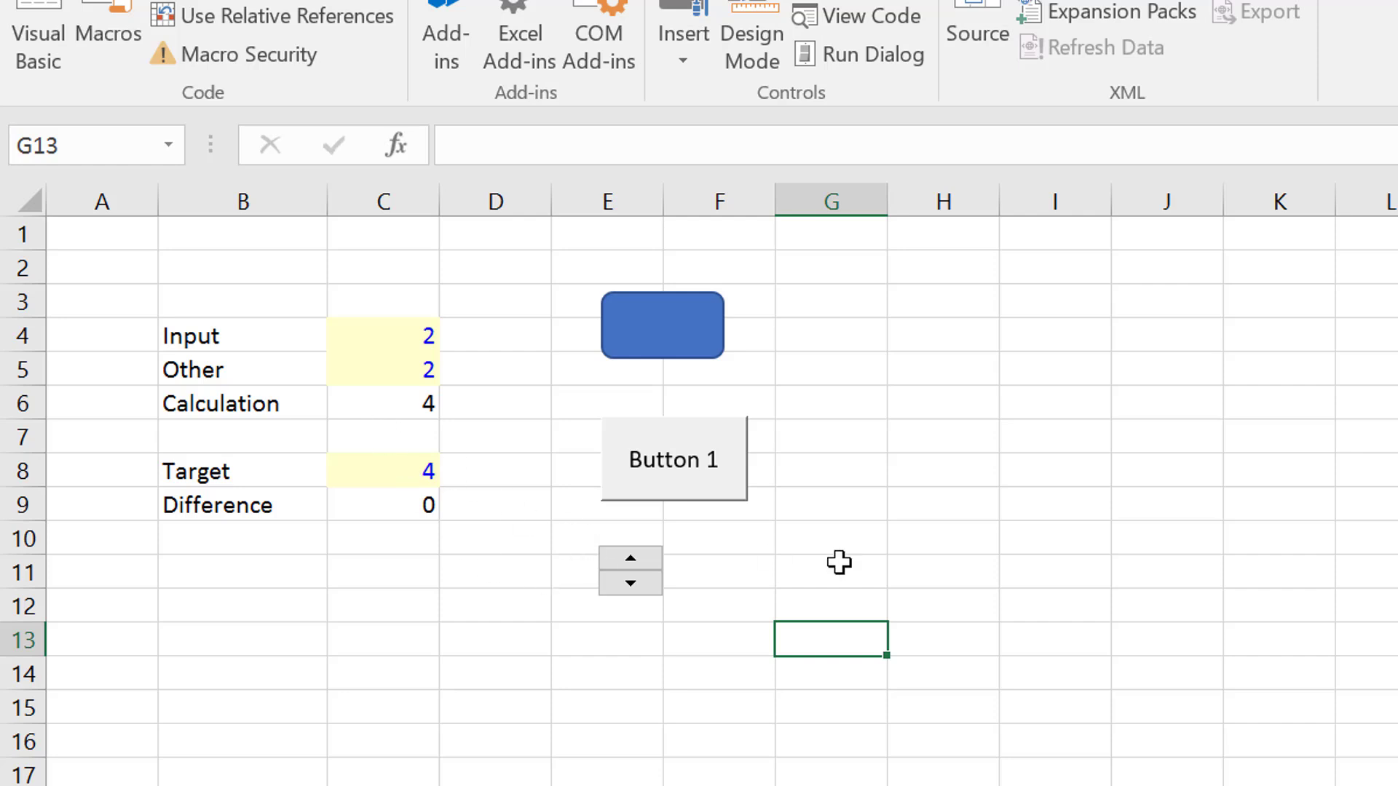
Step: Set the spinner's cell link to Target cell $C$8 in Format Control
{"action": "right_click", "coordinate": [613, 564]}
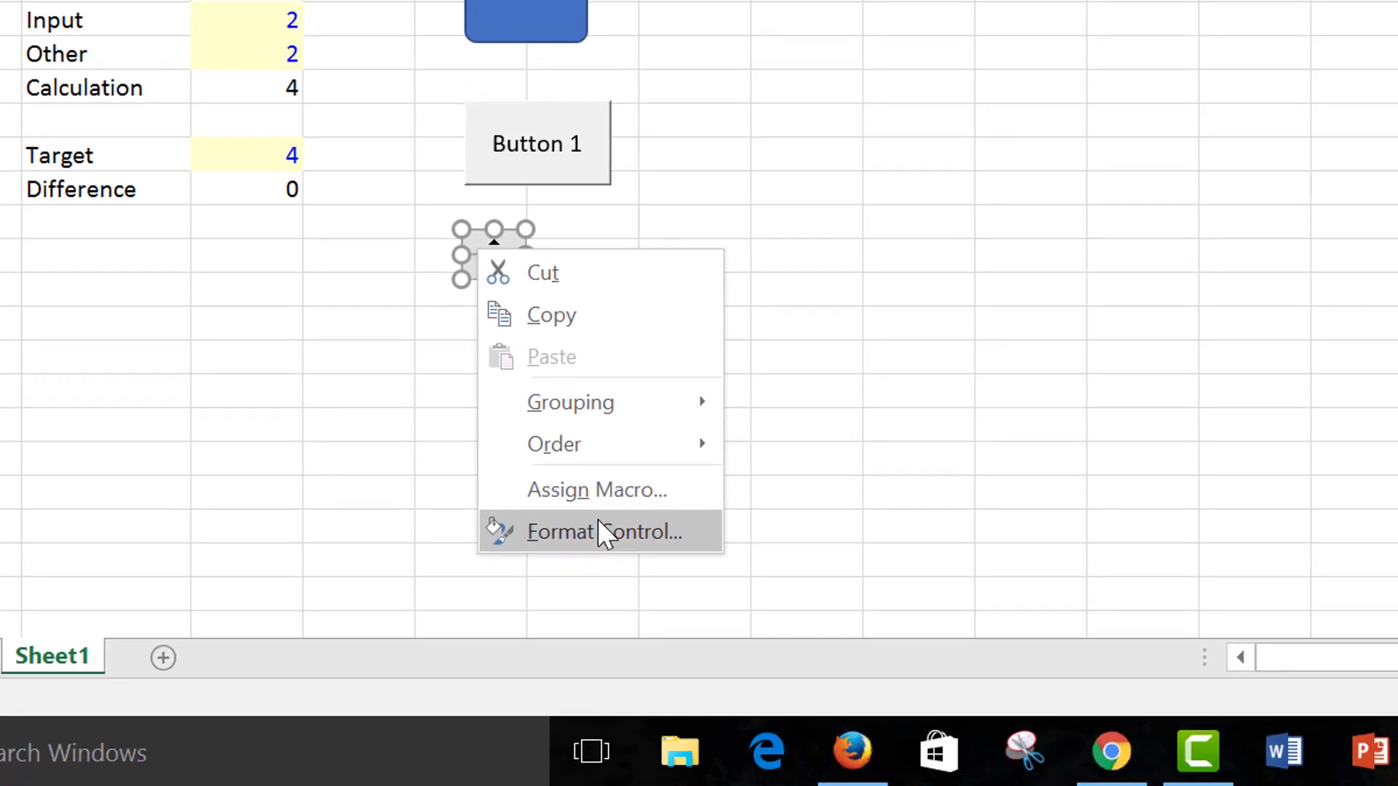
{"action": "left_click", "coordinate": [599, 521]}
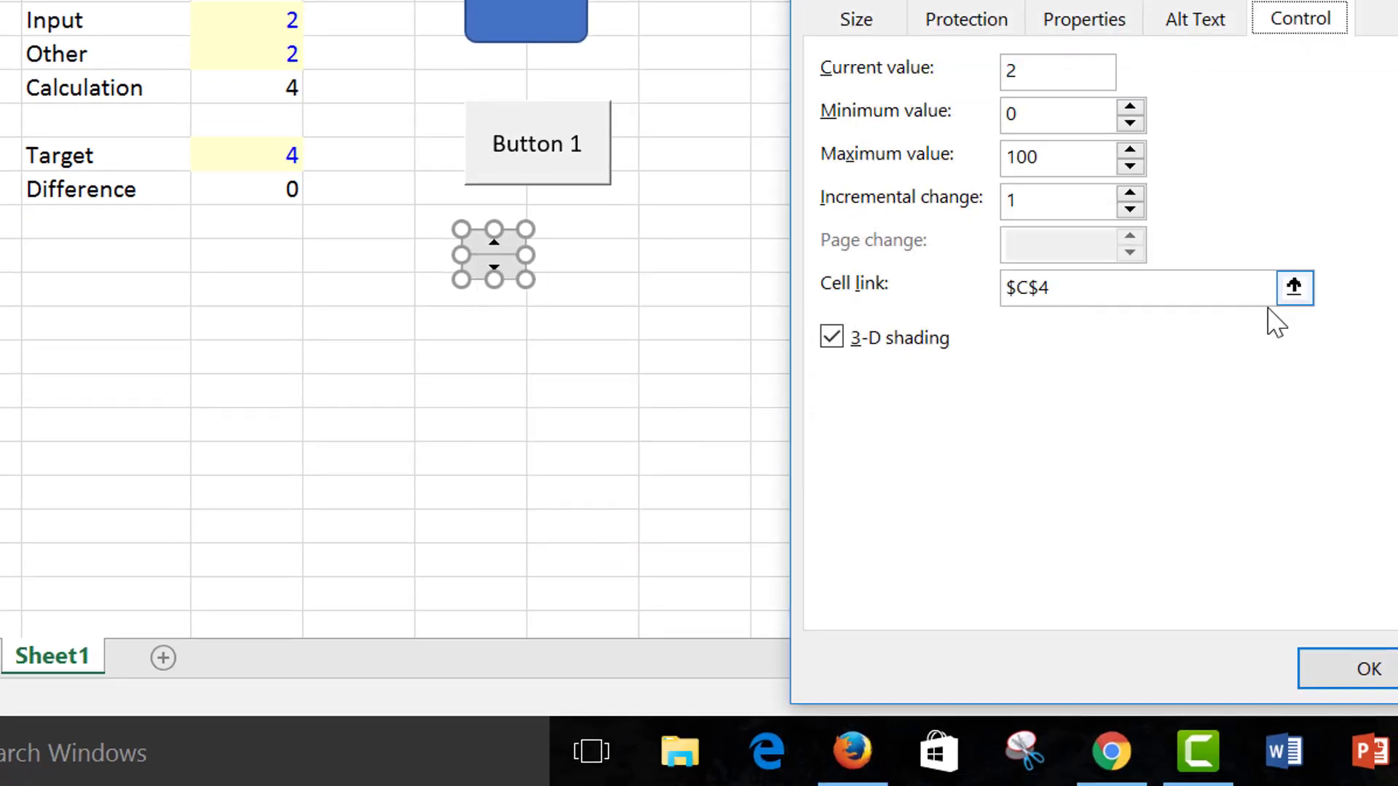
{"action": "left_click", "coordinate": [1303, 298]}
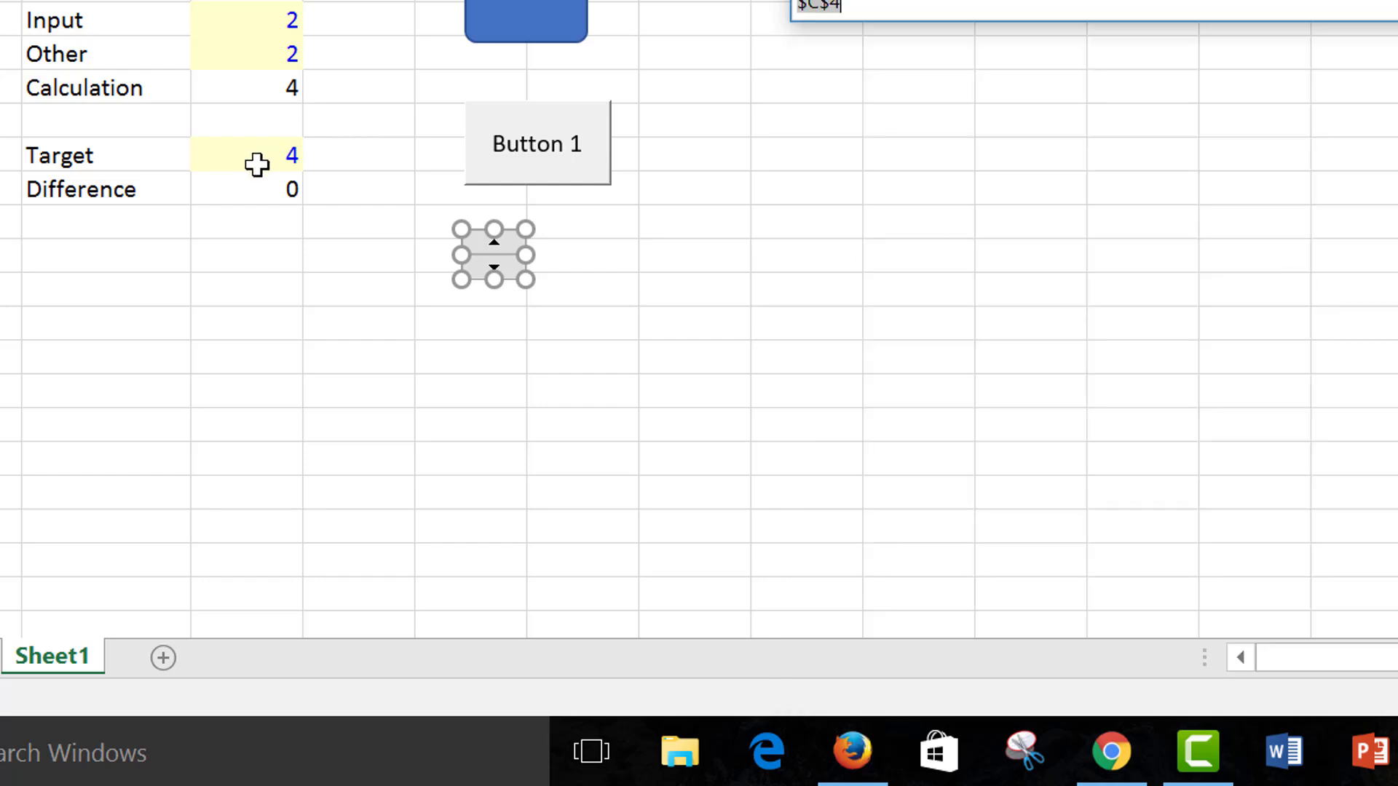
{"action": "left_click", "coordinate": [260, 163]}
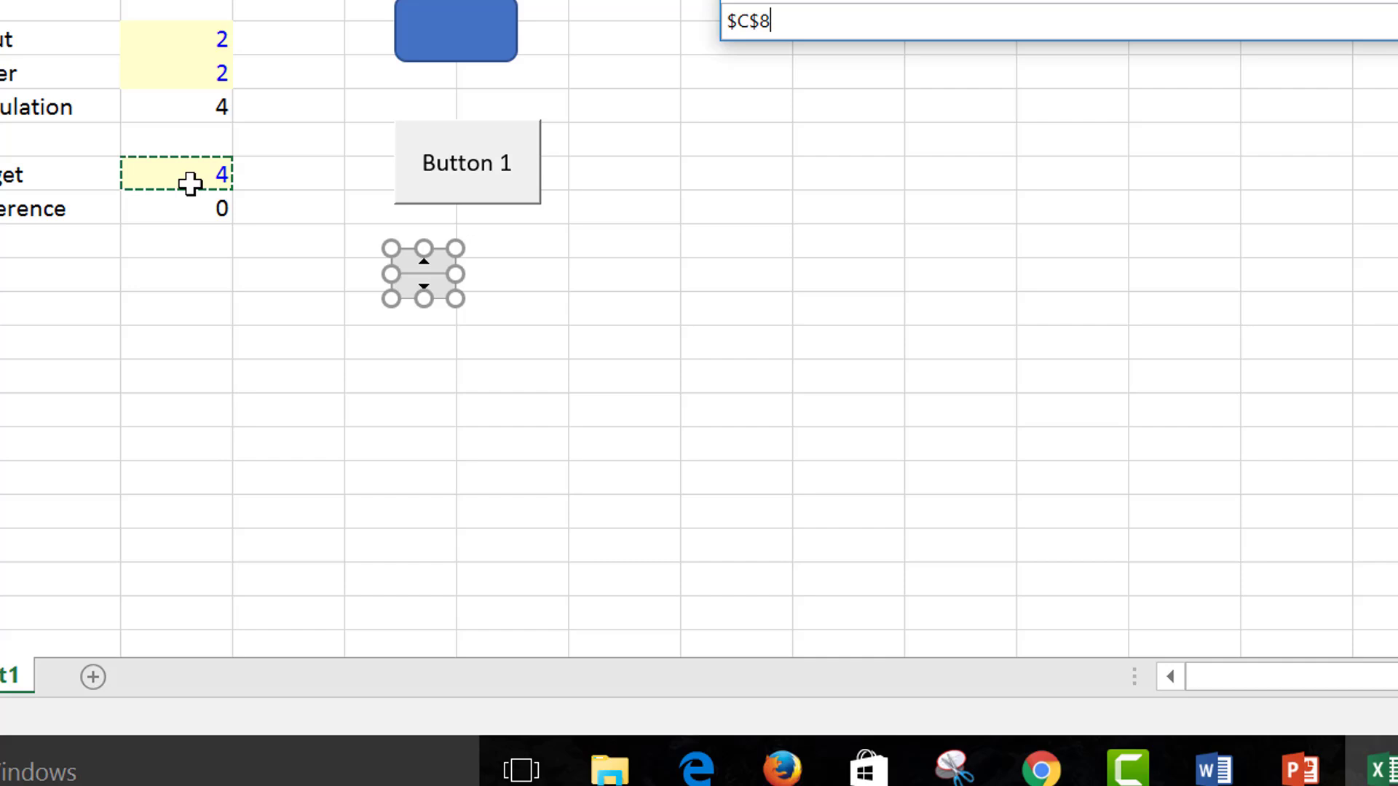
{"action": "key", "text": "Return"}
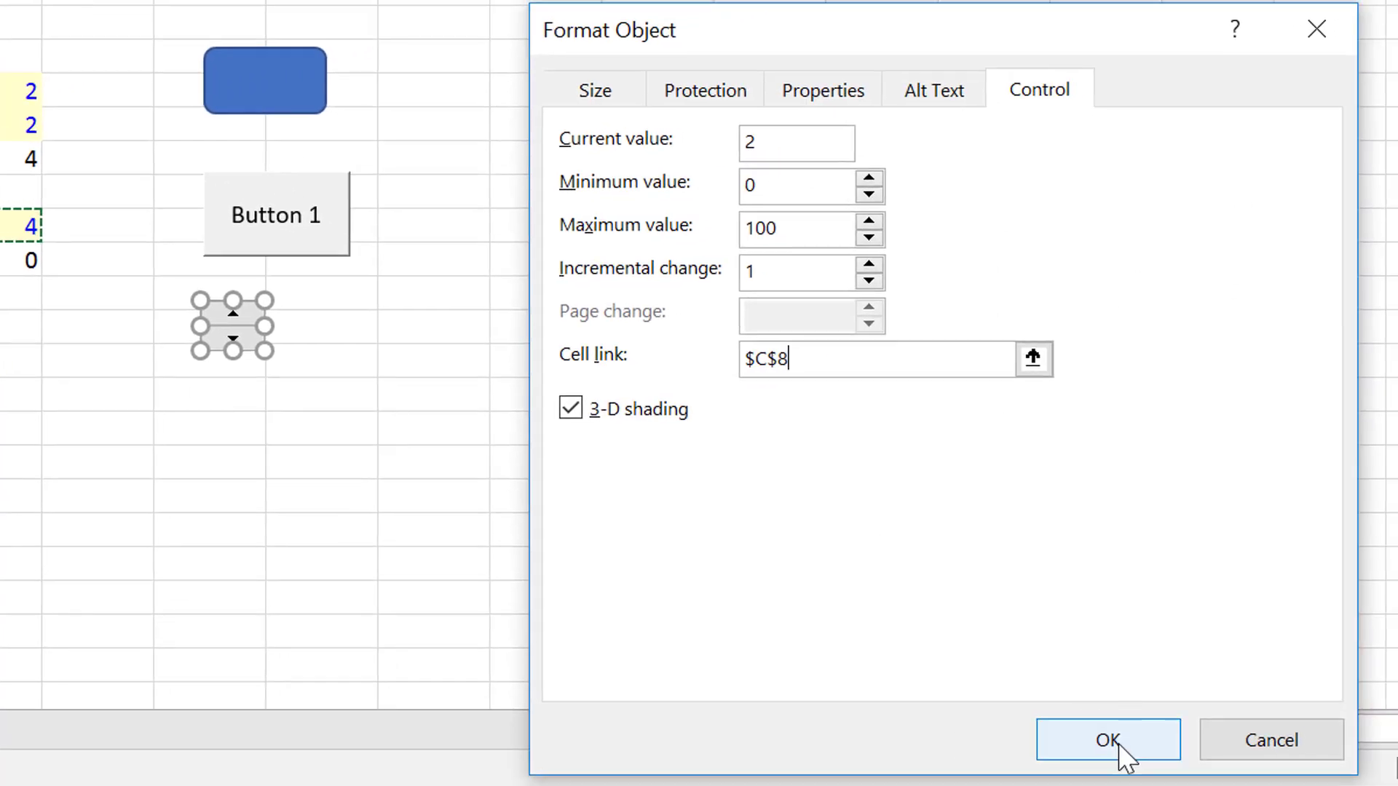
{"action": "key", "text": "Return"}
Step: Step the spinner up until Target reaches 10, then recalculate with F9
{"action": "left_click", "coordinate": [444, 456]}
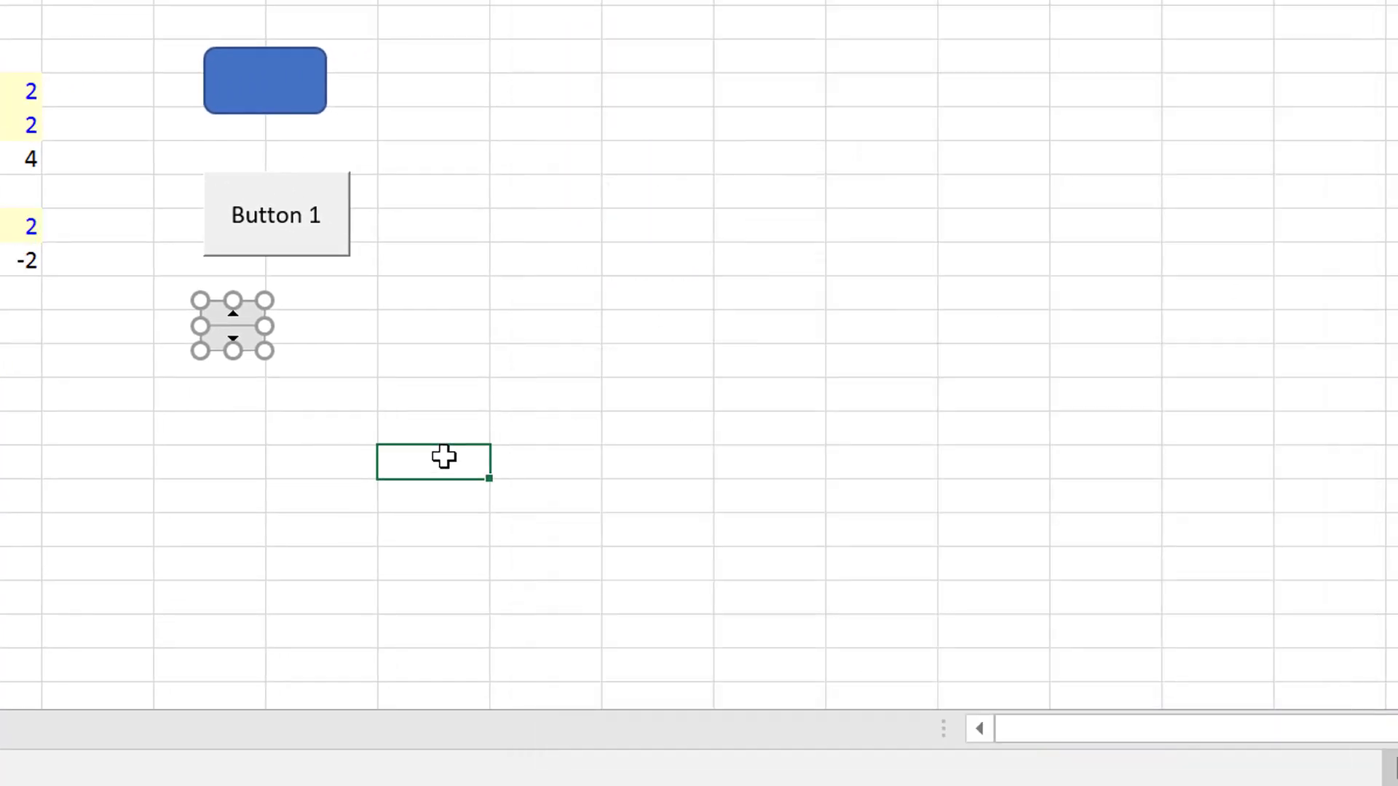
{"action": "left_click", "coordinate": [233, 314]}
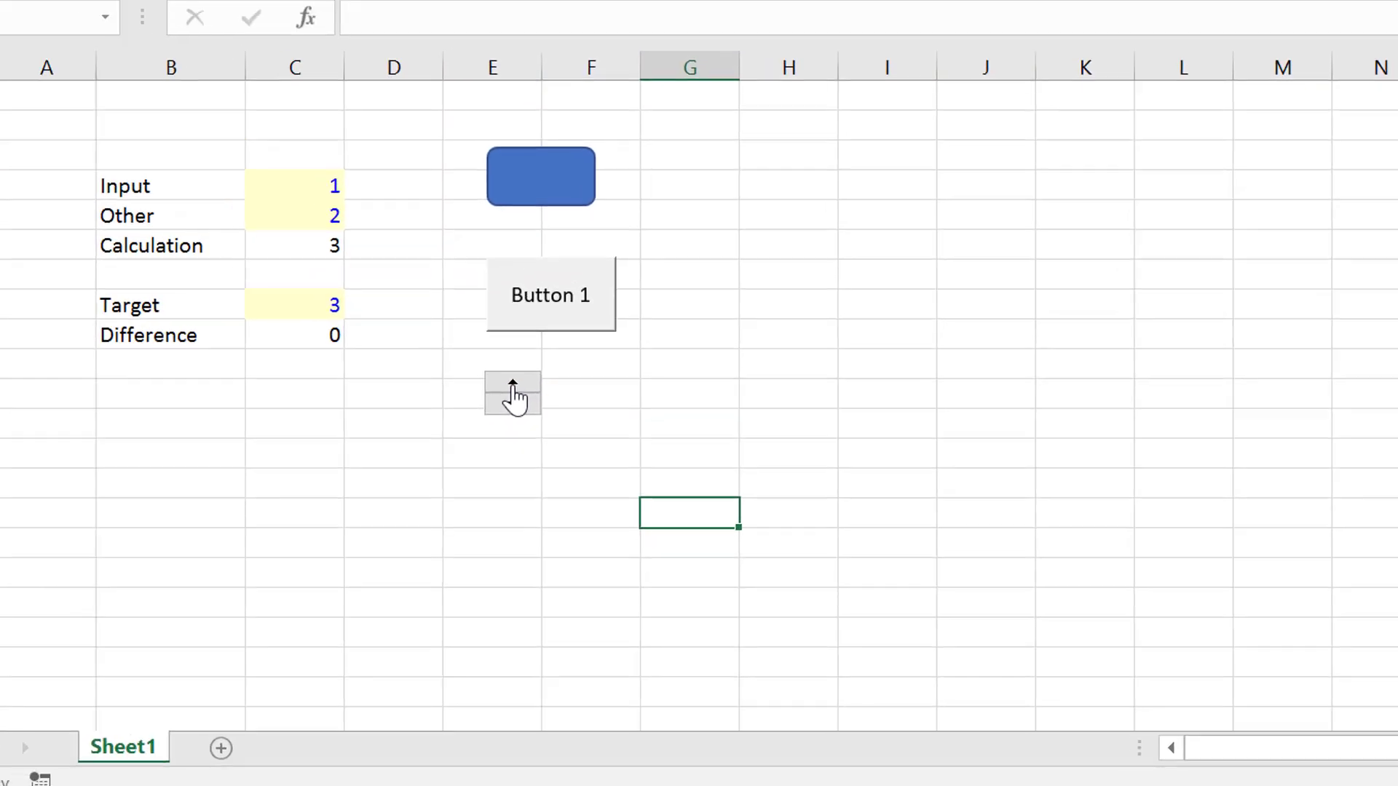
{"action": "left_click", "coordinate": [514, 386]}
{"action": "left_click", "coordinate": [514, 386]}
{"action": "left_click", "coordinate": [514, 386]}
{"action": "left_click", "coordinate": [514, 386]}
{"action": "left_click", "coordinate": [514, 386]}
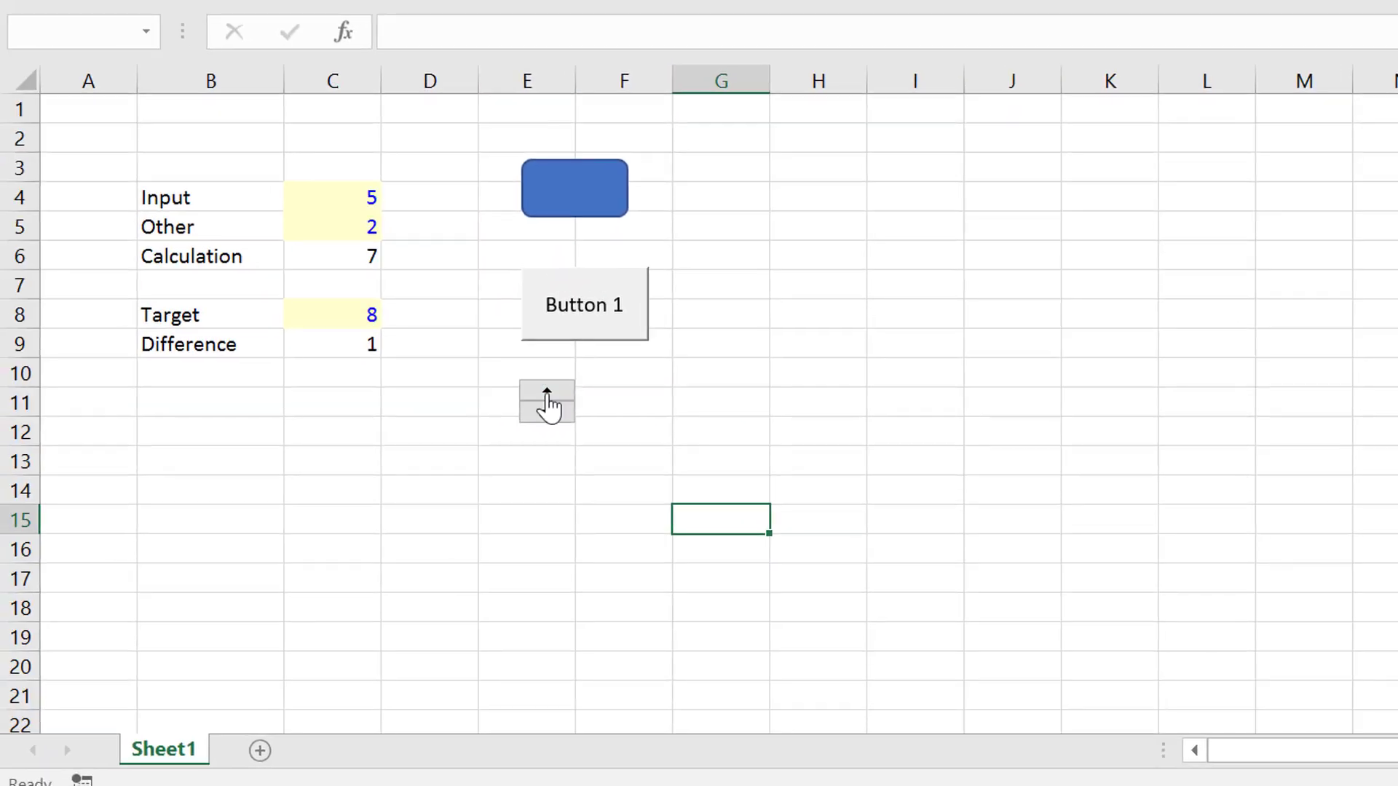
{"action": "left_click", "coordinate": [546, 393]}
{"action": "left_click", "coordinate": [546, 393]}
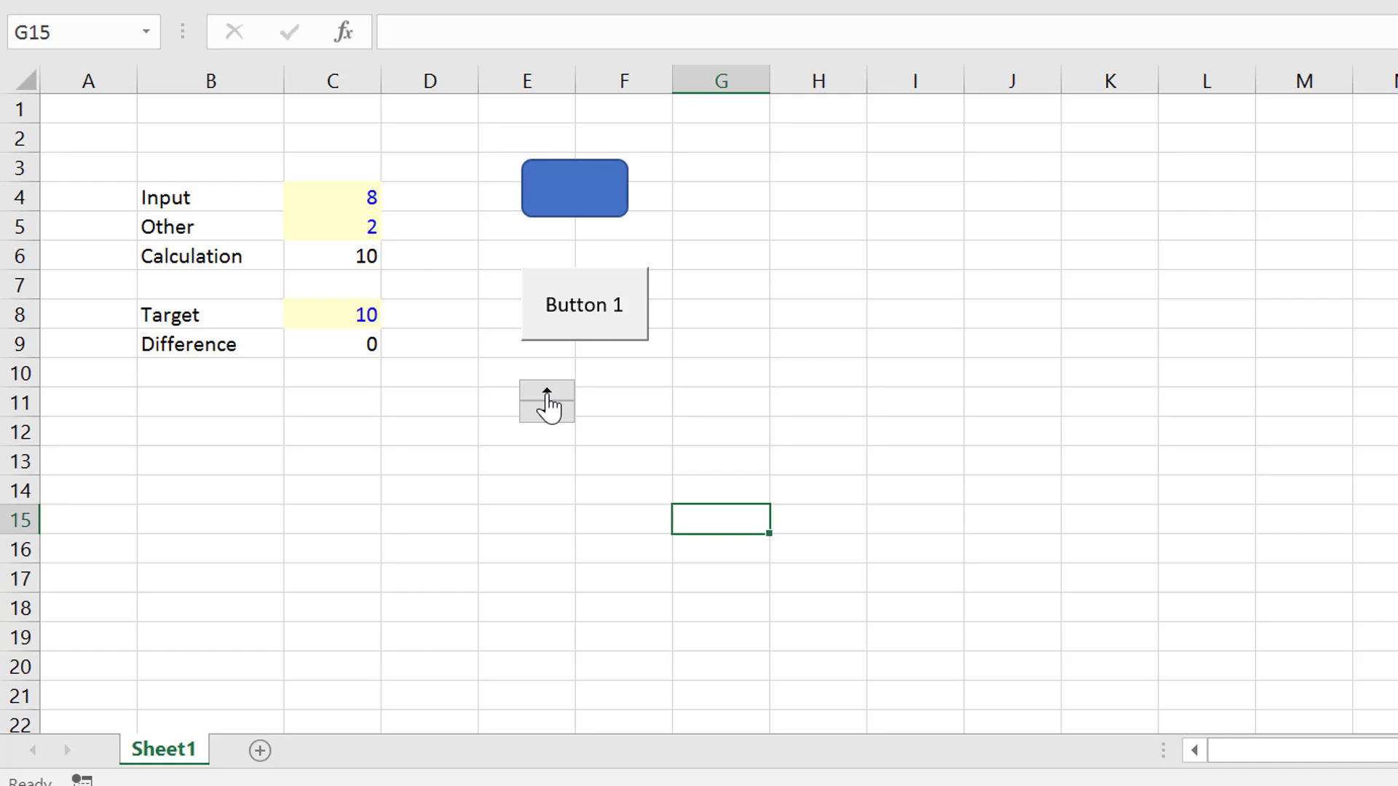
{"action": "left_click", "coordinate": [757, 396]}
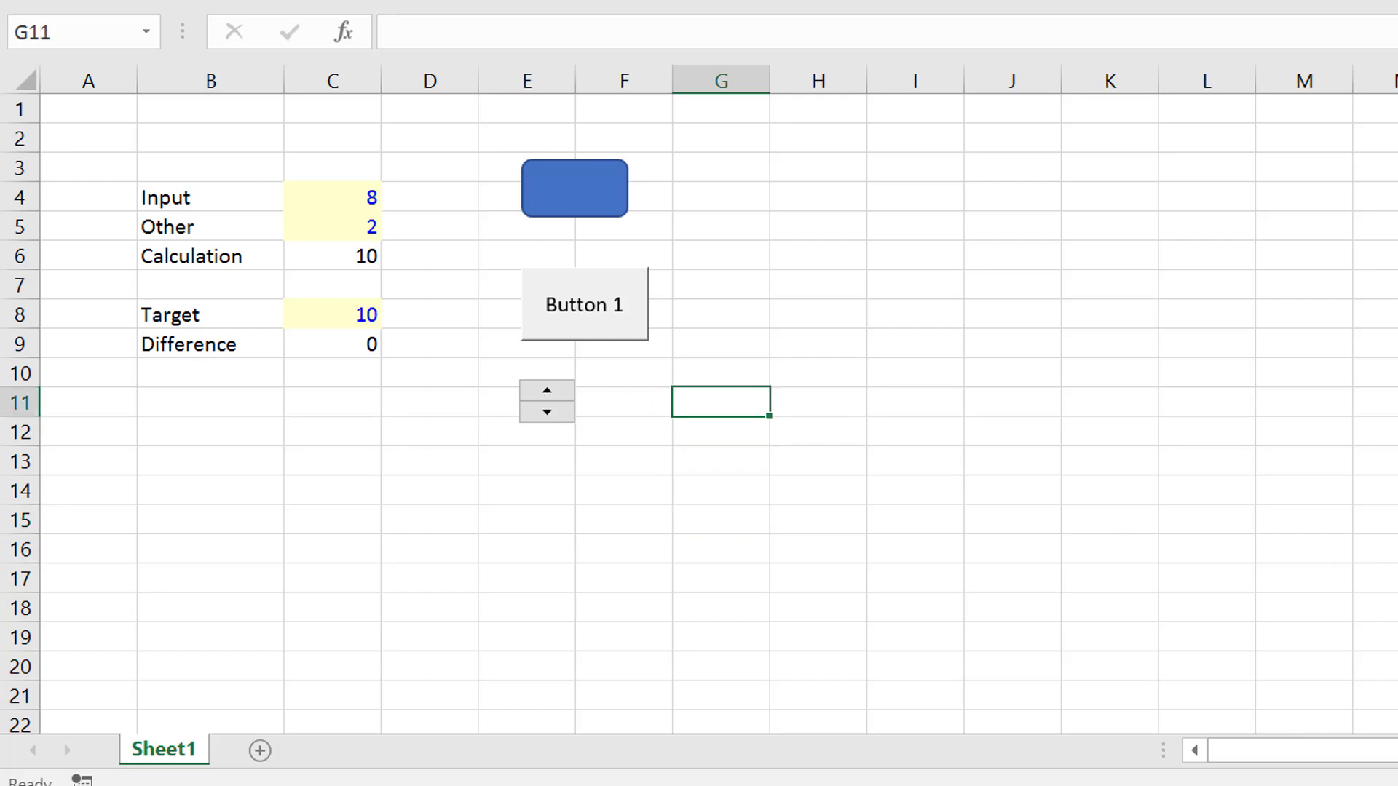
{"action": "key", "text": "F9"}
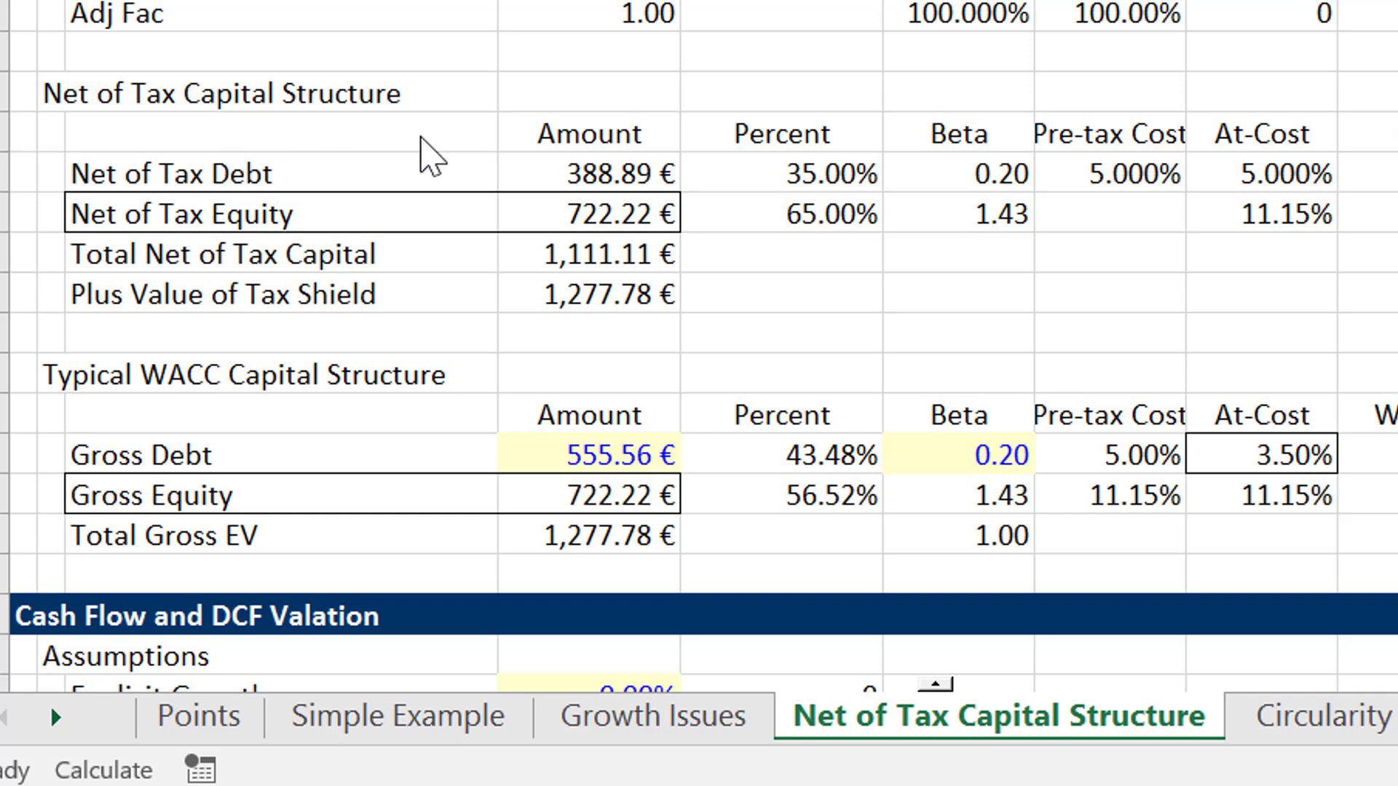
Step: Bold the Net of Tax Capital Structure title
{"action": "key", "text": "Left"}
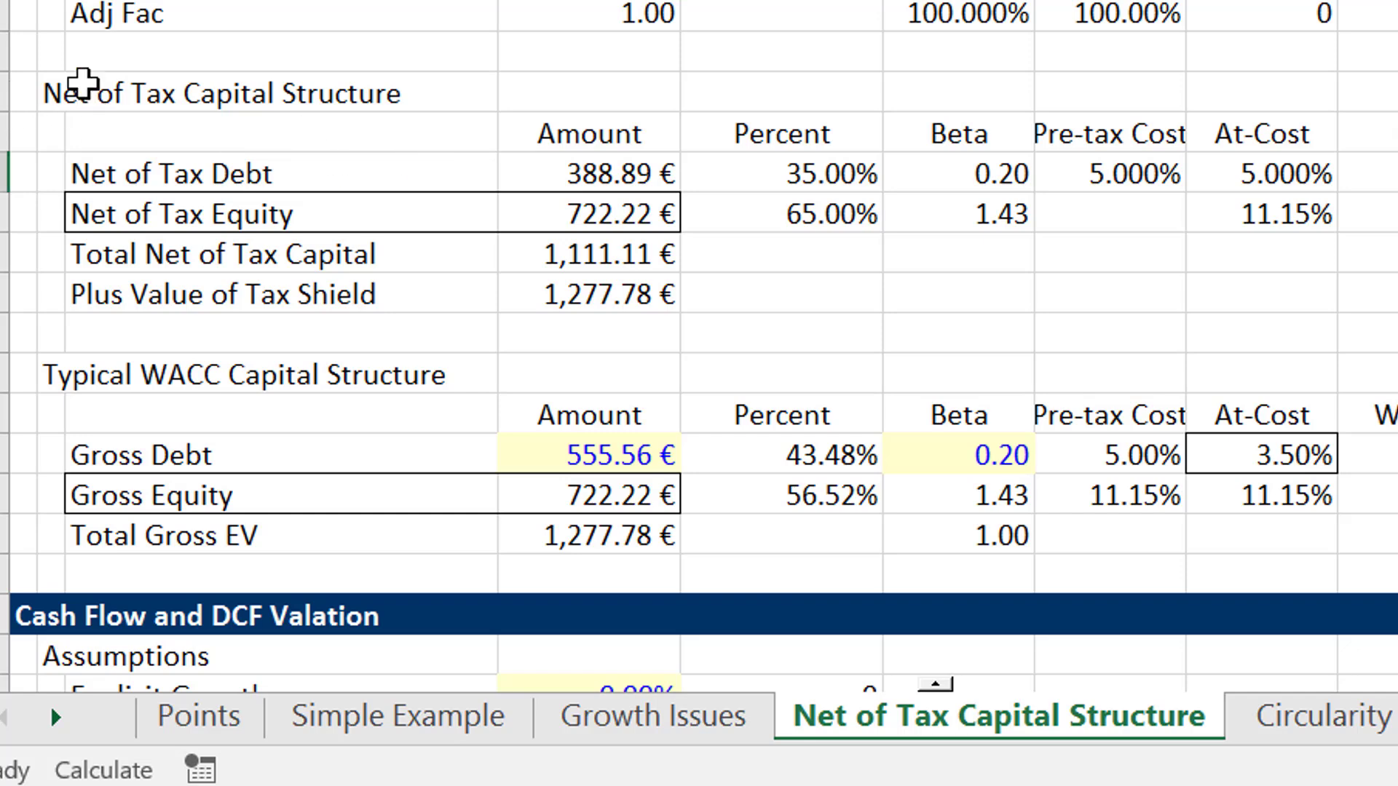
{"action": "key", "text": "ctrl+Right"}
{"action": "key", "text": "Left"}
{"action": "key", "text": "Left"}
{"action": "key", "text": "Home"}
{"action": "key", "text": "Up"}
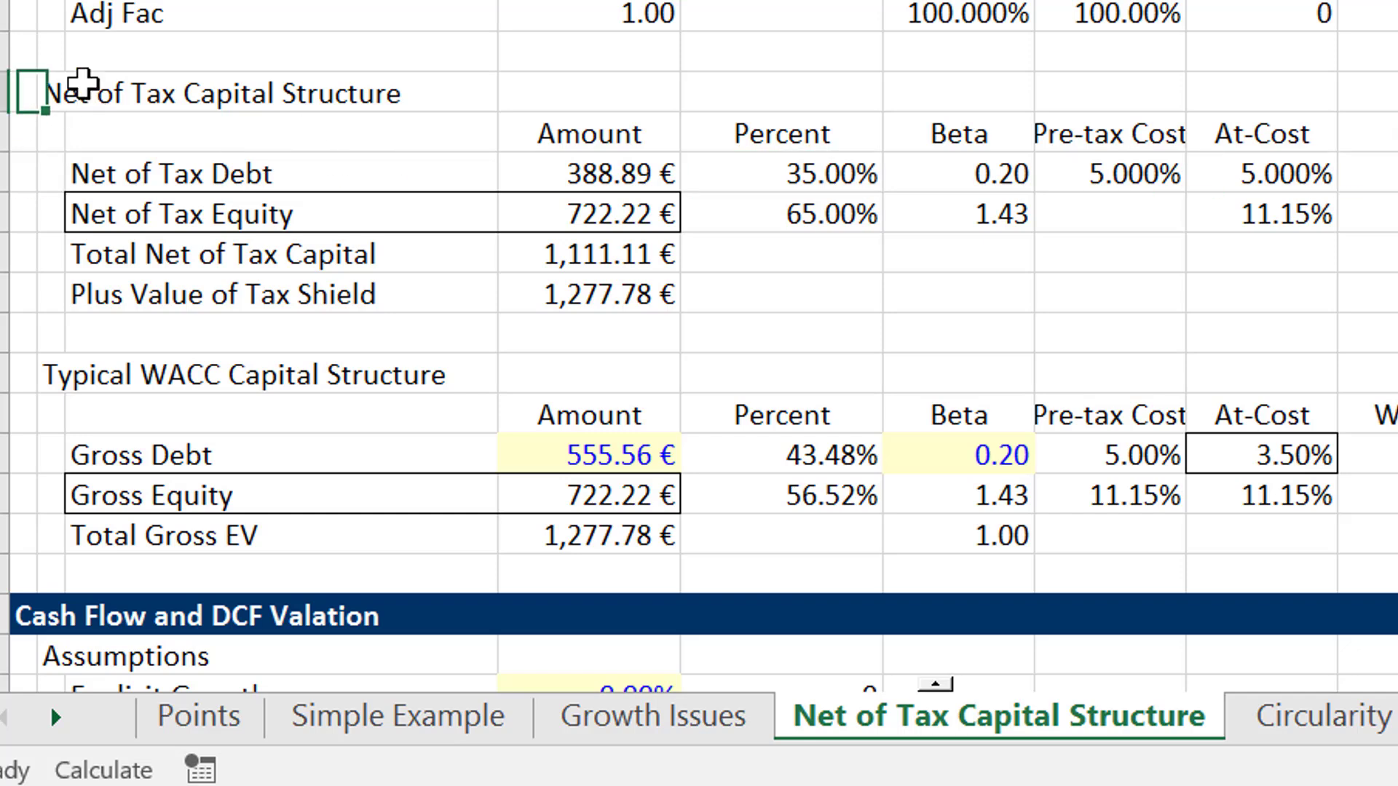
{"action": "key", "text": "Right"}
{"action": "key", "text": "ctrl+b"}
{"action": "key", "text": "Down"}
{"action": "key", "text": "Down"}
{"action": "key", "text": "Down"}
{"action": "key", "text": "Down"}
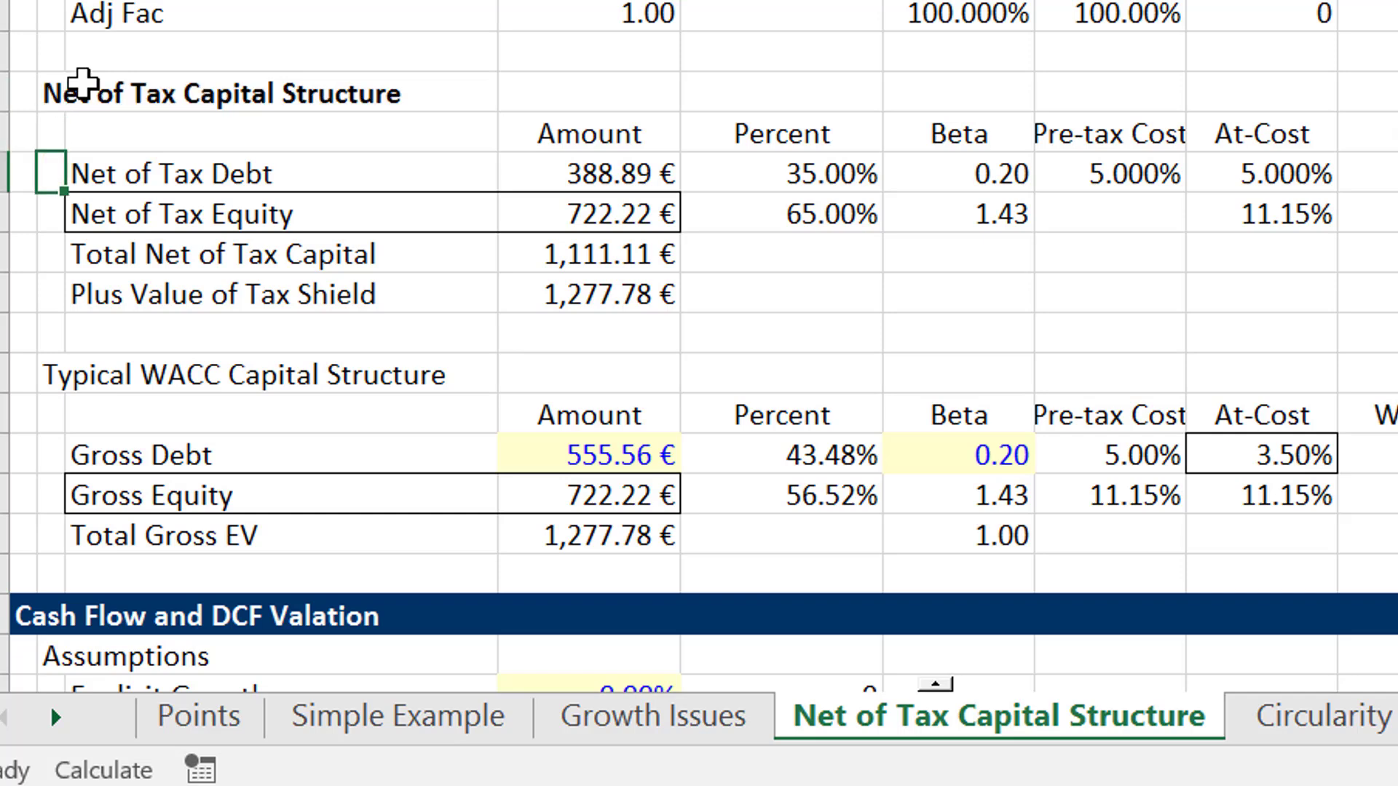
{"action": "key", "text": "Right"}
{"action": "key", "text": "Right"}
{"action": "key", "text": "Right"}
{"action": "key", "text": "Up"}
{"action": "key", "text": "Up"}
{"action": "key", "text": "Left"}
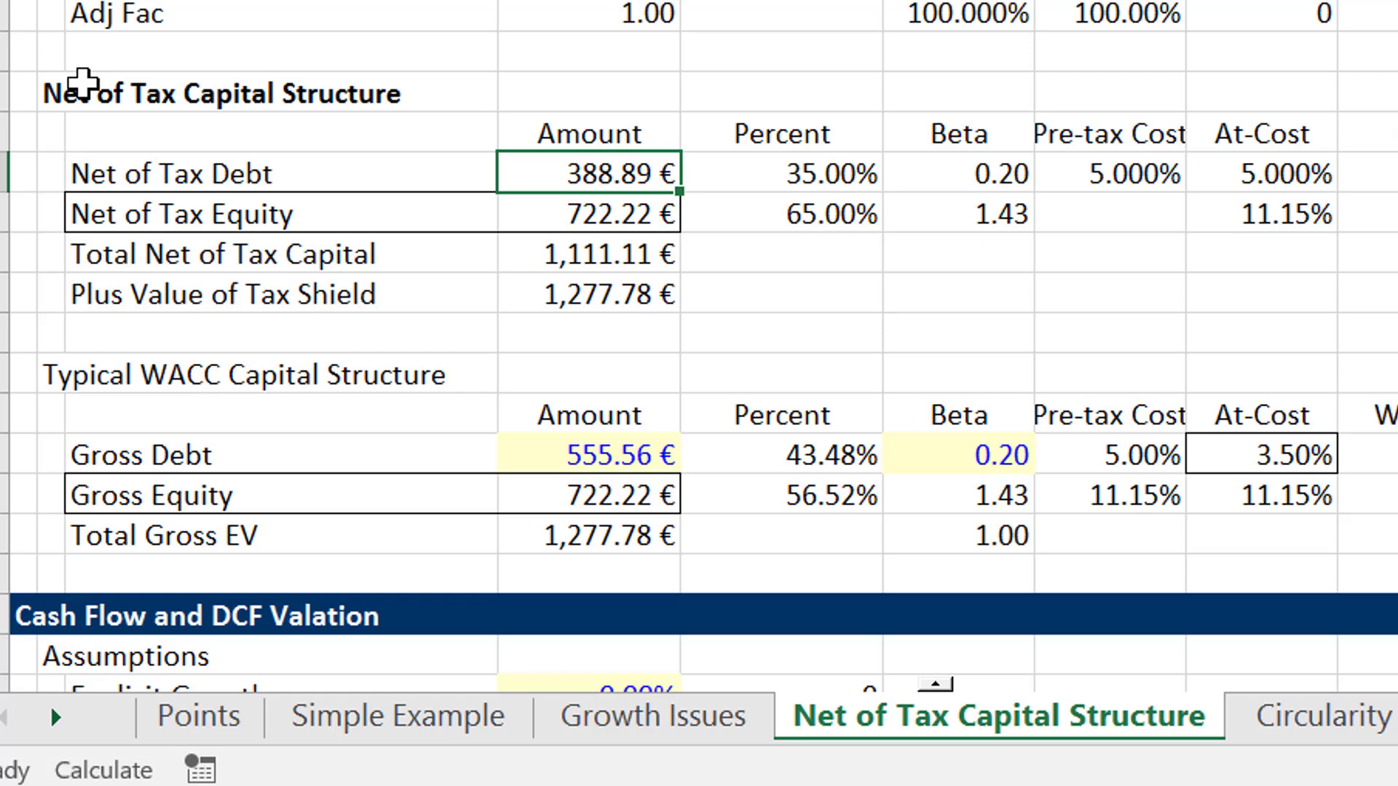
Step: Bold the Typical WACC Capital Structure title
{"action": "key", "text": "Down"}
{"action": "key", "text": "Down"}
{"action": "key", "text": "Down"}
{"action": "key", "text": "Down"}
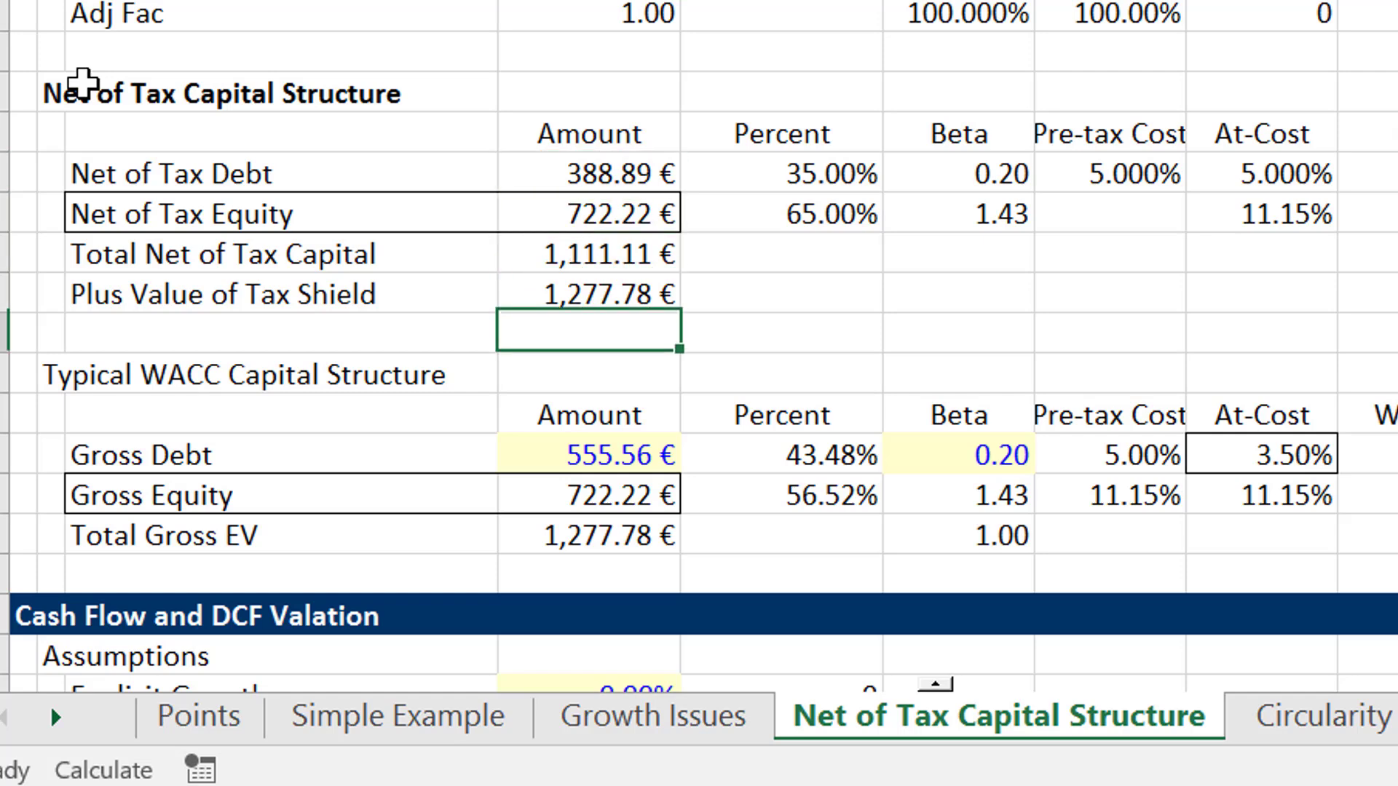
{"action": "key", "text": "Down"}
{"action": "key", "text": "Left"}
{"action": "key", "text": "Left"}
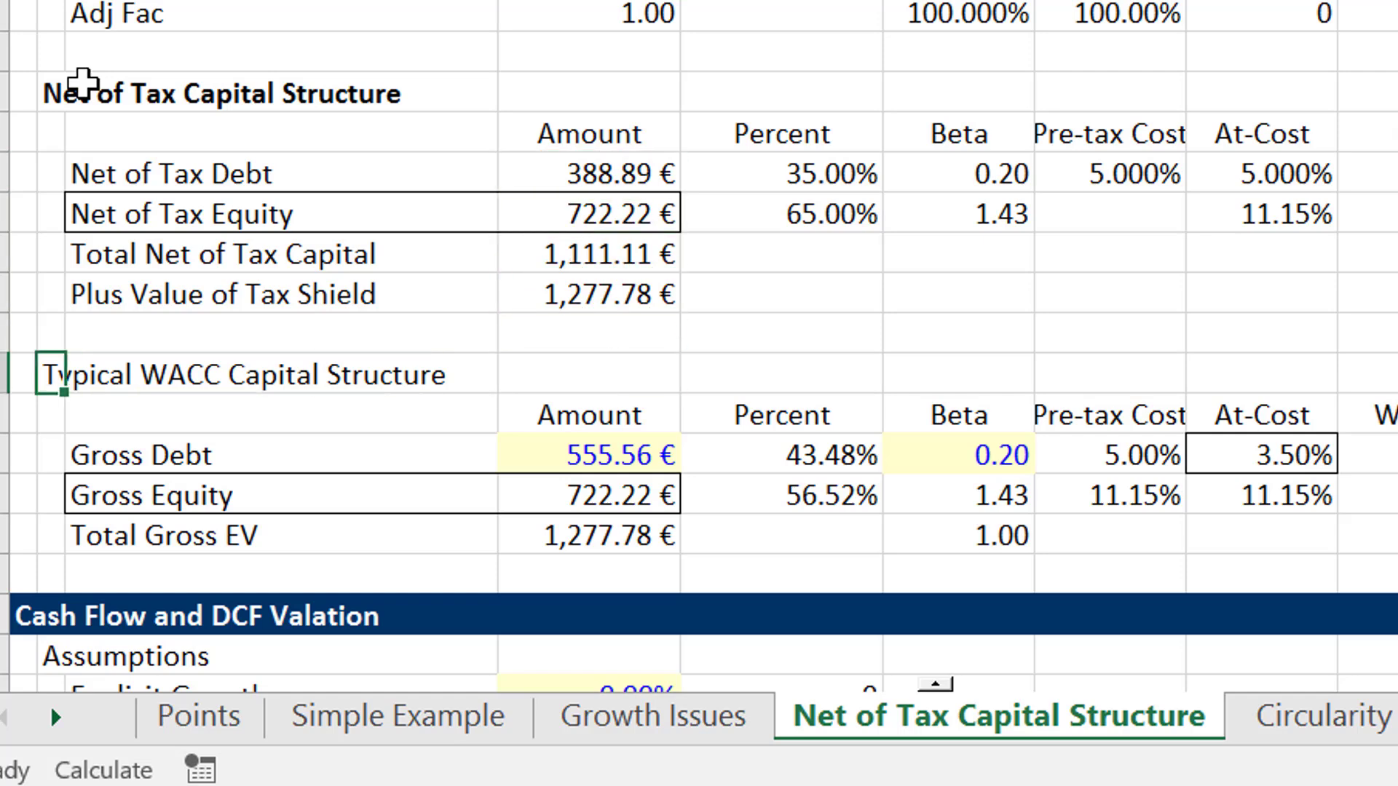
{"action": "key", "text": "ctrl+b"}
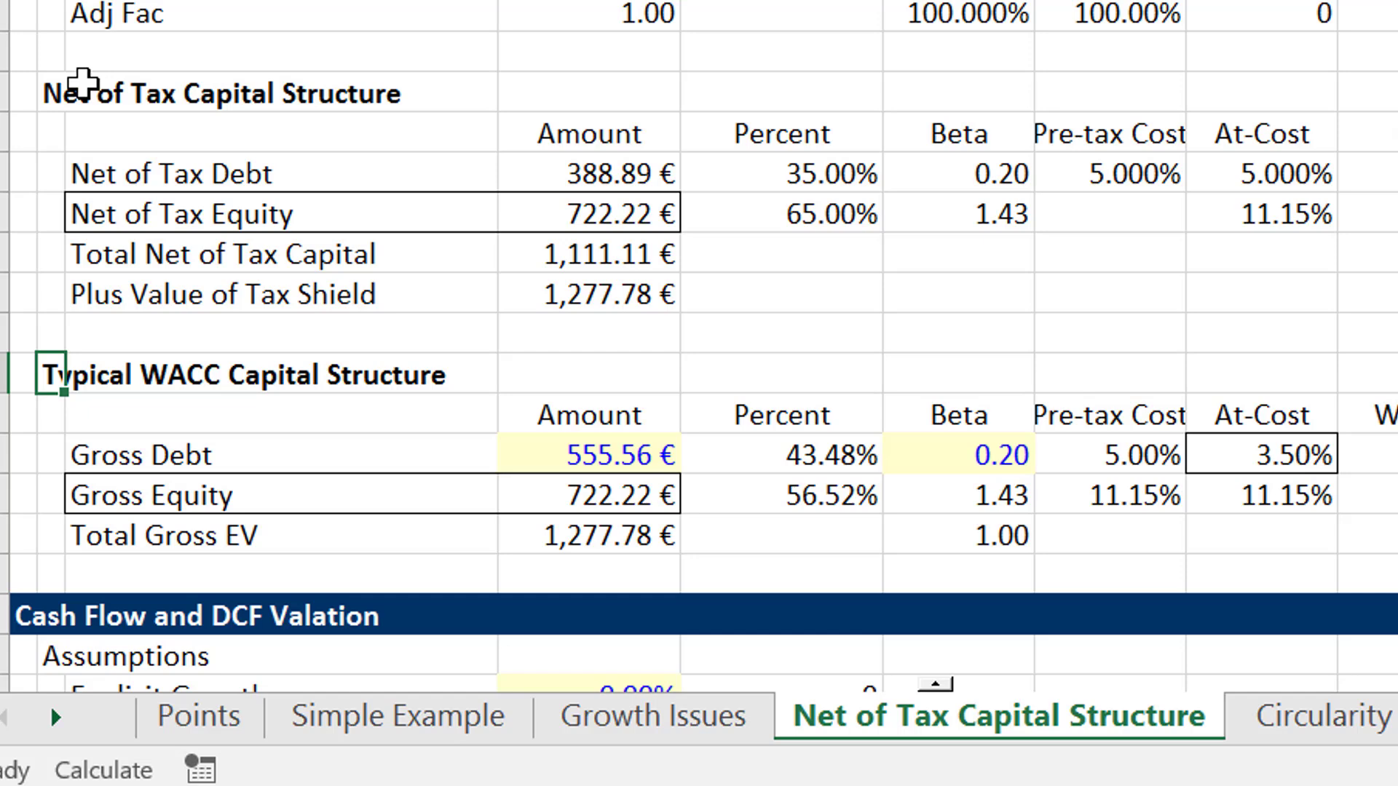
Step: Select the Tax Shield, Total Gross EV and Gross Debt label/amount rows for borders
{"action": "key", "text": "Up"}
{"action": "key", "text": "Up"}
{"action": "key", "text": "Right"}
{"action": "key", "text": "shift+Right"}
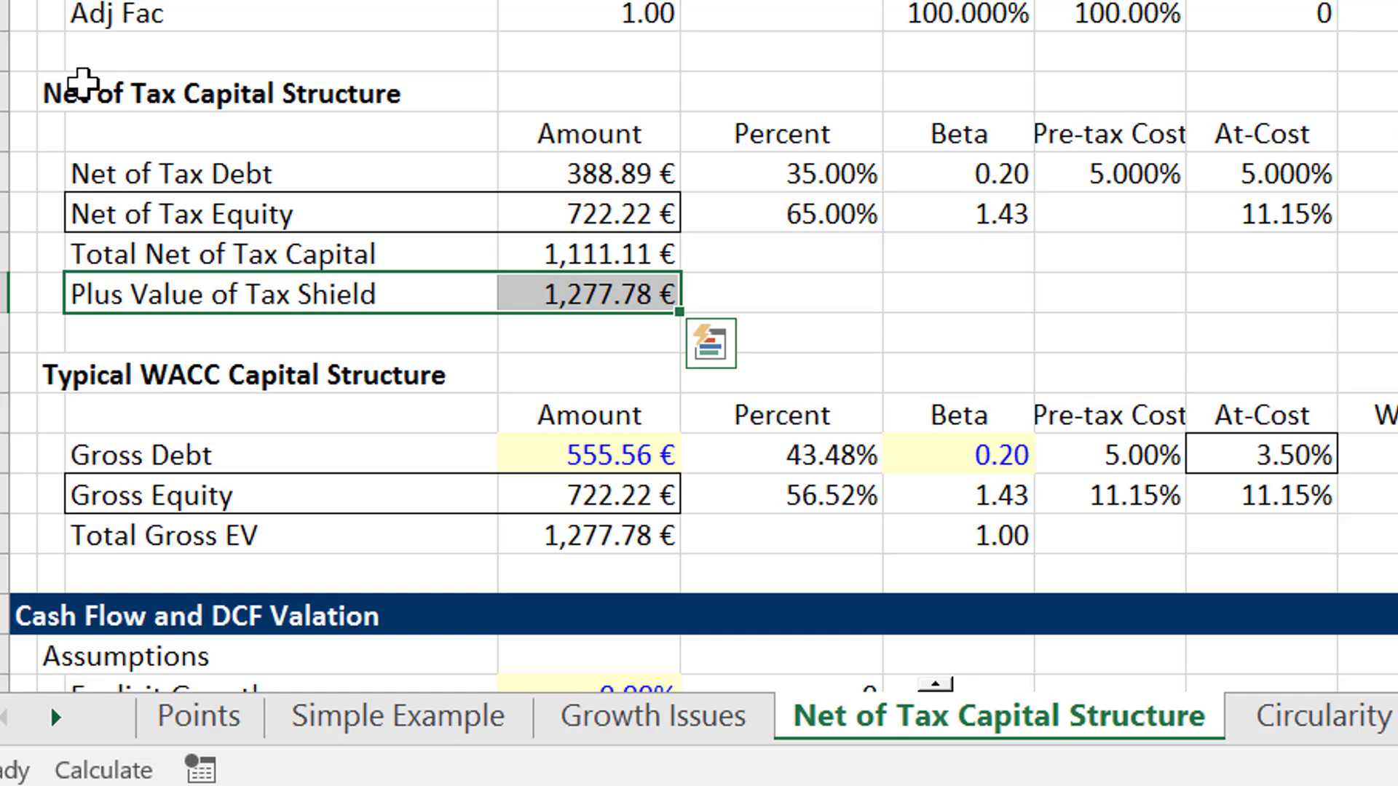
{"action": "key", "text": "Down"}
{"action": "key", "text": "Down"}
{"action": "key", "text": "Down"}
{"action": "key", "text": "Down"}
{"action": "key", "text": "Down"}
{"action": "key", "text": "Down"}
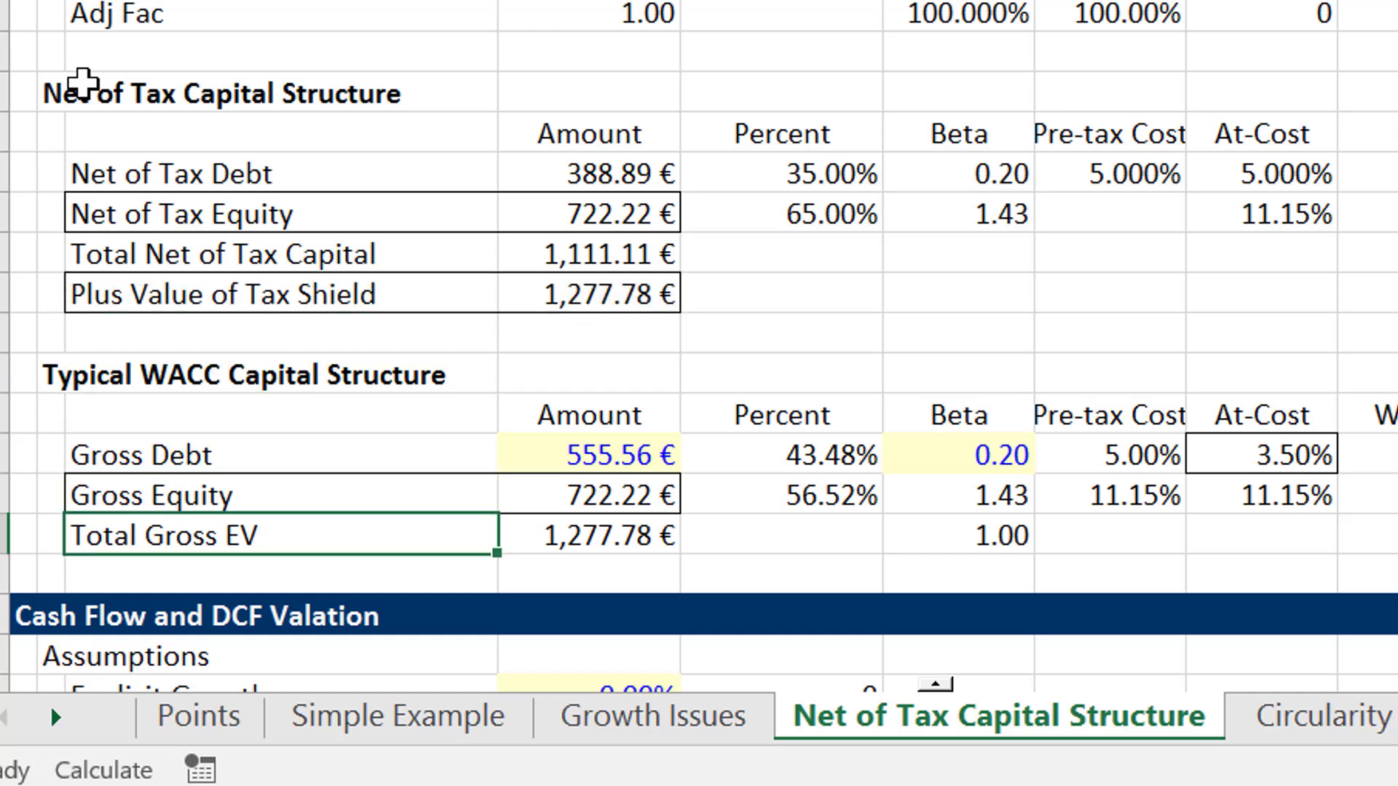
{"action": "key", "text": "shift+Right"}
{"action": "key", "text": "shift+Right"}
{"action": "key", "text": "shift+Left"}
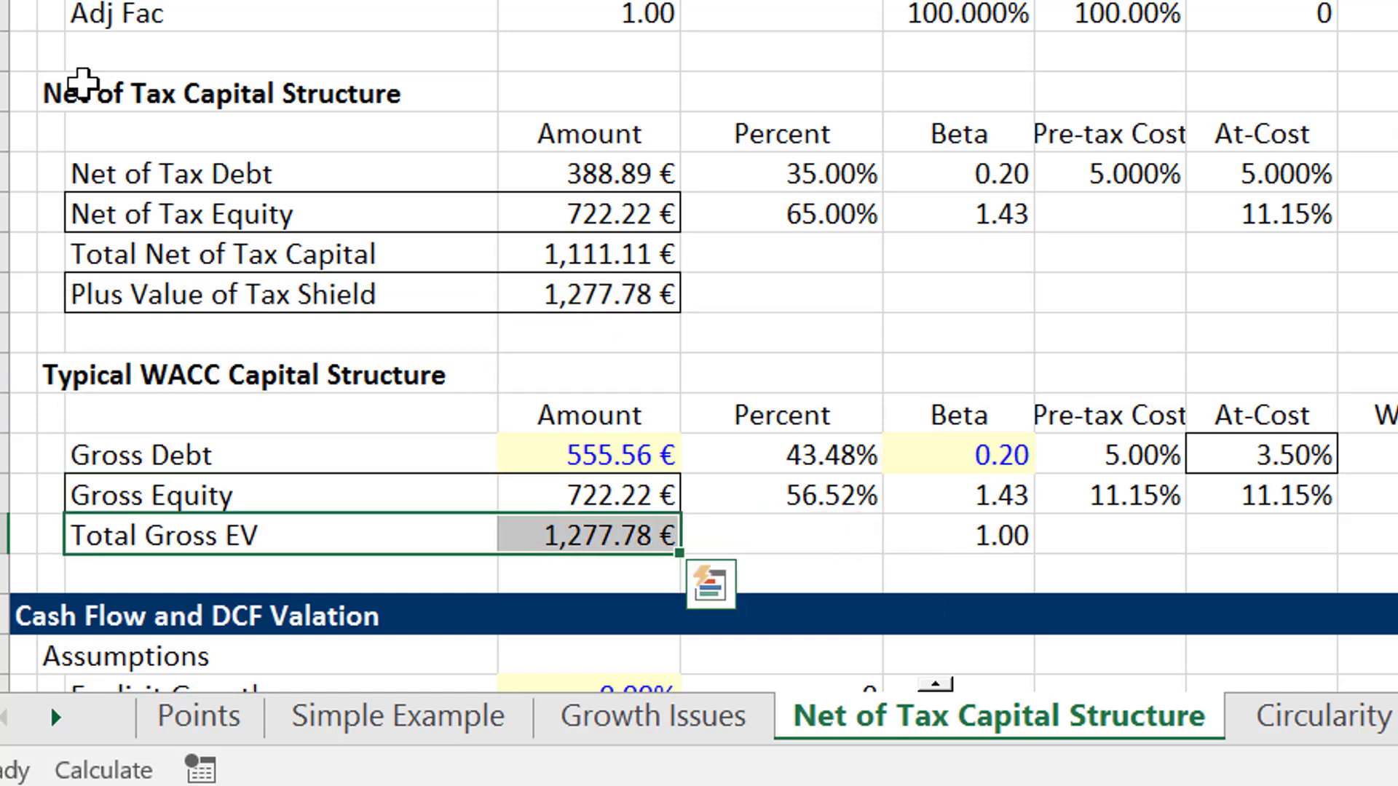
{"action": "key", "text": "Up"}
{"action": "key", "text": "Up"}
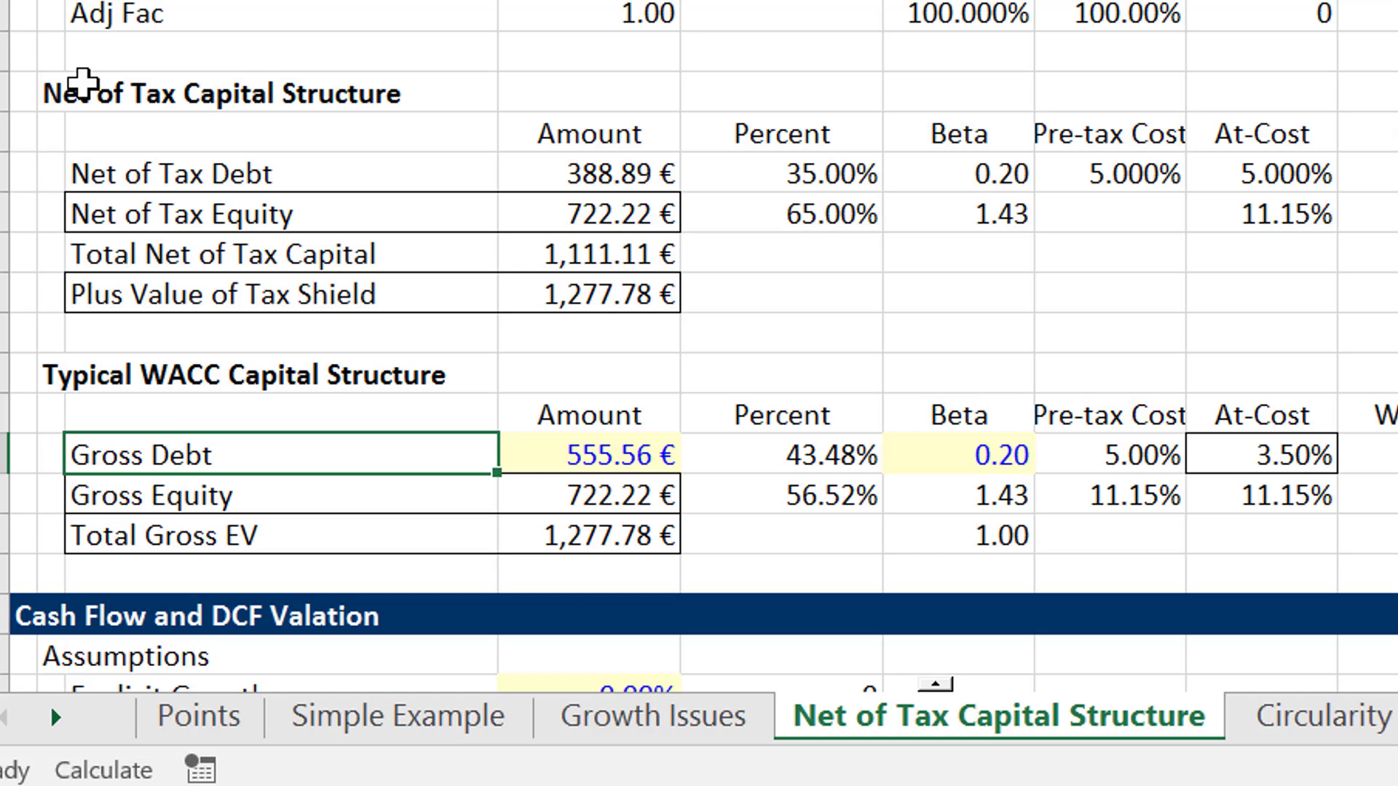
{"action": "key", "text": "Right"}
{"action": "key", "text": "Right"}
{"action": "key", "text": "Right"}
{"action": "key", "text": "Right"}
{"action": "key", "text": "Right"}
{"action": "key", "text": "Down"}
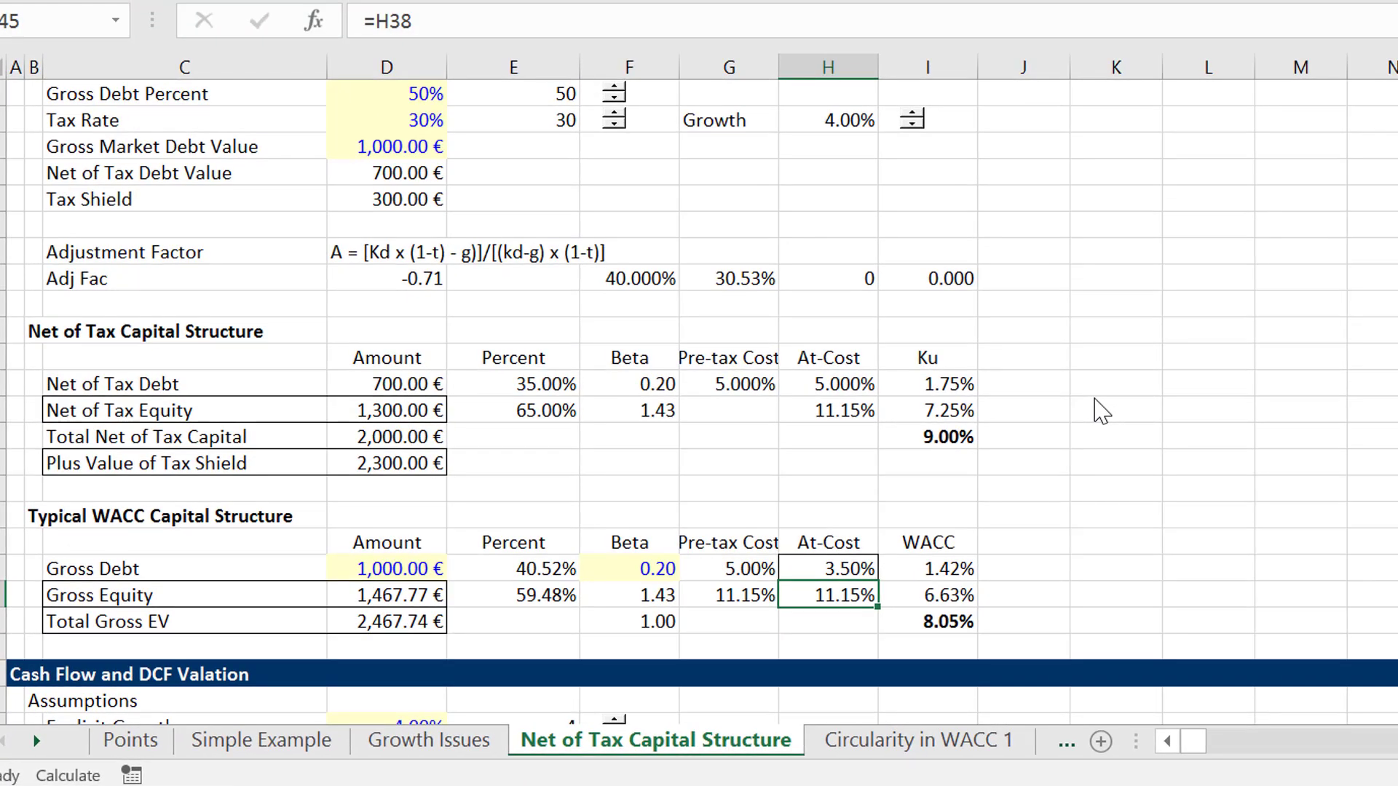
Step: Show the File Info page for the WACC Adjustments workbook
{"action": "left_click", "coordinate": [1251, 447]}
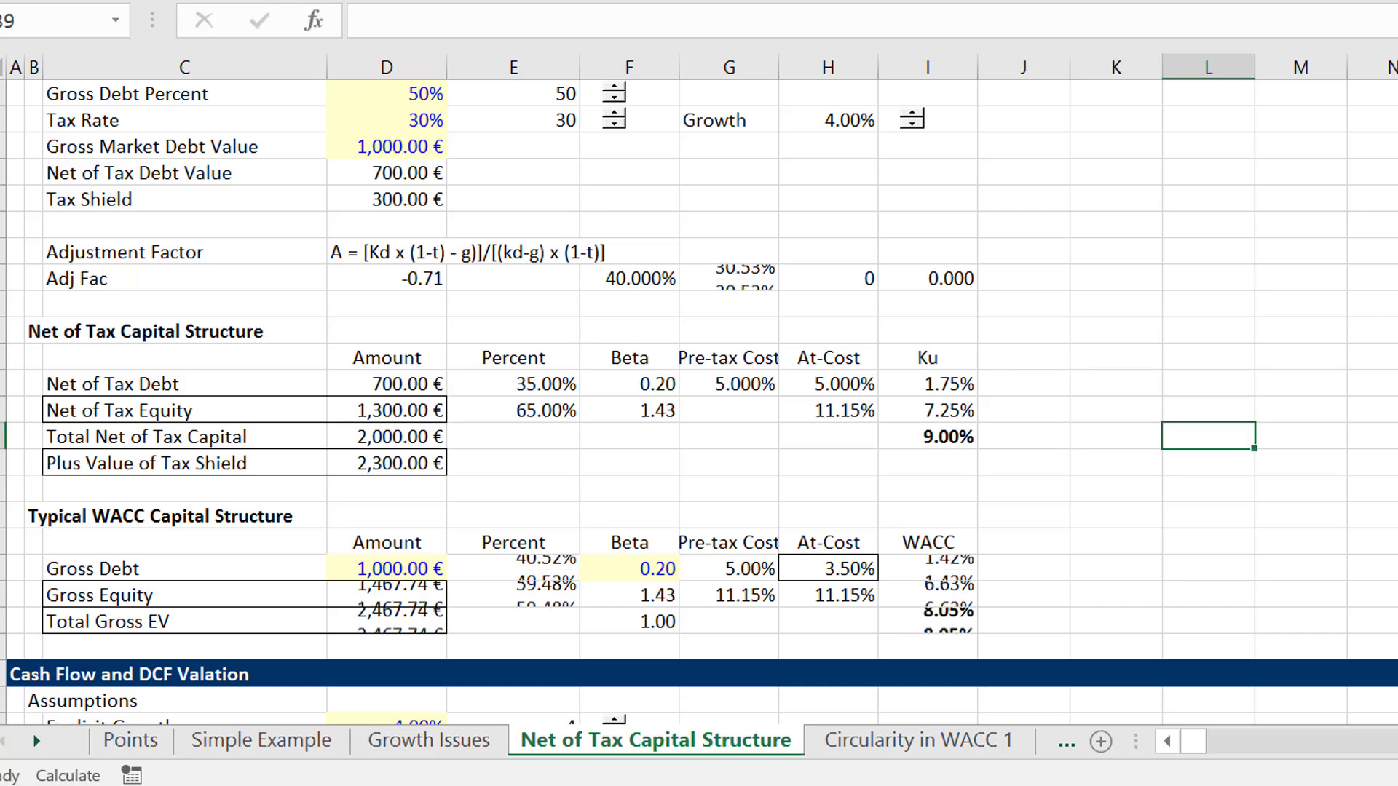
{"action": "key", "text": "alt+f"}
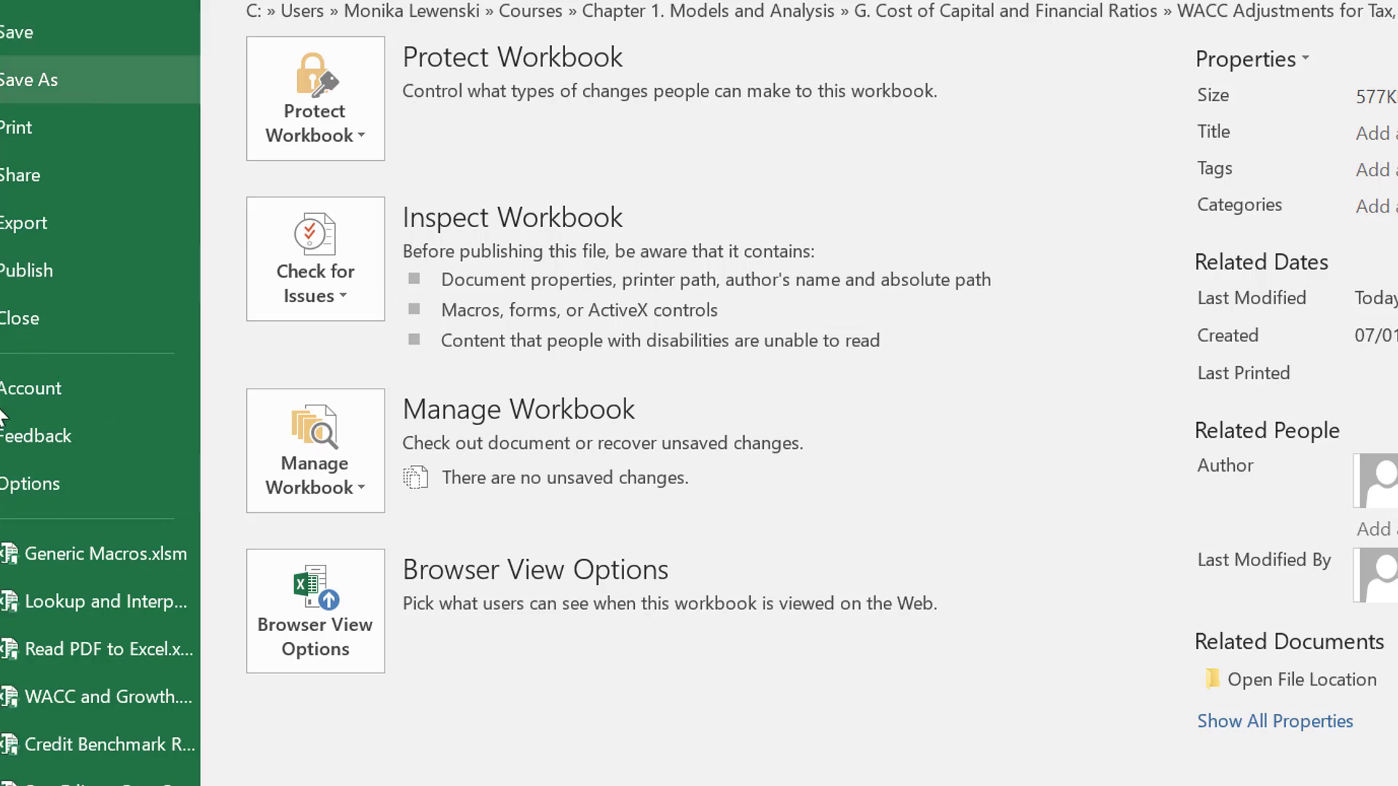
Step: Disable iterative calculation in Excel Options > Formulas and accept the circular-reference warning
{"action": "left_click", "coordinate": [102, 483]}
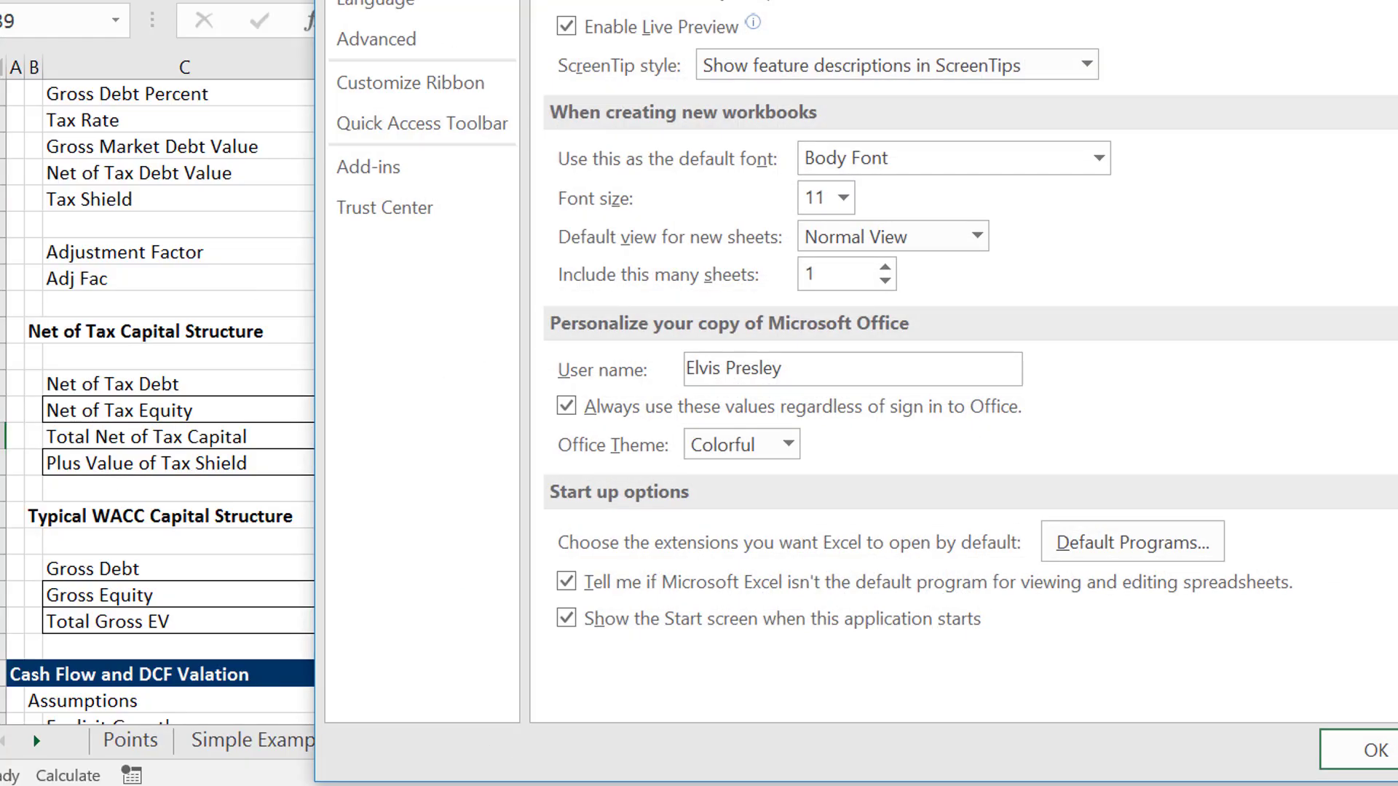
{"action": "key", "text": "Down"}
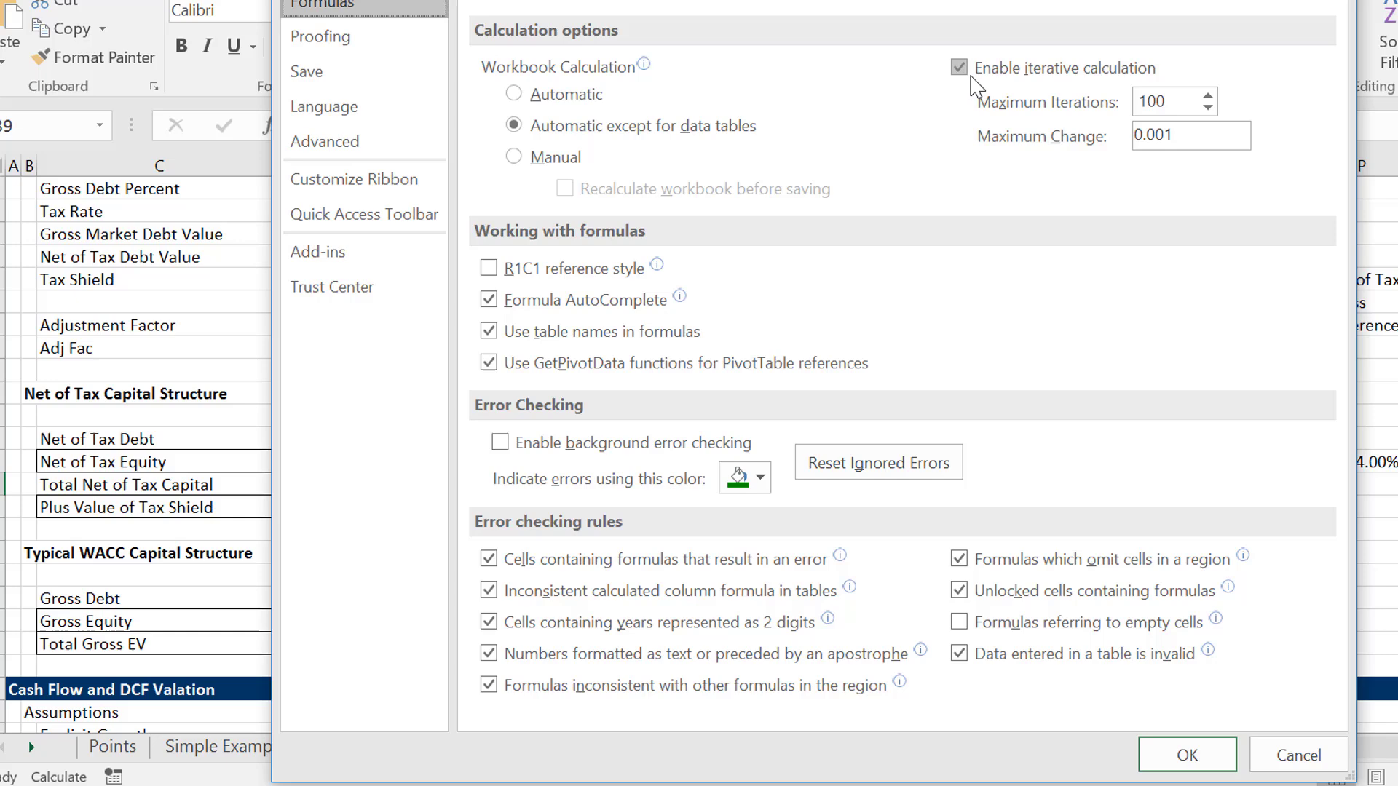
{"action": "left_click", "coordinate": [950, 73]}
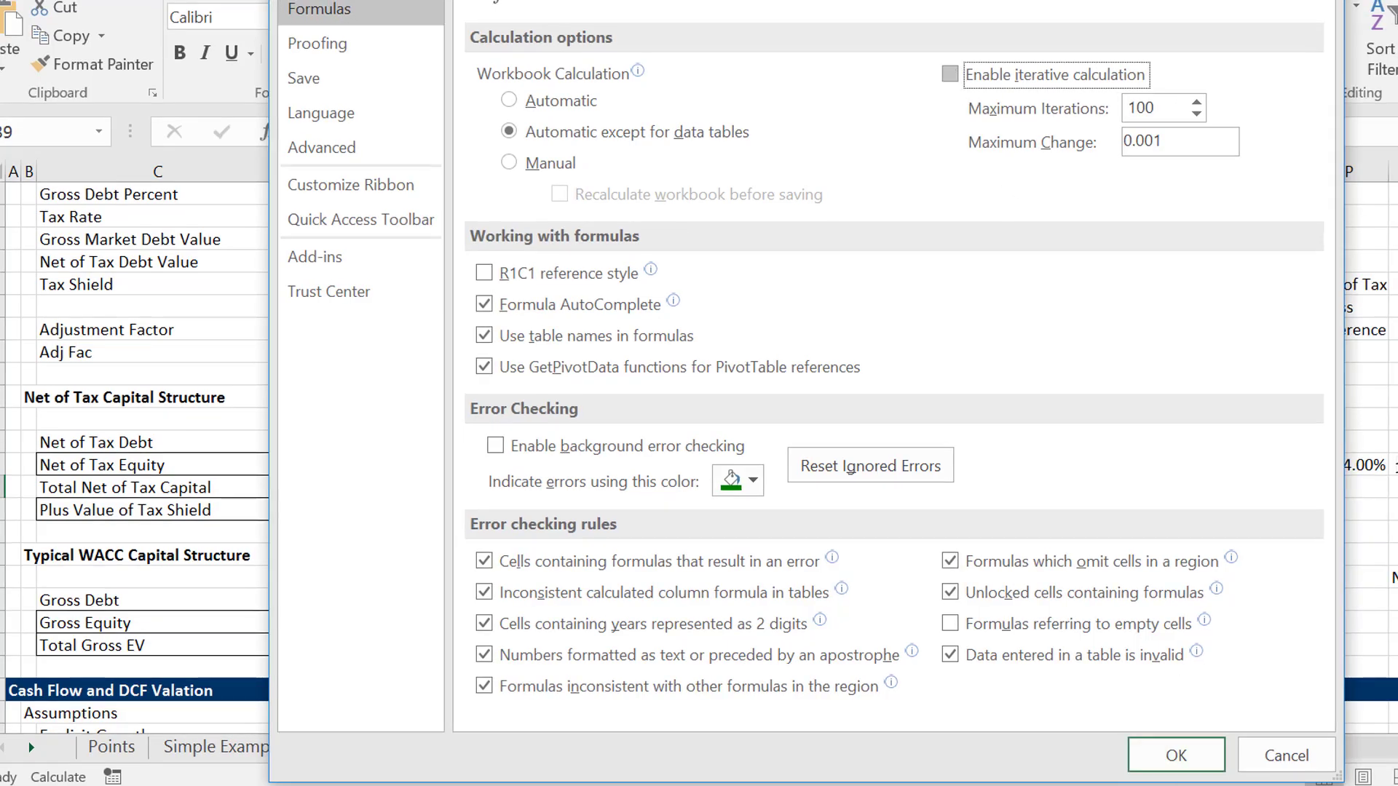
{"action": "left_click", "coordinate": [1176, 761]}
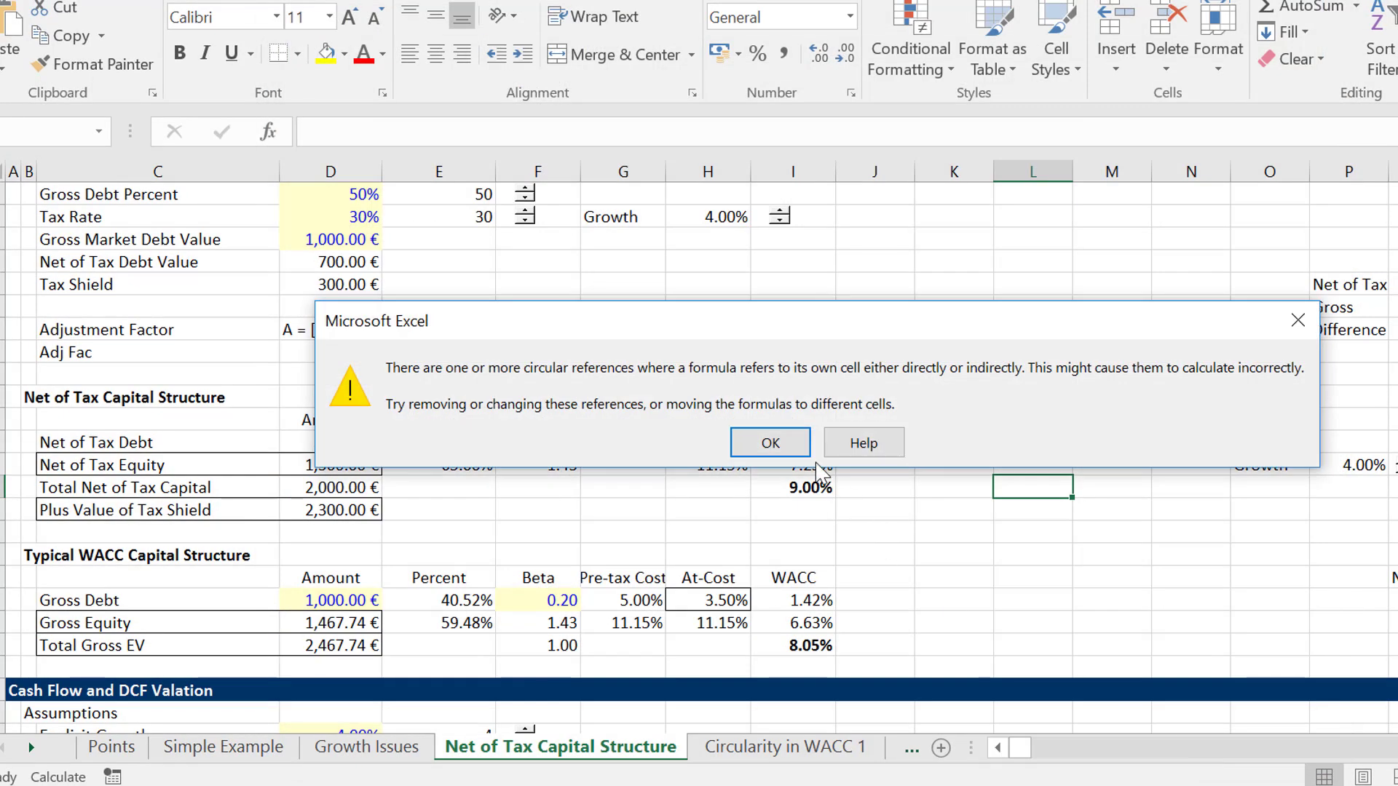
{"action": "left_click", "coordinate": [785, 448]}
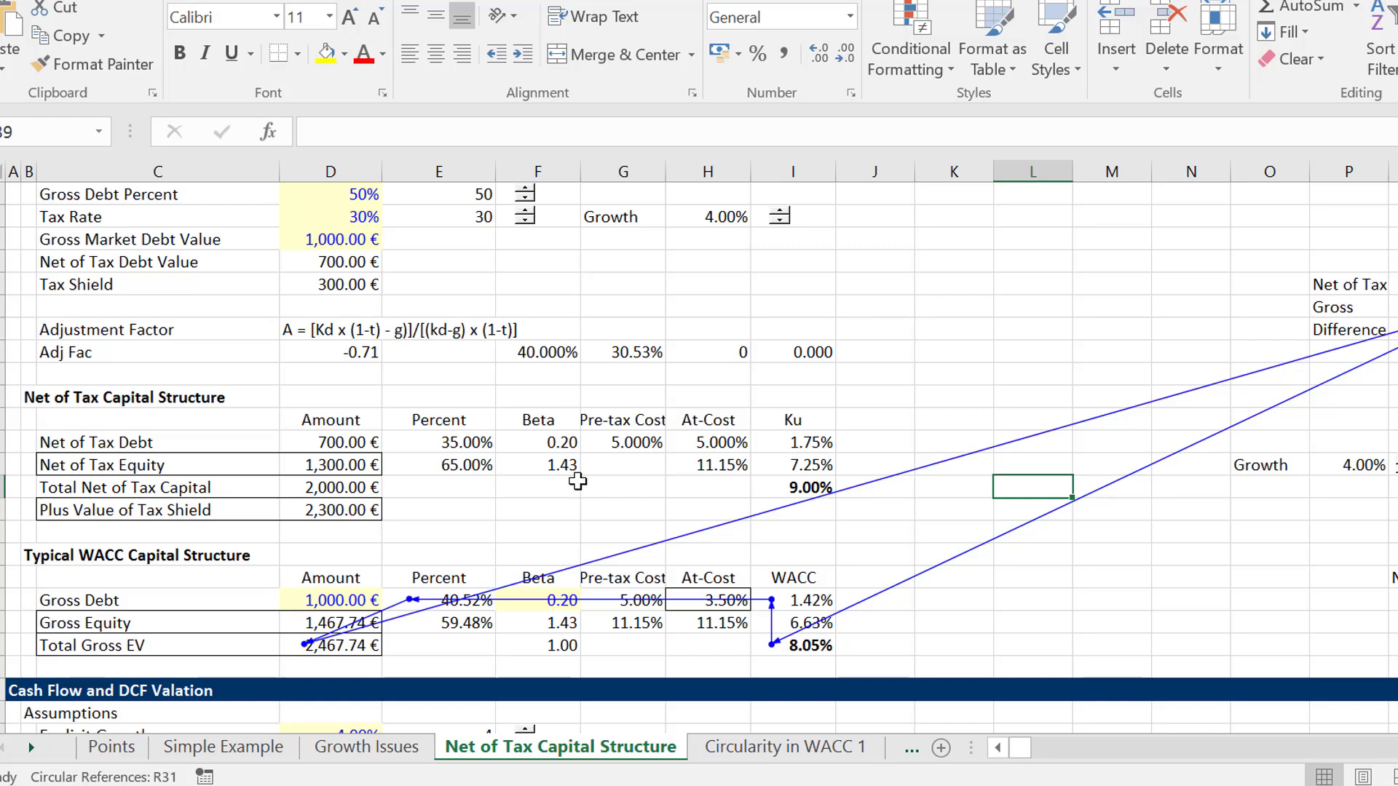
{"action": "left_click", "coordinate": [1063, 304]}
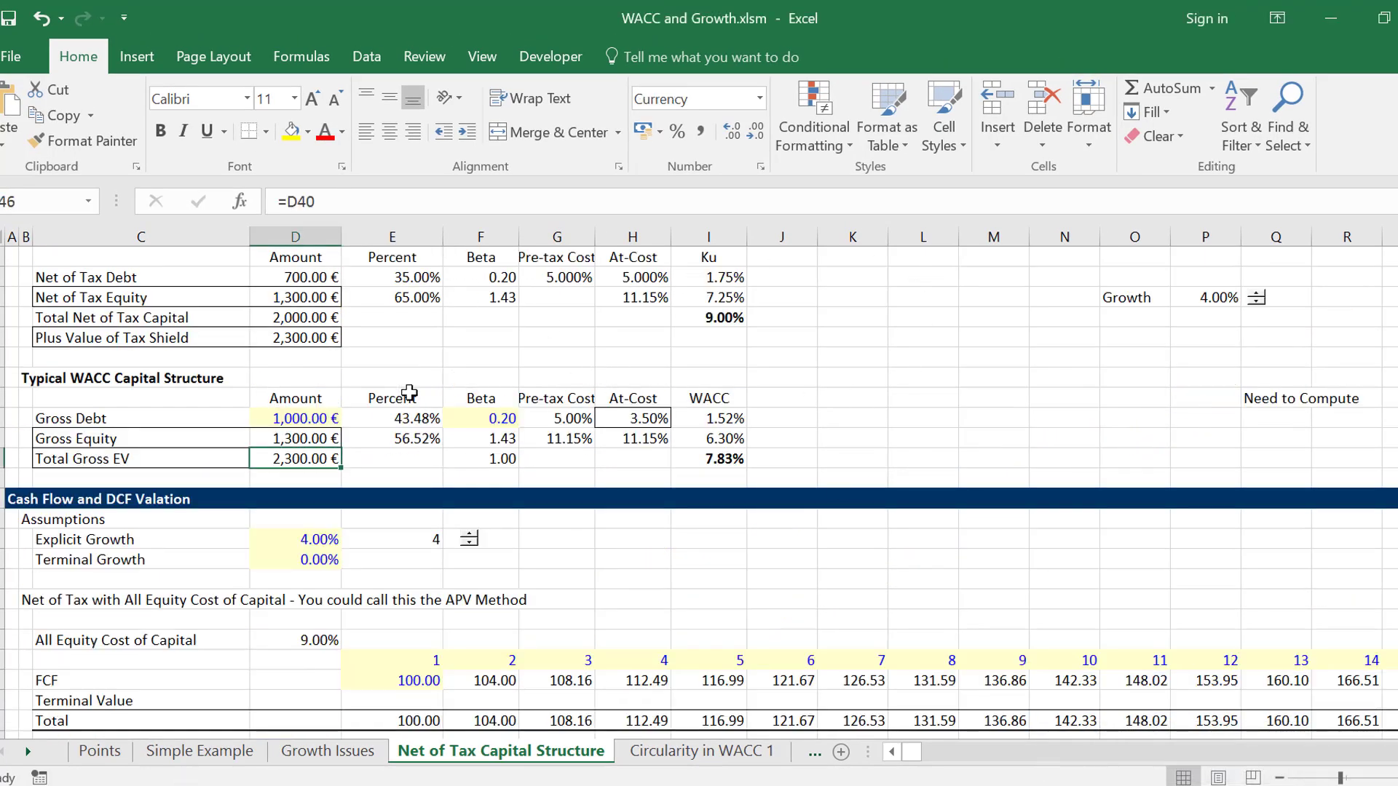
Step: Rename the Total Gross EV label to 'True Value of Company', correcting the typos
{"action": "key", "text": "Left"}
{"action": "key", "text": "Left"}
{"action": "key", "text": "Up"}
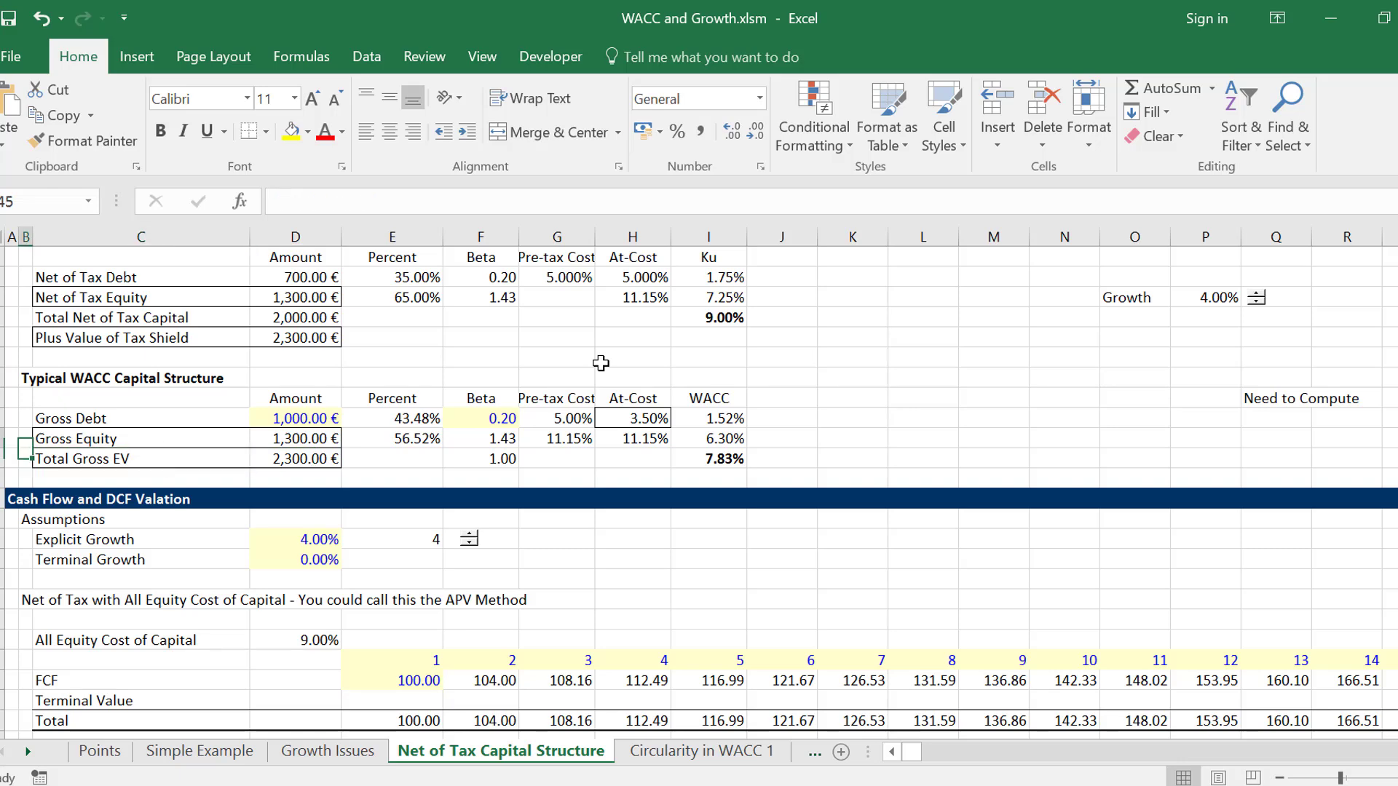
{"action": "key", "text": "Up"}
{"action": "key", "text": "Up"}
{"action": "key", "text": "Up"}
{"action": "key", "text": "Up"}
{"action": "key", "text": "Up"}
{"action": "key", "text": "Up"}
{"action": "key", "text": "Up"}
{"action": "key", "text": "Up"}
{"action": "key", "text": "Up"}
{"action": "key", "text": "Up"}
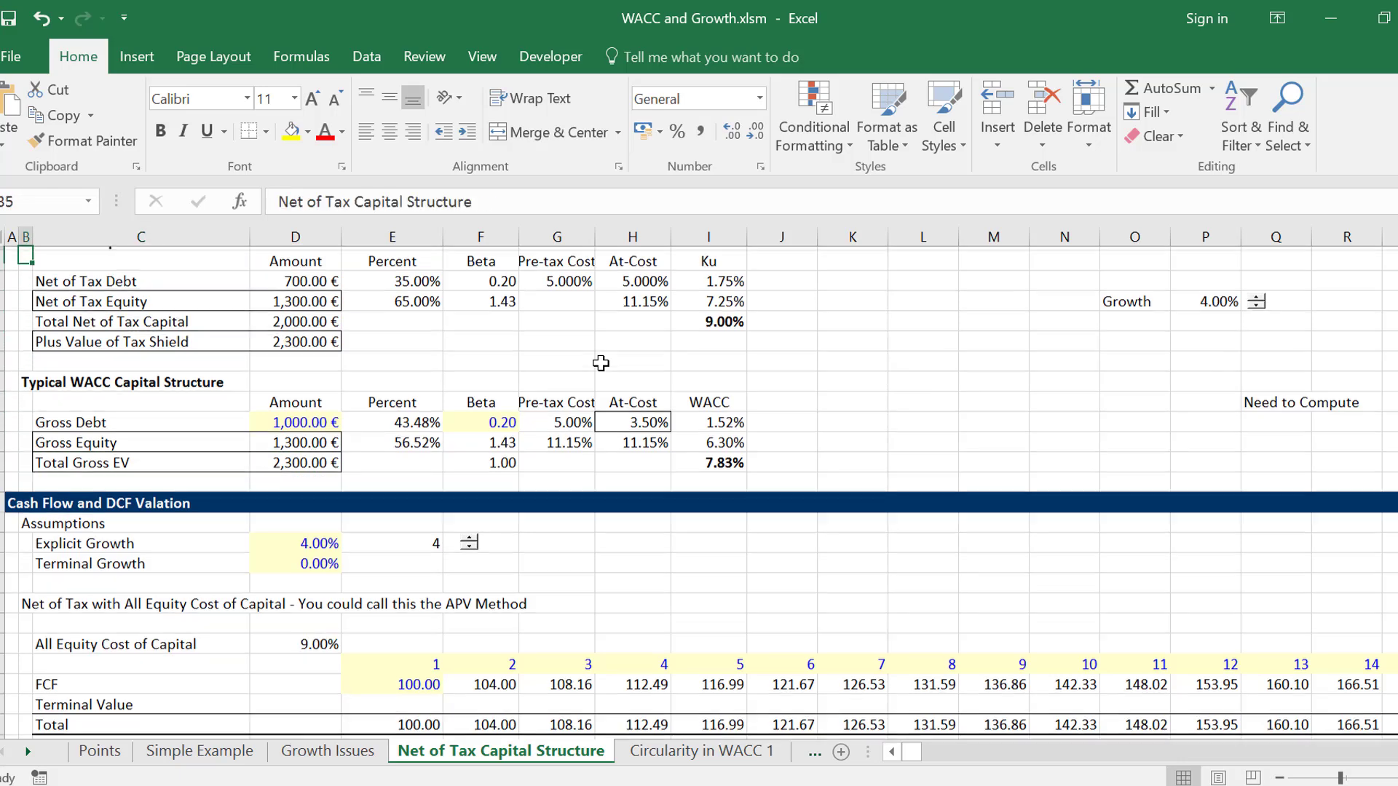
{"action": "scroll", "coordinate": [600, 362], "scroll_direction": "up", "scroll_amount": 1}
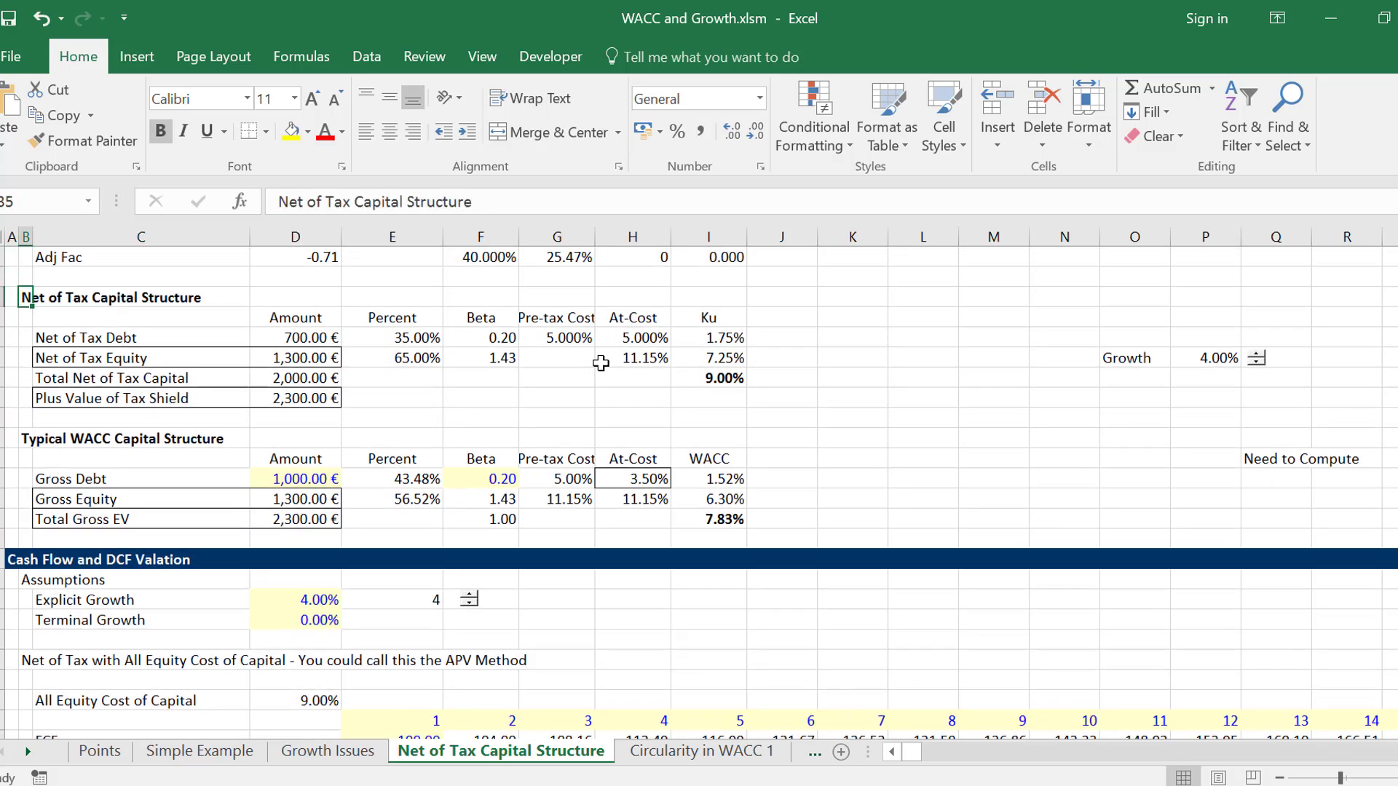
{"action": "key", "text": "Right"}
{"action": "key", "text": "Right"}
{"action": "key", "text": "Down"}
{"action": "key", "text": "Down"}
{"action": "key", "text": "Down"}
{"action": "key", "text": "Down"}
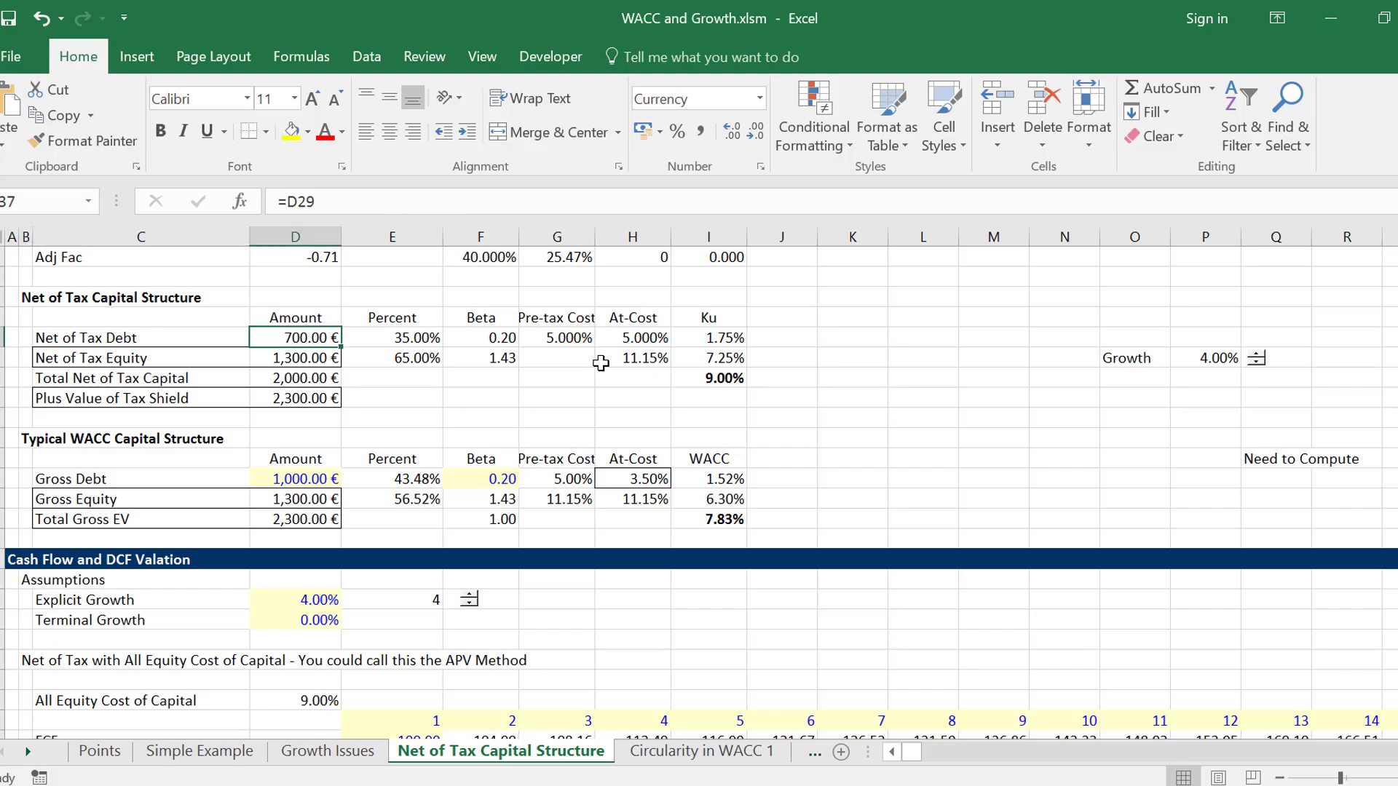
{"action": "key", "text": "Down"}
{"action": "key", "text": "Down"}
{"action": "key", "text": "Down"}
{"action": "key", "text": "Down"}
{"action": "key", "text": "Down"}
{"action": "key", "text": "Down"}
{"action": "key", "text": "Down"}
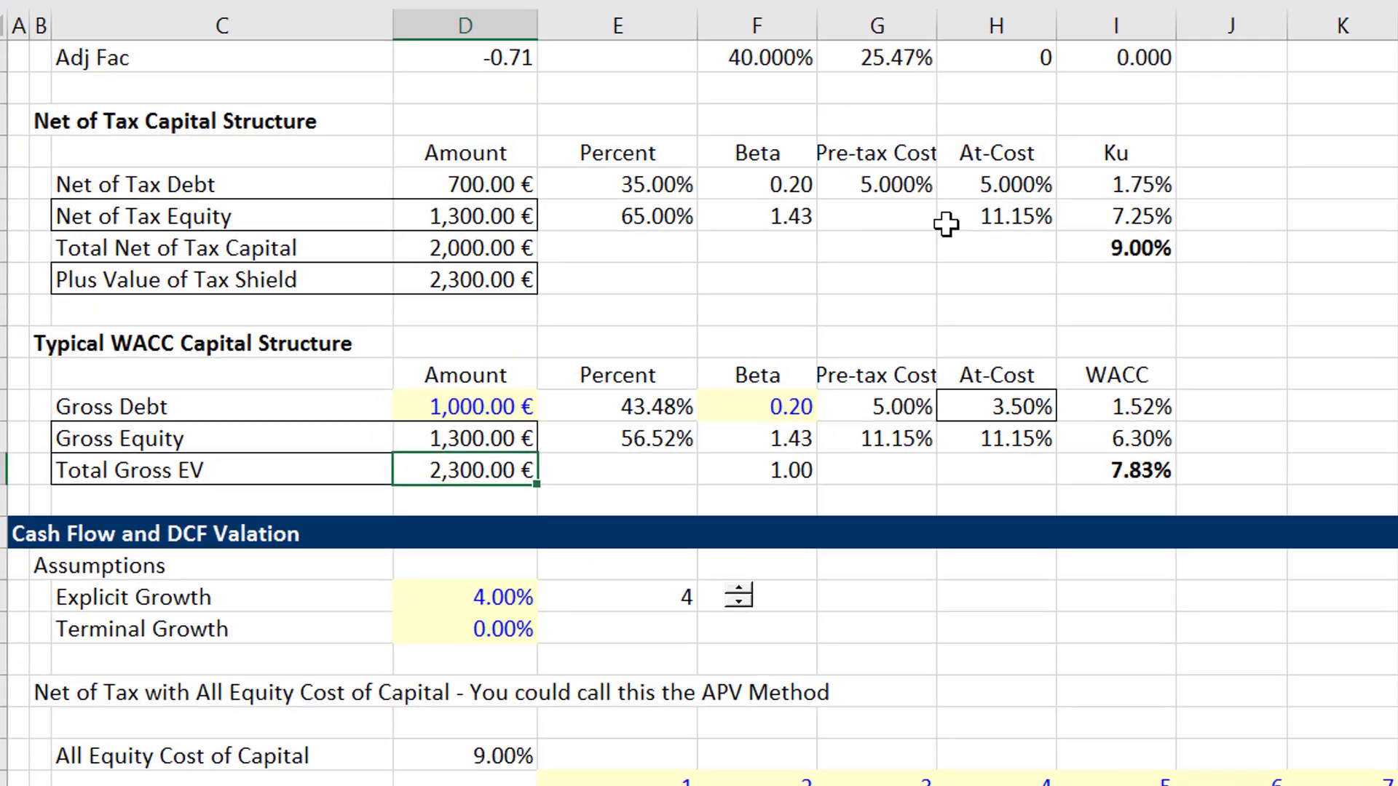
{"action": "key", "text": "Left"}
{"action": "type", "text": "True "}
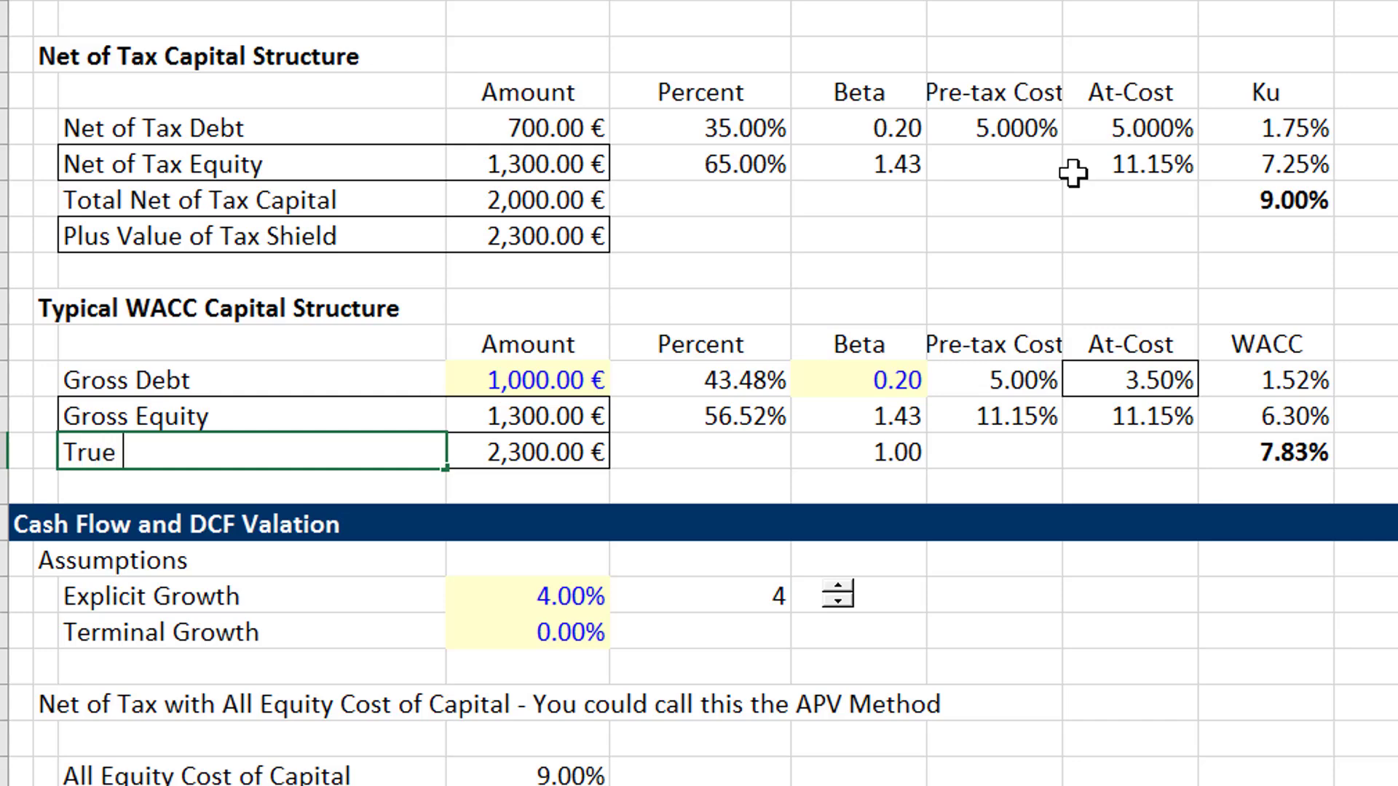
{"action": "type", "text": "Value of "}
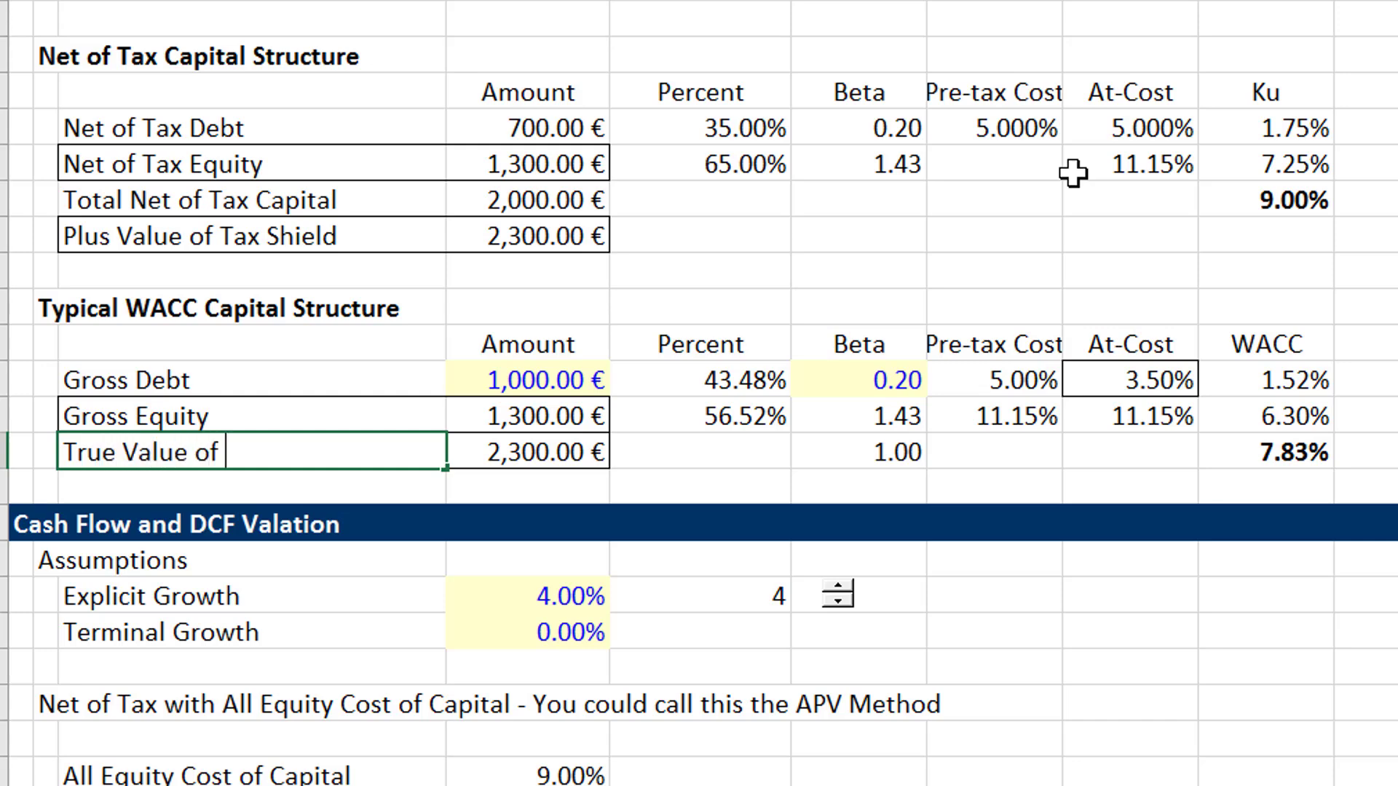
{"action": "type", "text": "Compar"}
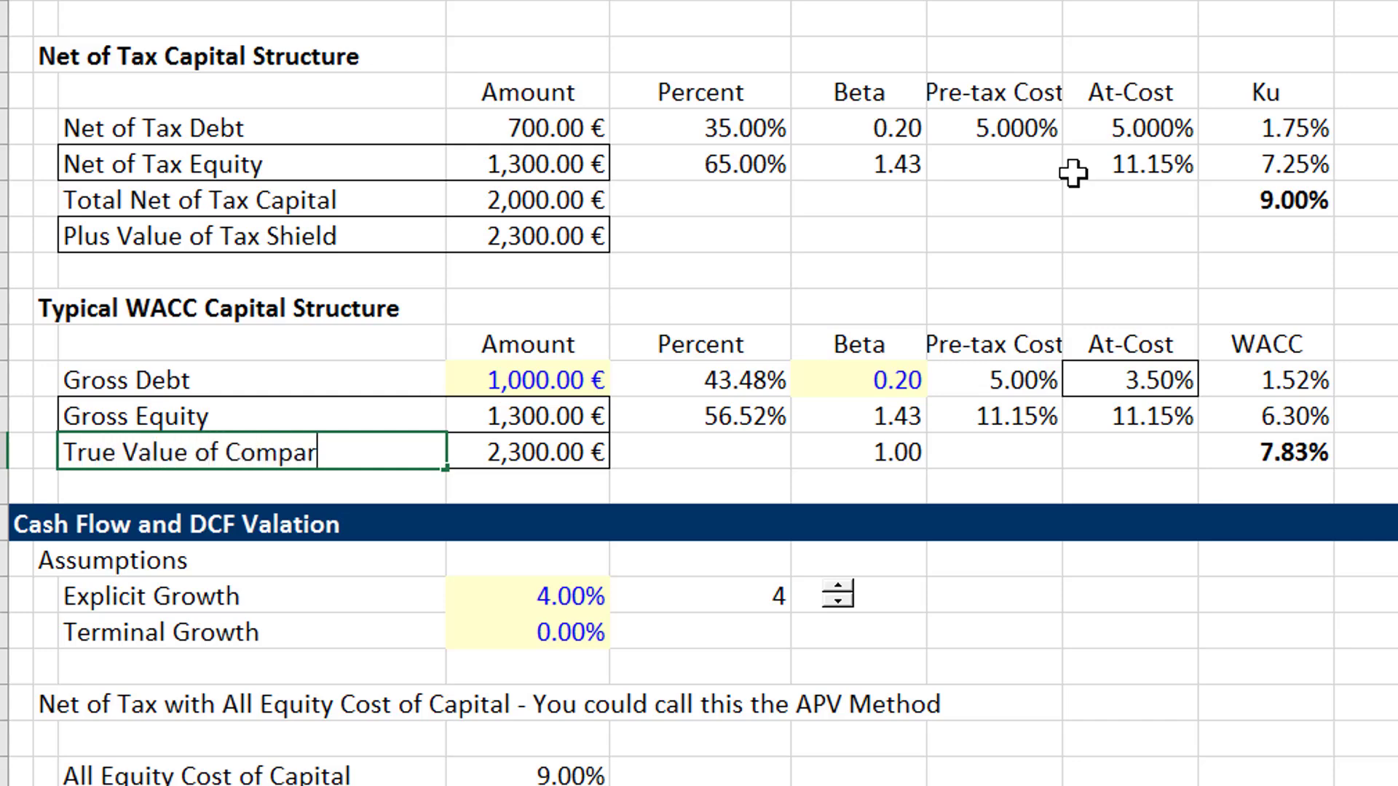
{"action": "key", "text": "BackSpace"}
{"action": "key", "text": "BackSpace"}
{"action": "key", "text": "BackSpace"}
{"action": "type", "text": "pan"}
{"action": "type", "text": "ny"}
{"action": "key", "text": "Return"}
{"action": "key", "text": "Up"}
{"action": "key", "text": "F2"}
{"action": "key", "text": "Left"}
{"action": "key", "text": "Left"}
{"action": "key", "text": "Right"}
{"action": "key", "text": "BackSpace"}
{"action": "key", "text": "Return"}
{"action": "key", "text": "Up"}
{"action": "key", "text": "Right"}
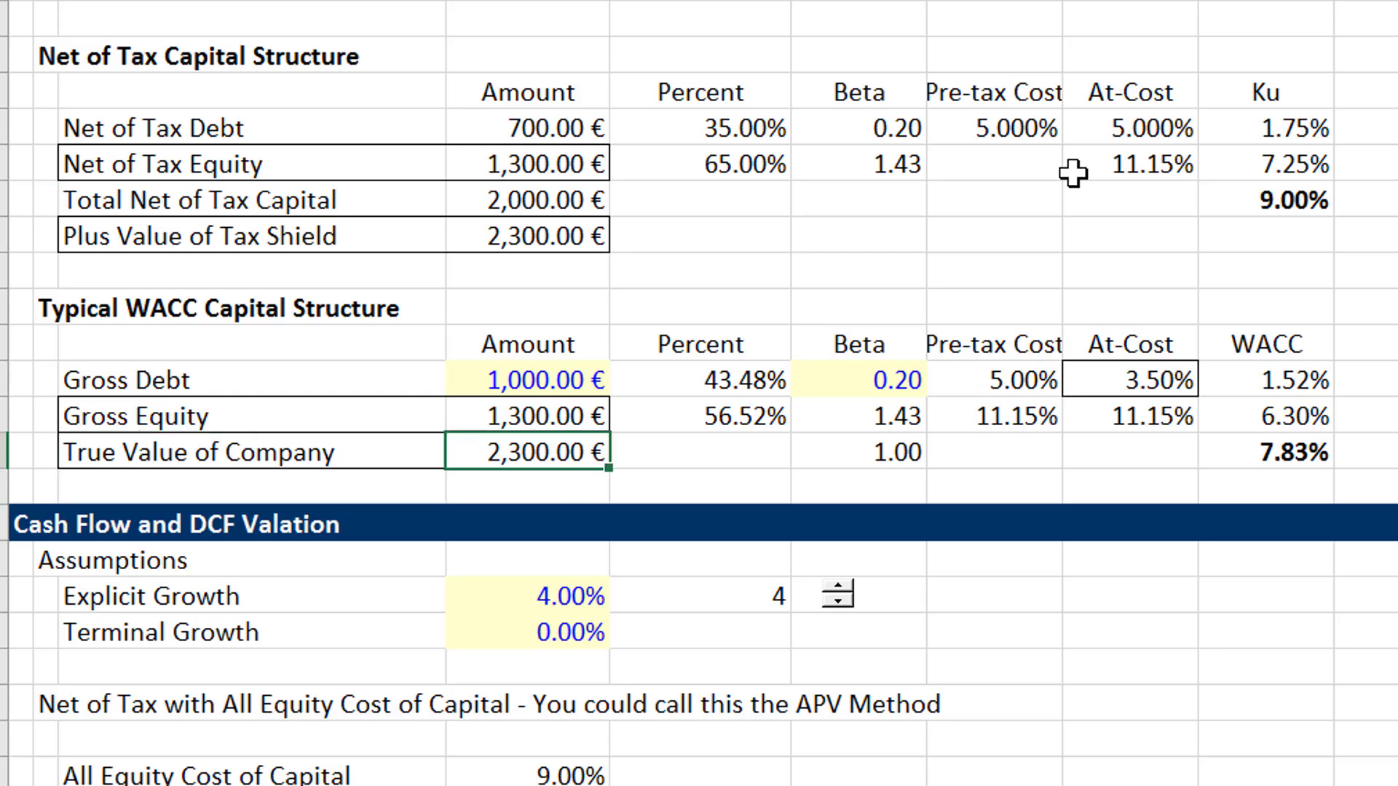
Step: Link its amount by formula to the 2,300.00 € tax-shield value and select the row below
{"action": "type", "text": "="}
{"action": "key", "text": "Up"}
{"action": "key", "text": "Up"}
{"action": "key", "text": "Up"}
{"action": "key", "text": "Up"}
{"action": "key", "text": "Up"}
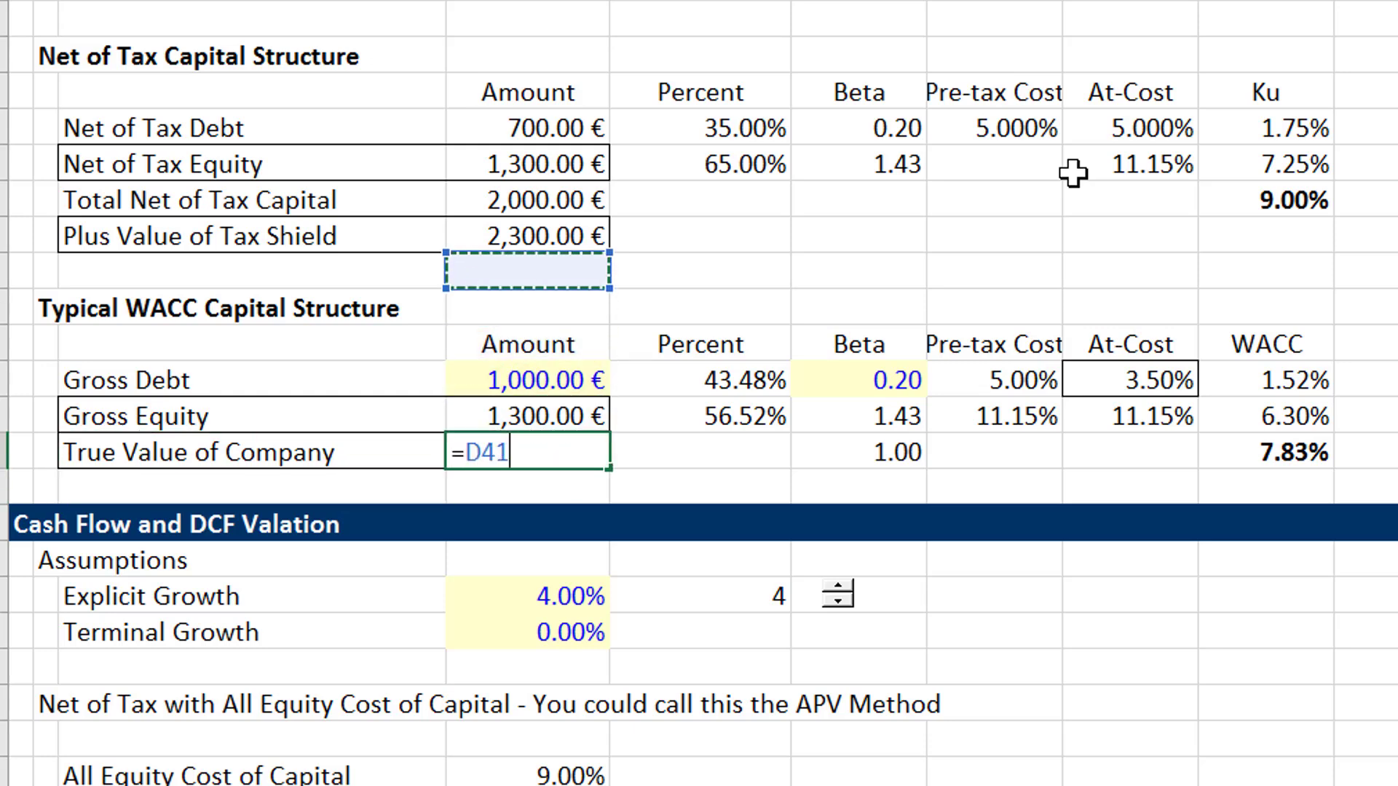
{"action": "key", "text": "Up"}
{"action": "key", "text": "Return"}
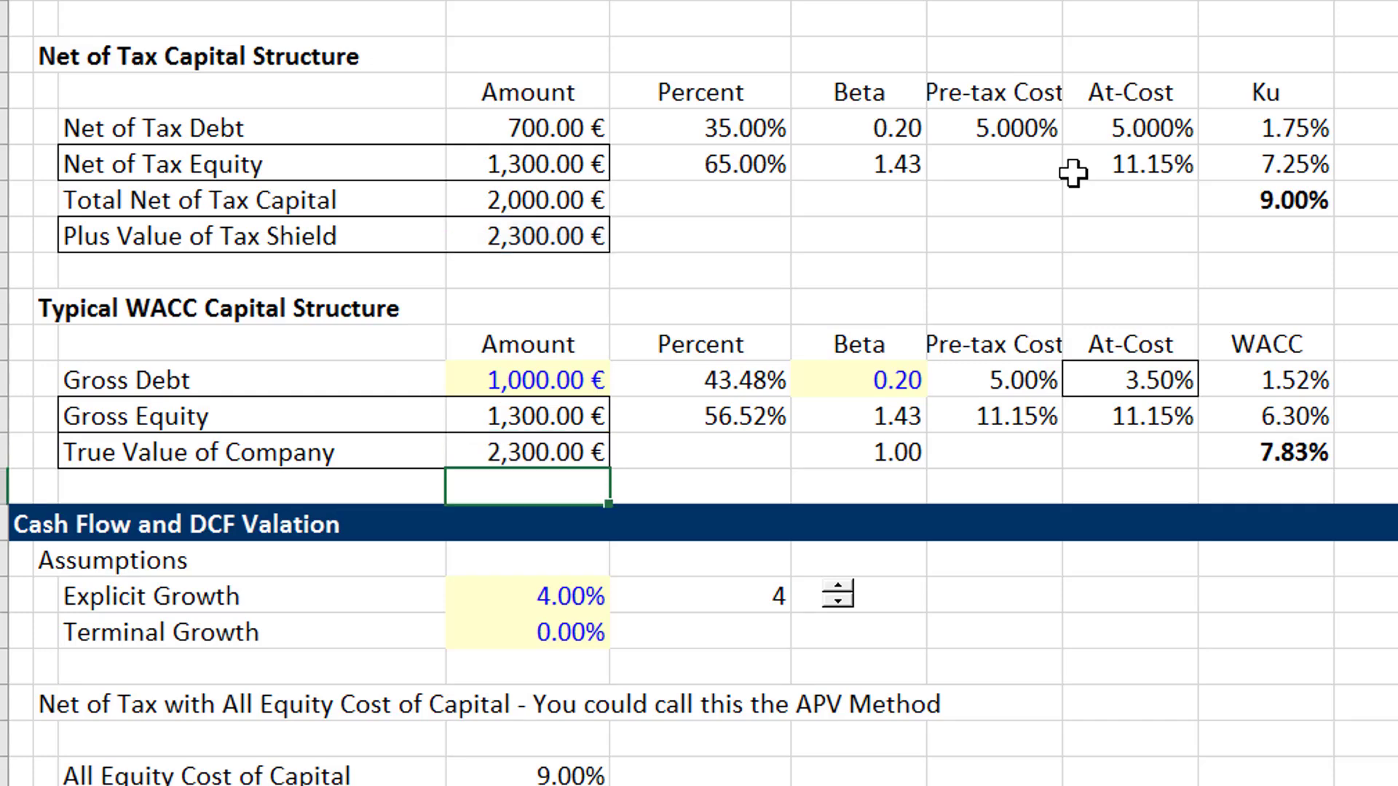
{"action": "key", "text": "shift+space"}
Step: Insert a new row below True Value of Company labelled 'Computed Value'
{"action": "key", "text": "ctrl+shift+plus"}
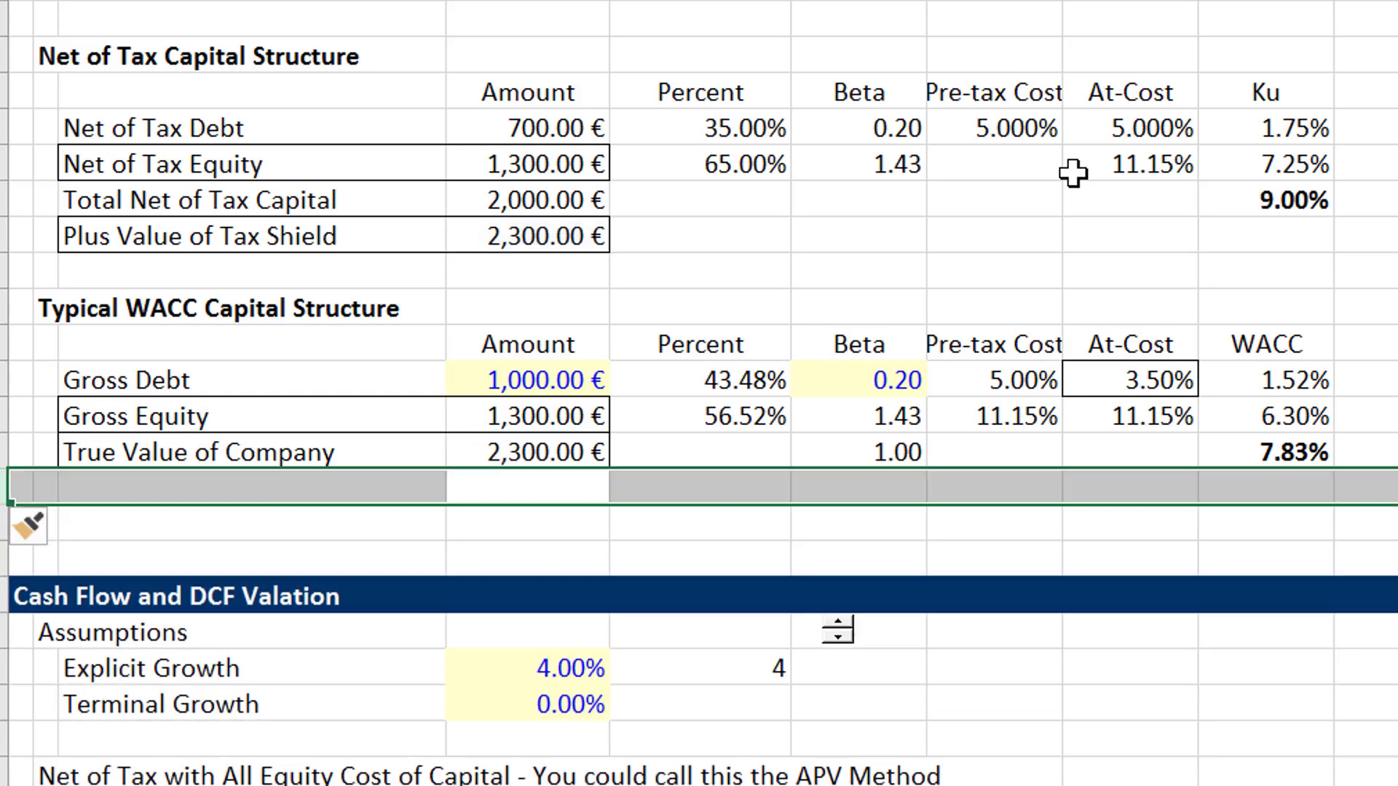
{"action": "key", "text": "Left"}
{"action": "type", "text": "Com"}
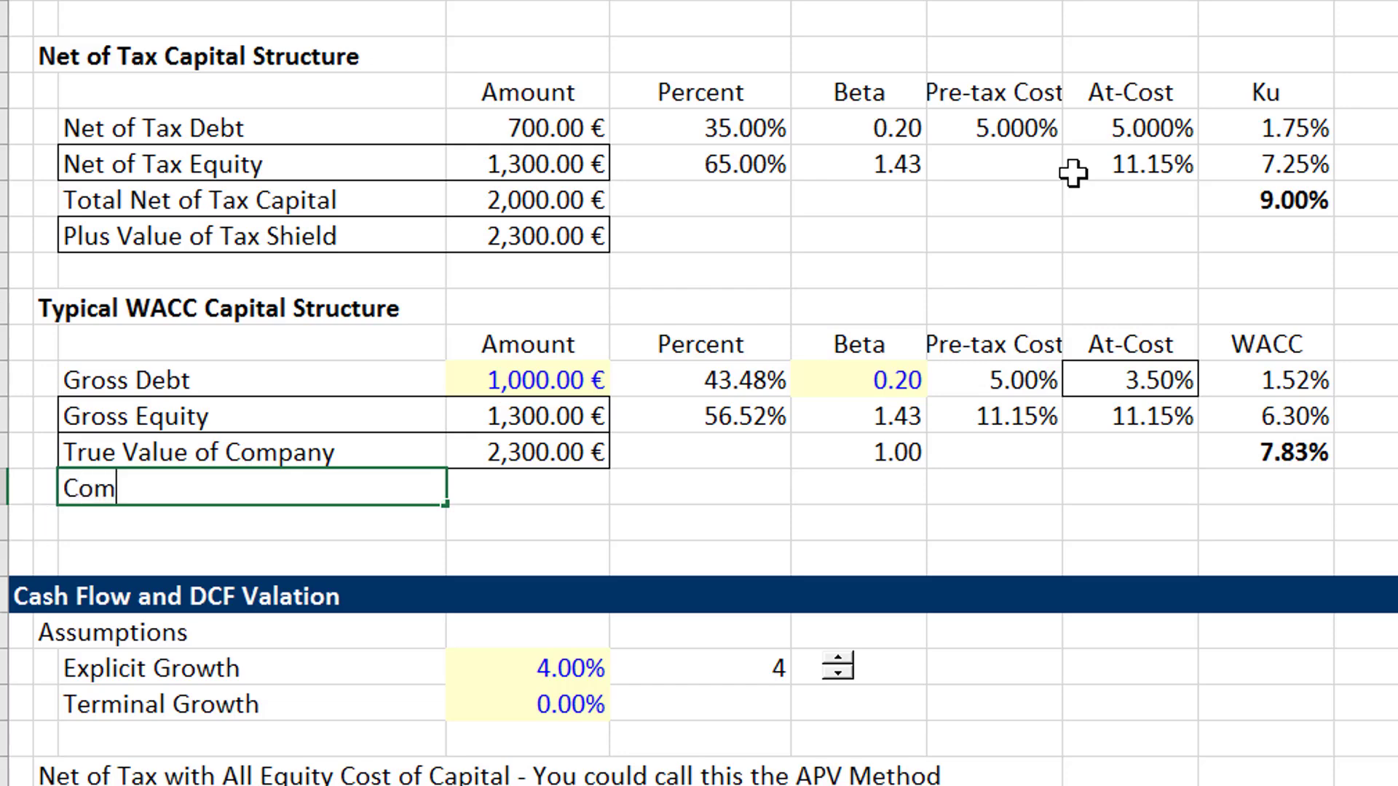
{"action": "type", "text": "puted Valu"}
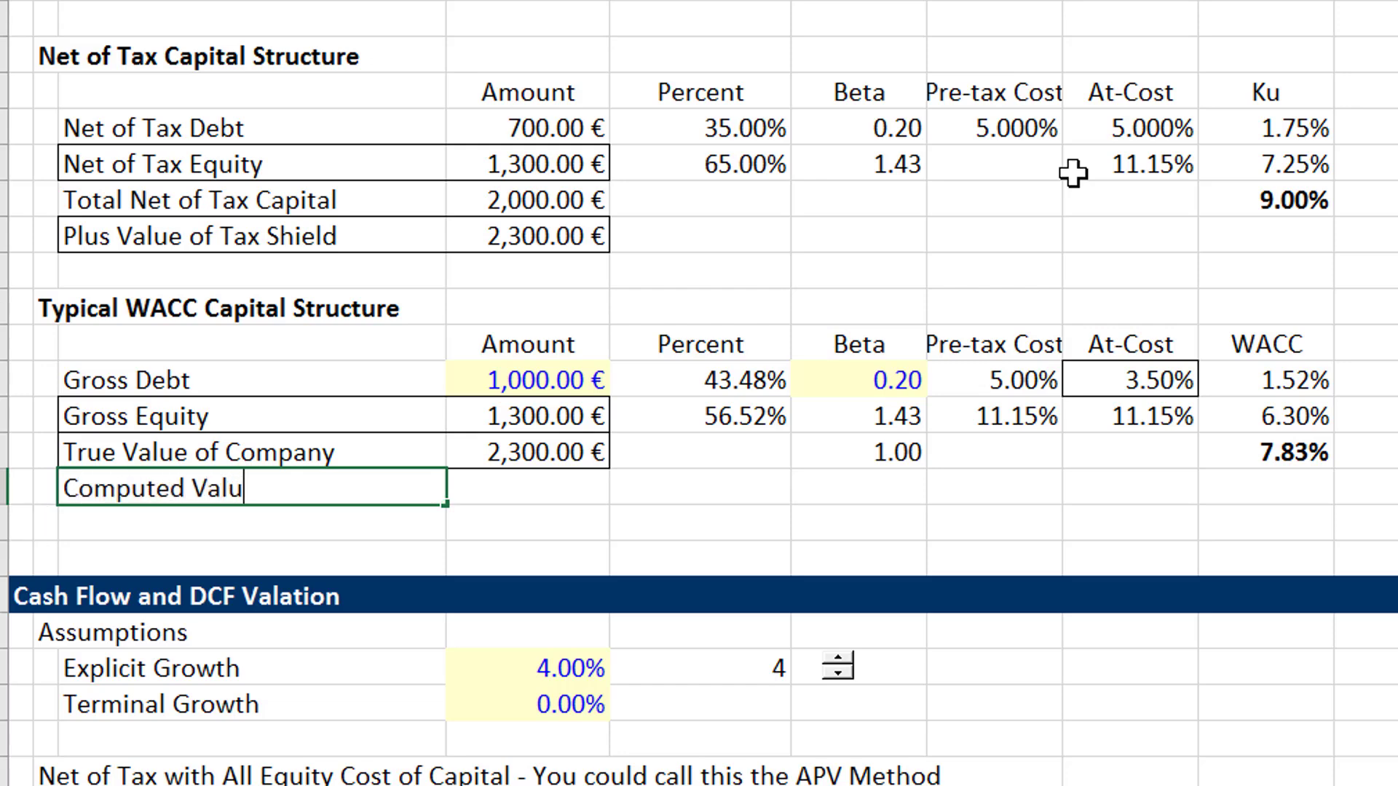
{"action": "type", "text": "e"}
{"action": "key", "text": "Return"}
Step: Set the Computed Value amount to reference Value of Company with Nominal Debt, 2,613.64 €
{"action": "key", "text": "Up"}
{"action": "key", "text": "Right"}
{"action": "key", "text": "F2"}
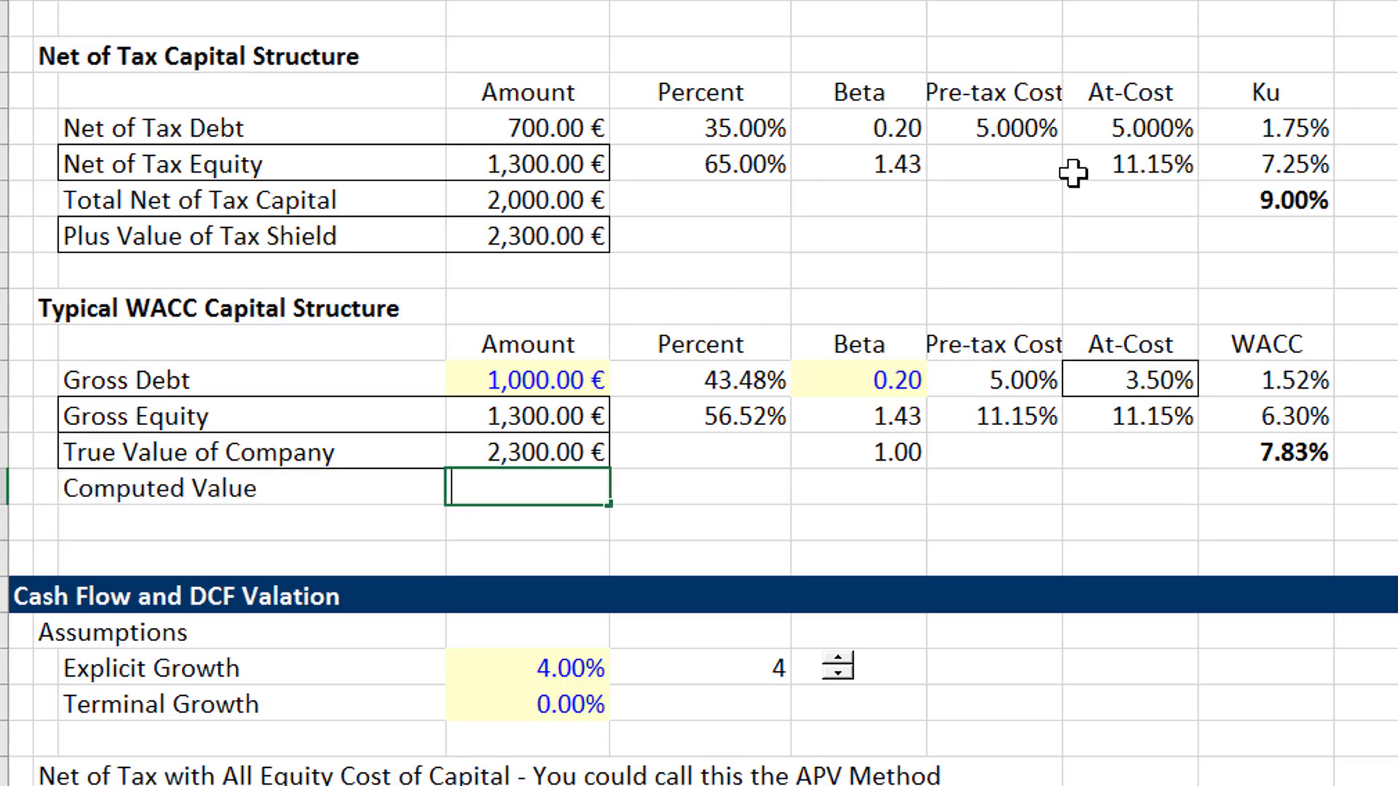
{"action": "type", "text": "="}
{"action": "key", "text": "Page_Down"}
{"action": "key", "text": "Page_Down"}
{"action": "key", "text": "Up"}
{"action": "key", "text": "Up"}
{"action": "key", "text": "Up"}
{"action": "key", "text": "Up"}
{"action": "key", "text": "Up"}
{"action": "key", "text": "Up"}
{"action": "key", "text": "Up"}
{"action": "key", "text": "Up"}
{"action": "key", "text": "Up"}
{"action": "key", "text": "Up"}
{"action": "key", "text": "Up"}
{"action": "key", "text": "Up"}
{"action": "key", "text": "Up"}
{"action": "key", "text": "Up"}
{"action": "key", "text": "Up"}
{"action": "key", "text": "Up"}
{"action": "key", "text": "Up"}
{"action": "key", "text": "Up"}
{"action": "key", "text": "Up"}
{"action": "key", "text": "Up"}
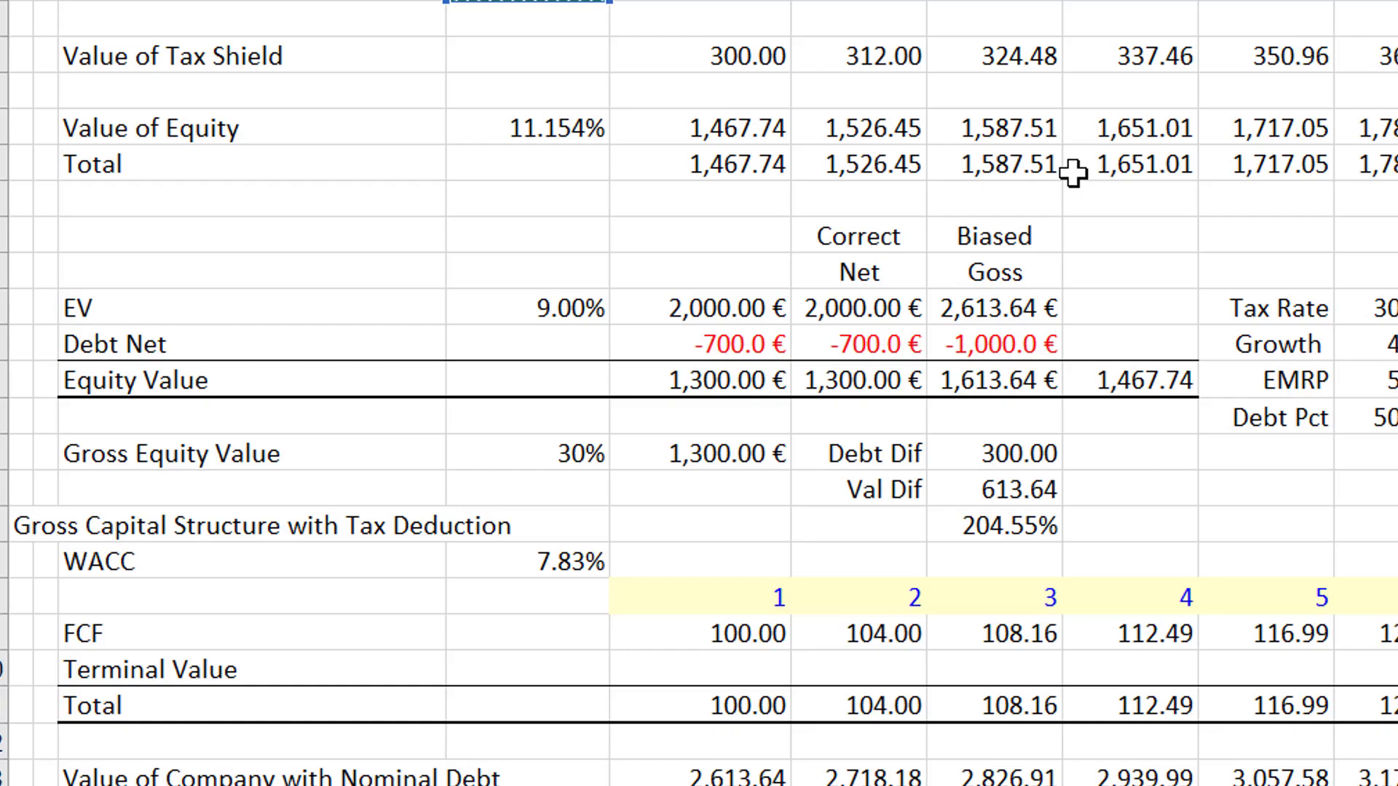
{"action": "scroll", "coordinate": [1073, 172], "scroll_direction": "up", "scroll_amount": 2}
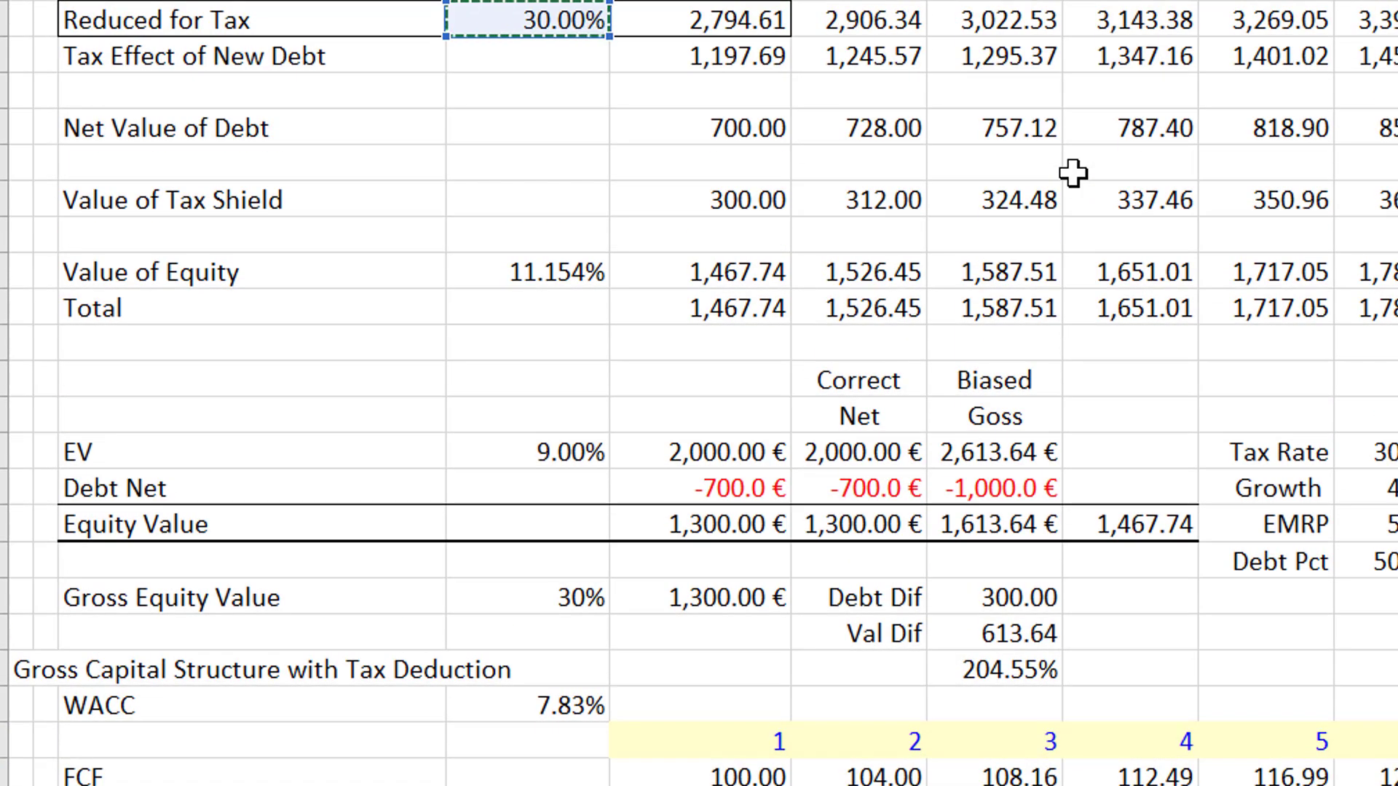
{"action": "key", "text": "Down"}
{"action": "key", "text": "Down"}
{"action": "key", "text": "Down"}
{"action": "key", "text": "Down"}
{"action": "key", "text": "Down"}
{"action": "key", "text": "Down"}
{"action": "key", "text": "Down"}
{"action": "key", "text": "Down"}
{"action": "key", "text": "Down"}
{"action": "key", "text": "Down"}
{"action": "key", "text": "Down"}
{"action": "key", "text": "Down"}
{"action": "key", "text": "Down"}
{"action": "key", "text": "Down"}
{"action": "key", "text": "Down"}
{"action": "key", "text": "Down"}
{"action": "key", "text": "Down"}
{"action": "key", "text": "Down"}
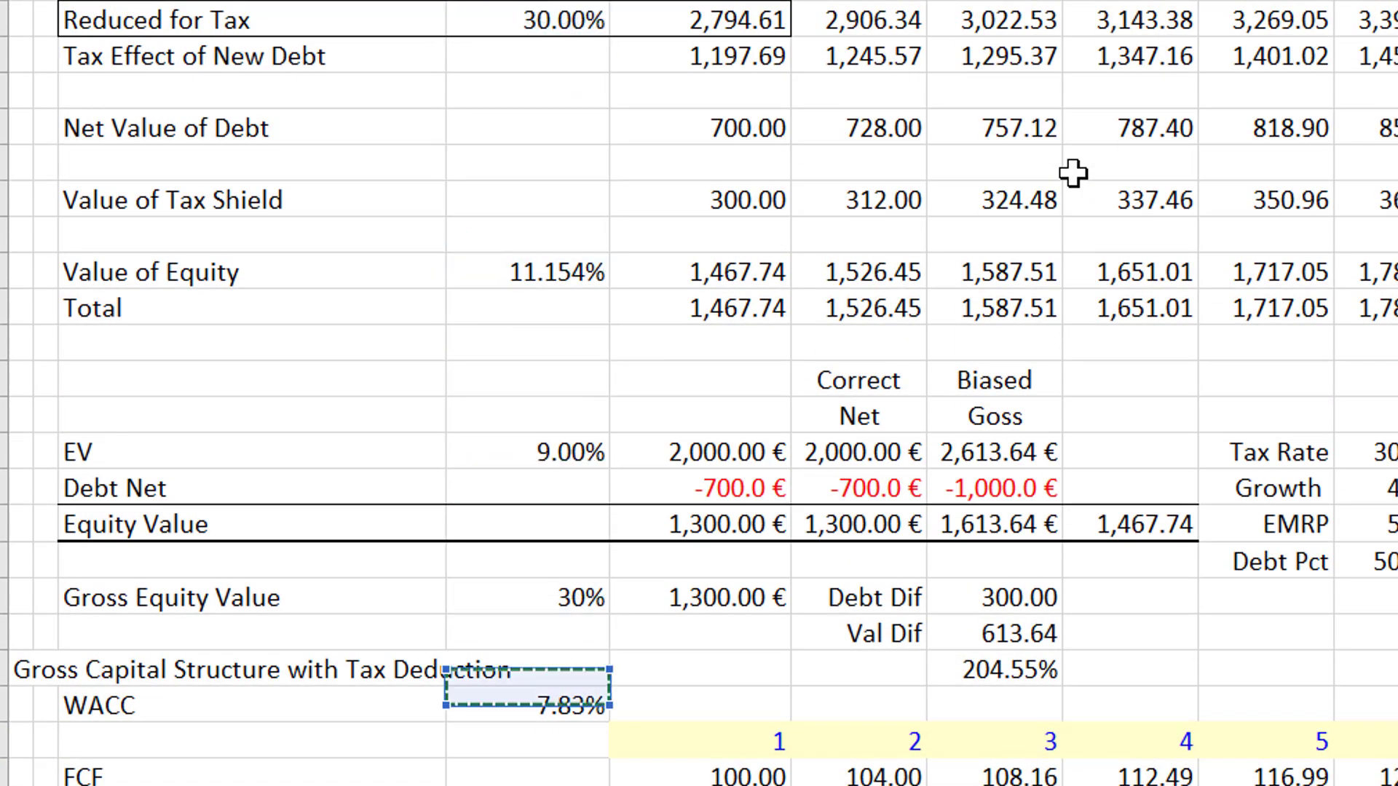
{"action": "scroll", "coordinate": [1073, 172], "scroll_direction": "down", "scroll_amount": 2}
{"action": "key", "text": "Down"}
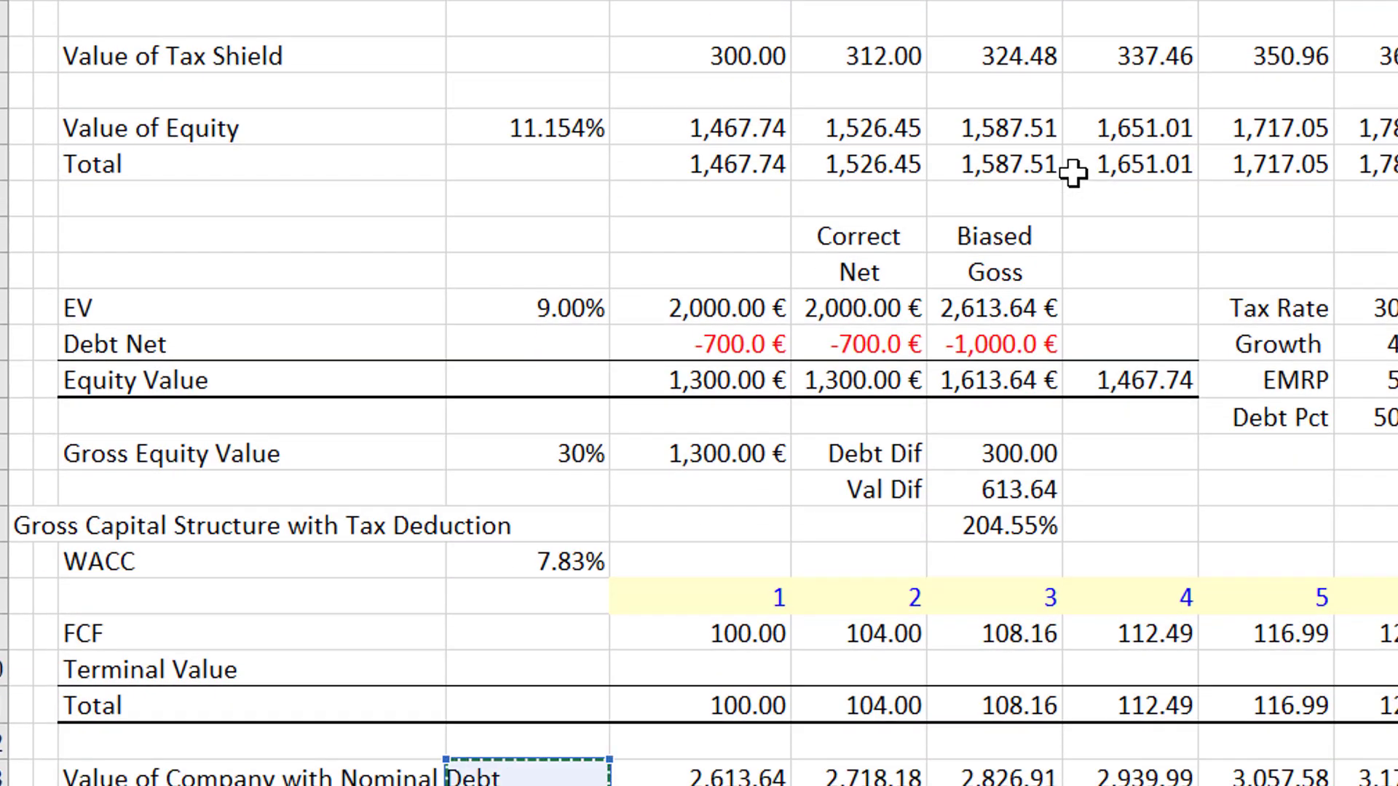
{"action": "scroll", "coordinate": [1073, 173], "scroll_direction": "up", "scroll_amount": 10}
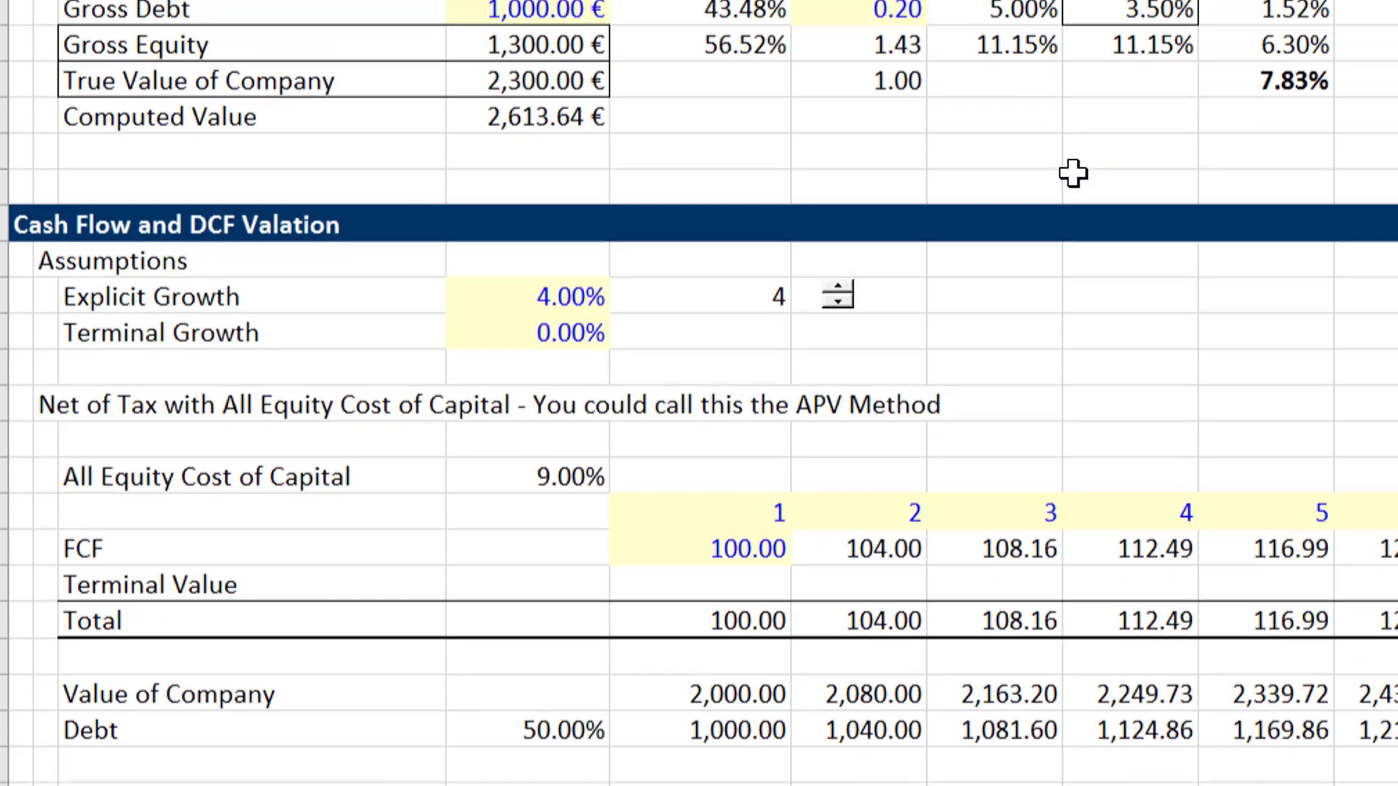
{"action": "scroll", "coordinate": [1073, 172], "scroll_direction": "up", "scroll_amount": 1}
Step: Go to the Gross Equity 11.15% cost of equity in the At-Cost column
{"action": "key", "text": "Down"}
{"action": "key", "text": "Down"}
{"action": "key", "text": "Down"}
{"action": "key", "text": "Down"}
{"action": "key", "text": "Down"}
{"action": "key", "text": "Down"}
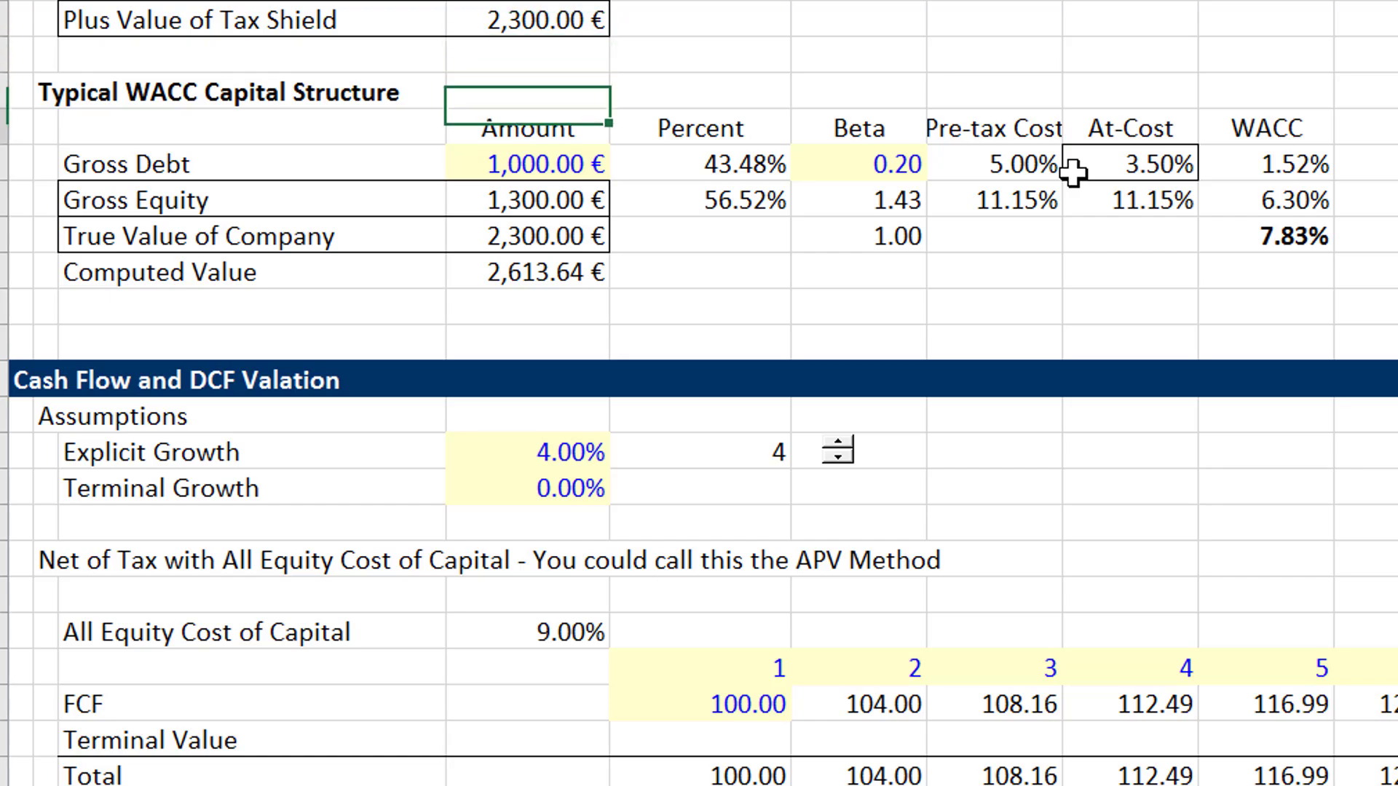
{"action": "key", "text": "Down"}
{"action": "key", "text": "Down"}
{"action": "key", "text": "Up"}
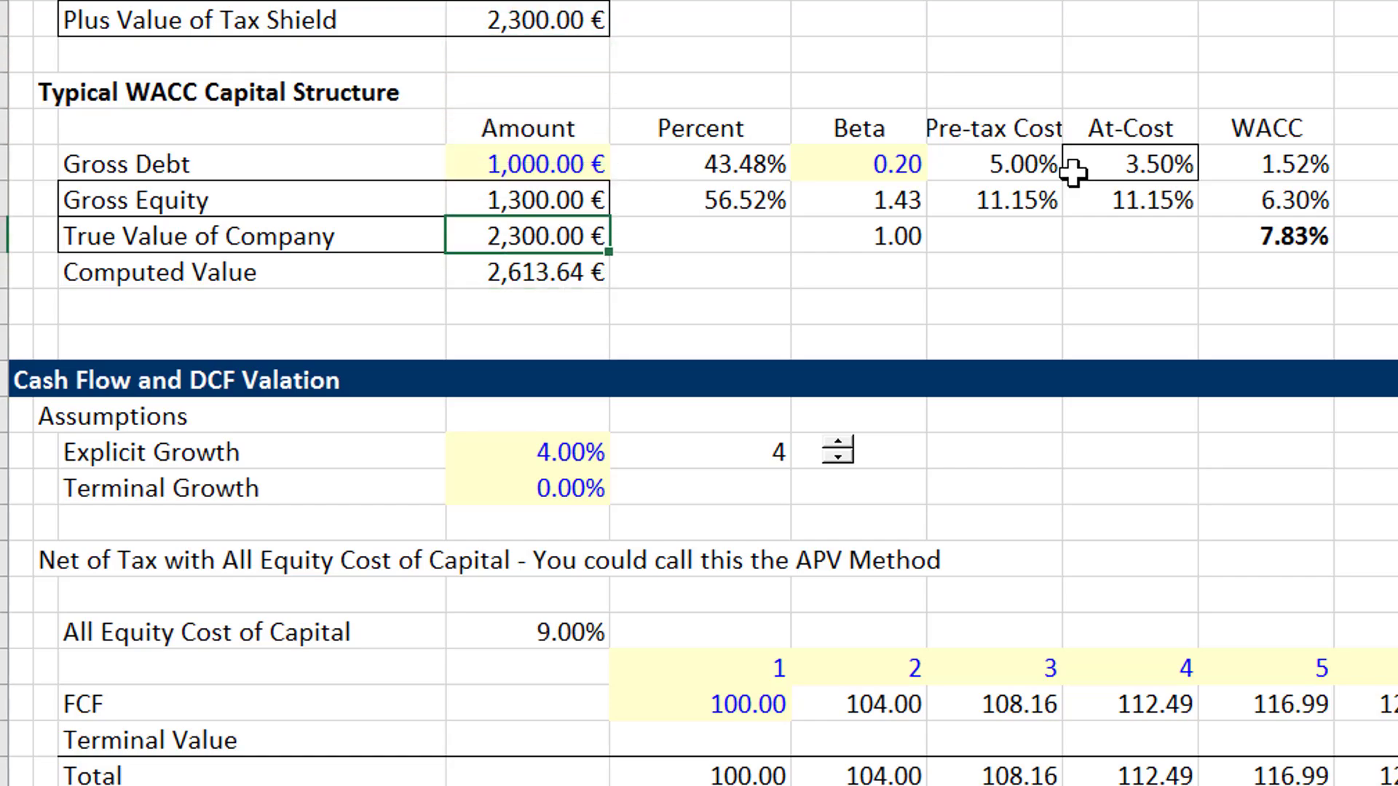
{"action": "key", "text": "Right"}
{"action": "key", "text": "Right"}
{"action": "key", "text": "Right"}
{"action": "key", "text": "Right"}
{"action": "key", "text": "Up"}
{"action": "key", "text": "Up"}
{"action": "key", "text": "Up"}
{"action": "key", "text": "Up"}
{"action": "key", "text": "Up"}
{"action": "key", "text": "Up"}
{"action": "key", "text": "Up"}
{"action": "key", "text": "Up"}
{"action": "key", "text": "Up"}
{"action": "key", "text": "Up"}
{"action": "key", "text": "Up"}
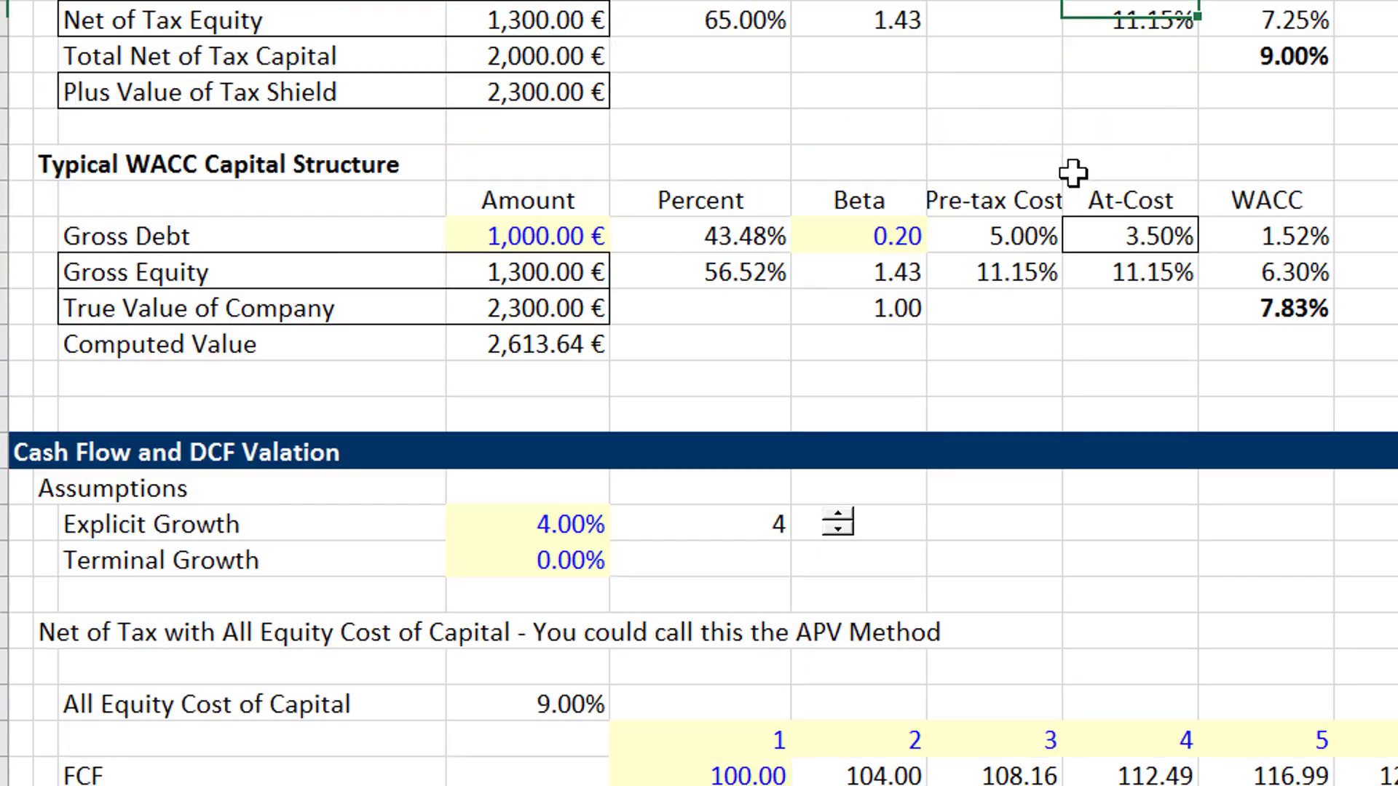
{"action": "key", "text": "Up"}
{"action": "key", "text": "Down"}
{"action": "key", "text": "Down"}
{"action": "key", "text": "Down"}
{"action": "key", "text": "Down"}
{"action": "key", "text": "Down"}
{"action": "key", "text": "Down"}
{"action": "key", "text": "Down"}
{"action": "key", "text": "Down"}
{"action": "key", "text": "Down"}
{"action": "key", "text": "Down"}
{"action": "key", "text": "Down"}
{"action": "key", "text": "Down"}
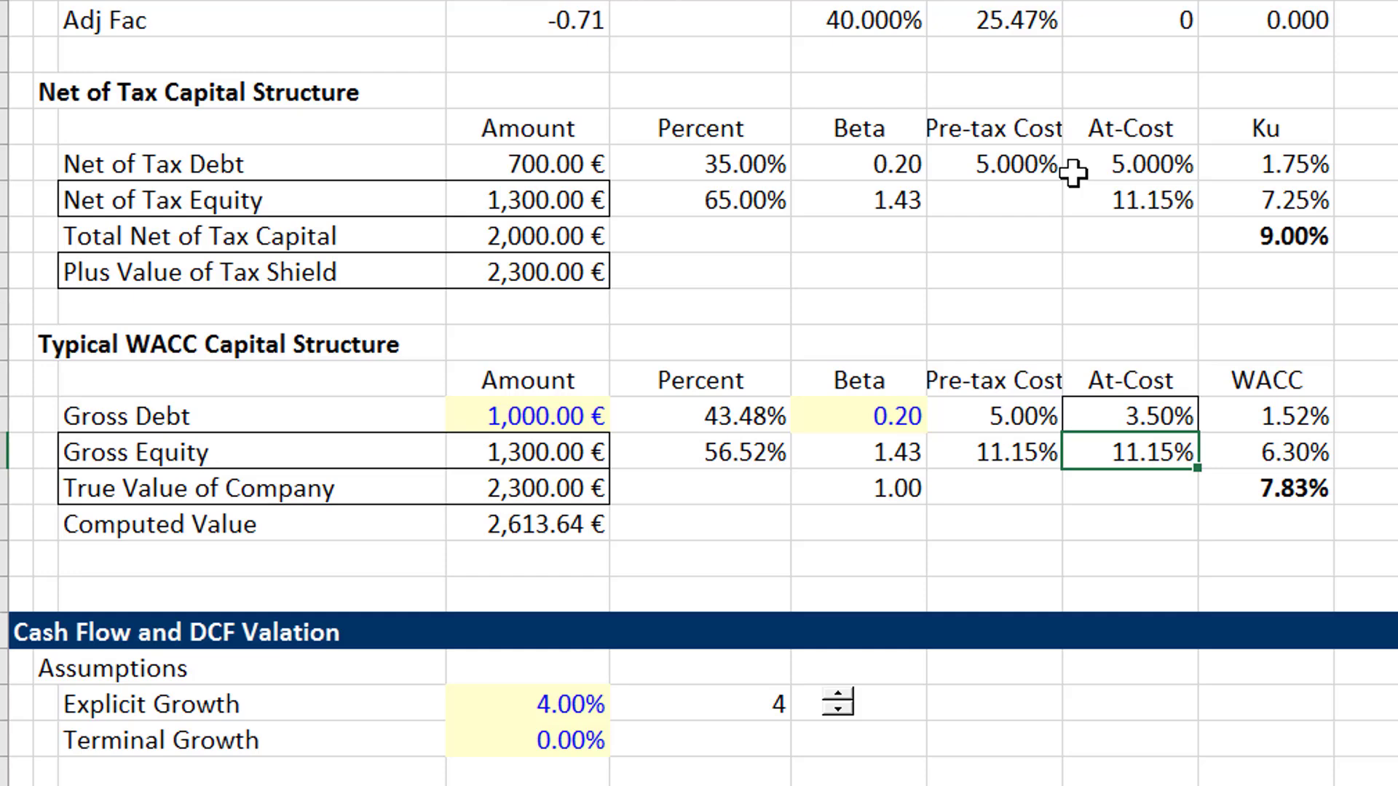
Step: Change the Gross Equity at-cost from 11.15% to 11.50%
{"action": "type", "text": "11.50"}
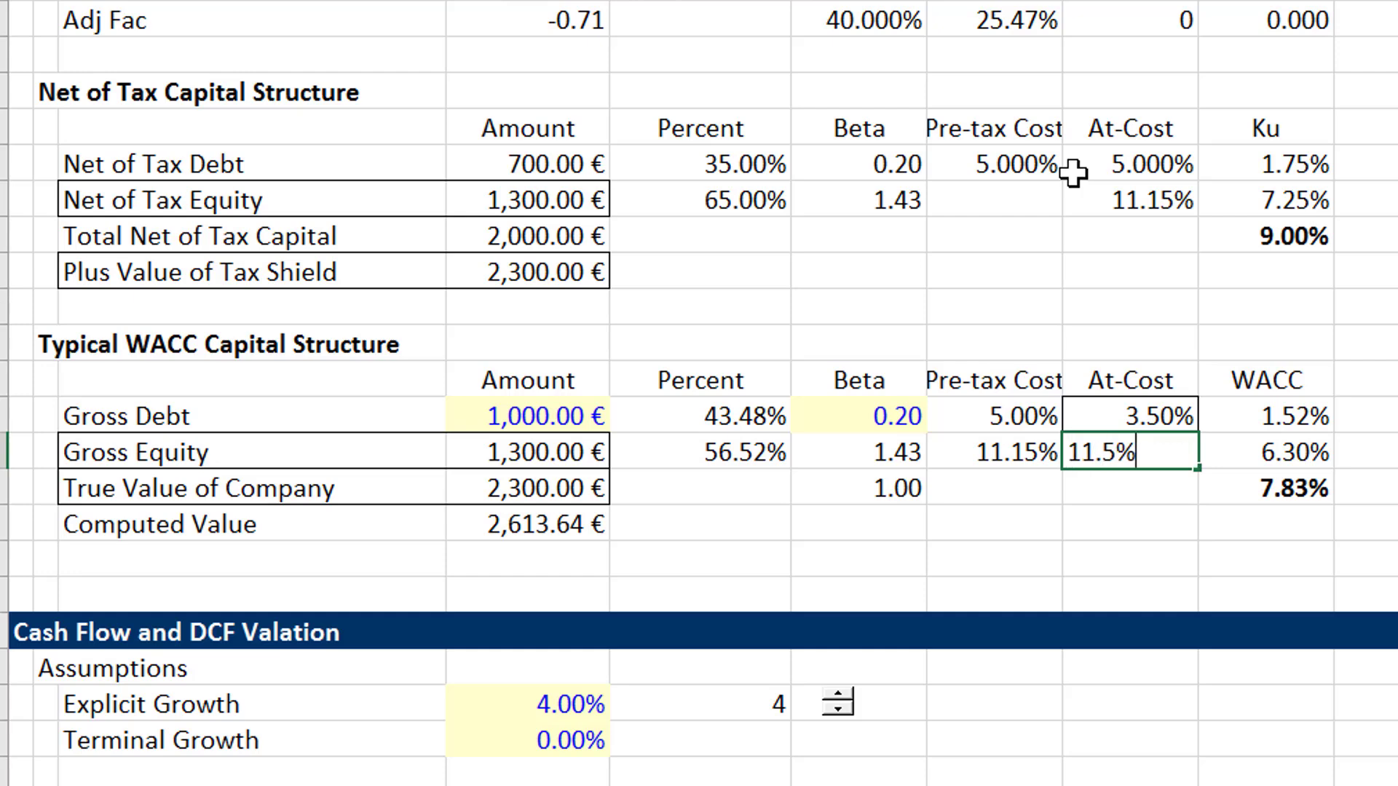
{"action": "type", "text": "%"}
{"action": "key", "text": "Return"}
{"action": "key", "text": "Left"}
{"action": "key", "text": "Left"}
{"action": "key", "text": "Left"}
{"action": "key", "text": "Left"}
{"action": "key", "text": "Down"}
{"action": "key", "text": "Left"}
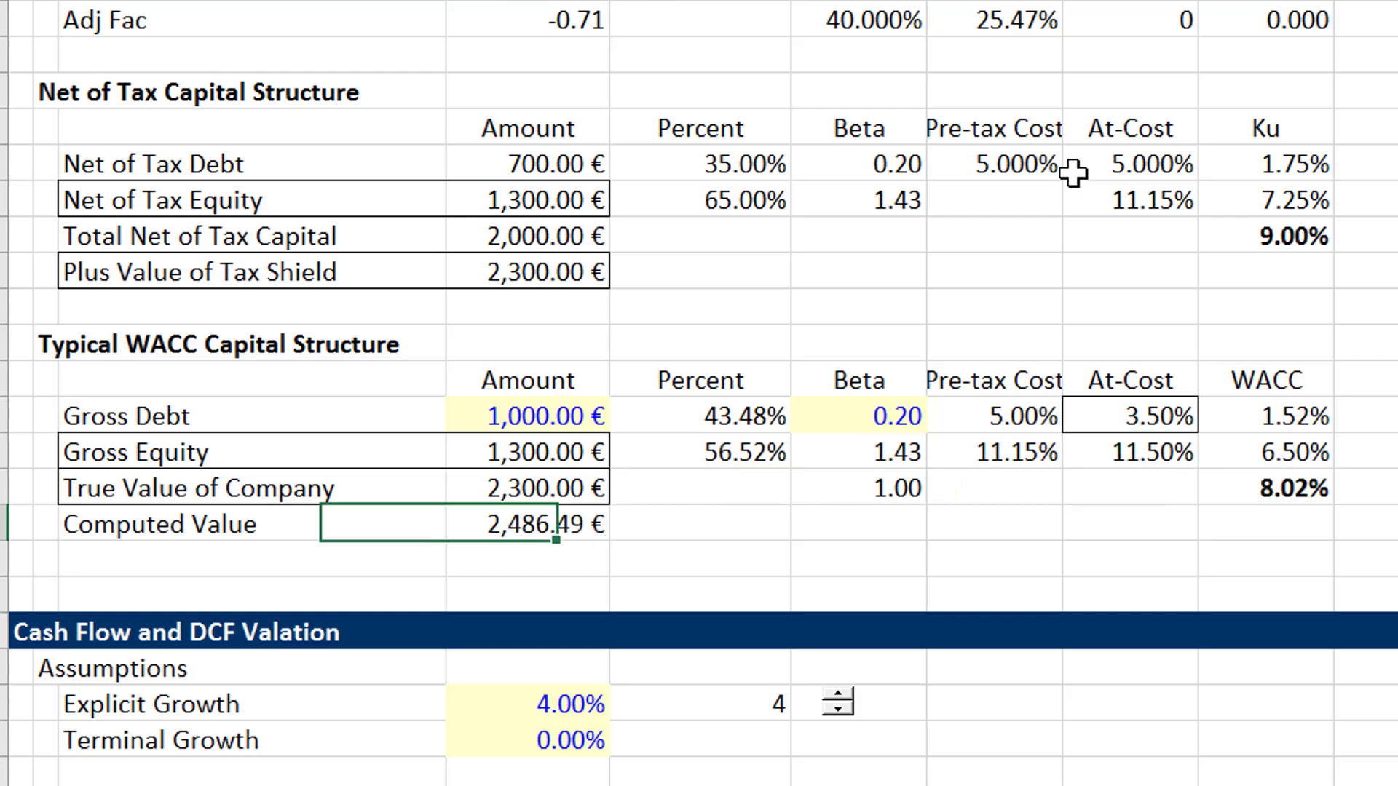
{"action": "key", "text": "Down"}
Step: Add a 'Difference' row computing Computed Value minus True Value, giving 186.49 €
{"action": "type", "text": "Dif"}
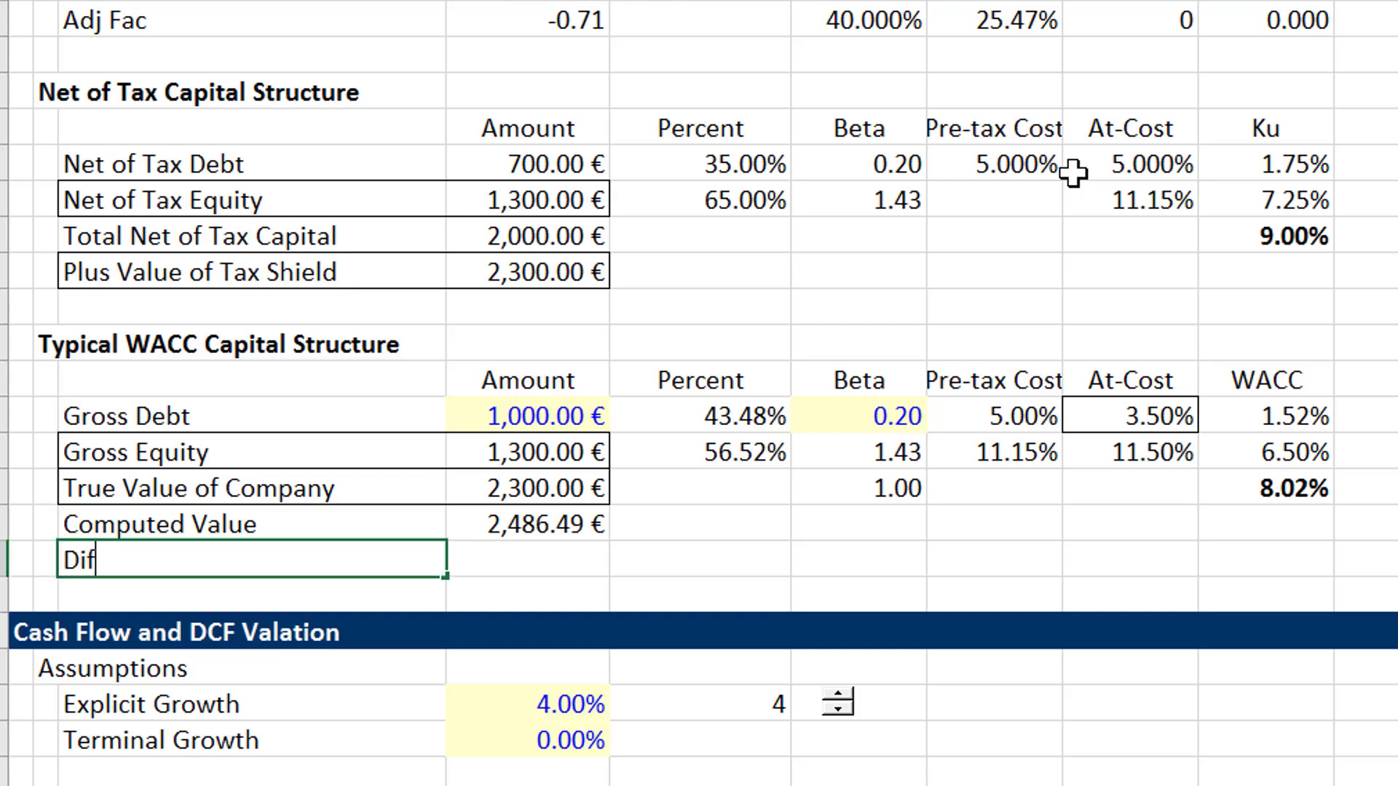
{"action": "type", "text": "ference"}
{"action": "key", "text": "Return"}
{"action": "key", "text": "Up"}
{"action": "key", "text": "Right"}
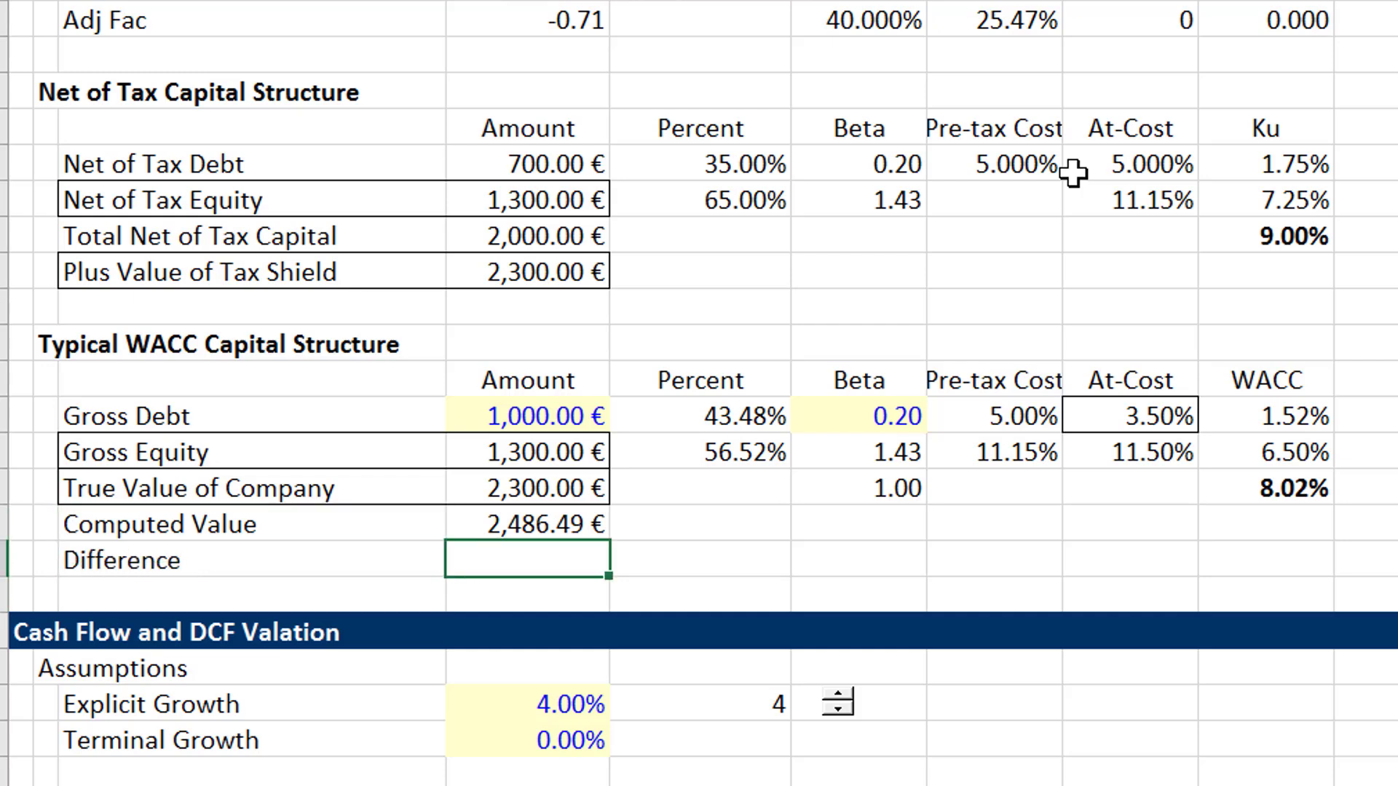
{"action": "type", "text": "="}
{"action": "key", "text": "Up"}
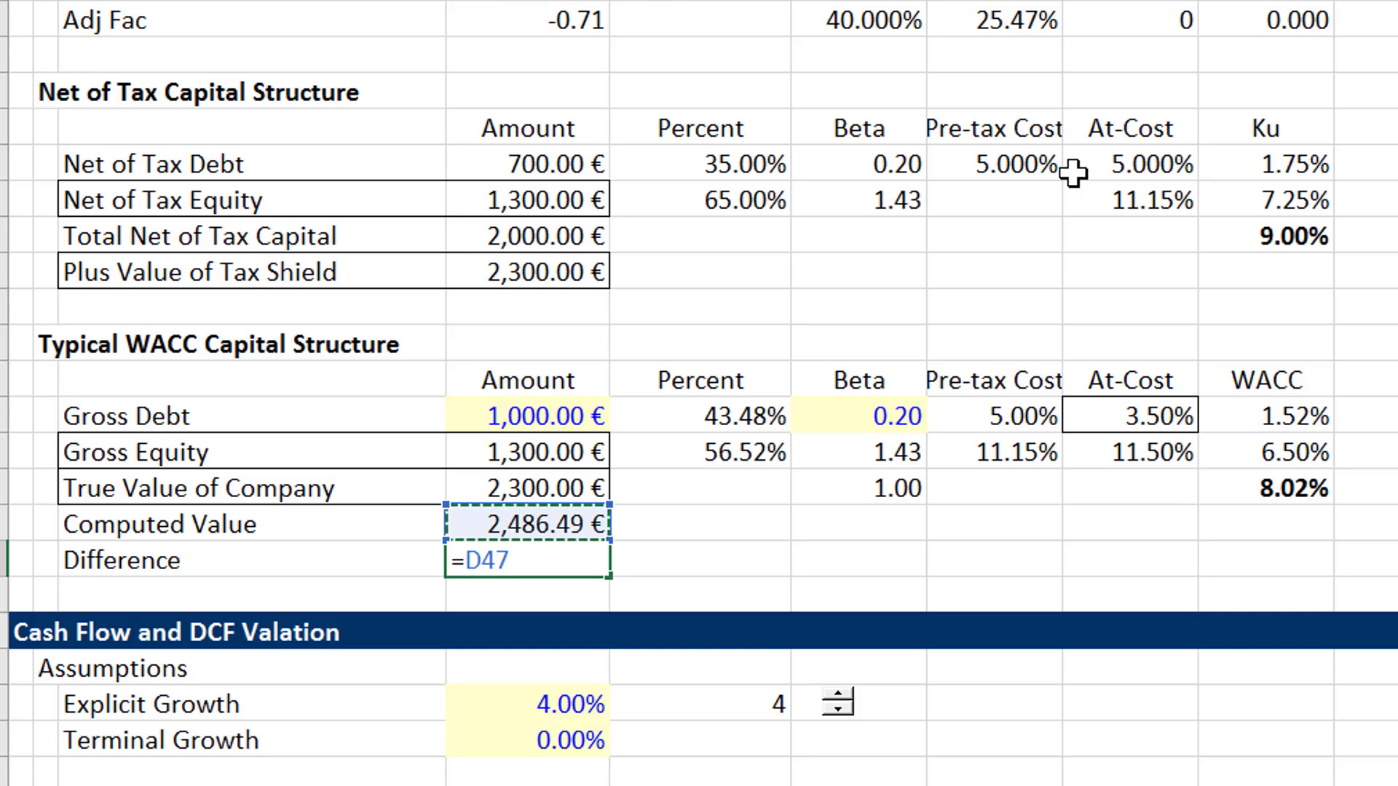
{"action": "type", "text": "-"}
{"action": "key", "text": "Up"}
{"action": "key", "text": "Up"}
{"action": "key", "text": "Return"}
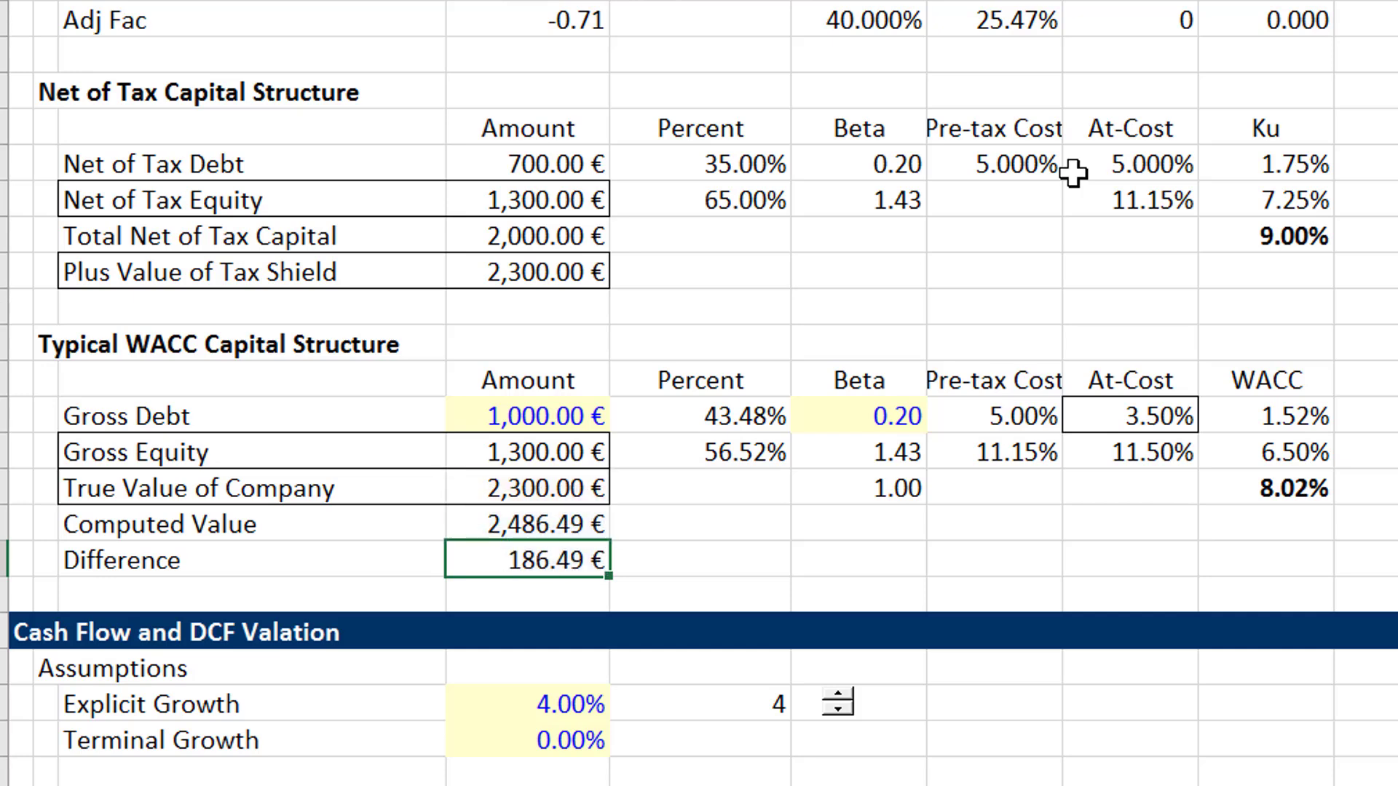
{"action": "key", "text": "Up"}
{"action": "key", "text": "Up"}
{"action": "key", "text": "Up"}
{"action": "key", "text": "Right"}
{"action": "key", "text": "Right"}
{"action": "key", "text": "Right"}
{"action": "key", "text": "Right"}
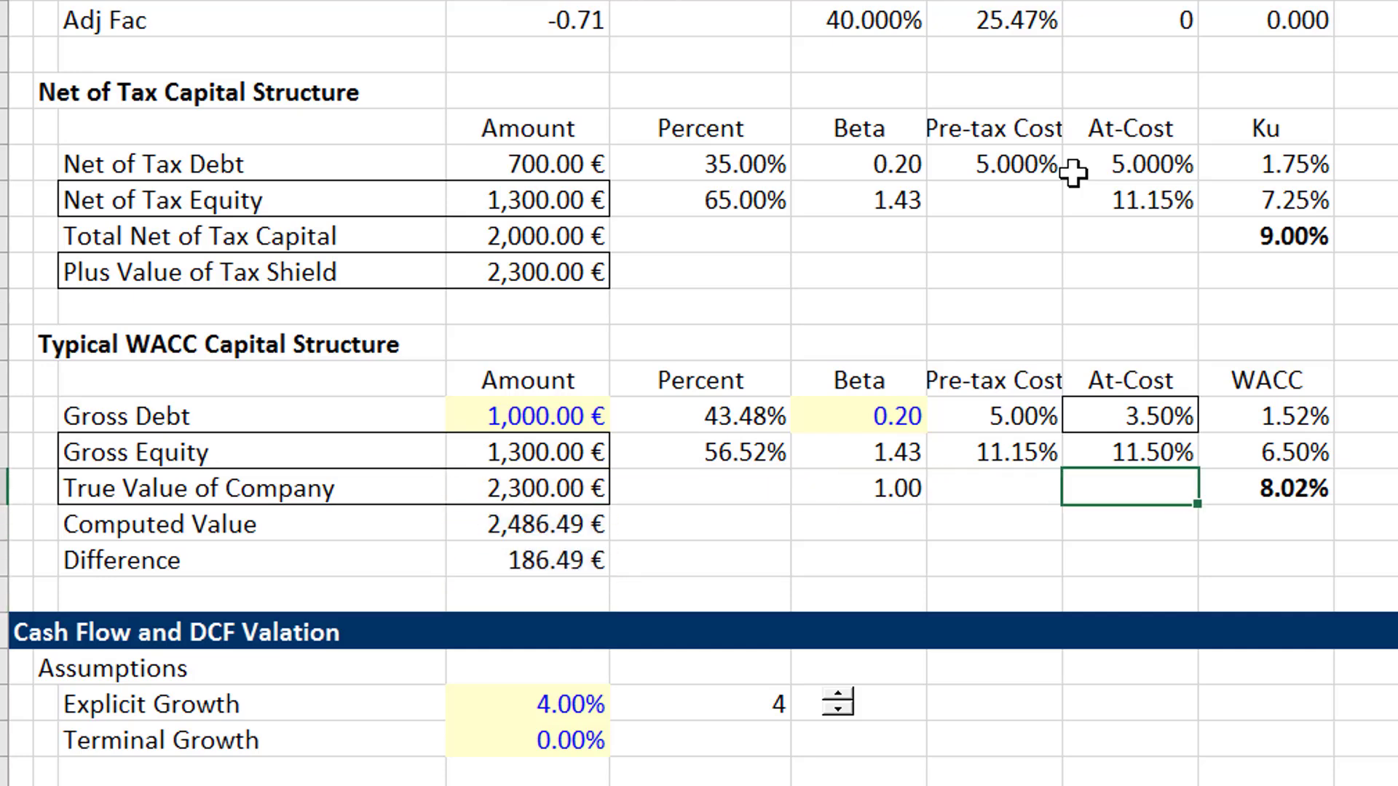
{"action": "key", "text": "Up"}
{"action": "key", "text": "Up"}
{"action": "key", "text": "Up"}
{"action": "key", "text": "Up"}
{"action": "key", "text": "Up"}
{"action": "key", "text": "Up"}
{"action": "key", "text": "Up"}
{"action": "key", "text": "Up"}
{"action": "key", "text": "Up"}
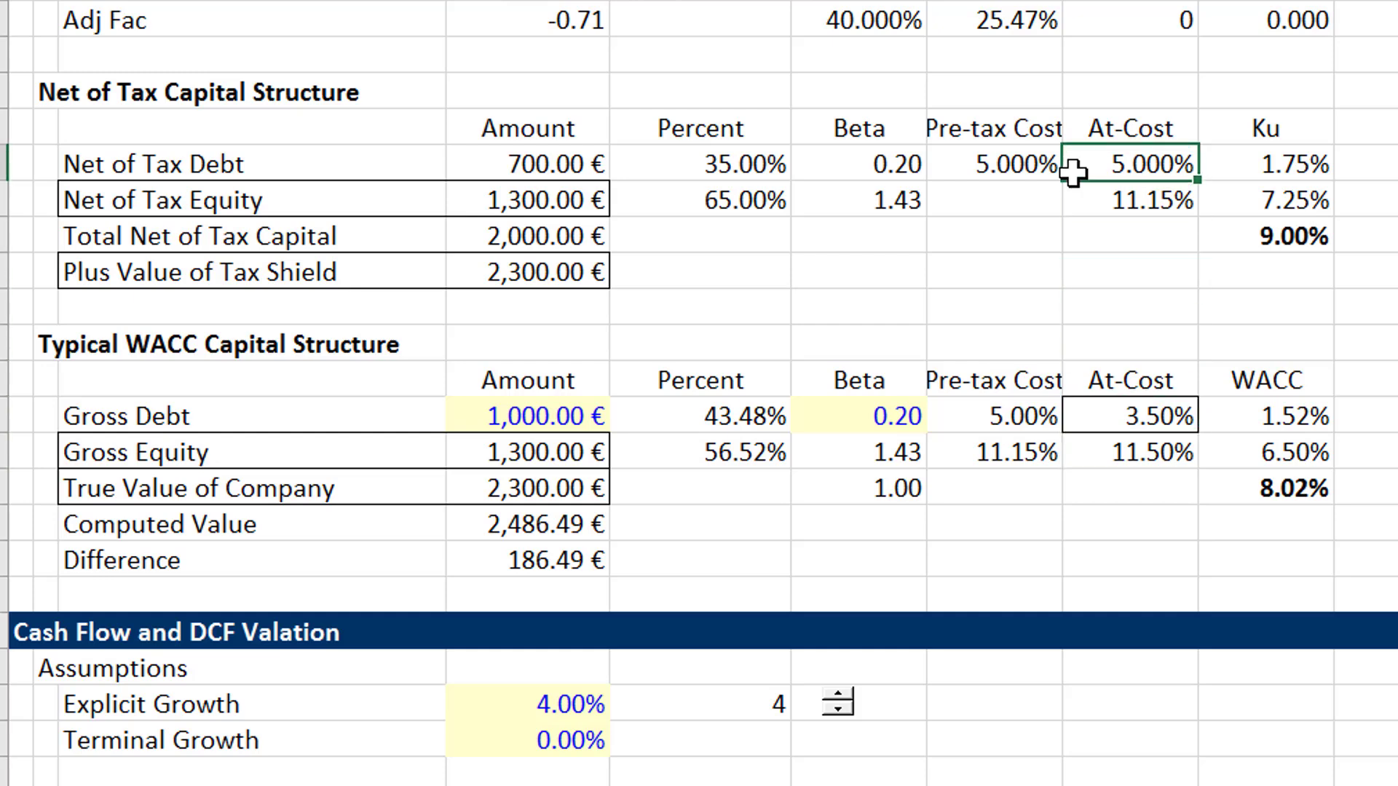
Step: Compare the At-Cost rates: Gross Debt 3.50%, Net of Tax Equity 11.15%, Gross Equity 11.50%
{"action": "key", "text": "Down"}
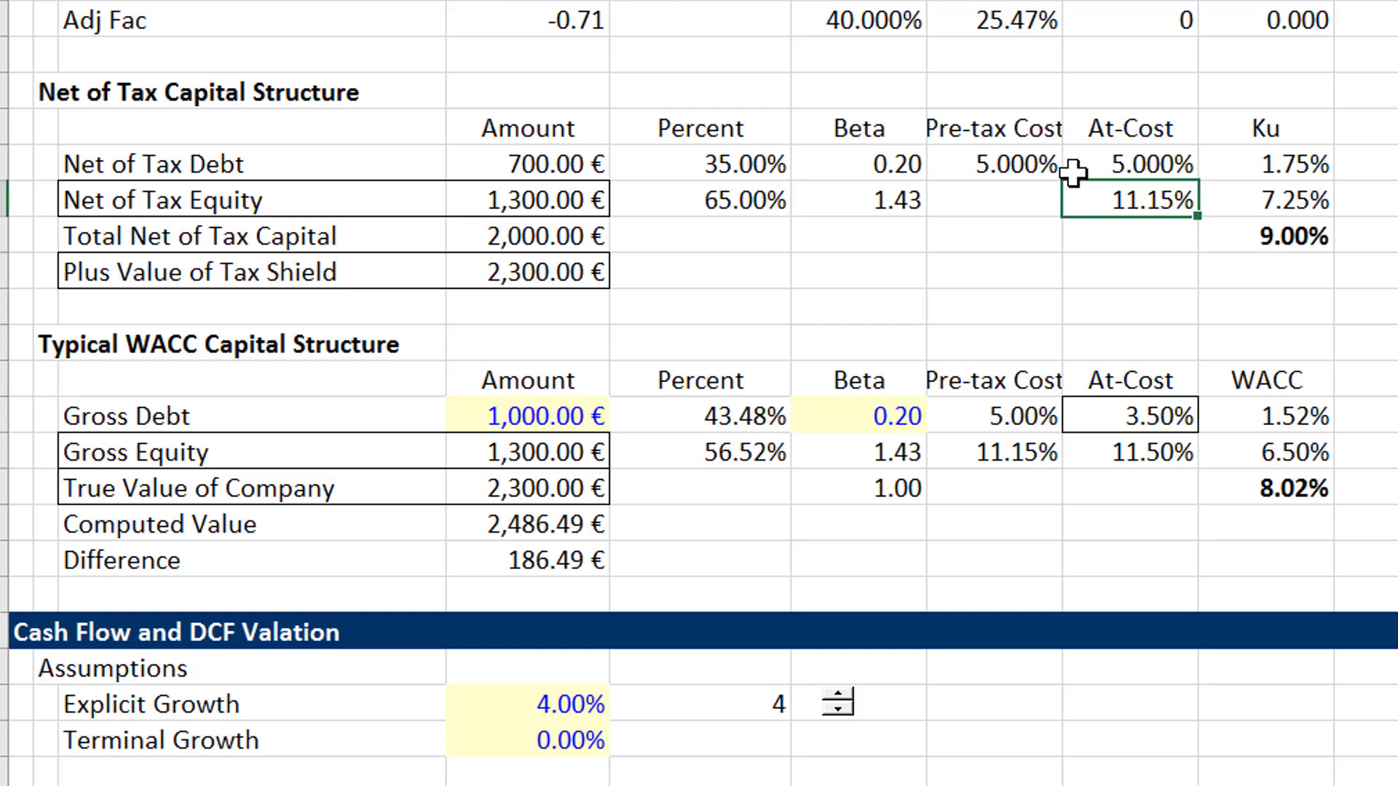
{"action": "key", "text": "Down"}
{"action": "key", "text": "Down"}
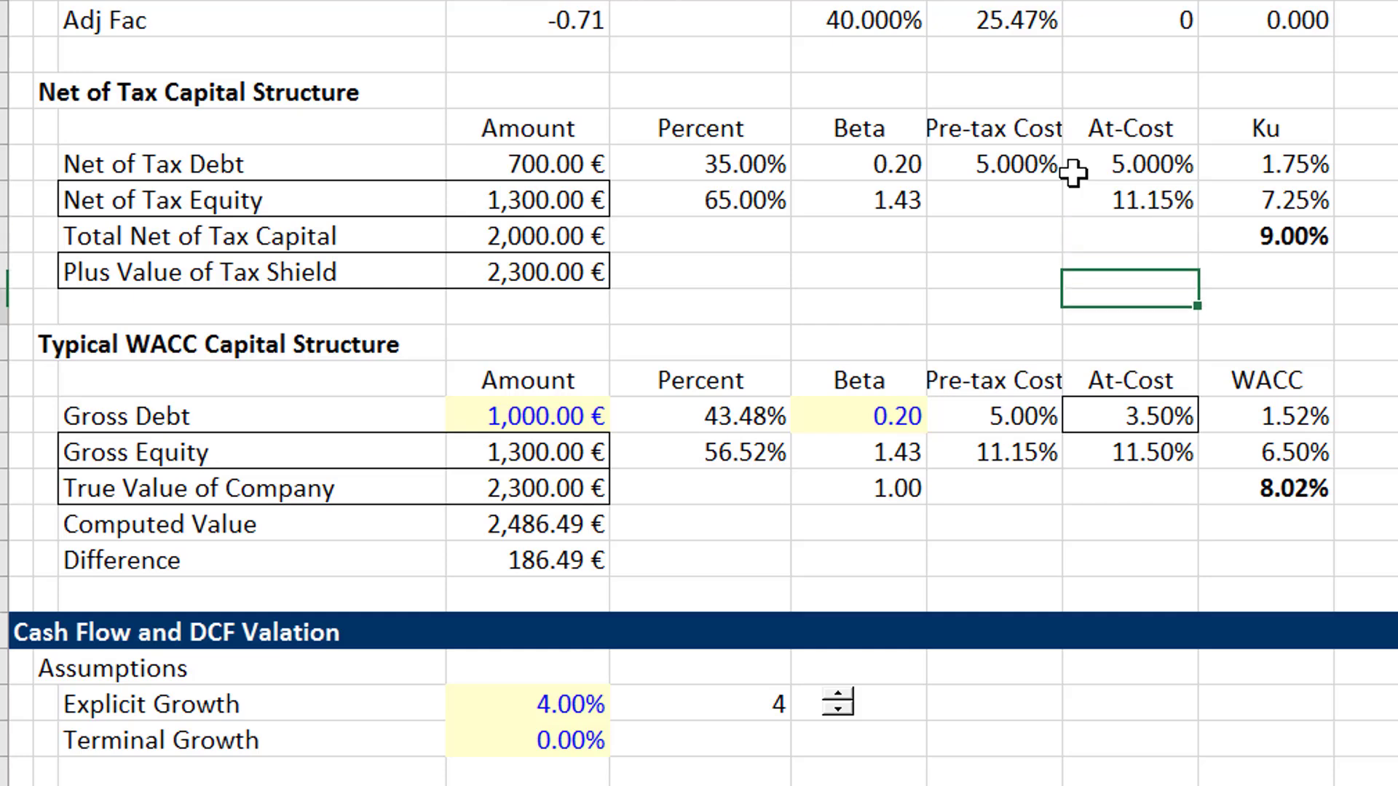
{"action": "key", "text": "Down"}
{"action": "key", "text": "Down"}
{"action": "key", "text": "Down"}
{"action": "key", "text": "Down"}
{"action": "key", "text": "Up"}
{"action": "key", "text": "Up"}
{"action": "key", "text": "Up"}
{"action": "key", "text": "Up"}
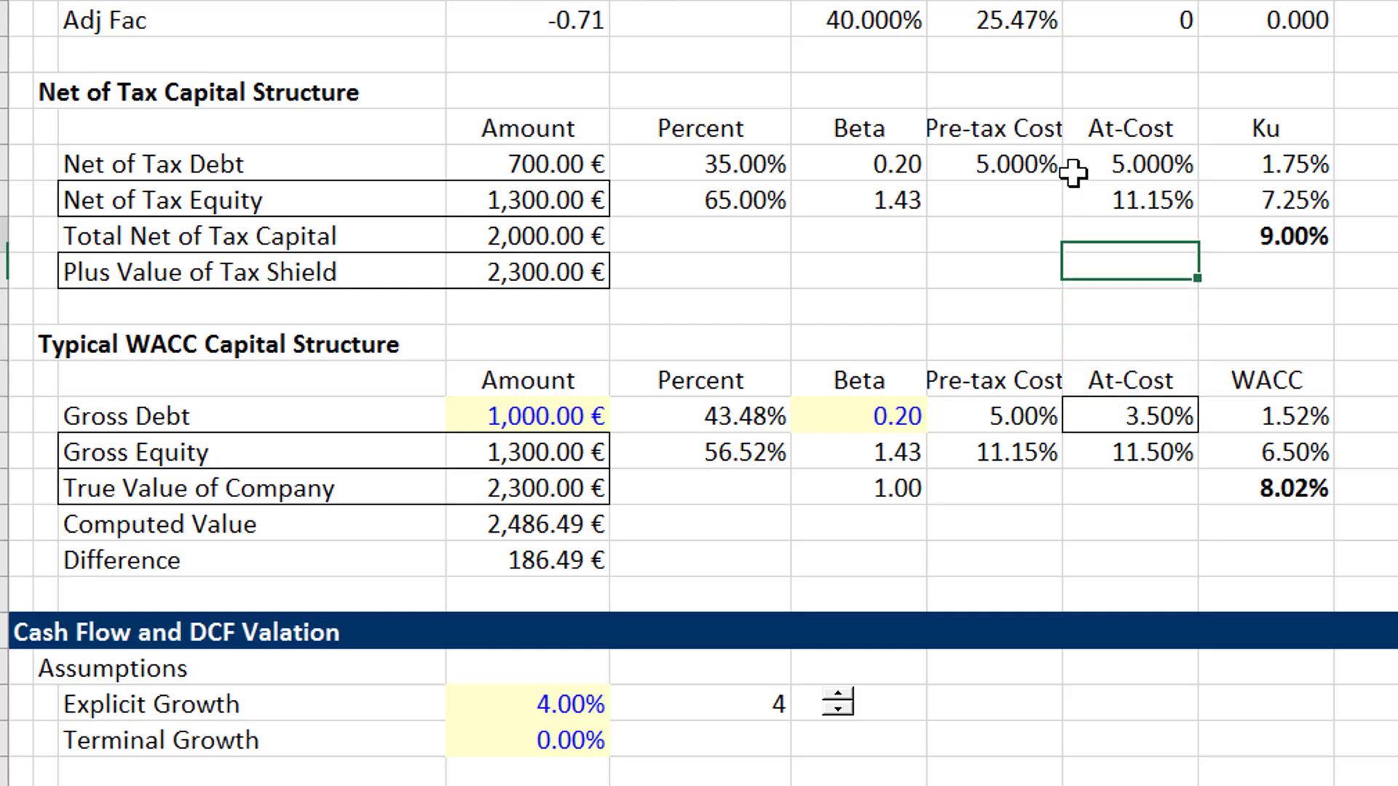
{"action": "key", "text": "Up"}
{"action": "key", "text": "Up"}
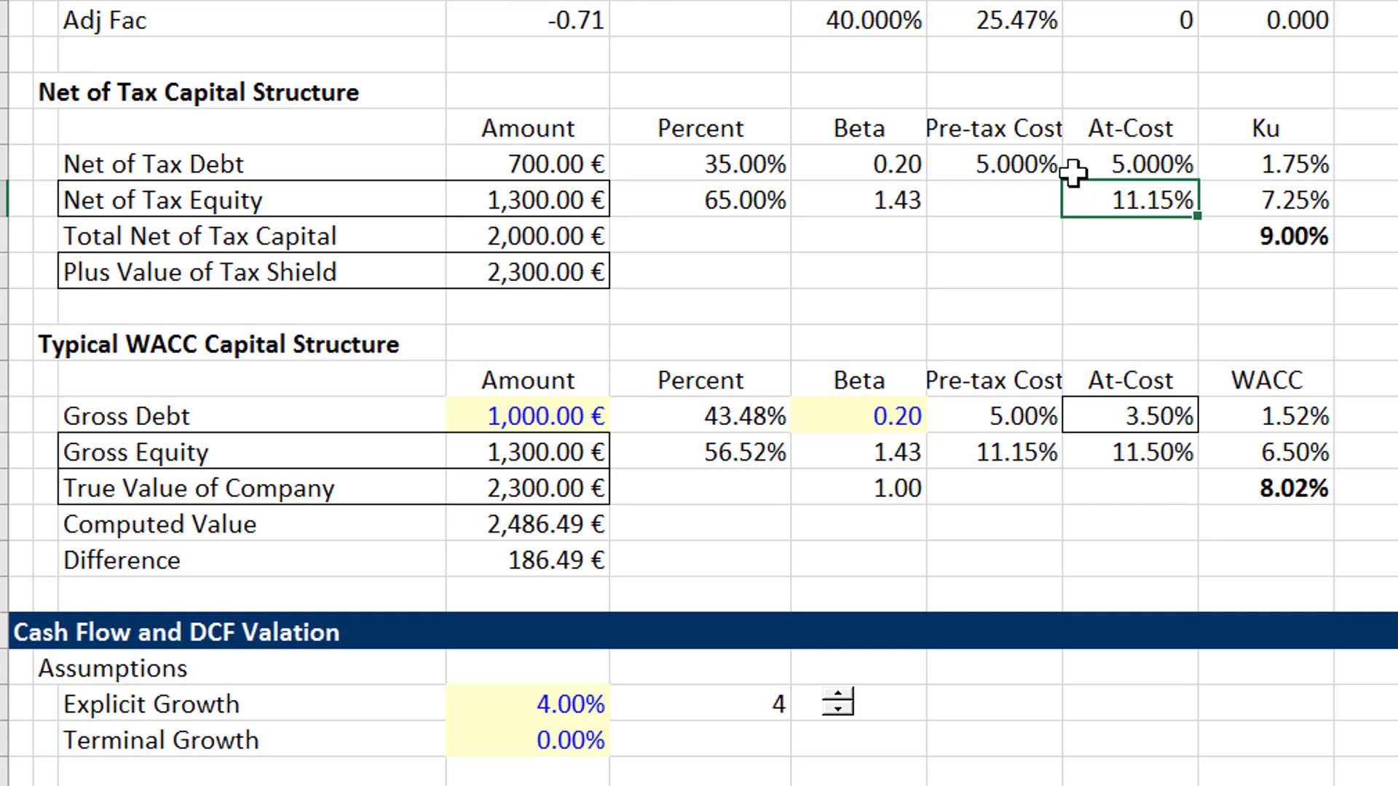
{"action": "key", "text": "Down"}
{"action": "key", "text": "Down"}
{"action": "key", "text": "Down"}
{"action": "key", "text": "Down"}
{"action": "key", "text": "Down"}
{"action": "key", "text": "Down"}
{"action": "key", "text": "Down"}
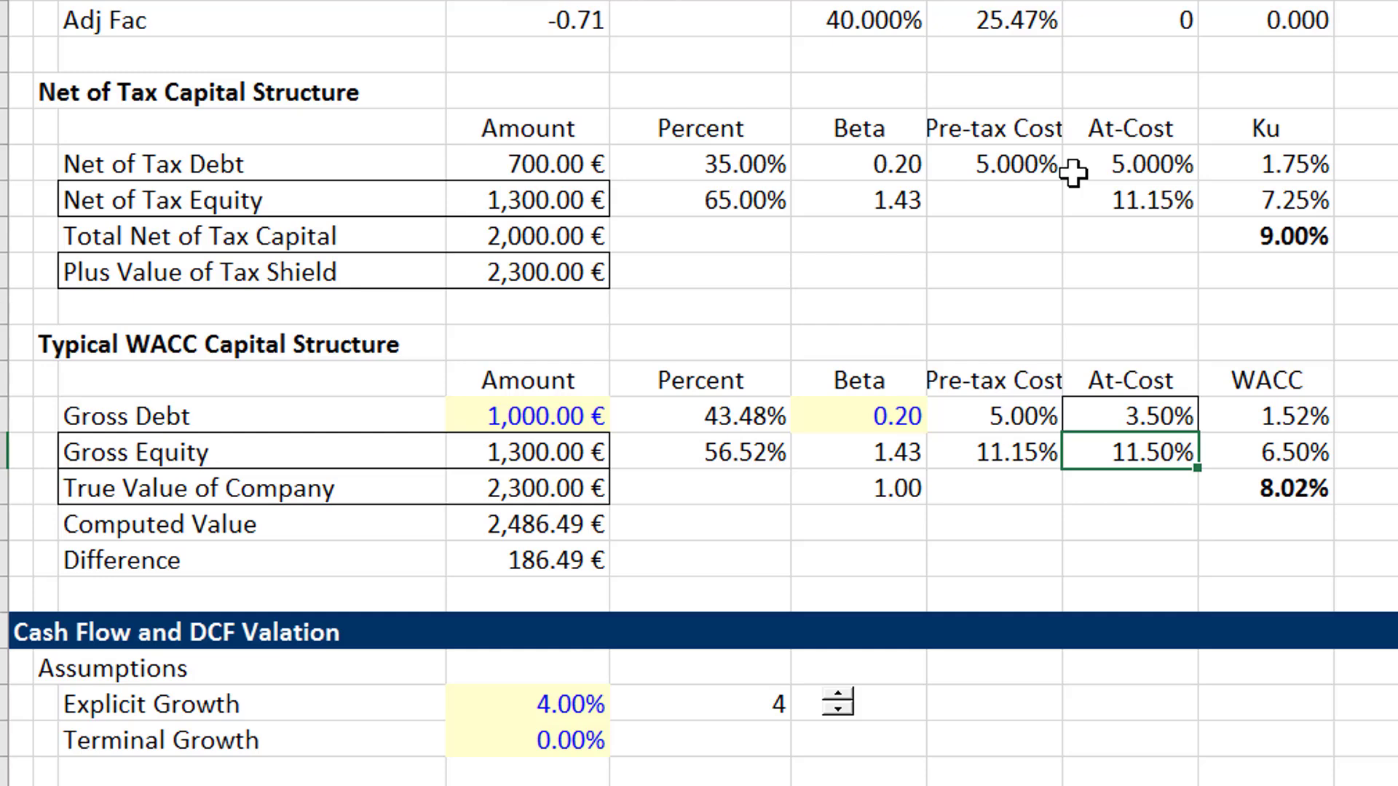
Step: Check the Computed Value and Difference rows, then return to the 11.50% equity cost
{"action": "key", "text": "Down"}
{"action": "key", "text": "Down"}
{"action": "key", "text": "Left"}
{"action": "key", "text": "Left"}
{"action": "key", "text": "Left"}
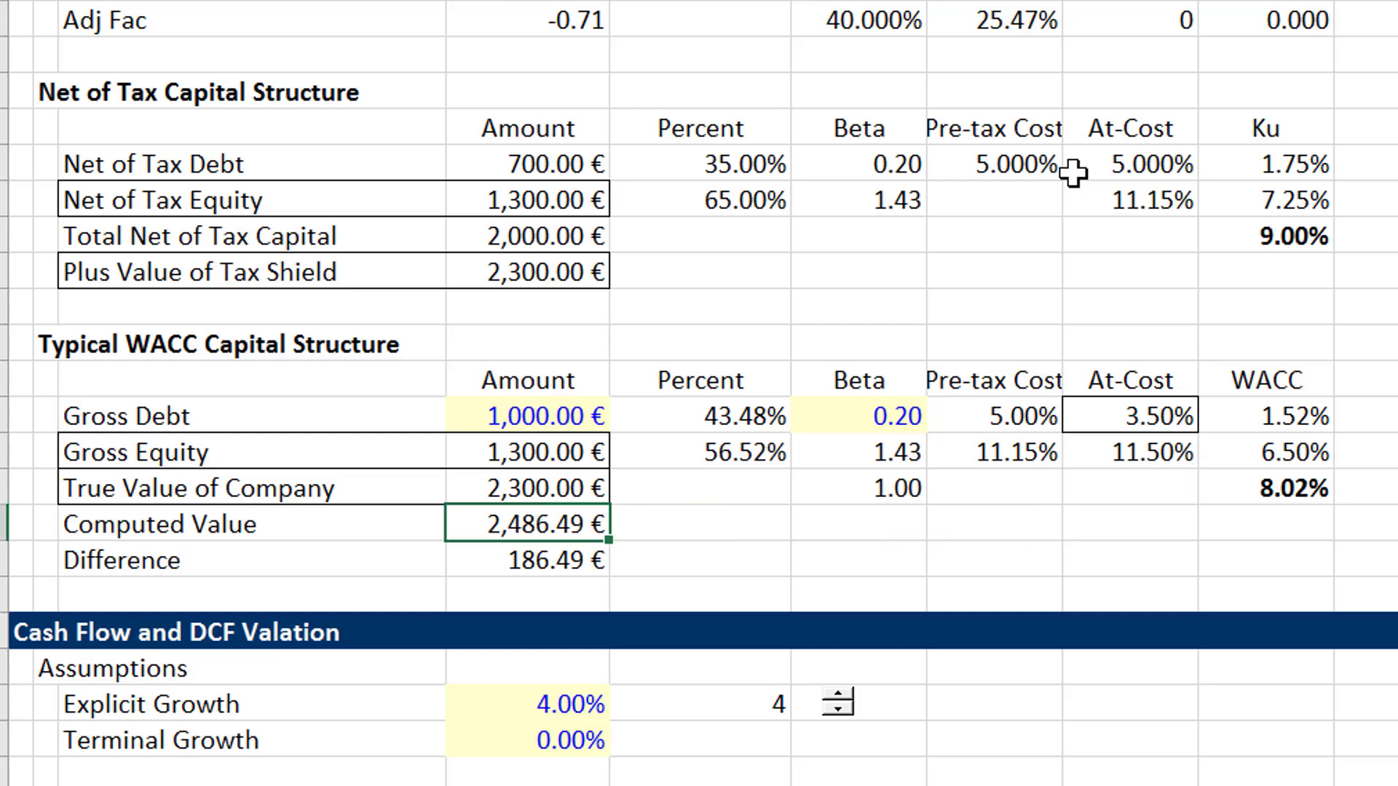
{"action": "key", "text": "Down"}
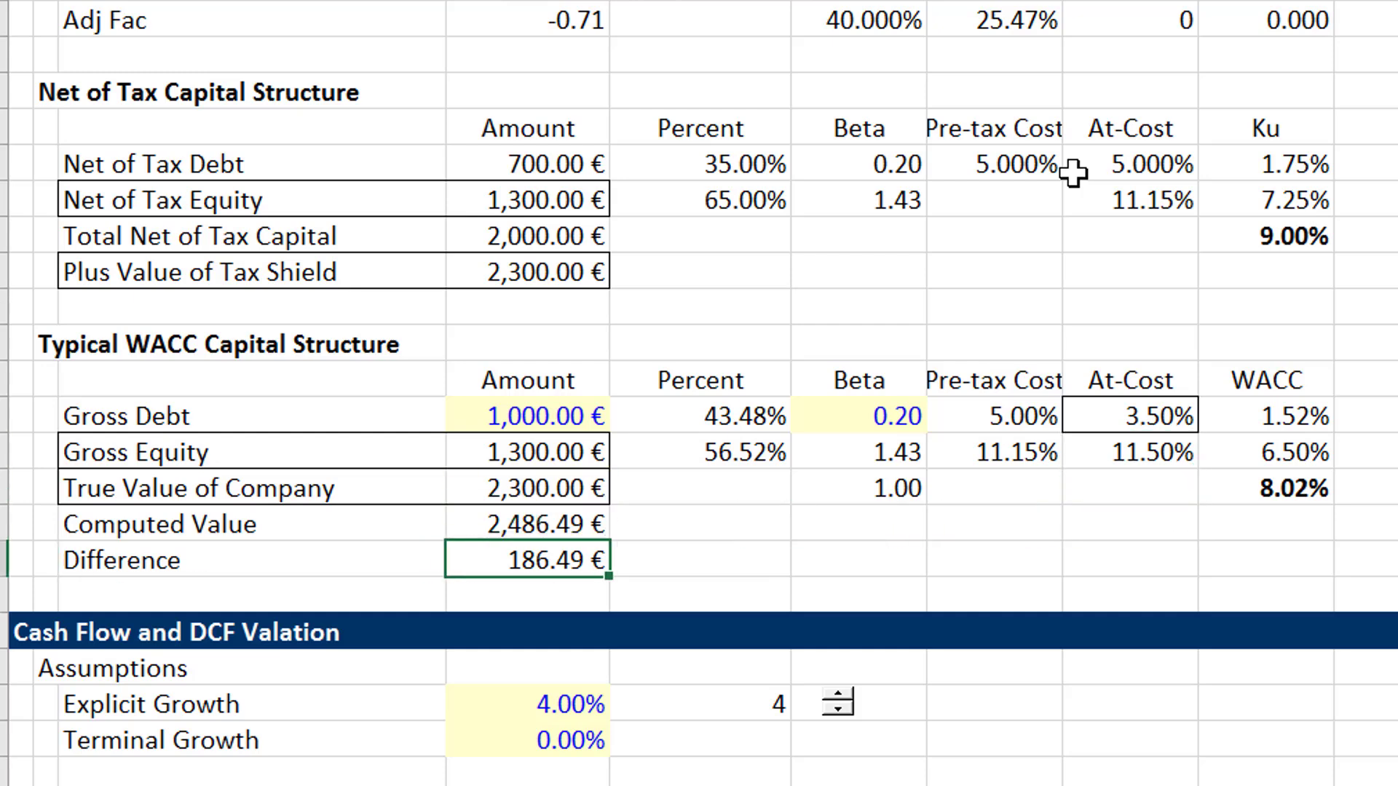
{"action": "key", "text": "Right"}
{"action": "key", "text": "Left"}
{"action": "key", "text": "Left"}
{"action": "key", "text": "Right"}
{"action": "key", "text": "Right"}
{"action": "key", "text": "Right"}
{"action": "key", "text": "Right"}
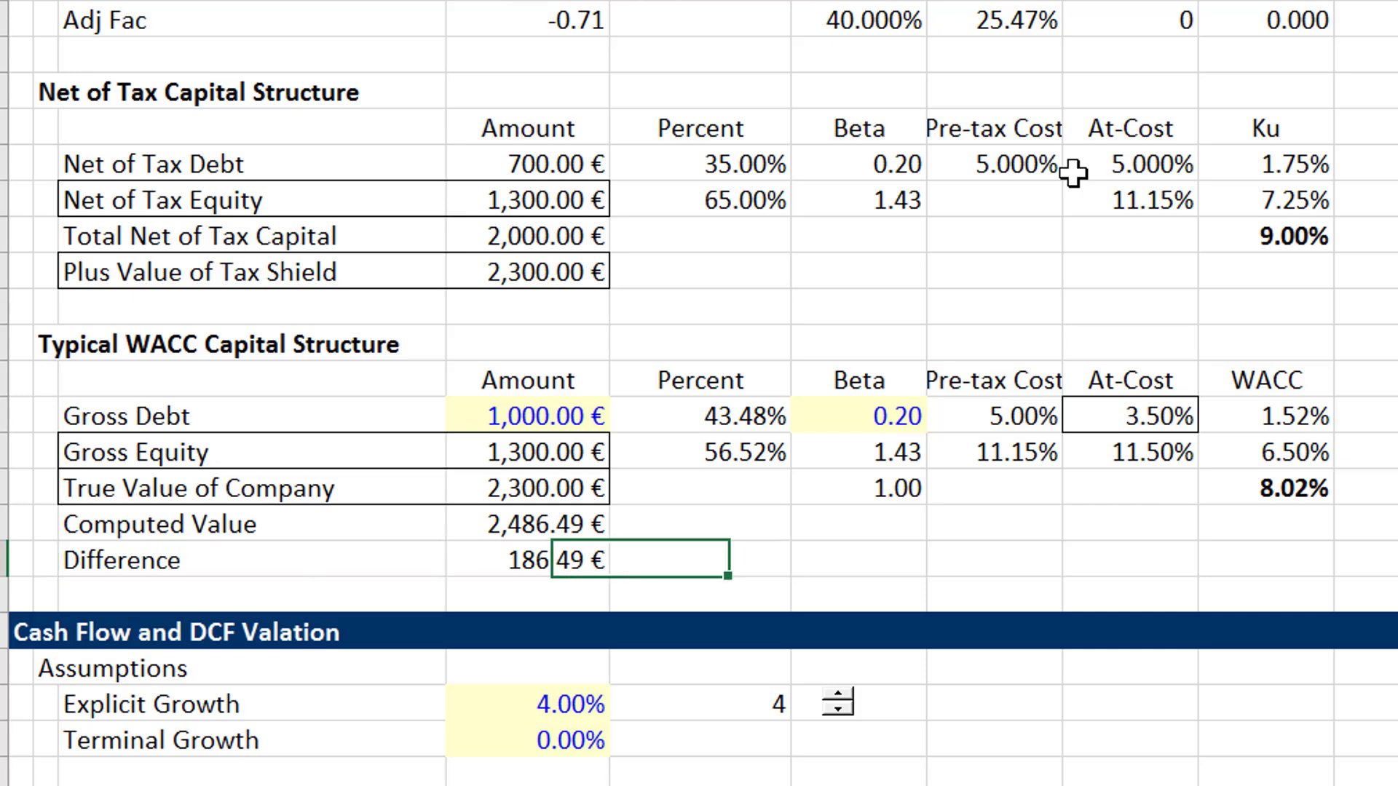
{"action": "key", "text": "Right"}
{"action": "key", "text": "Up"}
{"action": "key", "text": "Up"}
{"action": "key", "text": "Up"}
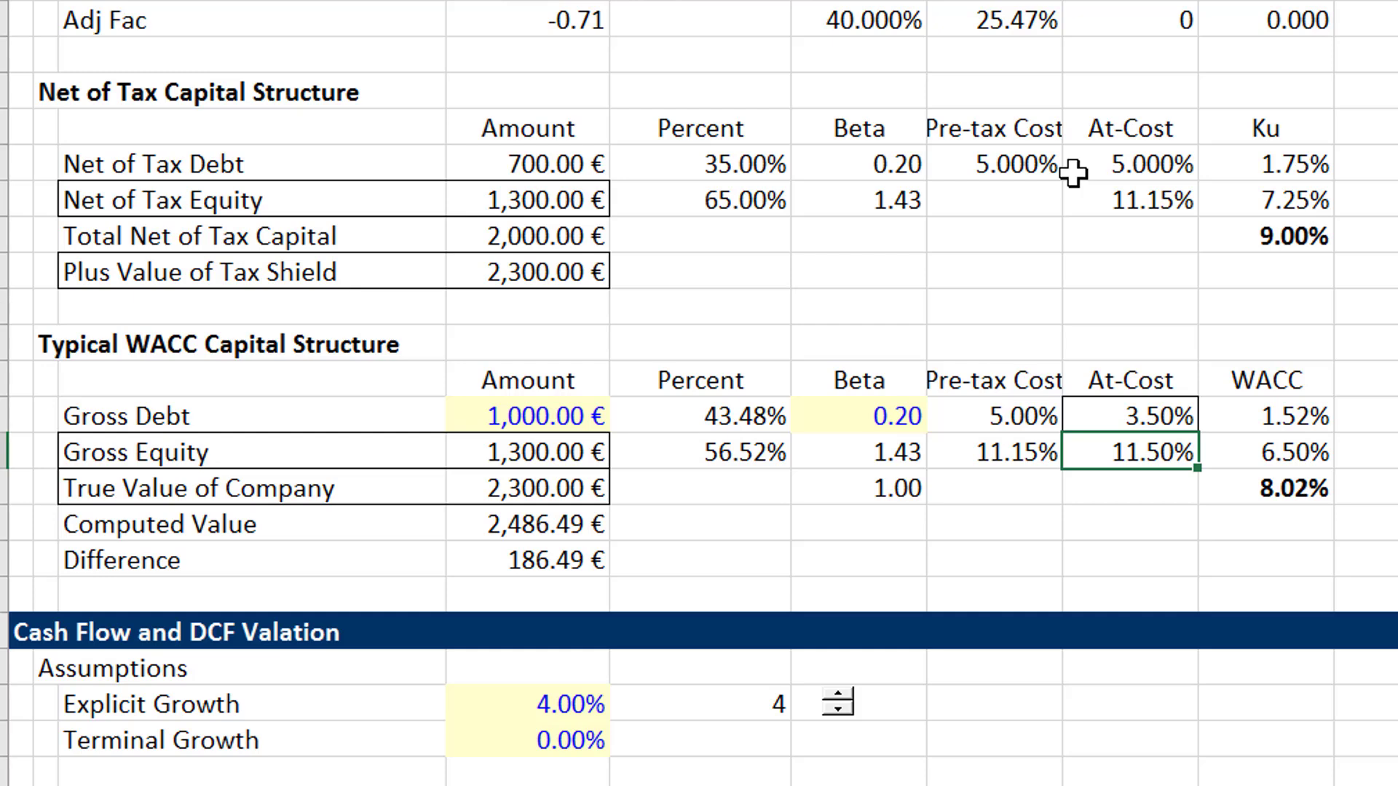
{"action": "scroll", "coordinate": [1073, 172], "scroll_direction": "up", "scroll_amount": 5}
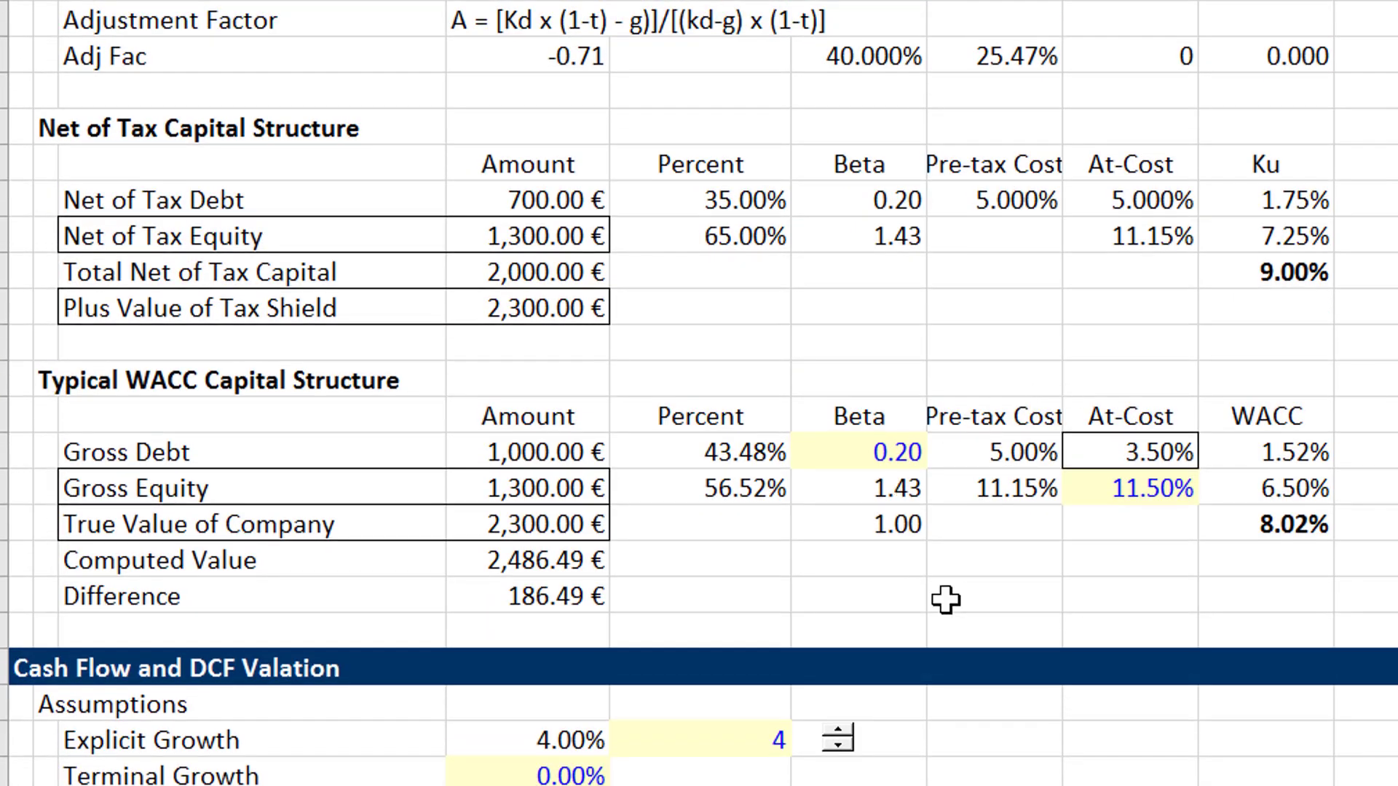
Step: Name the 186.49 € value cell 'Difference' from its left-column label
{"action": "key", "text": "Up"}
{"action": "key", "text": "Up"}
{"action": "key", "text": "Up"}
{"action": "key", "text": "Up"}
{"action": "key", "text": "Up"}
{"action": "key", "text": "Up"}
{"action": "key", "text": "Up"}
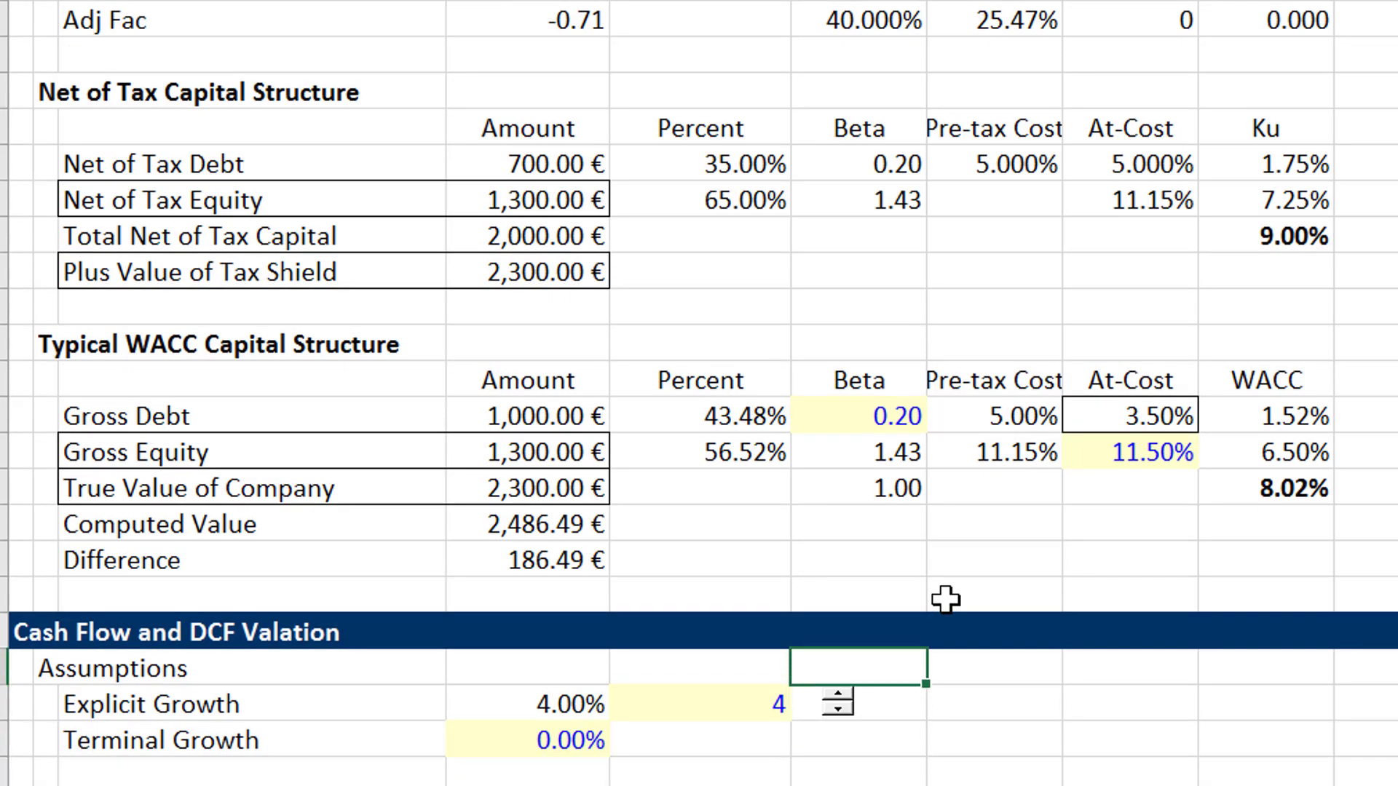
{"action": "key", "text": "Left"}
{"action": "key", "text": "Left"}
{"action": "key", "text": "Left"}
{"action": "key", "text": "Right"}
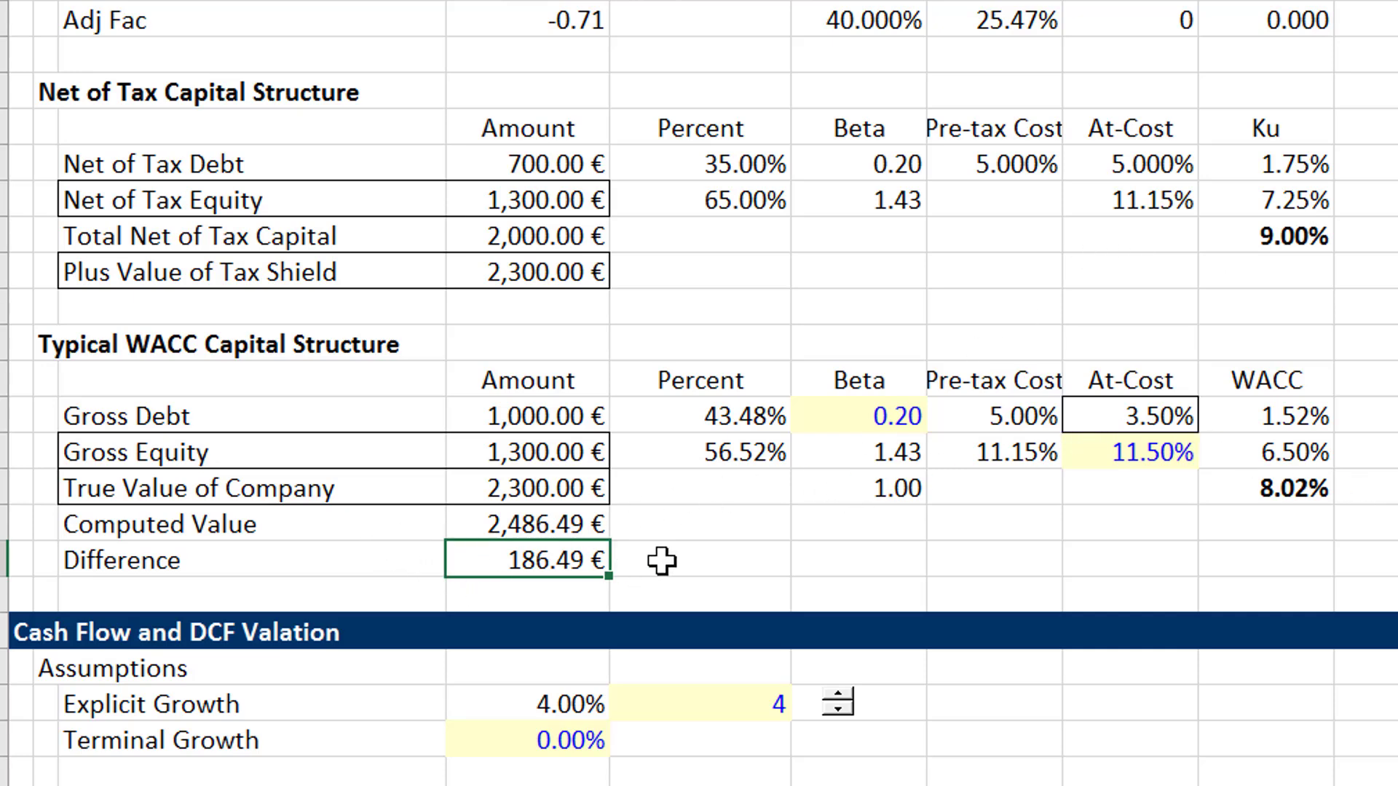
{"action": "key", "text": "shift+Left"}
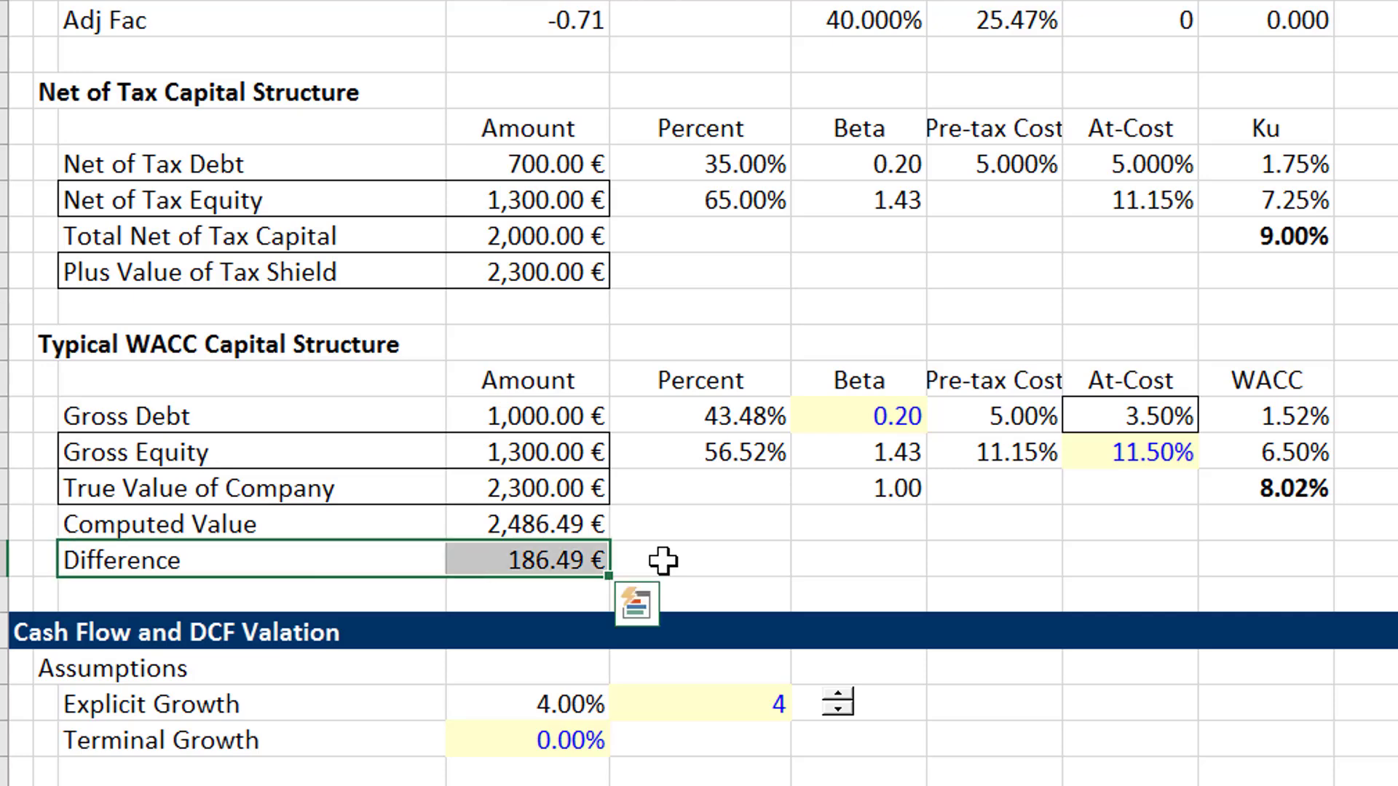
{"action": "key", "text": "ctrl+shift+F3"}
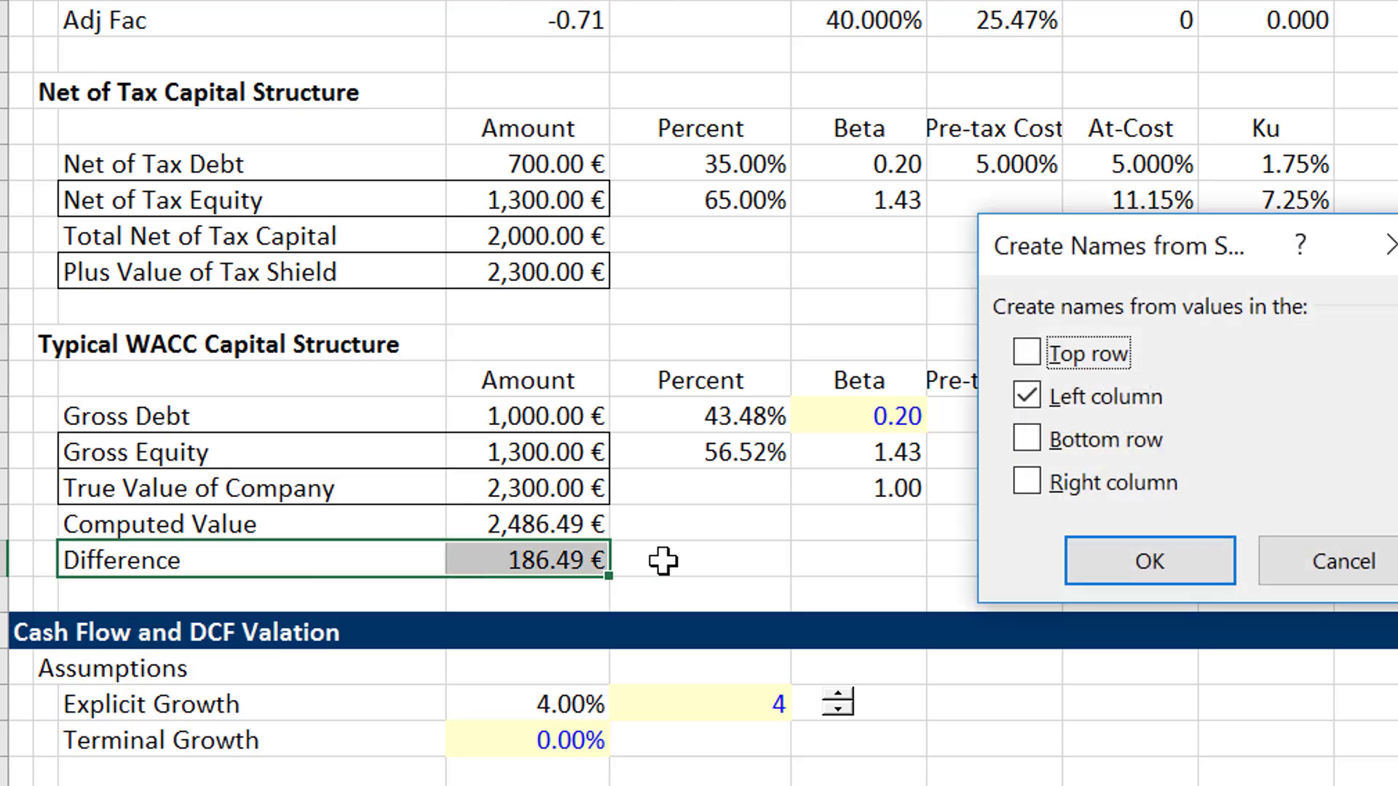
{"action": "key", "text": "Return"}
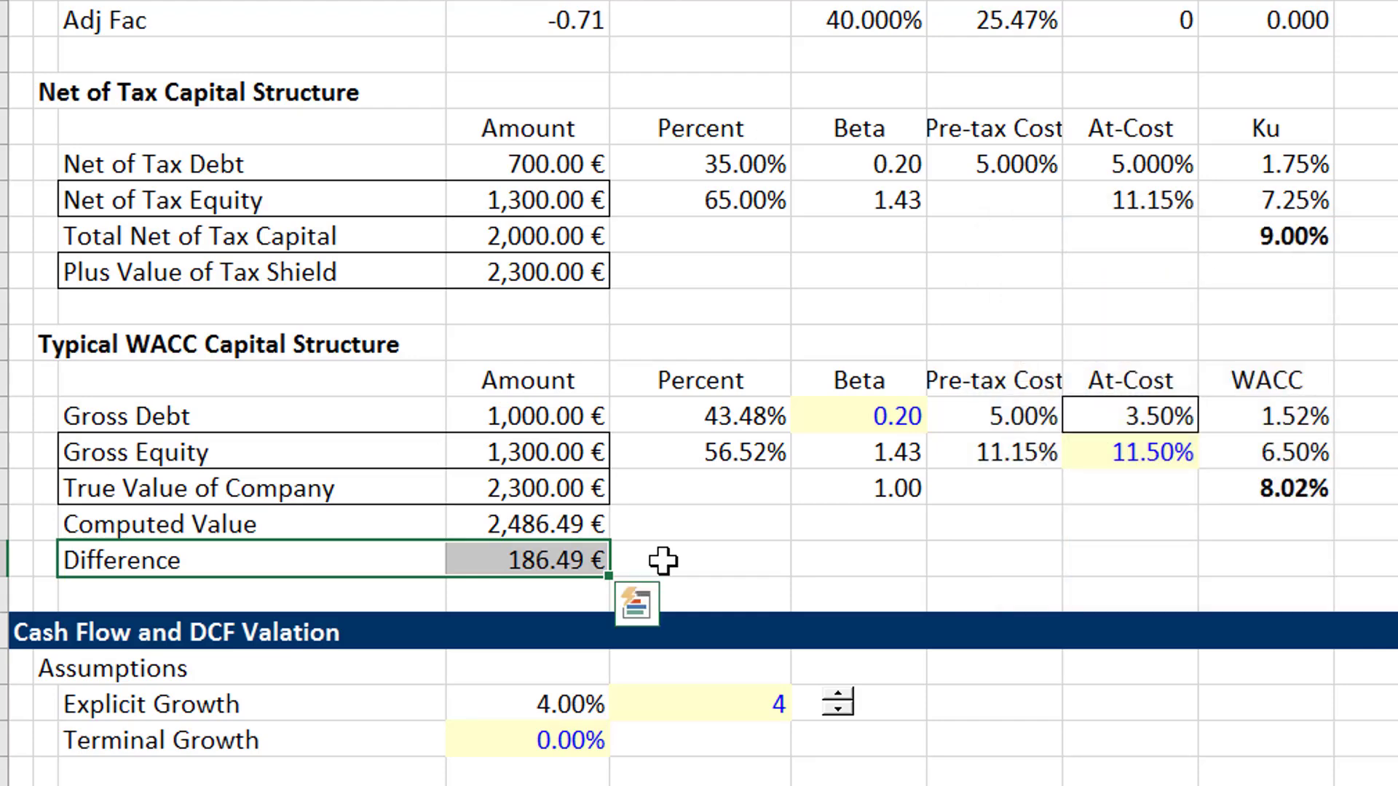
Step: Verify the 'Difference' name in the Name Manager
{"action": "key", "text": "Left"}
{"action": "key", "text": "Right"}
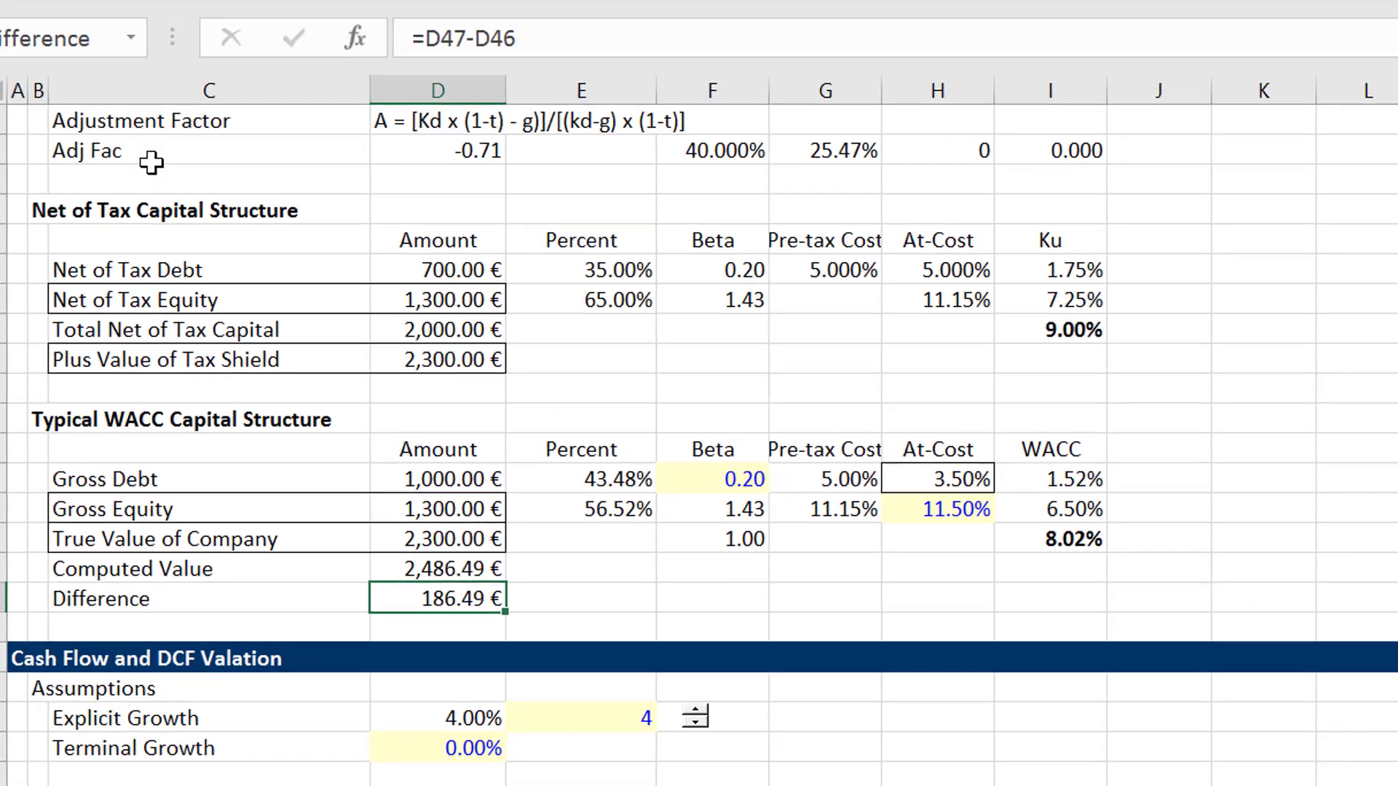
{"action": "key", "text": "ctrl+F3"}
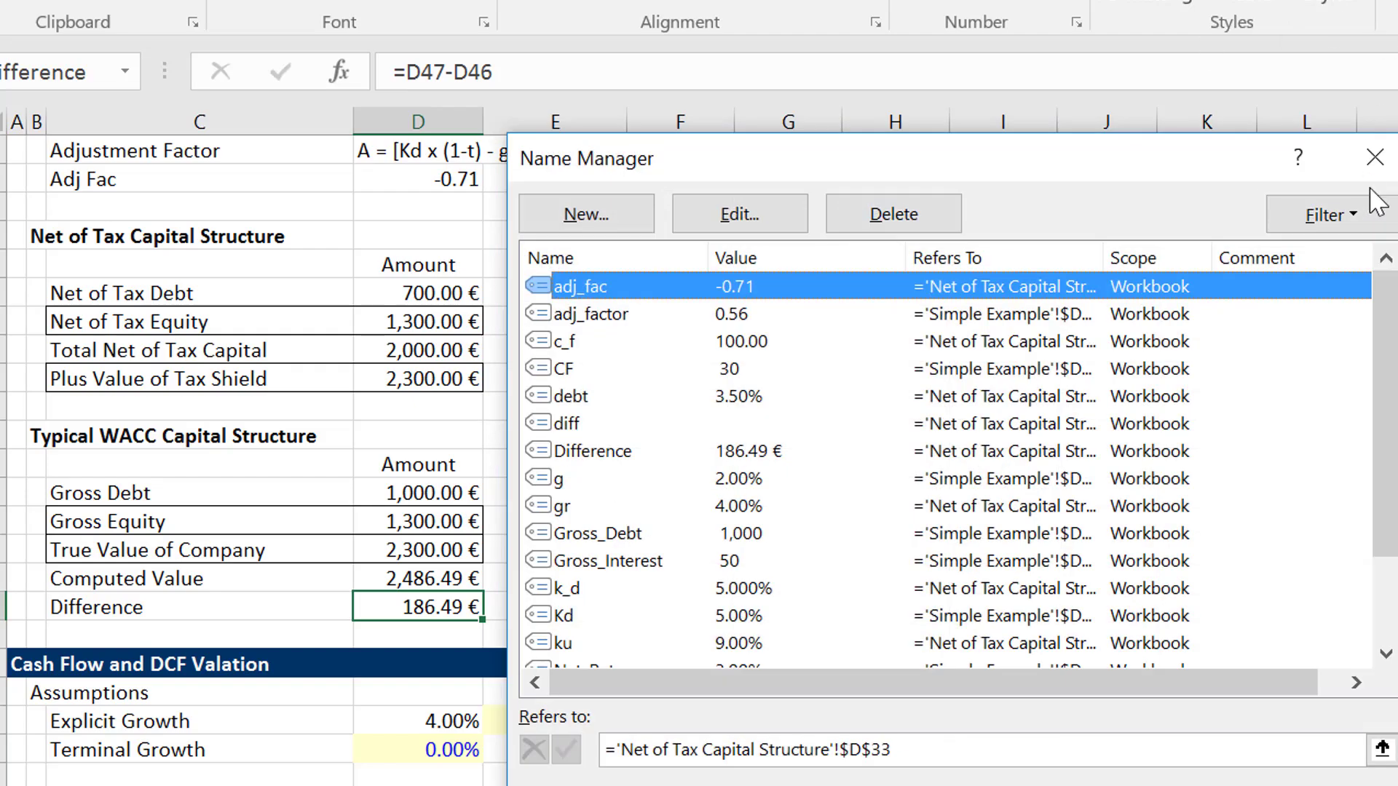
{"action": "left_click", "coordinate": [1376, 160]}
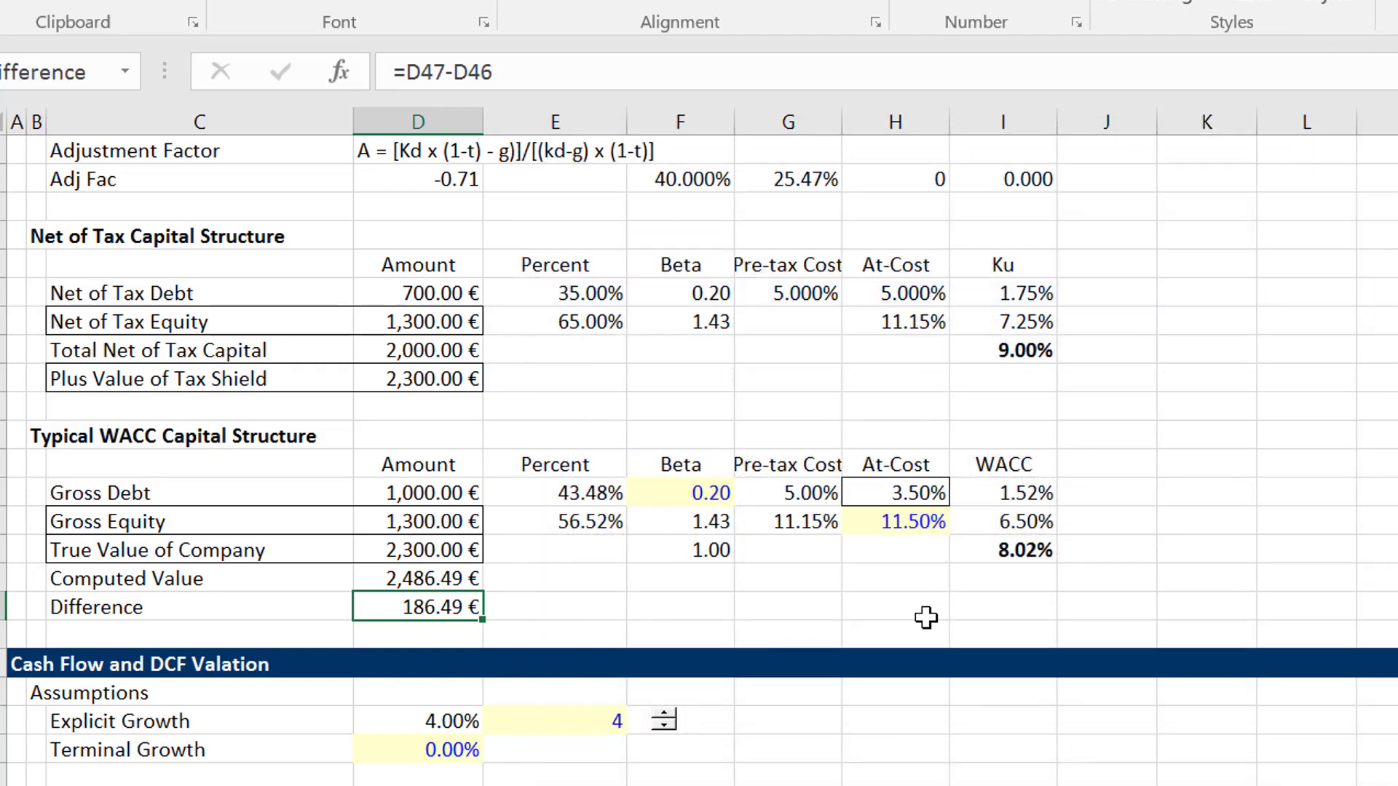
Step: Select the Gross Equity at-cost cell H45 holding 11.50%
{"action": "key", "text": "Left"}
{"action": "key", "text": "Right"}
{"action": "key", "text": "Up"}
{"action": "key", "text": "Up"}
{"action": "key", "text": "Up"}
{"action": "key", "text": "Right"}
{"action": "key", "text": "Right"}
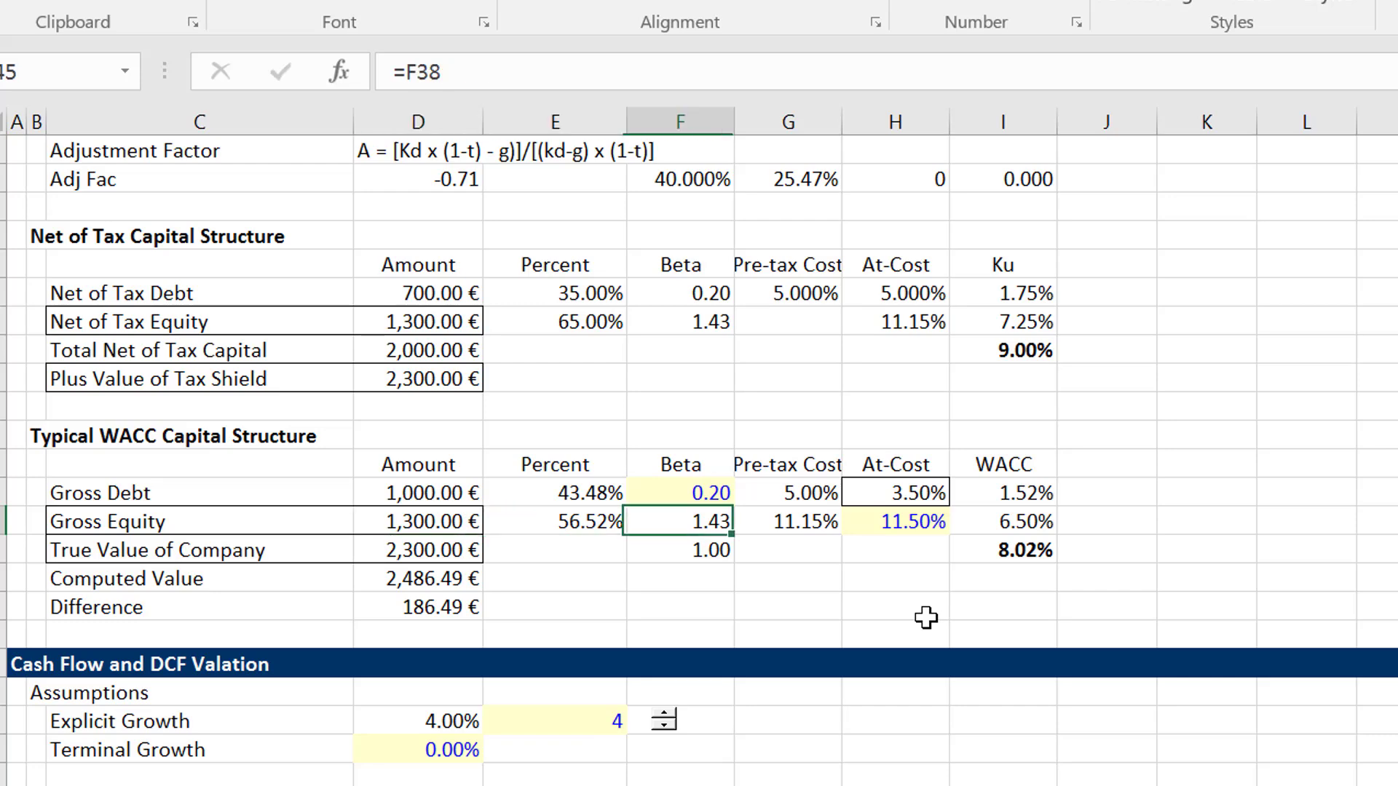
{"action": "key", "text": "Right"}
{"action": "key", "text": "Right"}
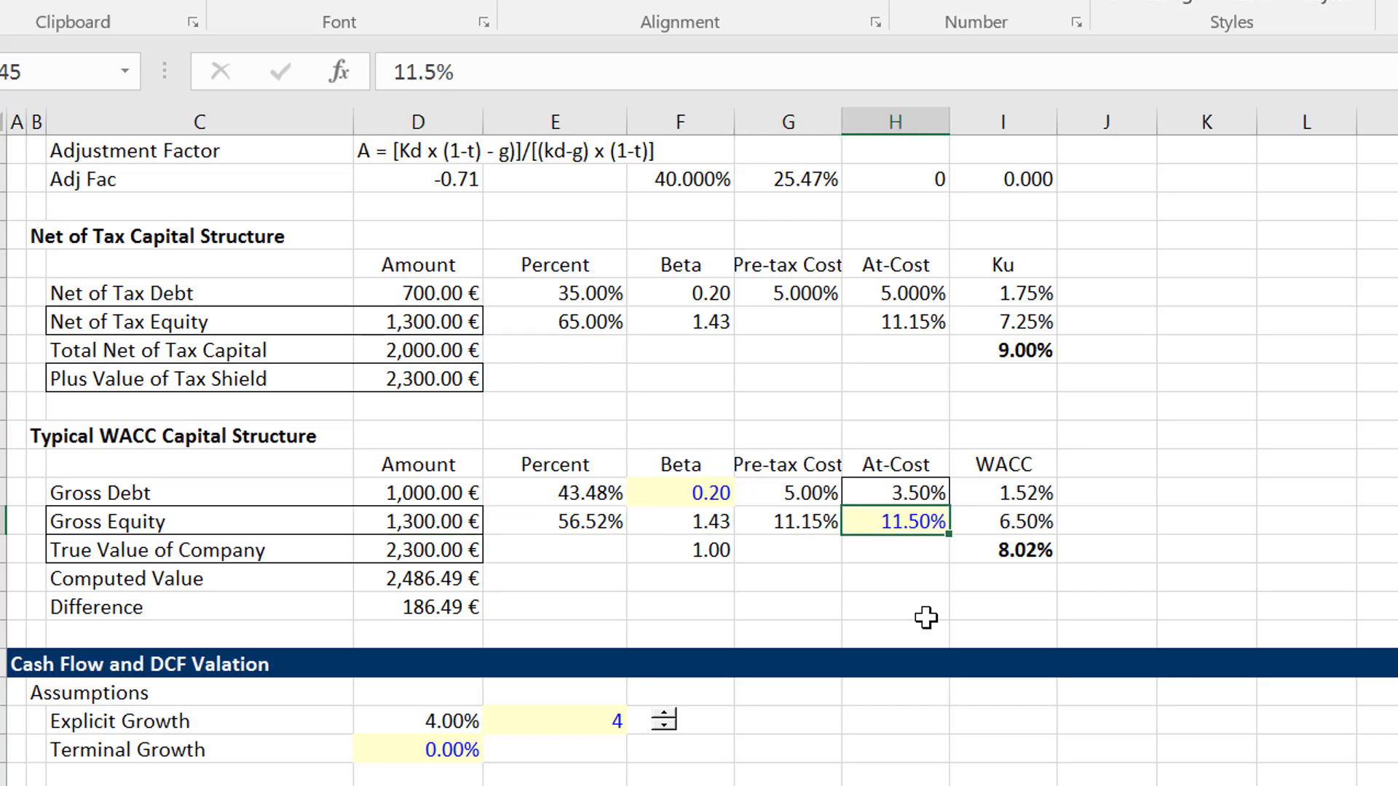
{"action": "key", "text": "Left"}
{"action": "key", "text": "Right"}
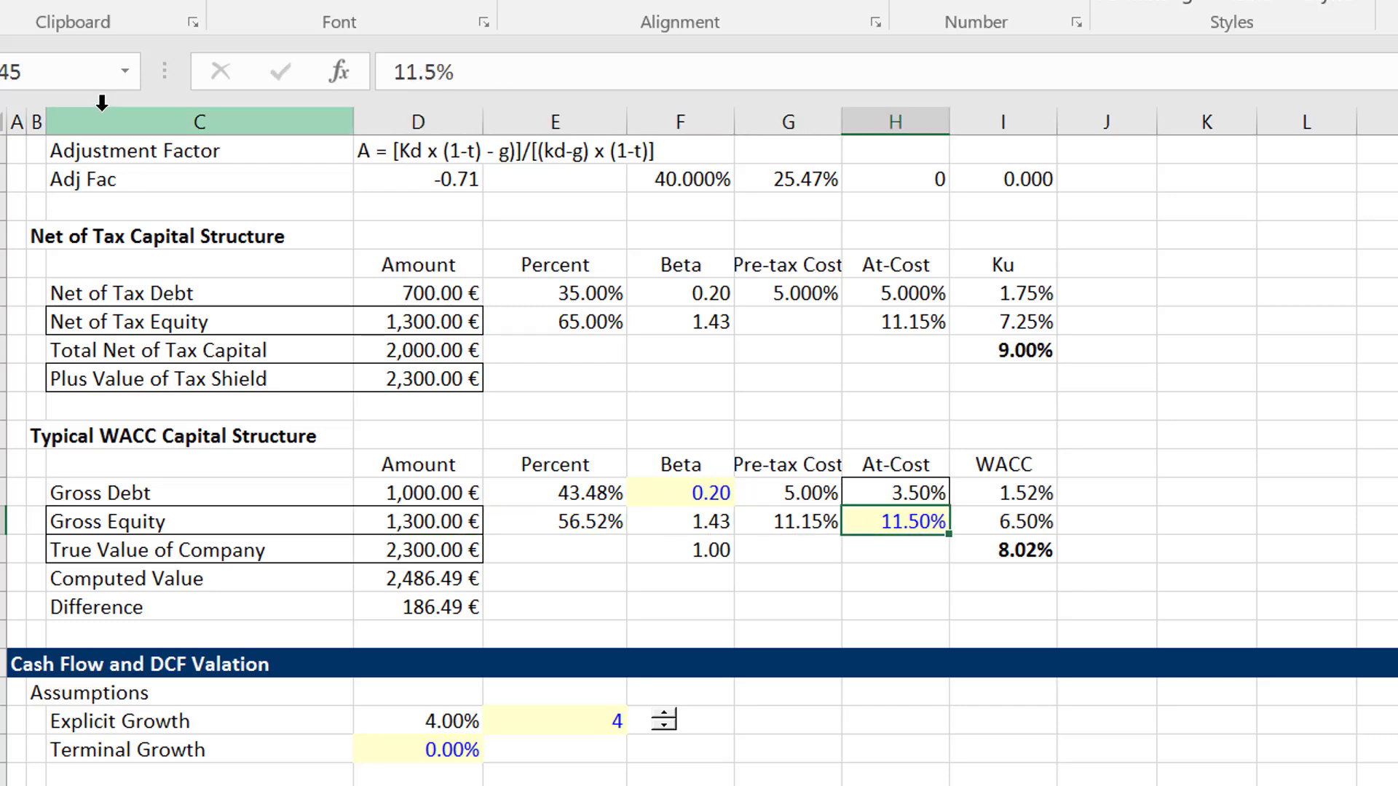
Step: Name cell H45 'ke' through the Name Box
{"action": "left_click", "coordinate": [96, 70]}
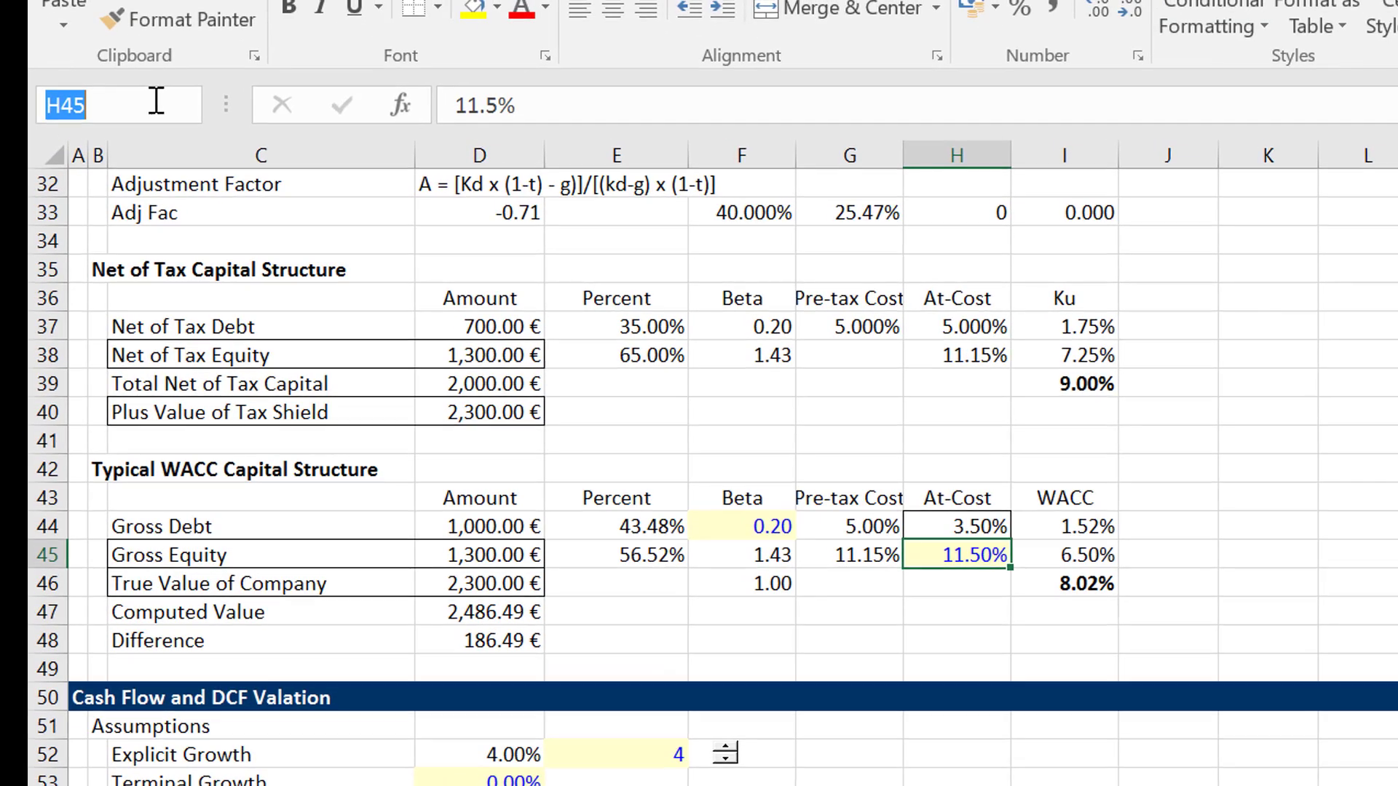
{"action": "type", "text": "cok"}
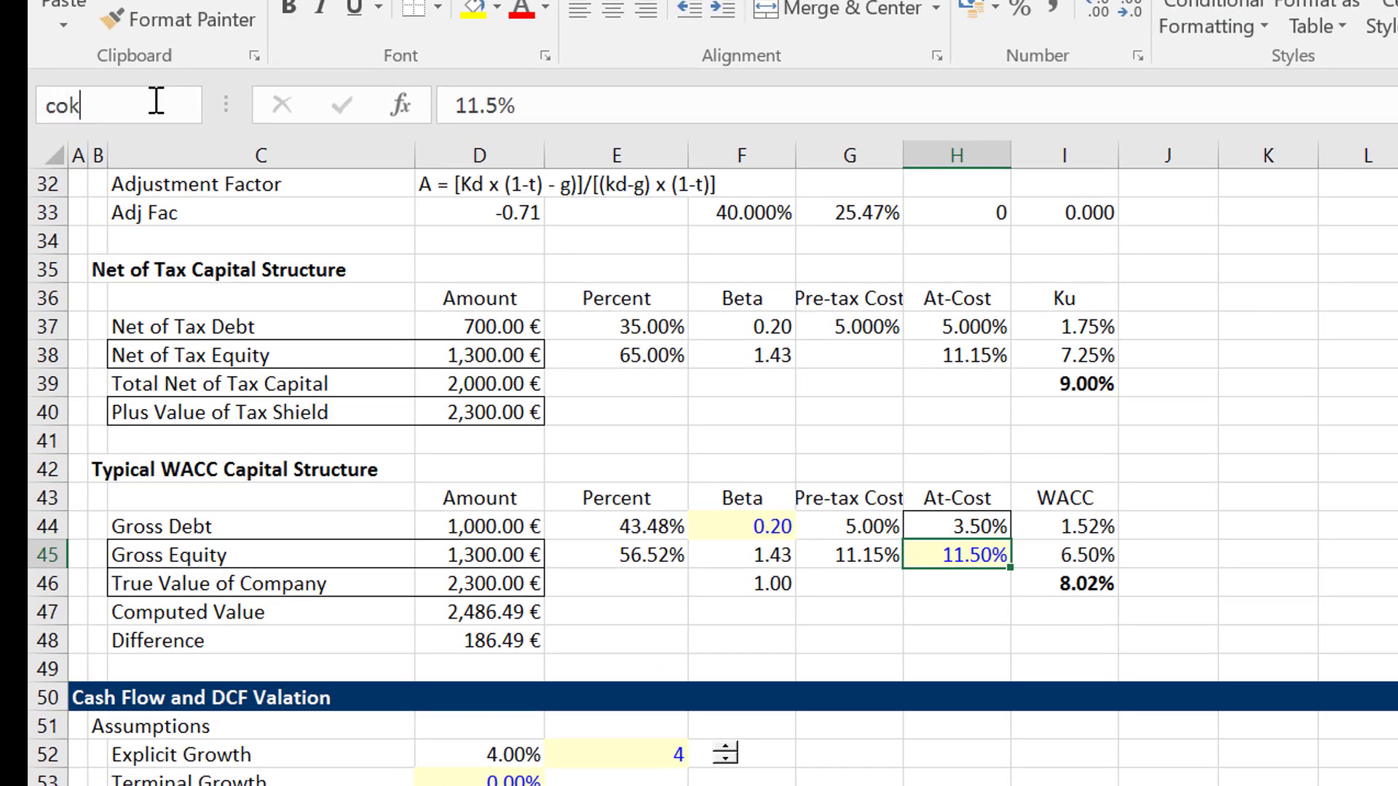
{"action": "key", "text": "BackSpace"}
{"action": "key", "text": "BackSpace"}
{"action": "type", "text": "ke"}
{"action": "key", "text": "Return"}
{"action": "key", "text": "Left"}
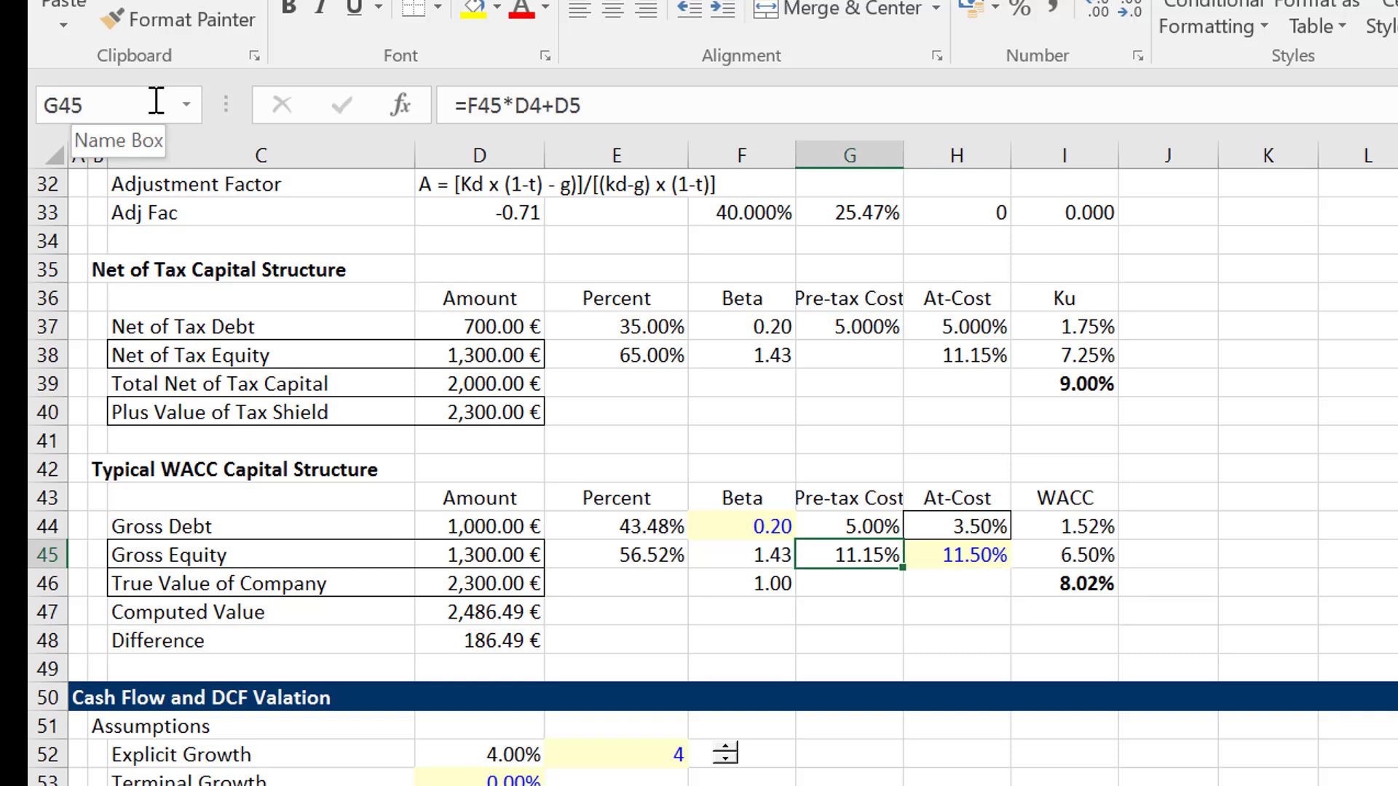
{"action": "key", "text": "Right"}
{"action": "key", "text": "Right"}
{"action": "key", "text": "Right"}
{"action": "key", "text": "Right"}
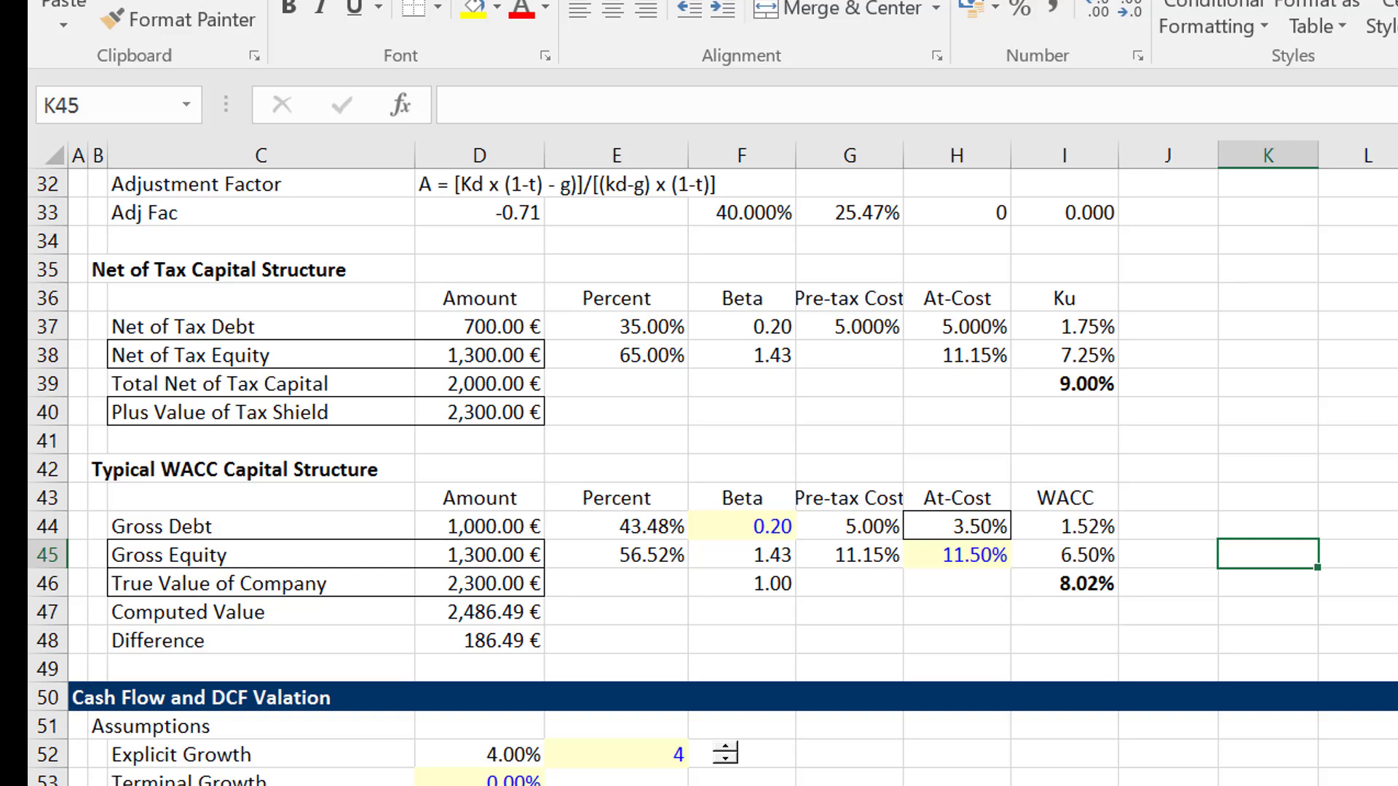
Step: Record a macro named goalseek in this workbook, then select the Difference cell D48
{"action": "key", "text": "alt+l"}
{"action": "key", "text": "r"}
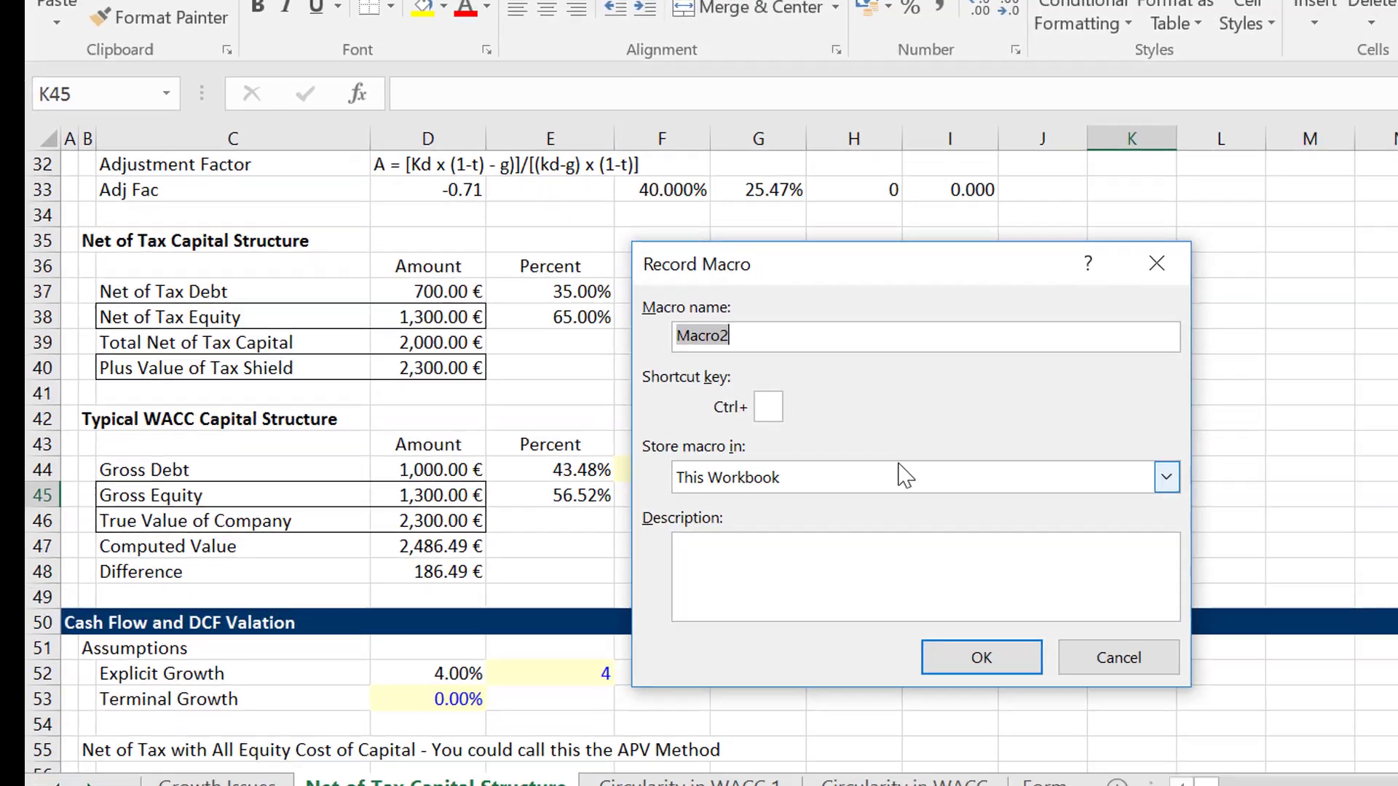
{"action": "key", "text": "BackSpace"}
{"action": "type", "text": "goalseek"}
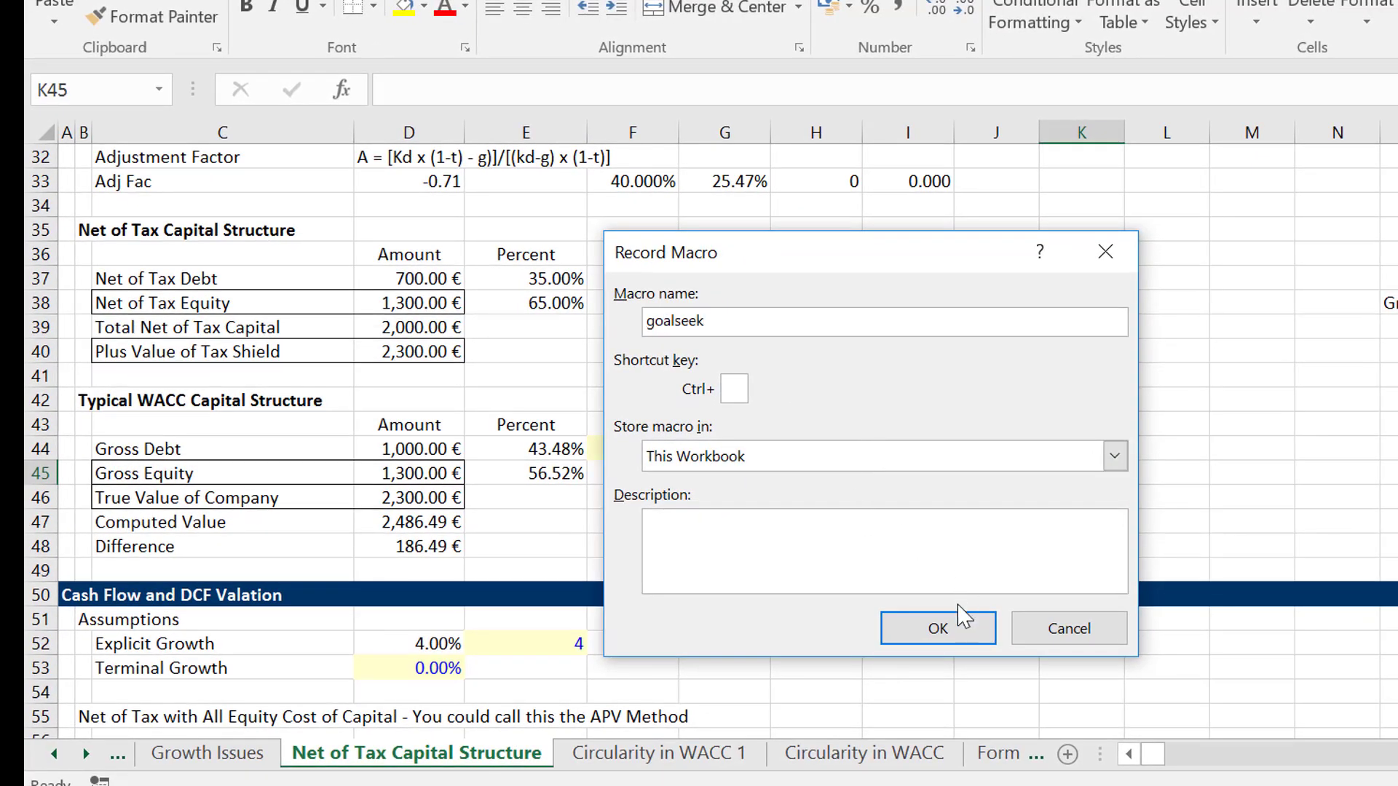
{"action": "left_click", "coordinate": [958, 630]}
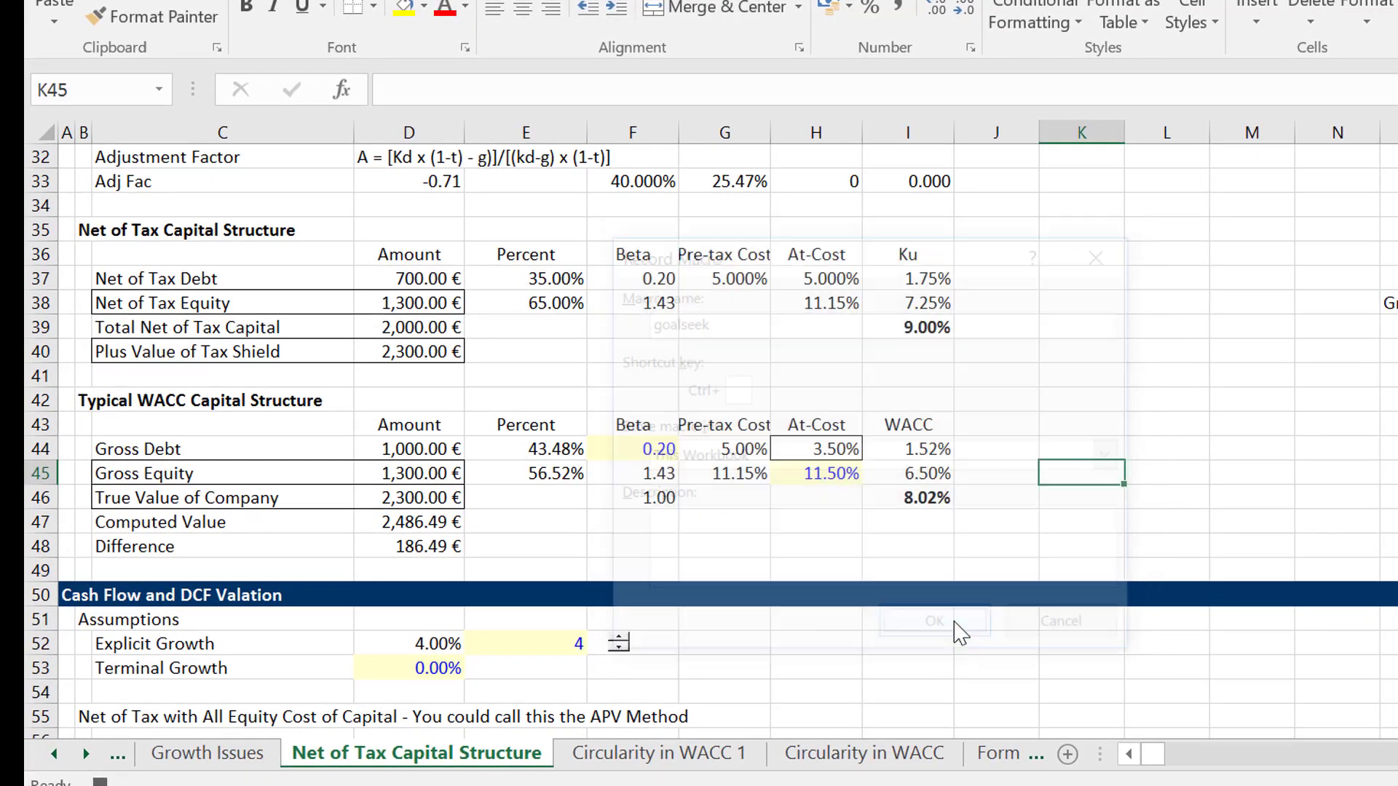
{"action": "left_click", "coordinate": [412, 546]}
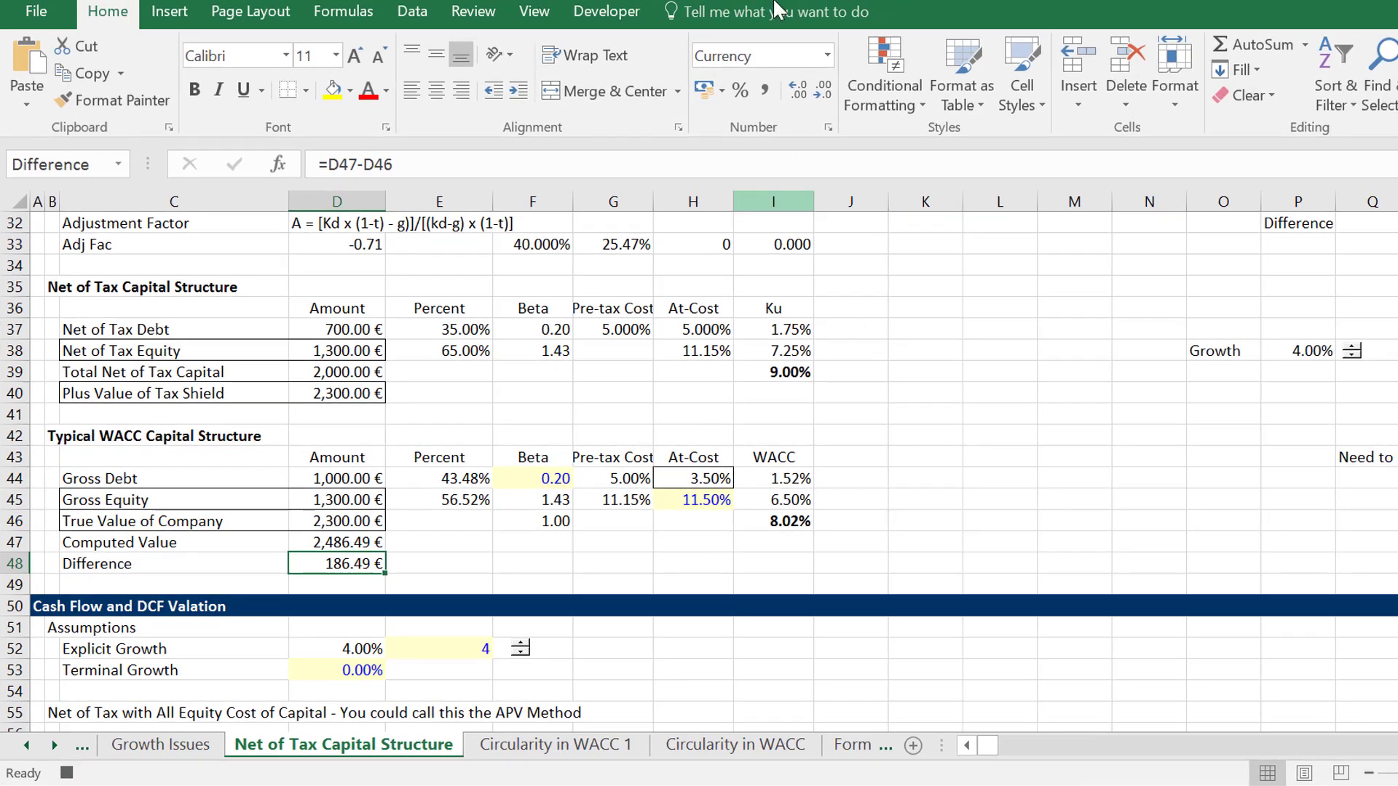
Step: Goal Seek D48 to 0 by changing H45, raising ke to 12.08%
{"action": "left_click", "coordinate": [416, 21]}
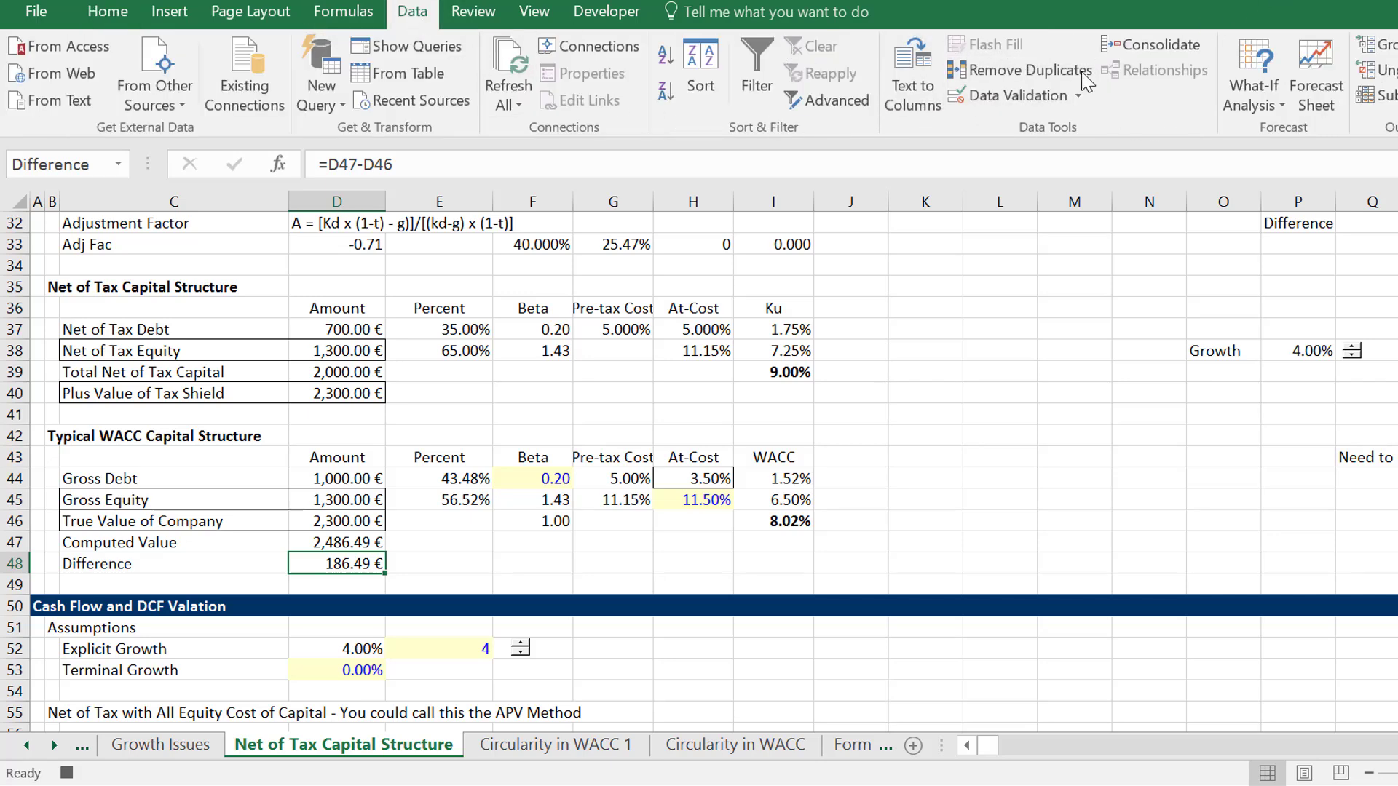
{"action": "left_click", "coordinate": [1271, 91]}
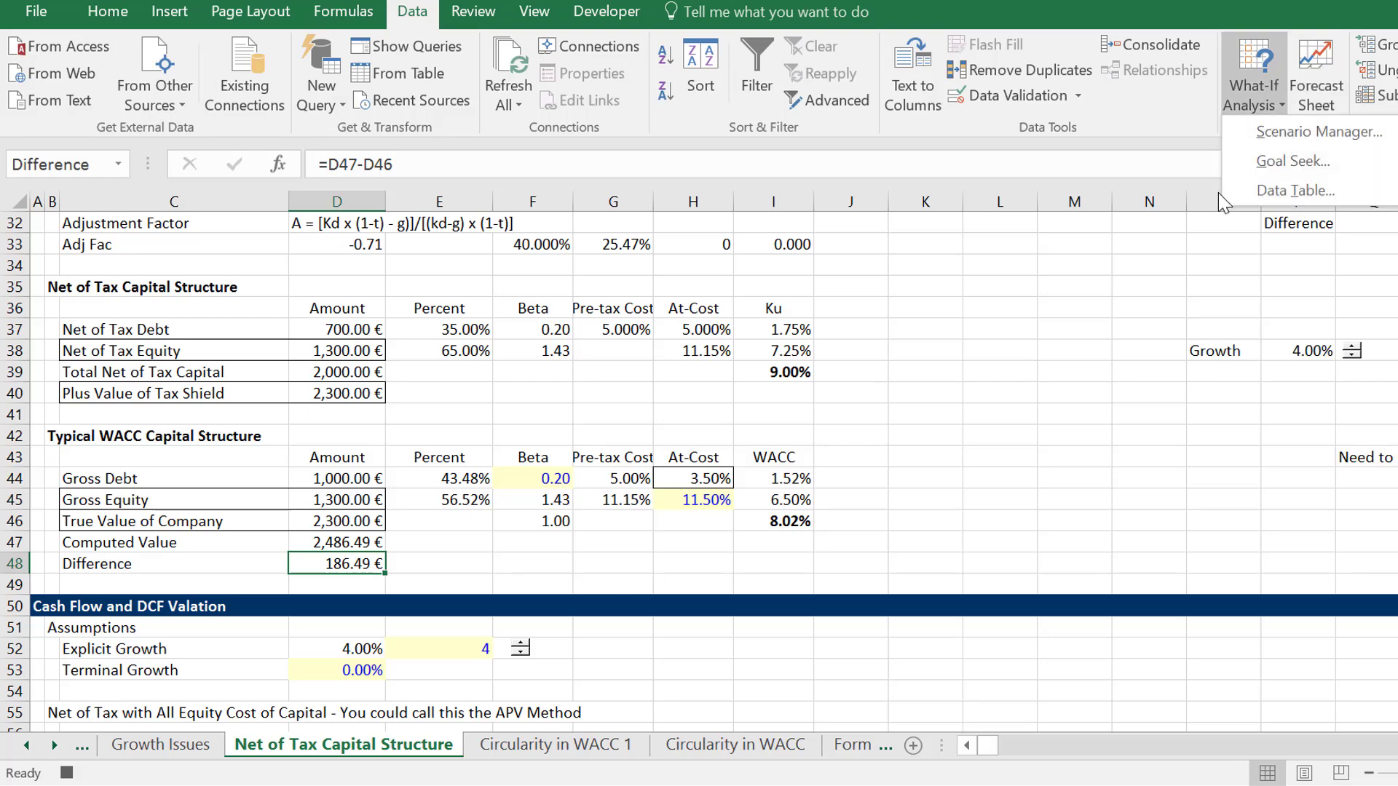
{"action": "left_click", "coordinate": [1283, 161]}
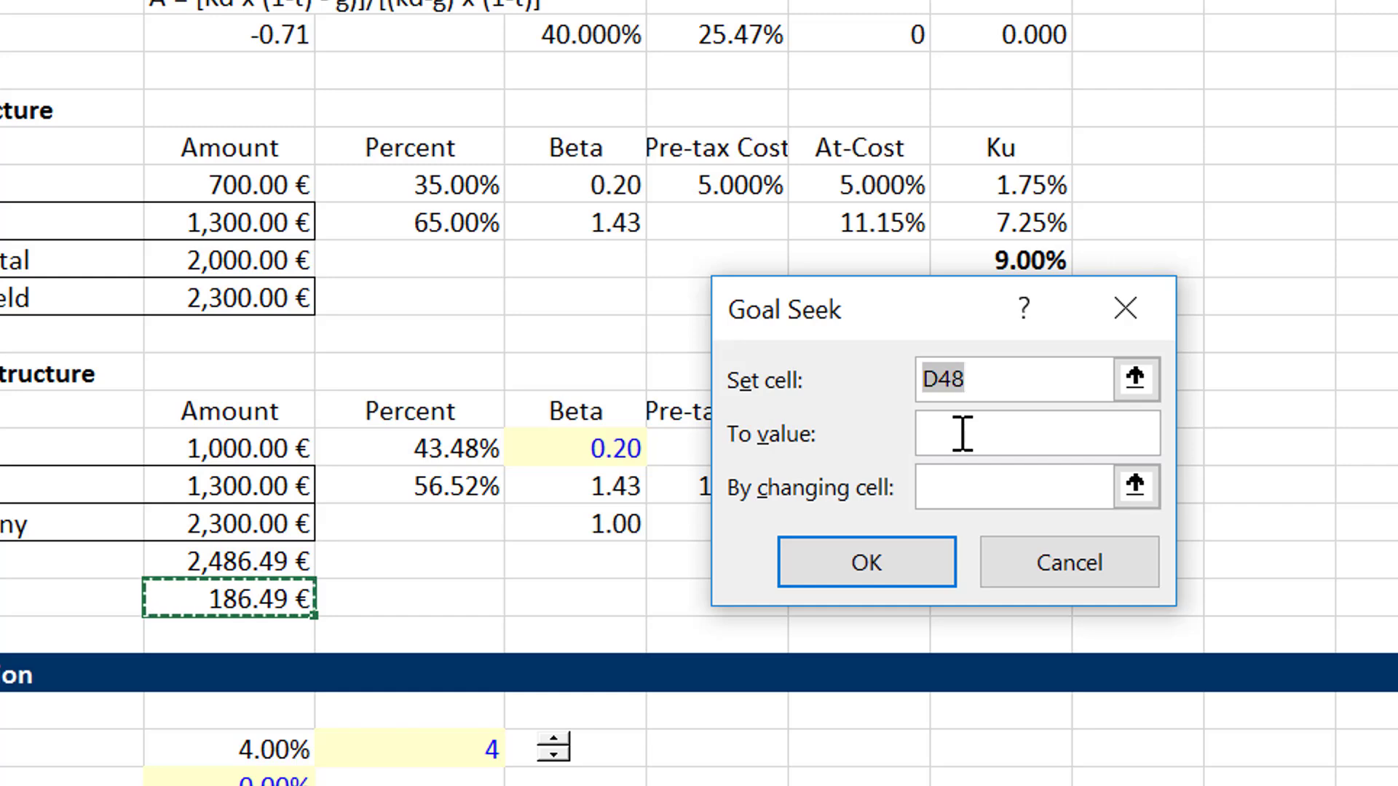
{"action": "left_click", "coordinate": [962, 434]}
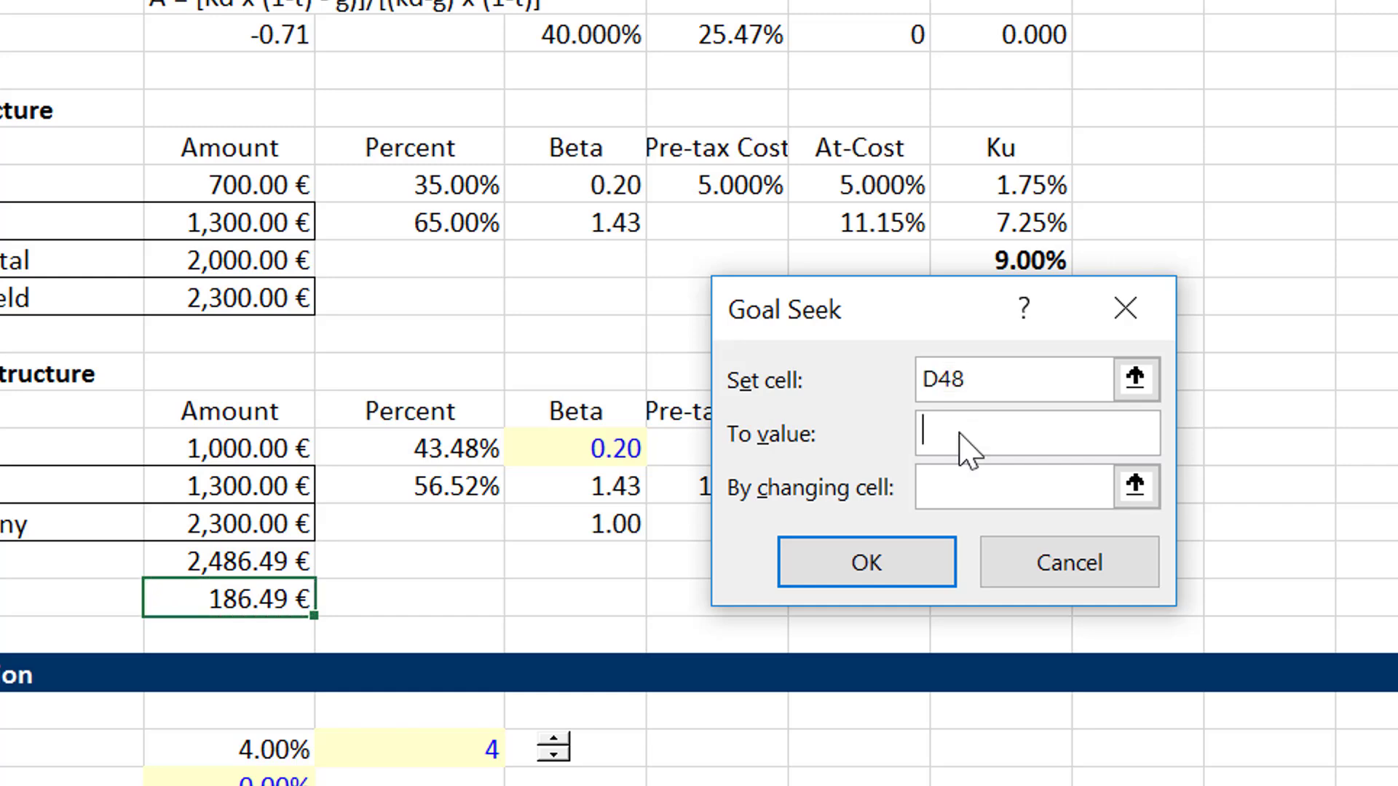
{"action": "type", "text": "0"}
{"action": "left_click", "coordinate": [1135, 485]}
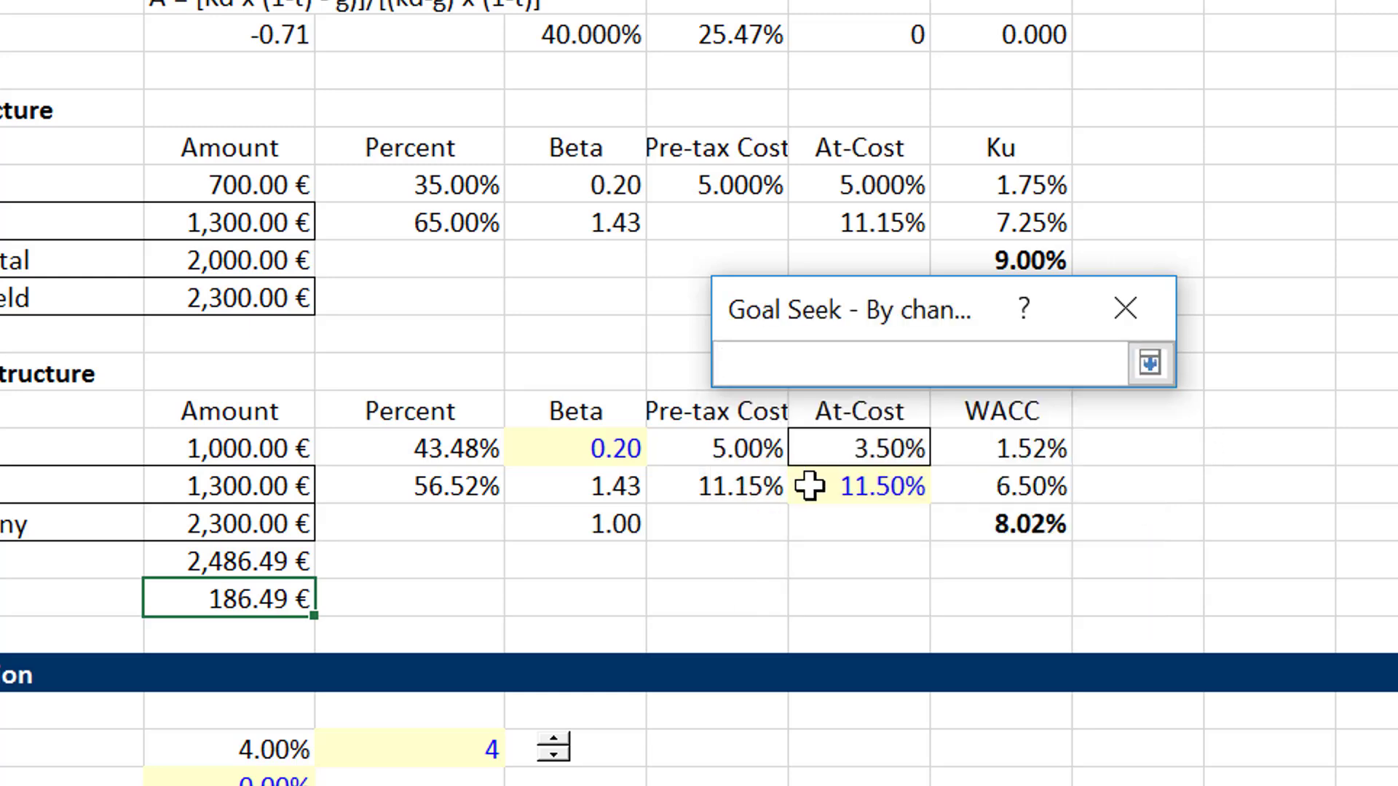
{"action": "left_click", "coordinate": [836, 490]}
{"action": "key", "text": "Return"}
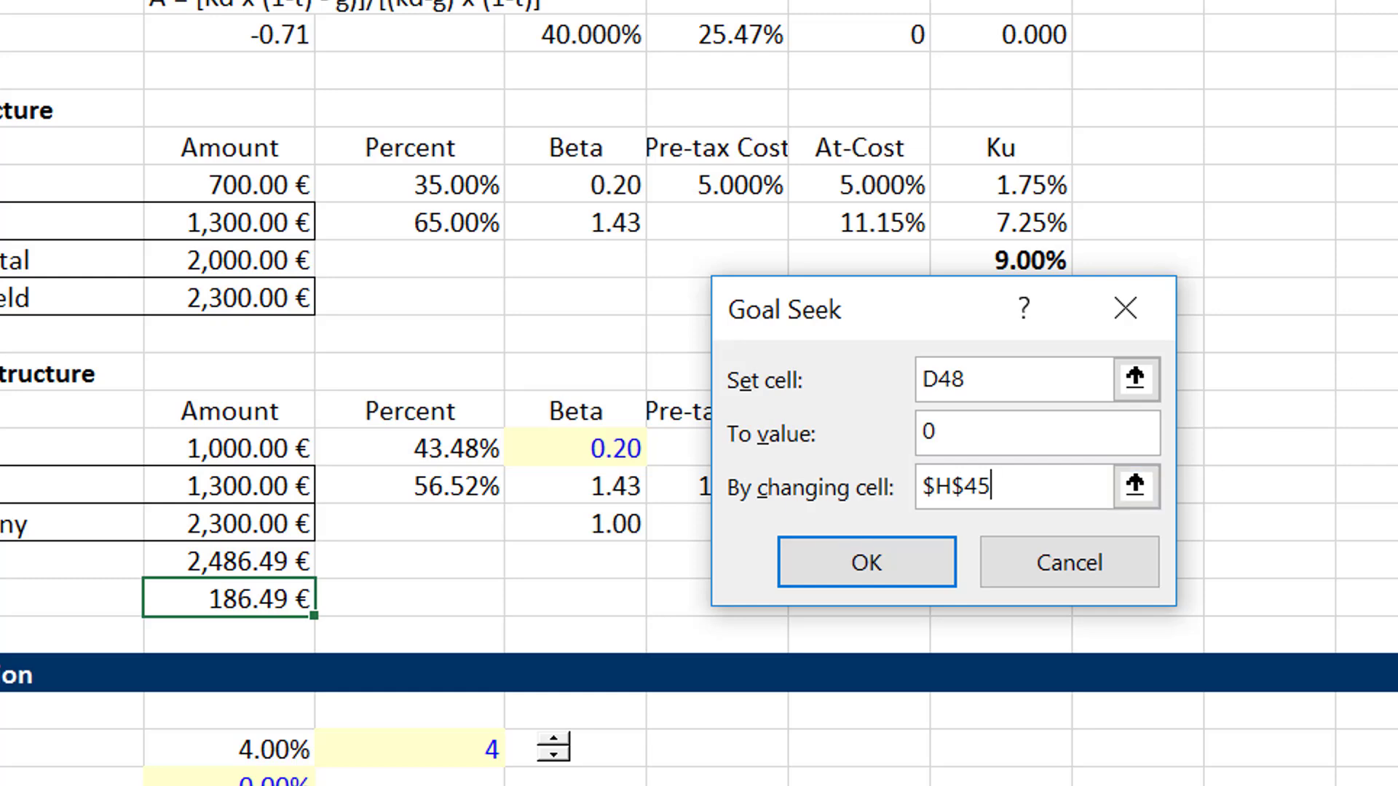
{"action": "left_click", "coordinate": [844, 581]}
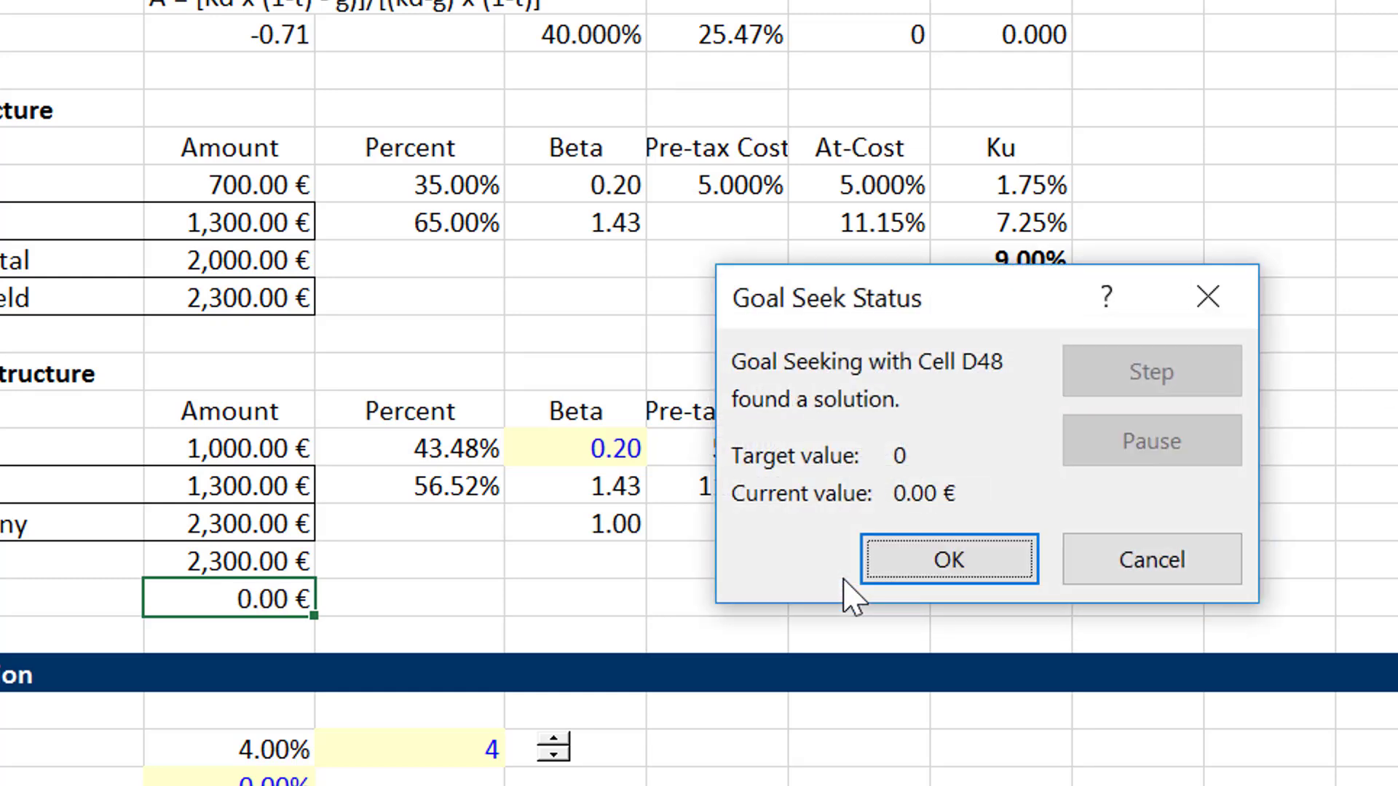
{"action": "left_click", "coordinate": [879, 558]}
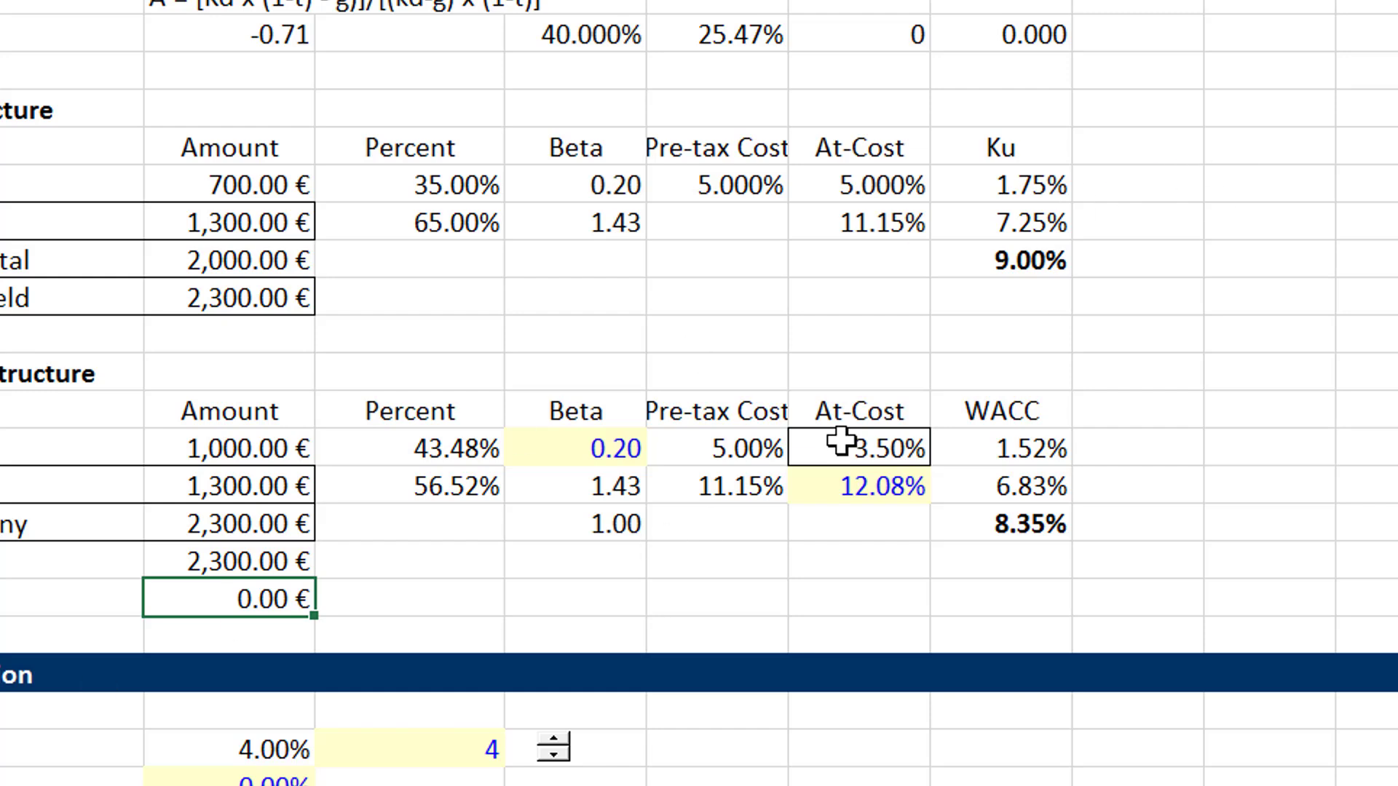
{"action": "left_click", "coordinate": [1345, 335]}
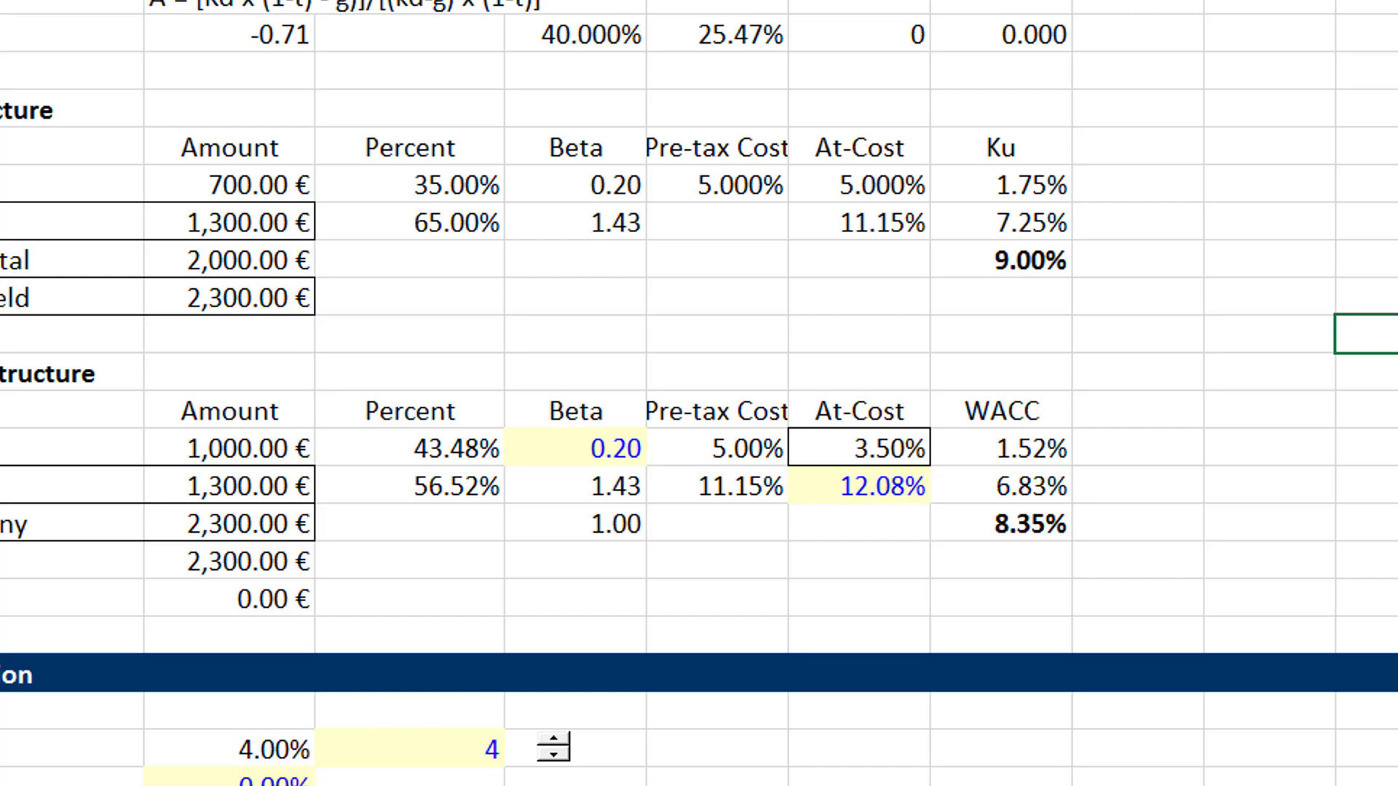
Step: Open the recorded goalseek macro from the Alt+F8 Macro list in the VBA editor
{"action": "key", "text": "alt+F8"}
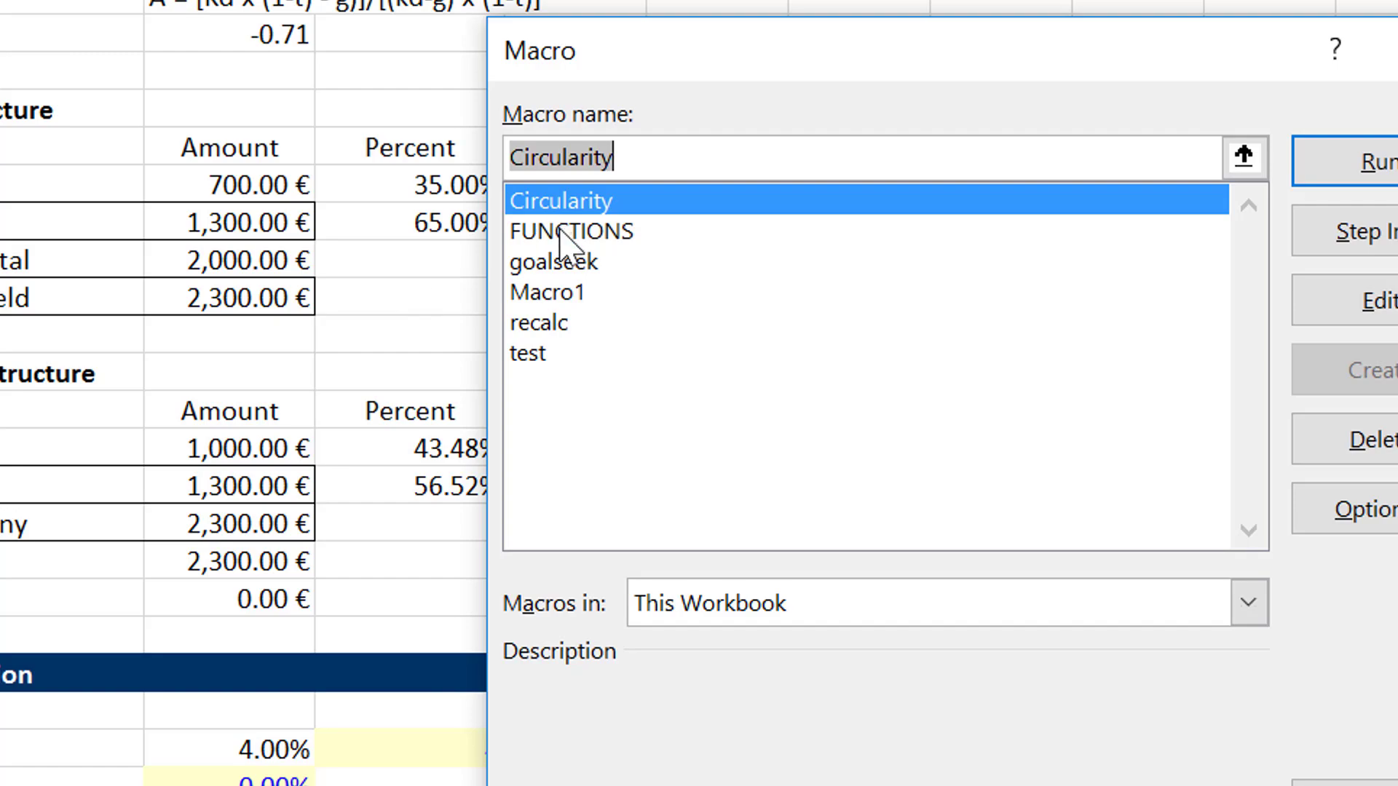
{"action": "left_click", "coordinate": [565, 264]}
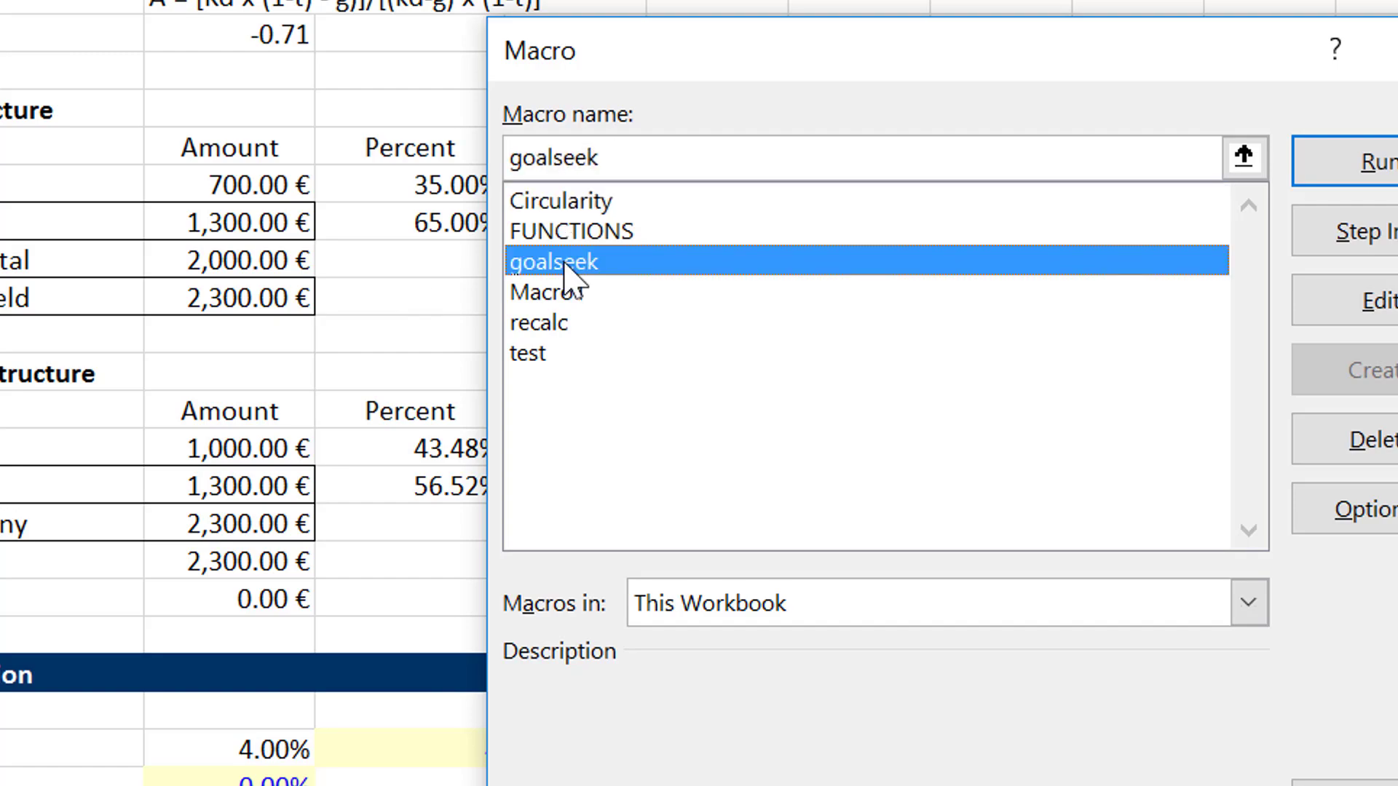
{"action": "left_click", "coordinate": [1392, 309]}
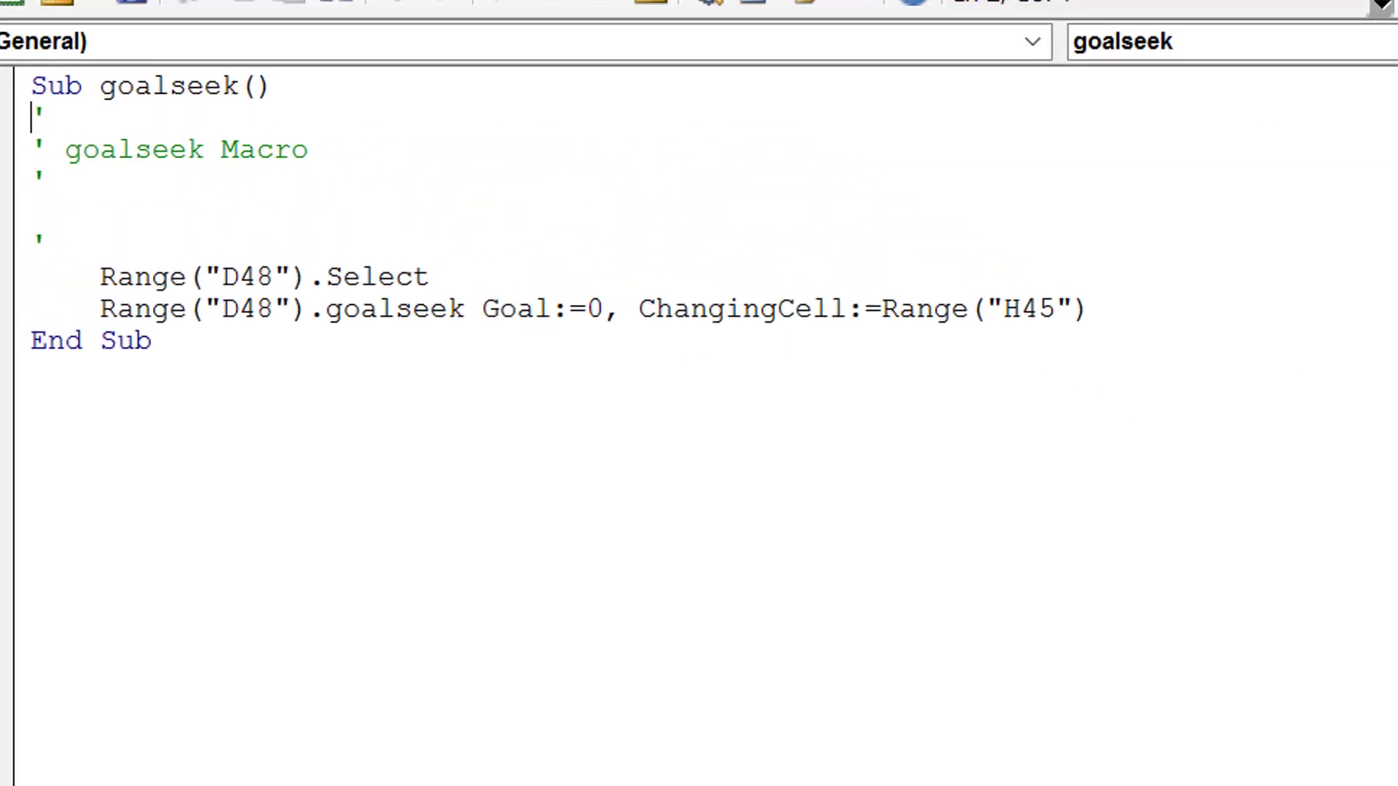
{"action": "key", "text": "alt+F11"}
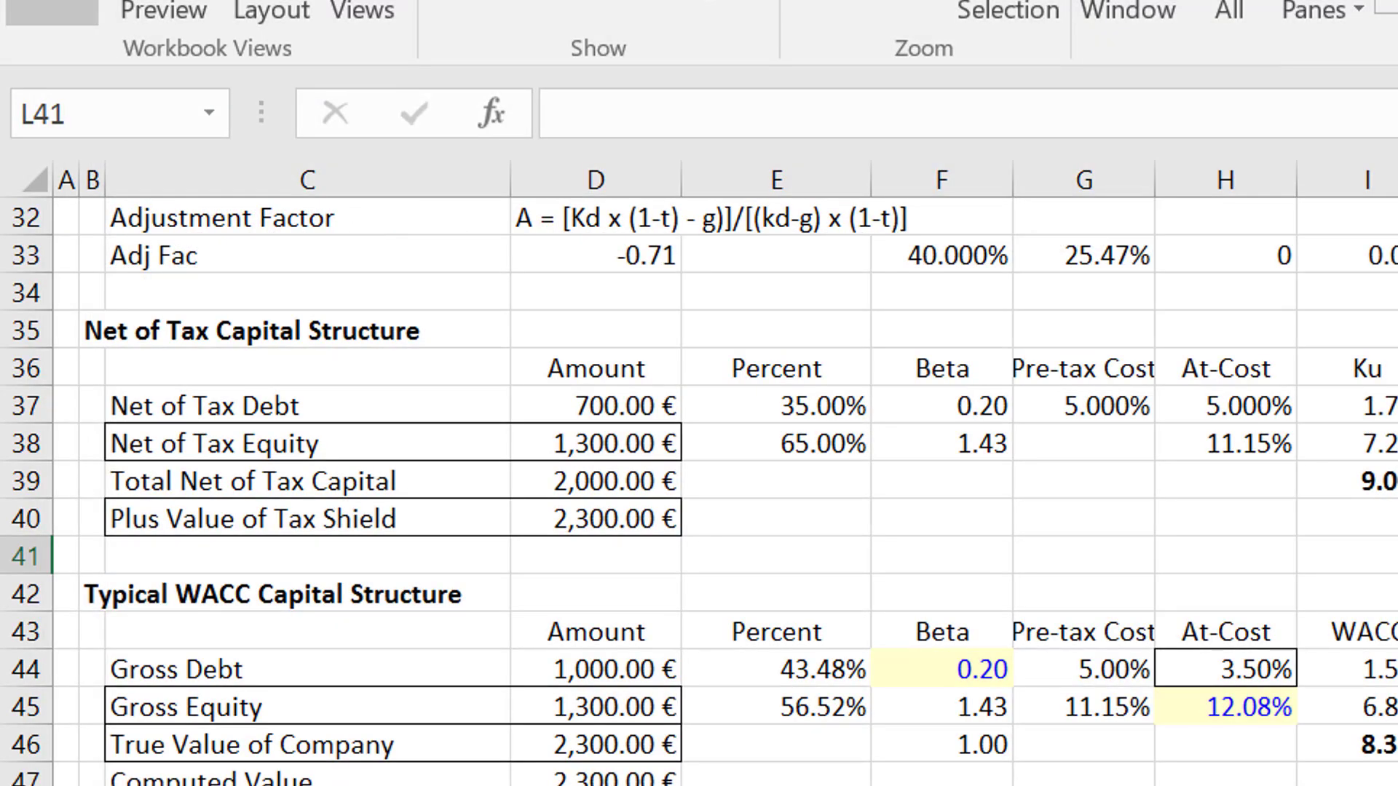
{"action": "key", "text": "alt+F8"}
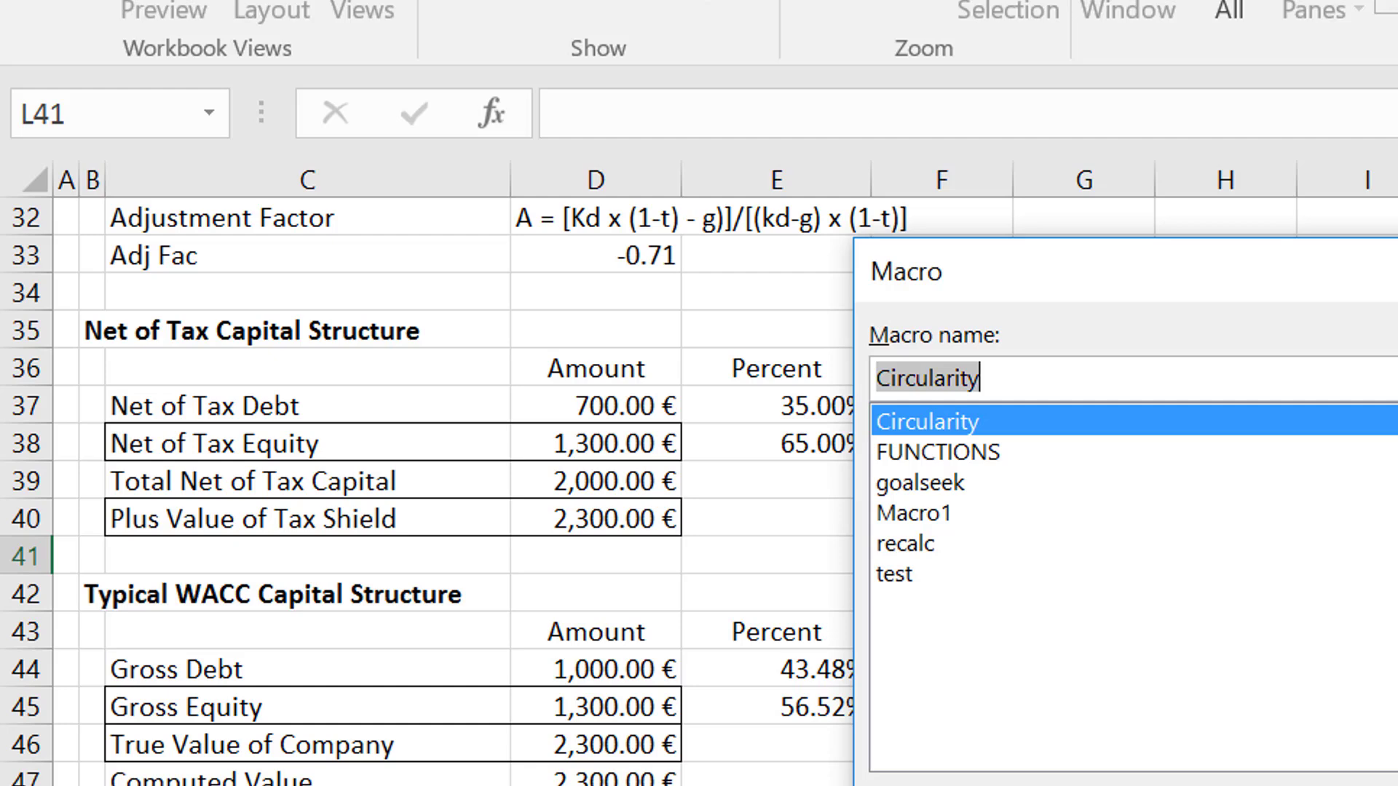
{"action": "key", "text": "Return"}
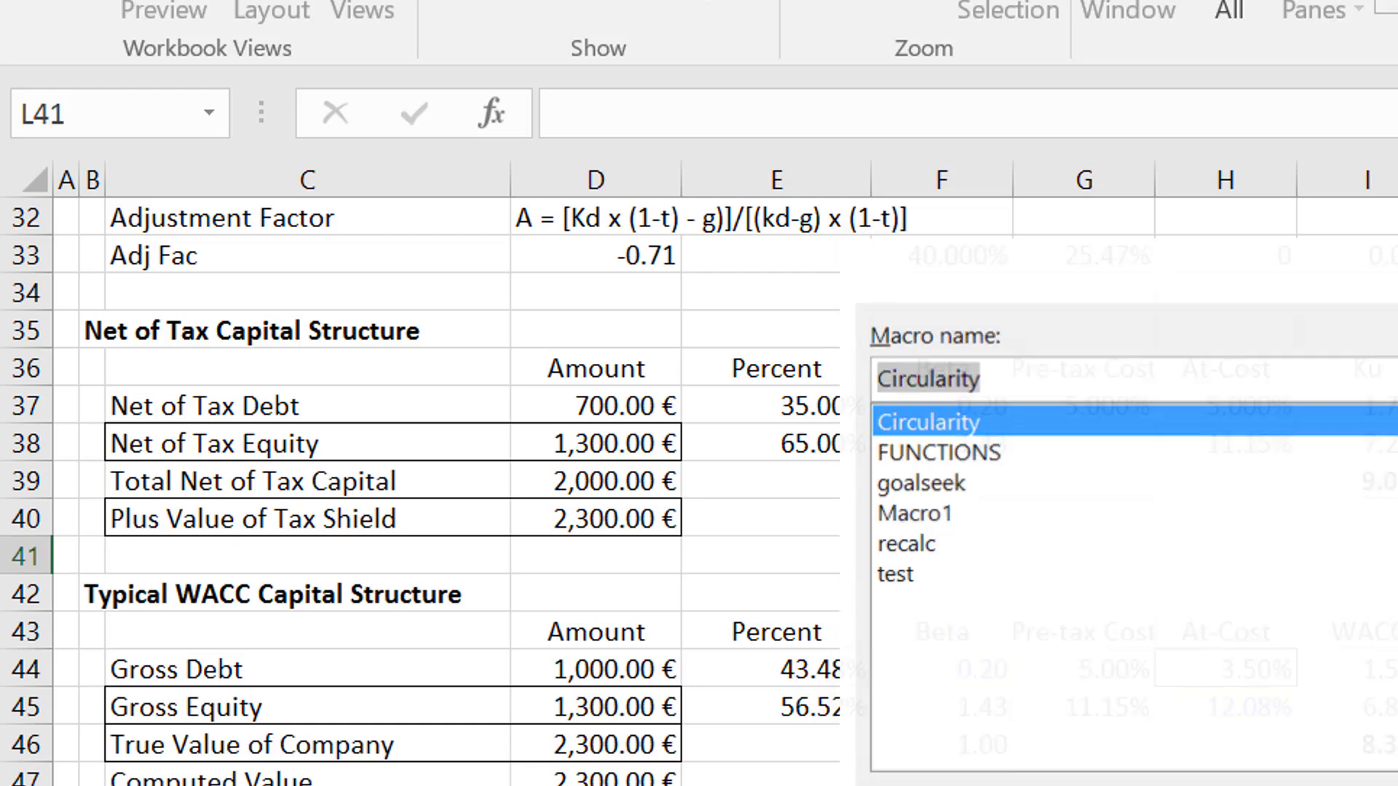
{"action": "key", "text": "alt+F11"}
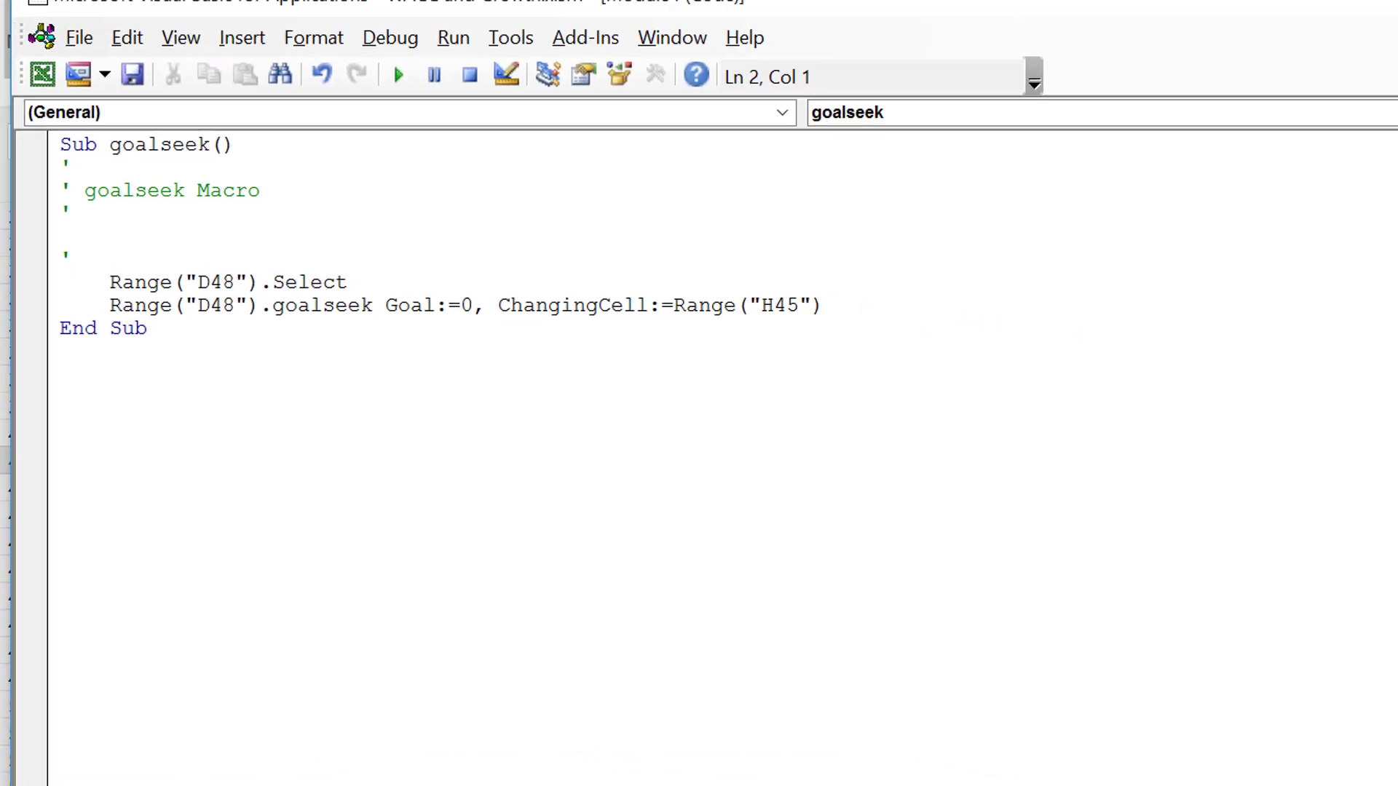
{"action": "left_click", "coordinate": [1332, 22]}
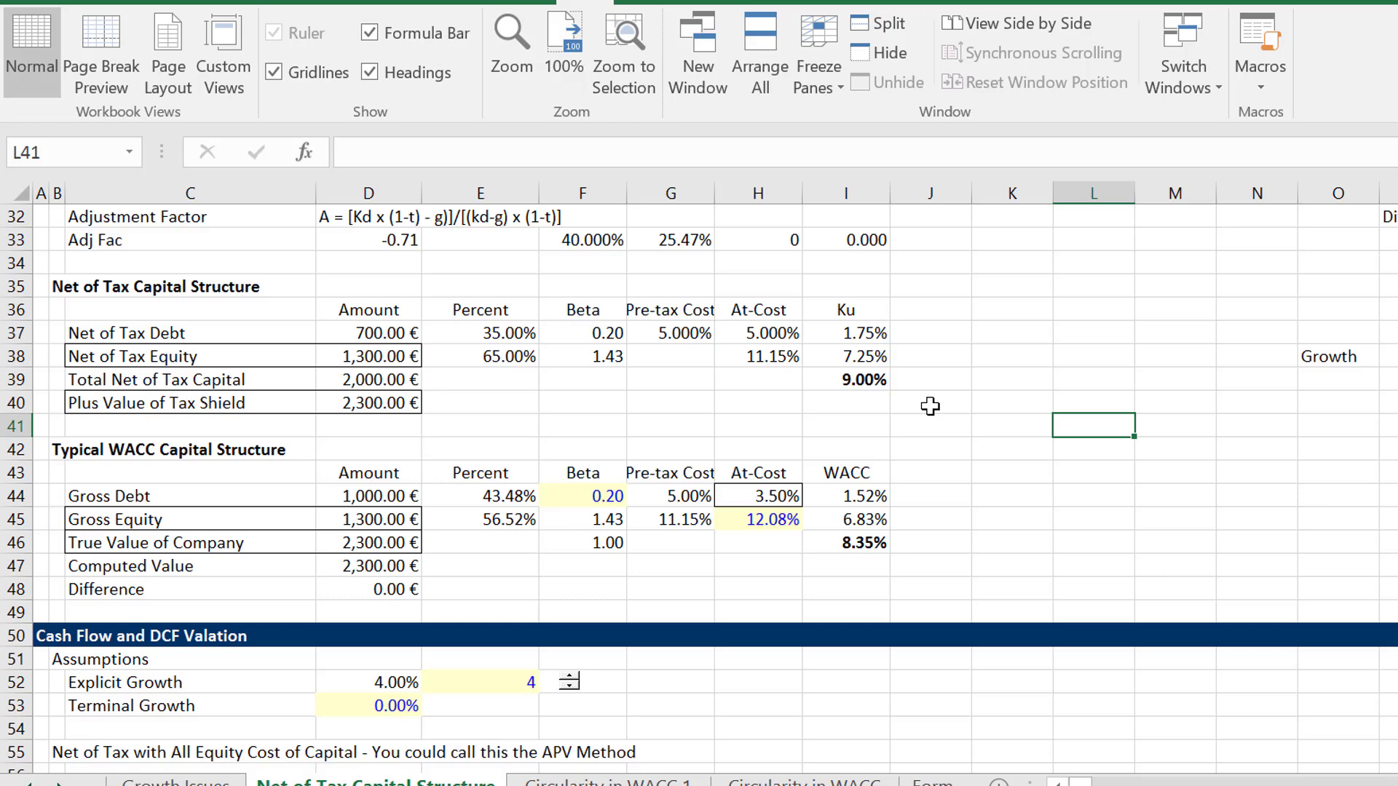
{"action": "key", "text": "alt+F8"}
{"action": "left_click", "coordinate": [588, 384]}
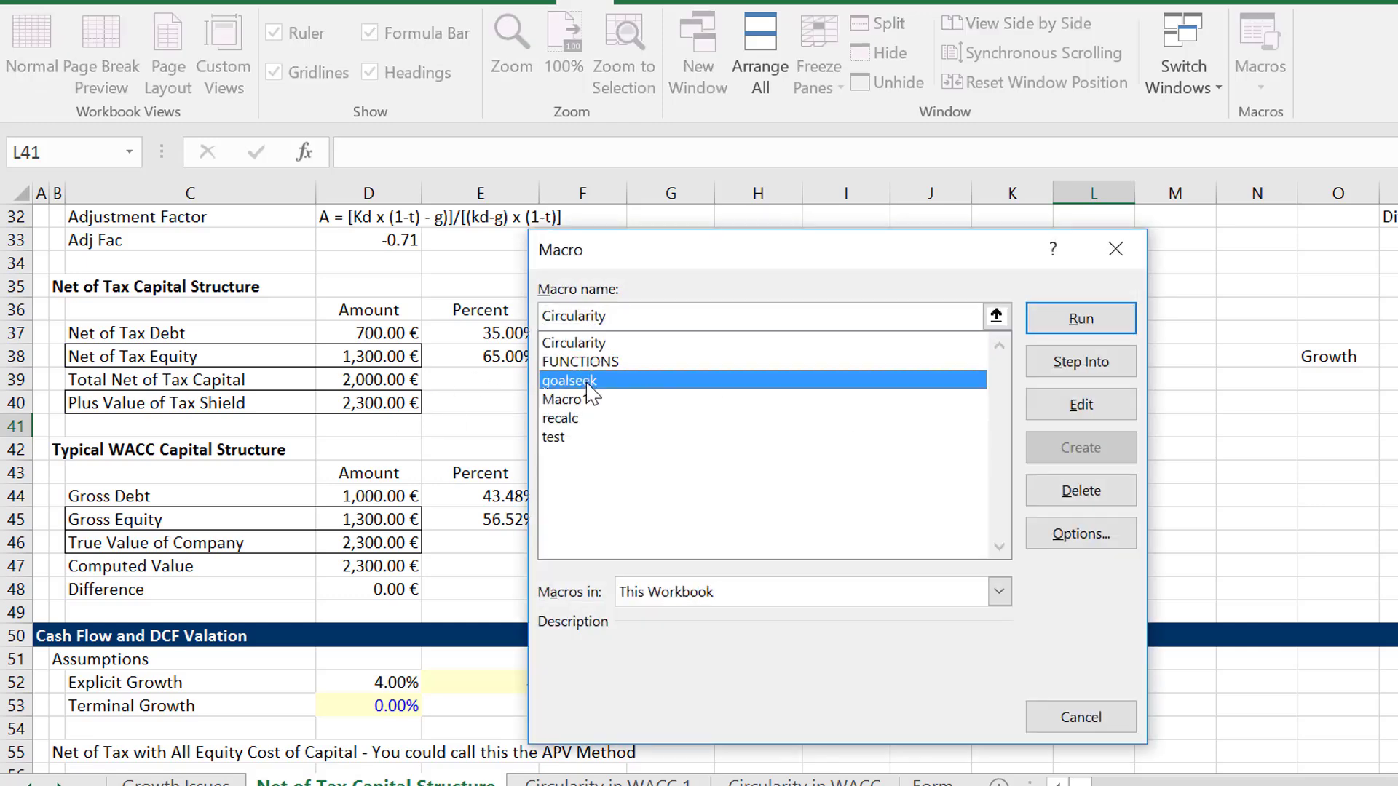
{"action": "left_click", "coordinate": [1063, 406]}
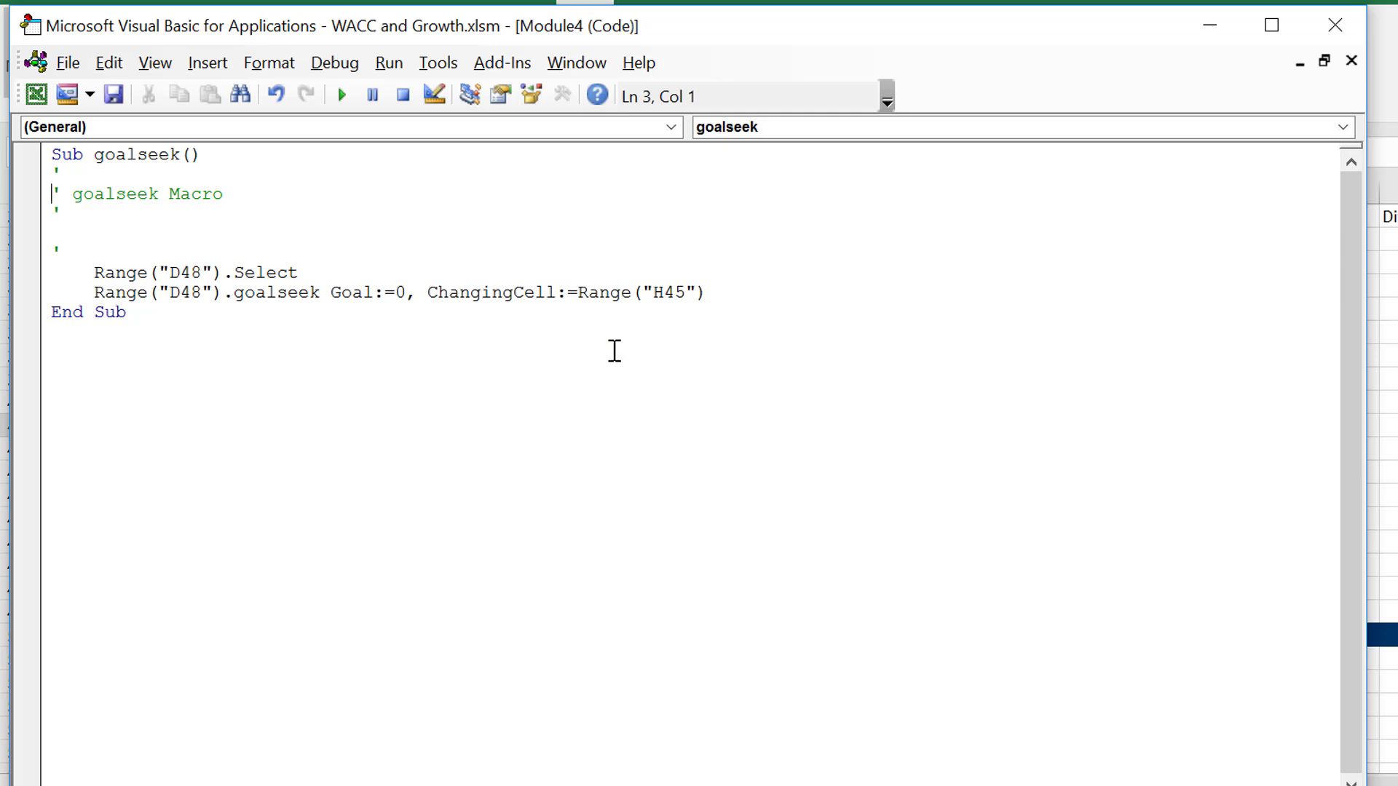
Step: Delete the redundant Range("D48").Select line from the macro
{"action": "key", "text": "Down"}
{"action": "key", "text": "Down"}
{"action": "key", "text": "Down"}
{"action": "key", "text": "shift+Down"}
{"action": "key", "text": "shift+Down"}
{"action": "key", "text": "Delete"}
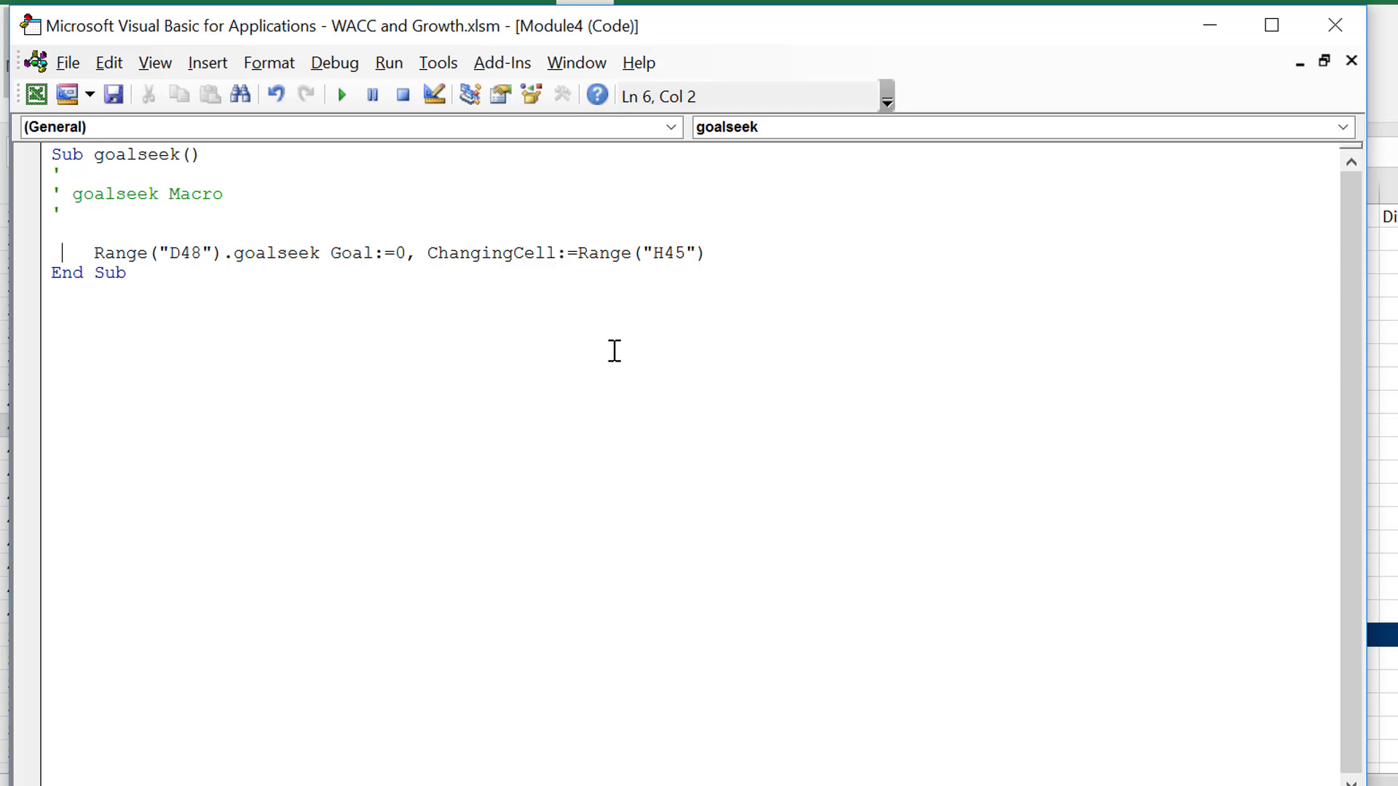
Step: Replace D48 with difference and H45 with ke in the GoalSeek statement
{"action": "key", "text": "Right"}
{"action": "key", "text": "Right"}
{"action": "key", "text": "Right"}
{"action": "key", "text": "Right"}
{"action": "key", "text": "Right"}
{"action": "key", "text": "Right"}
{"action": "key", "text": "Right"}
{"action": "key", "text": "Right"}
{"action": "key", "text": "Right"}
{"action": "key", "text": "Right"}
{"action": "key", "text": "BackSpace"}
{"action": "key", "text": "BackSpace"}
{"action": "key", "text": "BackSpace"}
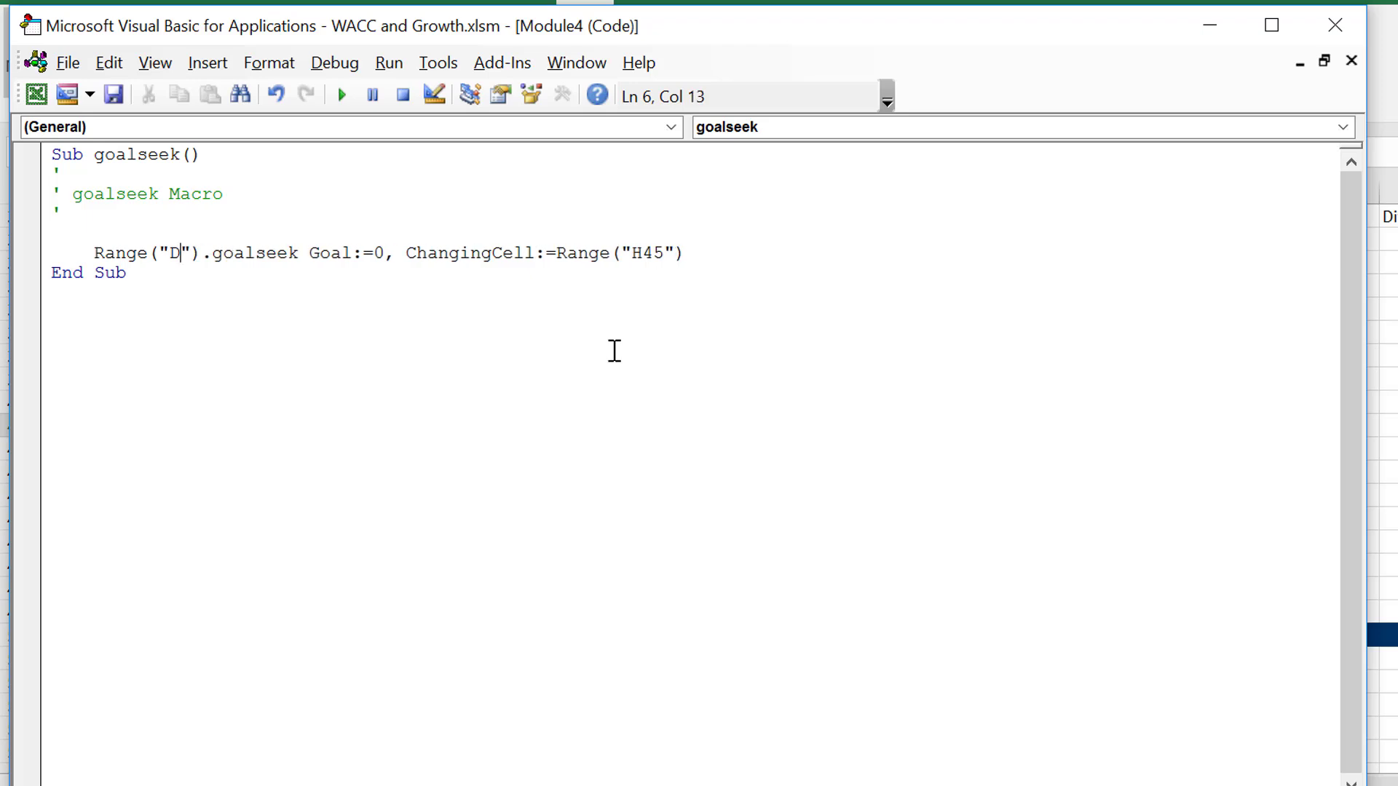
{"action": "type", "text": "differen"}
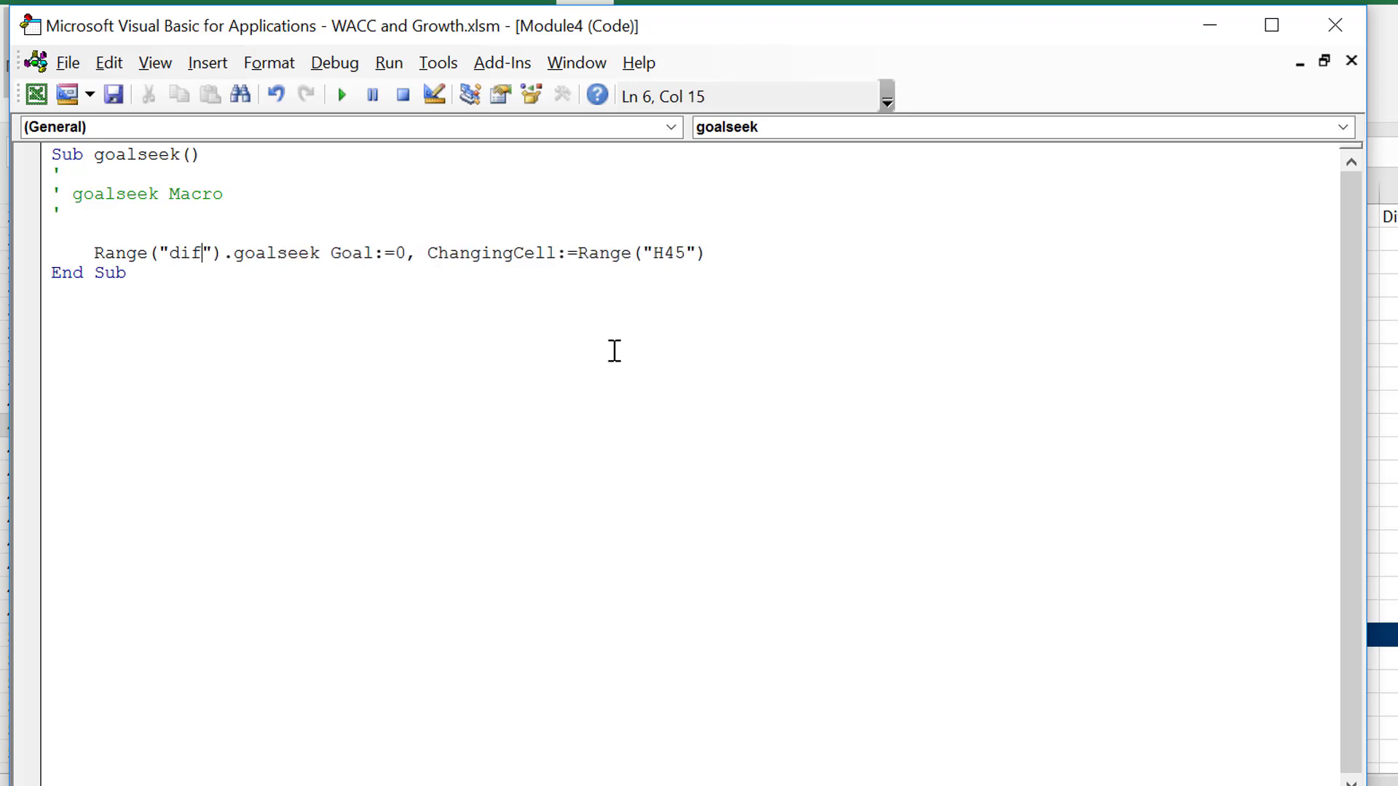
{"action": "type", "text": "ce"}
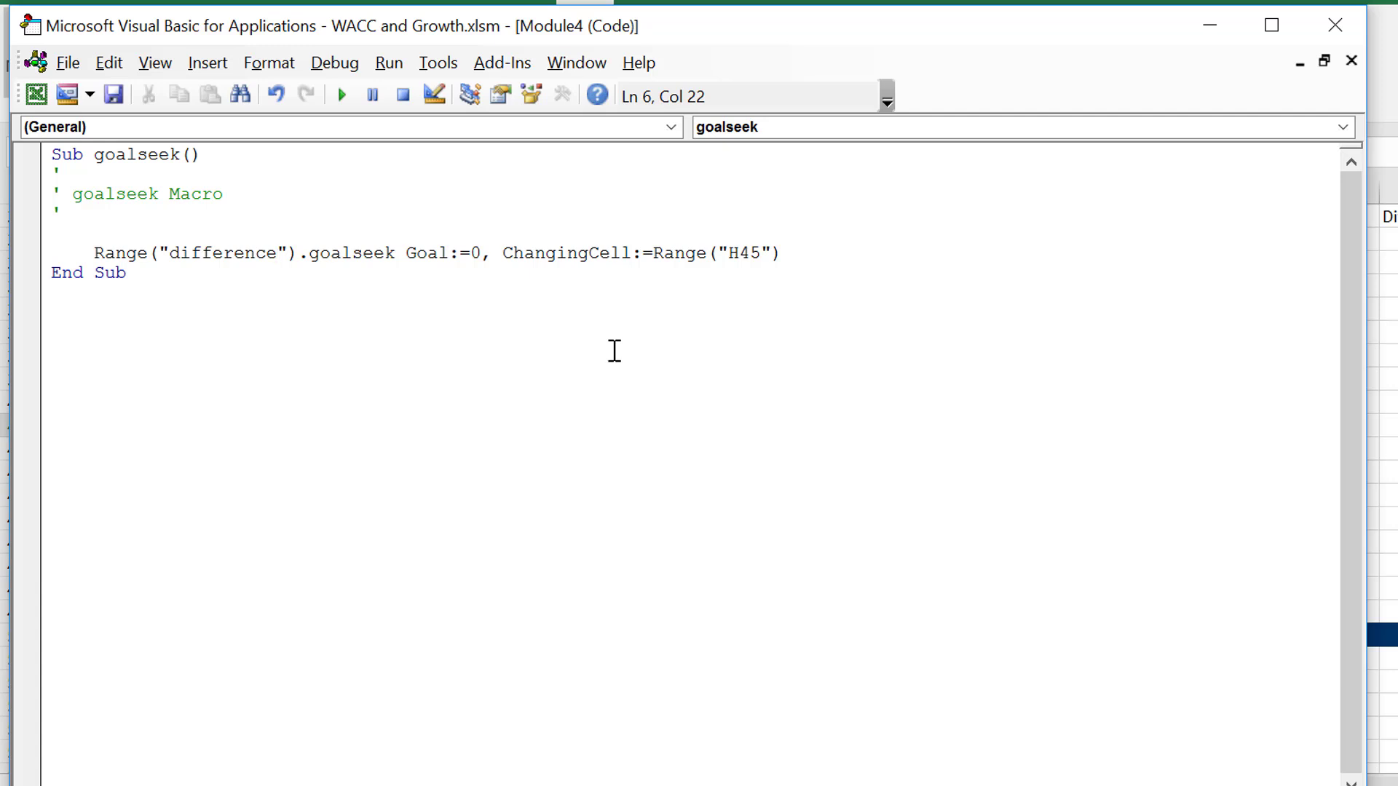
{"action": "key", "text": "Right"}
{"action": "key", "text": "Right"}
{"action": "key", "text": "Right"}
{"action": "key", "text": "Right"}
{"action": "key", "text": "Right"}
{"action": "key", "text": "Right"}
{"action": "key", "text": "Right"}
{"action": "key", "text": "Right"}
{"action": "key", "text": "Right"}
{"action": "key", "text": "Right"}
{"action": "key", "text": "Right"}
{"action": "key", "text": "Right"}
{"action": "key", "text": "Right"}
{"action": "key", "text": "Right"}
{"action": "key", "text": "Right"}
{"action": "key", "text": "Right"}
{"action": "key", "text": "Right"}
{"action": "key", "text": "Right"}
{"action": "key", "text": "Right"}
{"action": "key", "text": "Right"}
{"action": "key", "text": "Right"}
{"action": "key", "text": "Right"}
{"action": "key", "text": "Right"}
{"action": "key", "text": "Right"}
{"action": "key", "text": "Right"}
{"action": "key", "text": "Right"}
{"action": "key", "text": "BackSpace"}
{"action": "key", "text": "BackSpace"}
{"action": "key", "text": "BackSpace"}
{"action": "type", "text": "ke"}
{"action": "key", "text": "Down"}
{"action": "key", "text": "Down"}
{"action": "key", "text": "Up"}
{"action": "key", "text": "Up"}
{"action": "key", "text": "Up"}
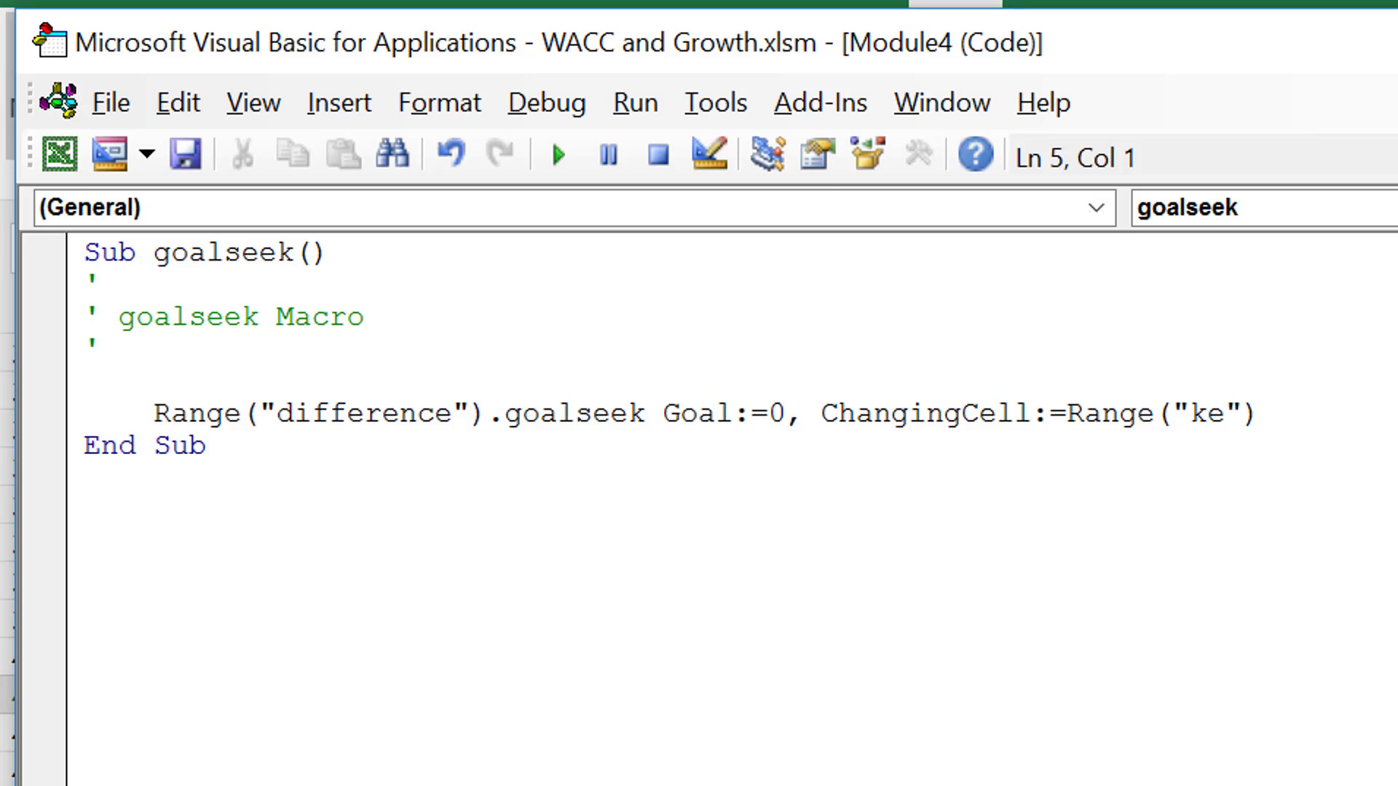
Step: Switch back to the Excel sheet and select cell K36
{"action": "key", "text": "alt+F11"}
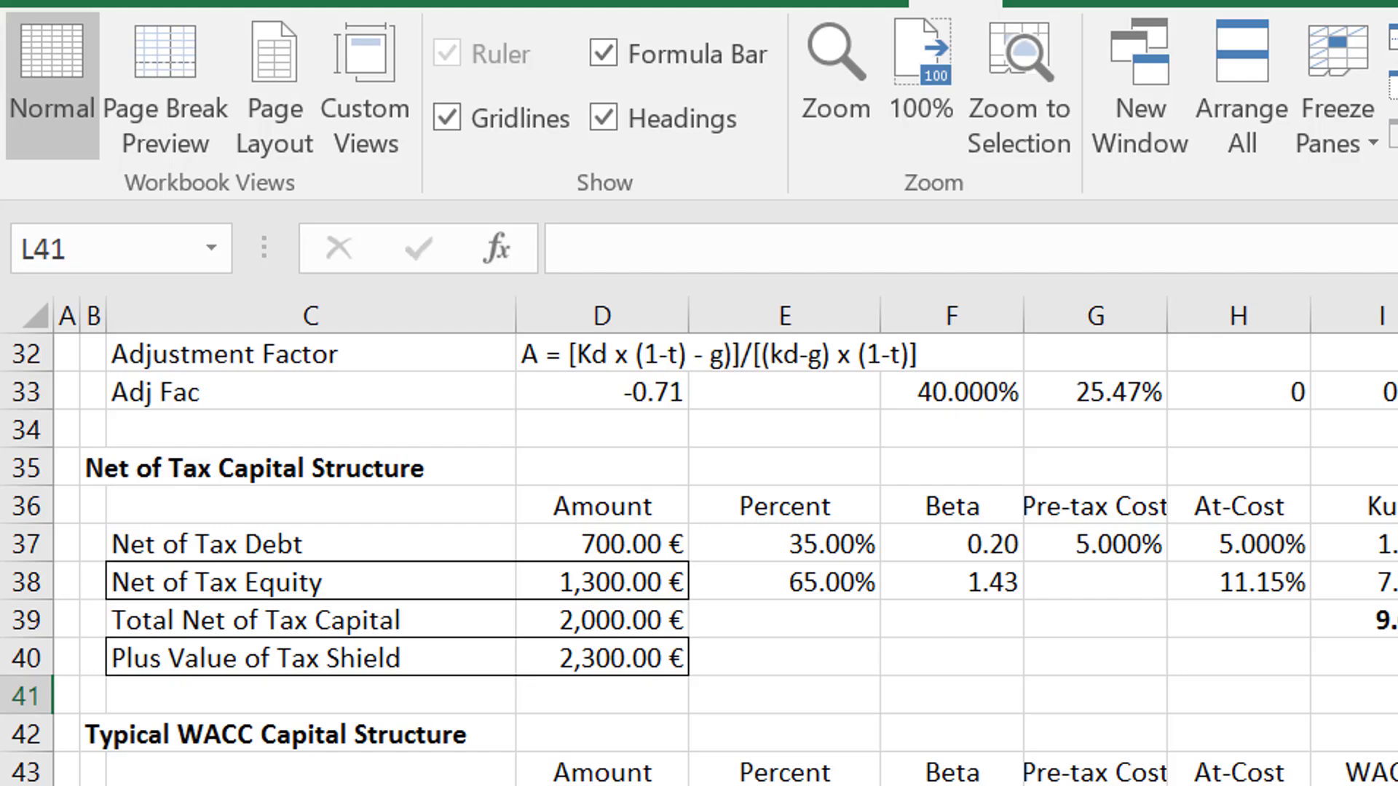
{"action": "key", "text": "Down"}
{"action": "key", "text": "Left"}
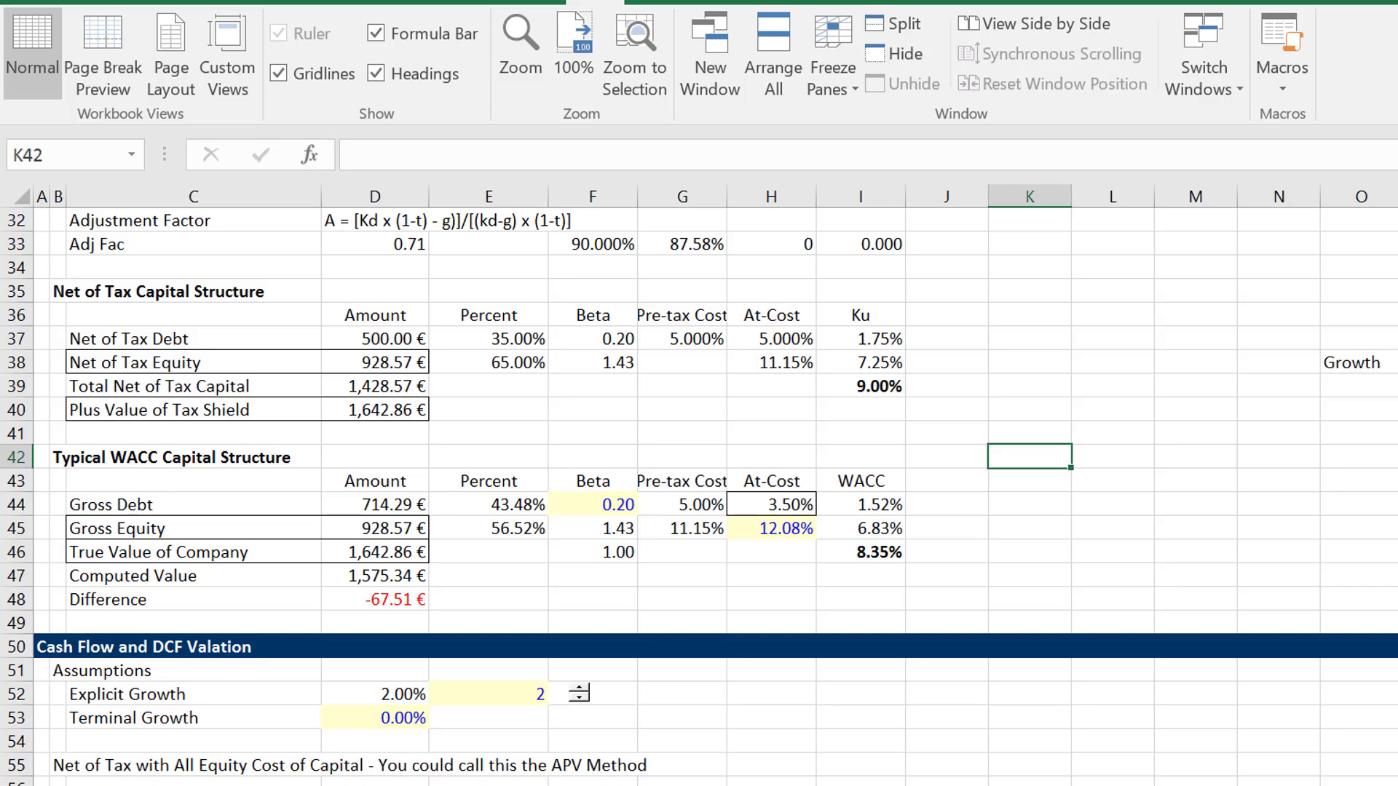
{"action": "left_click", "coordinate": [1015, 310]}
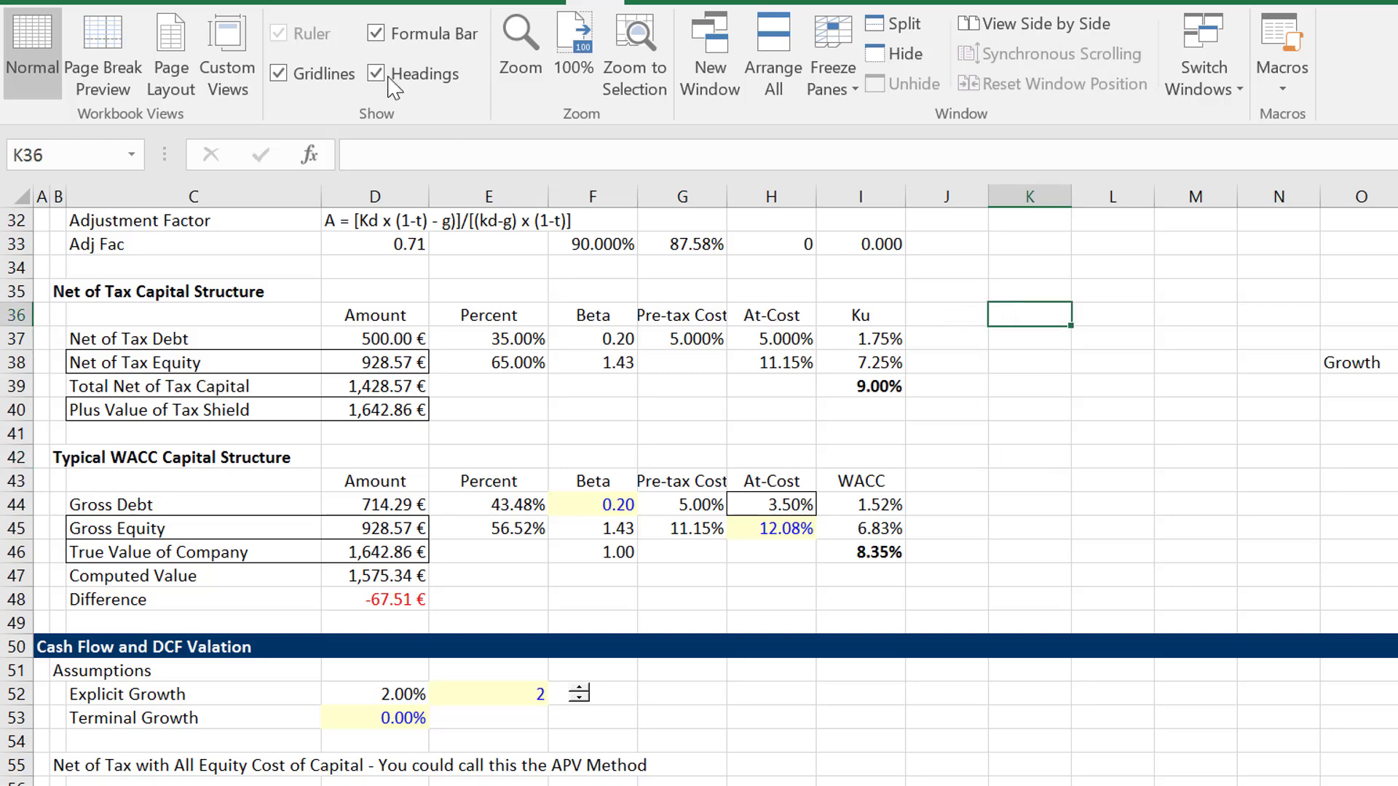
Step: Draw a Lightning Bolt shape from Basic Shapes across cells K36 to K39
{"action": "left_click", "coordinate": [196, 11]}
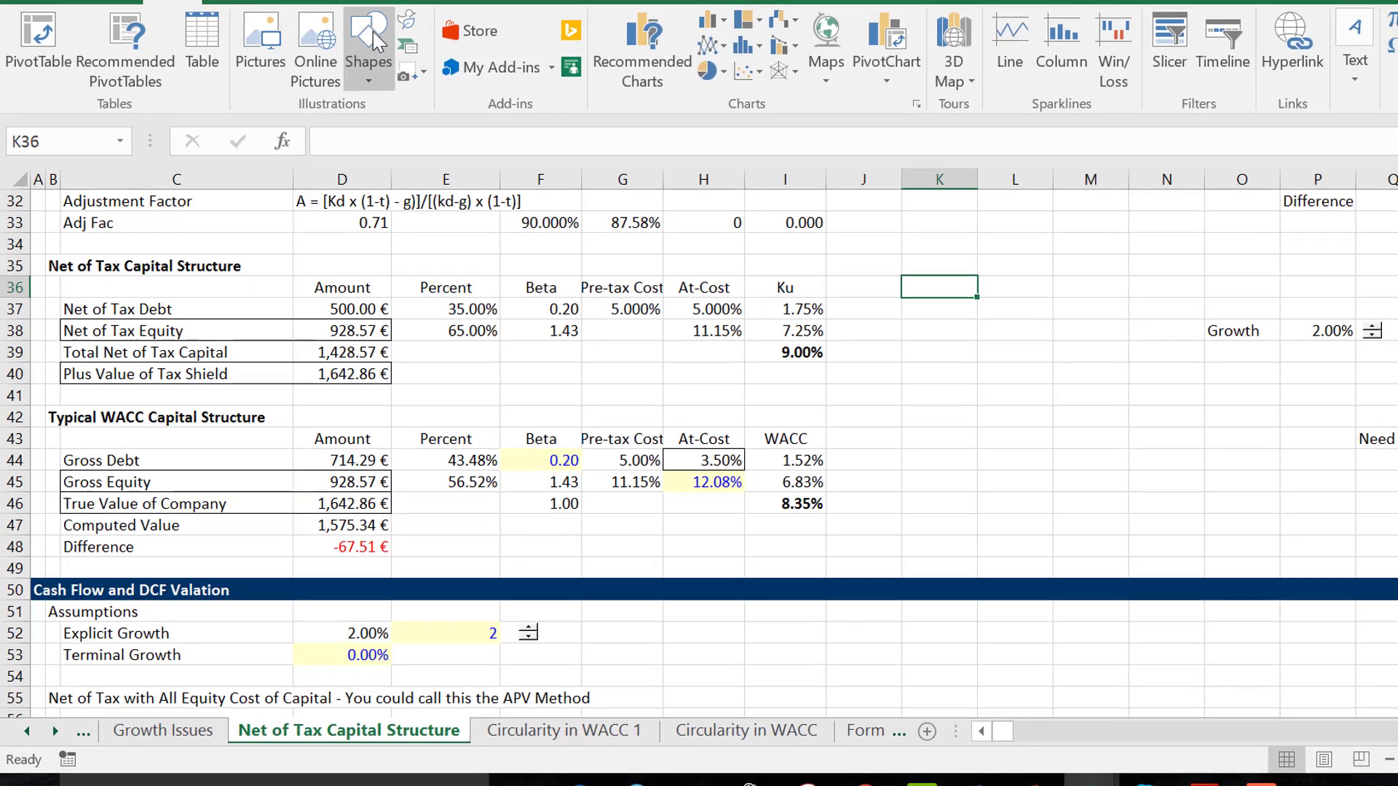
{"action": "left_click", "coordinate": [403, 44]}
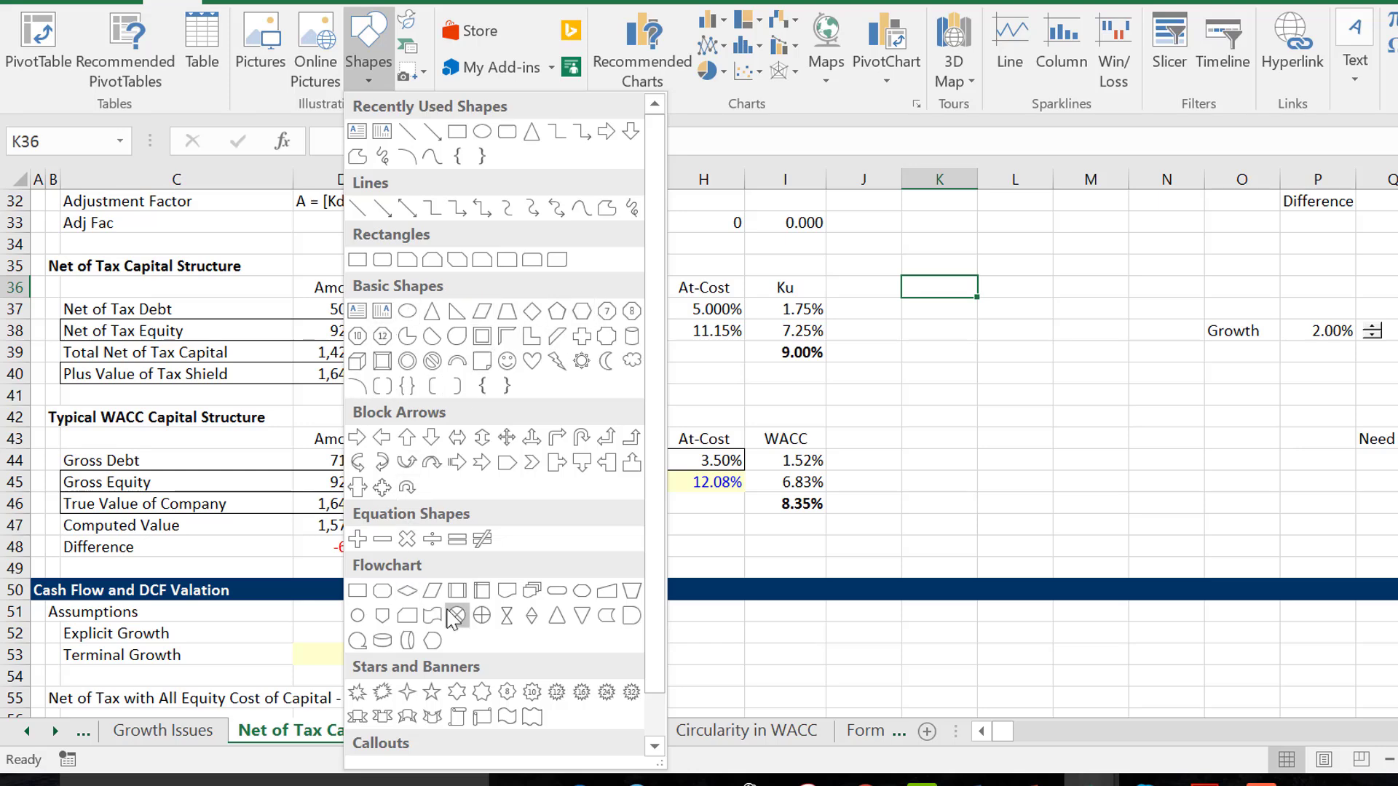
{"action": "left_click", "coordinate": [557, 360]}
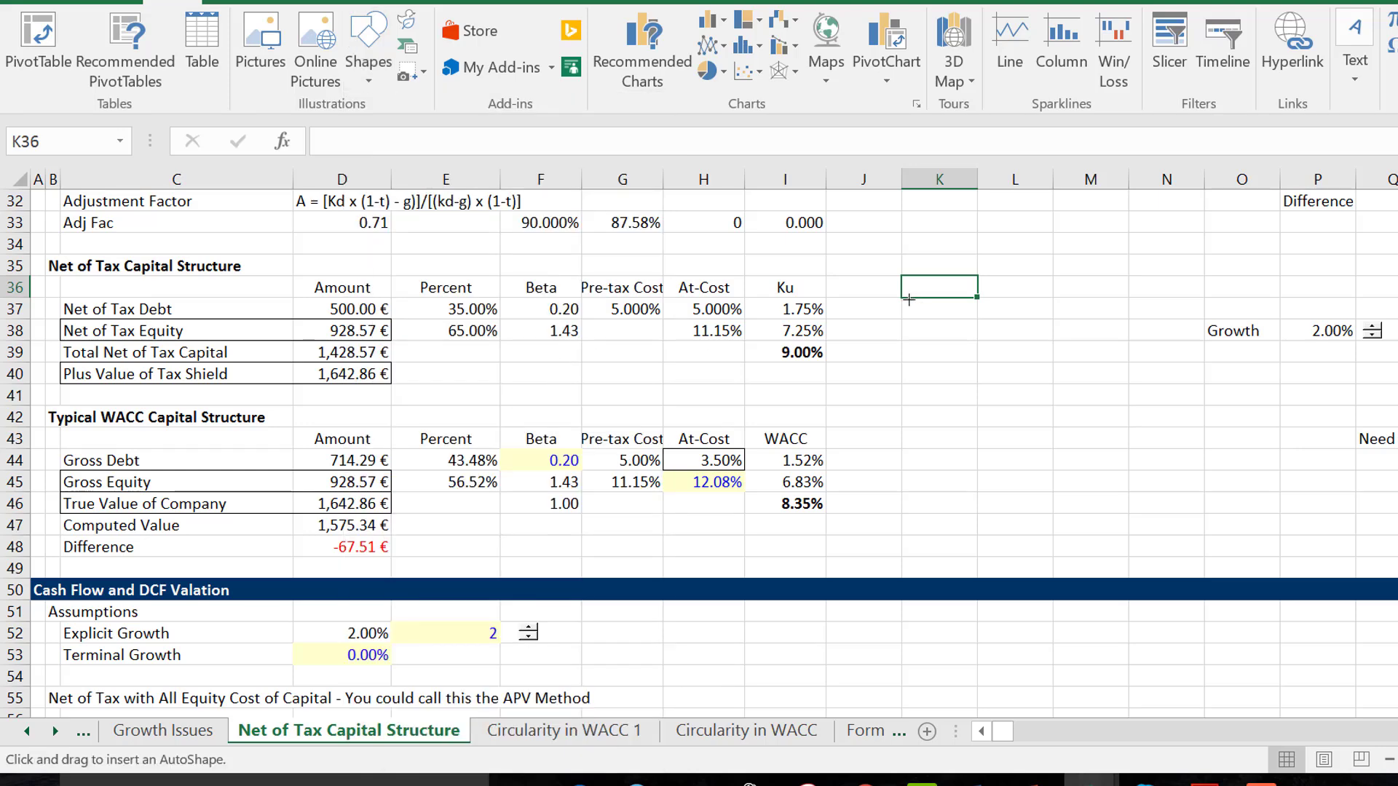
{"action": "left_click_drag", "start_coordinate": [908, 298], "coordinate": [994, 366]}
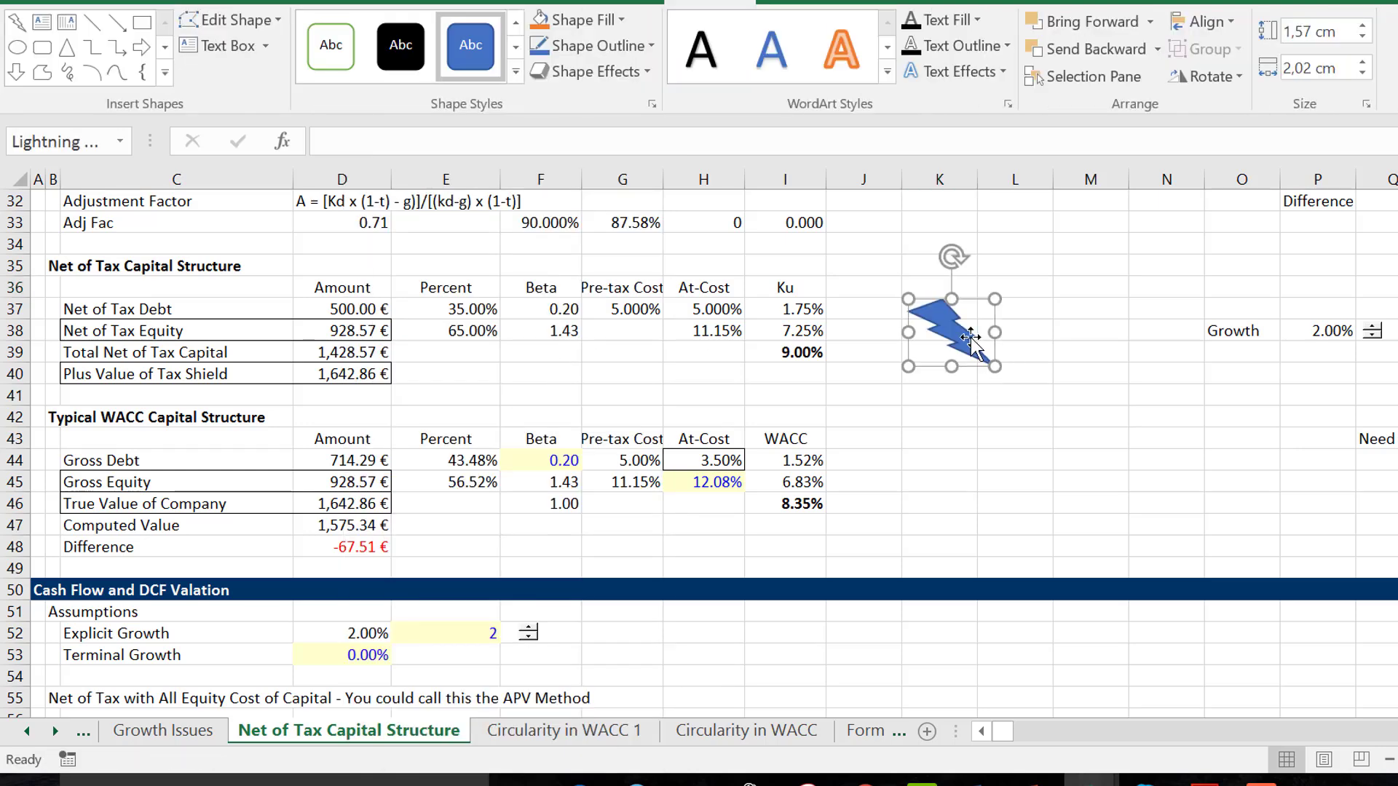
Step: Assign the goalseek macro to the lightning bolt shape
{"action": "right_click", "coordinate": [972, 336]}
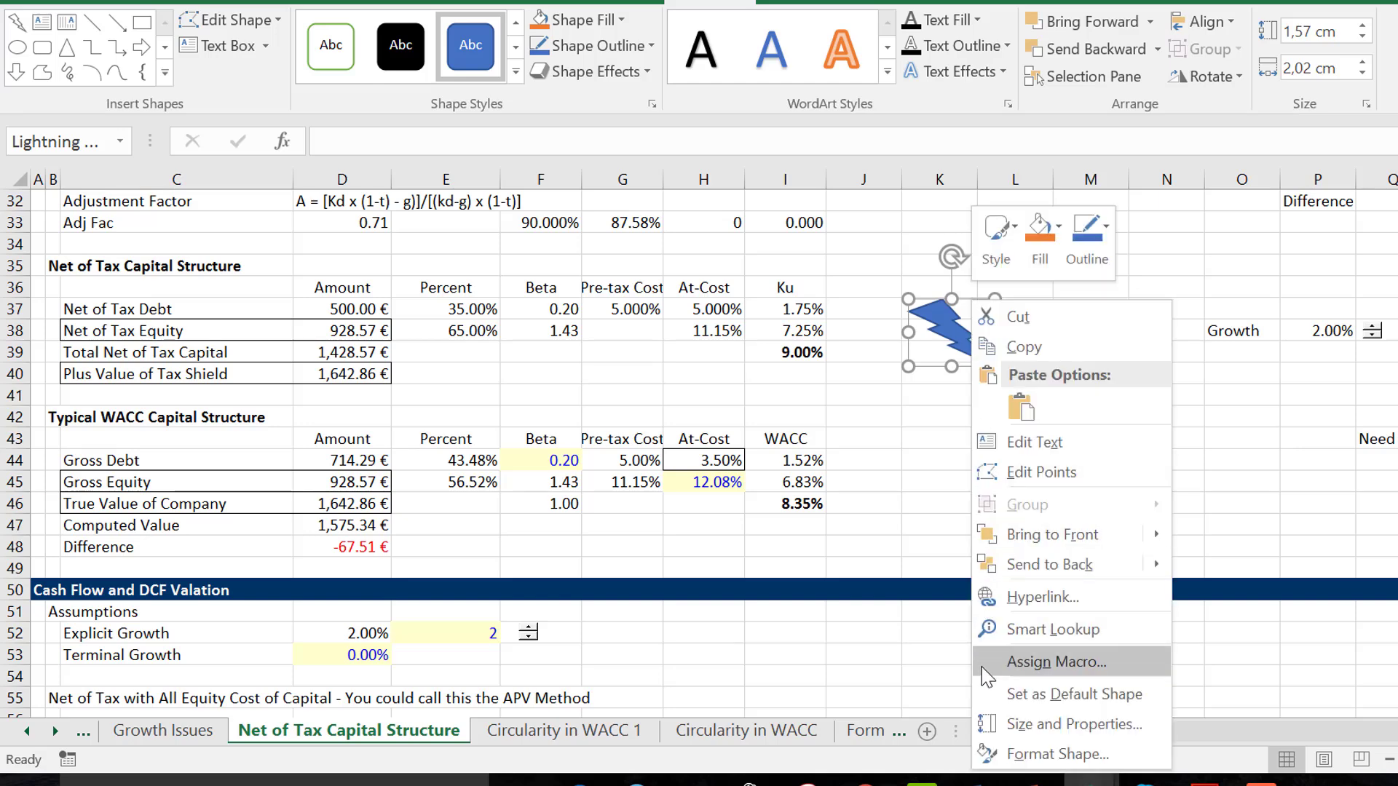
{"action": "left_click", "coordinate": [1026, 663]}
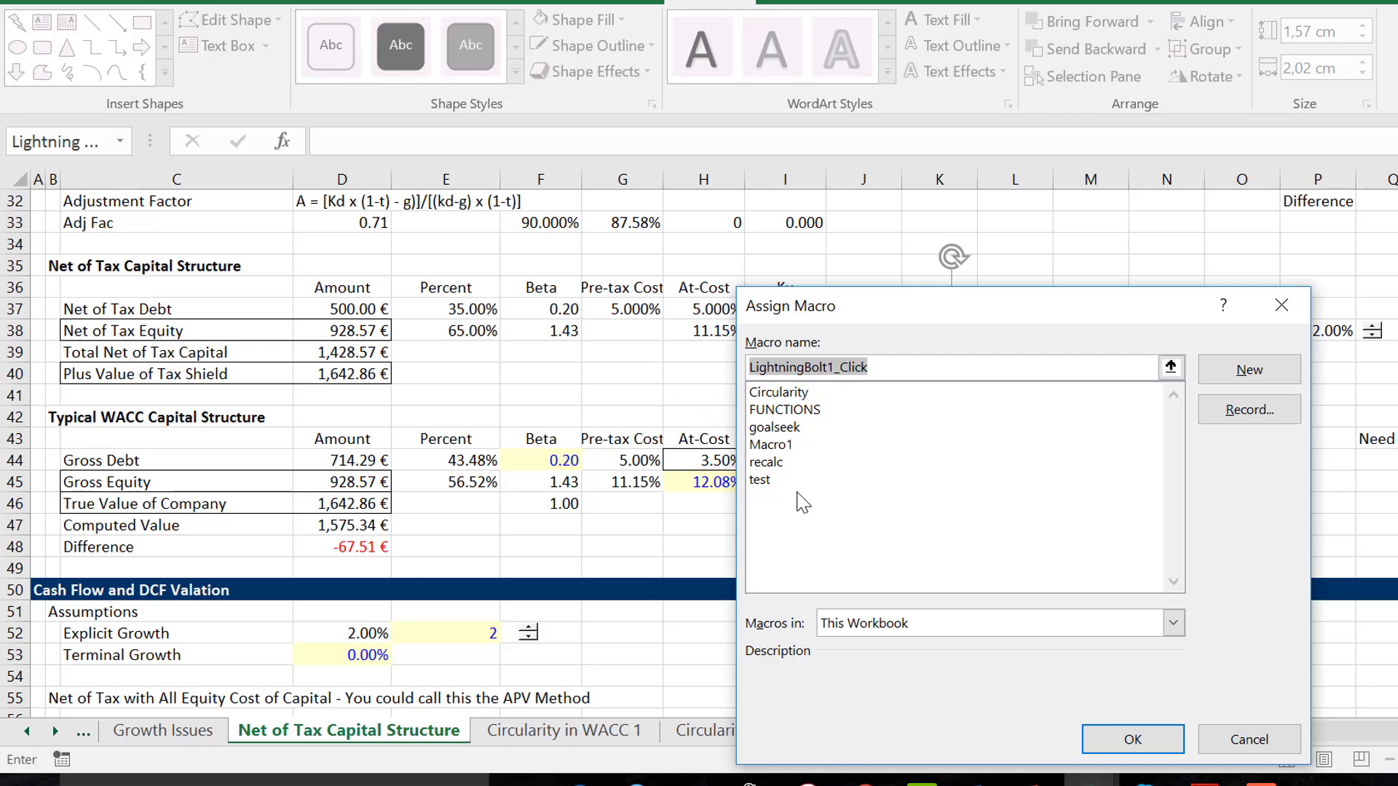
{"action": "left_click", "coordinate": [776, 427]}
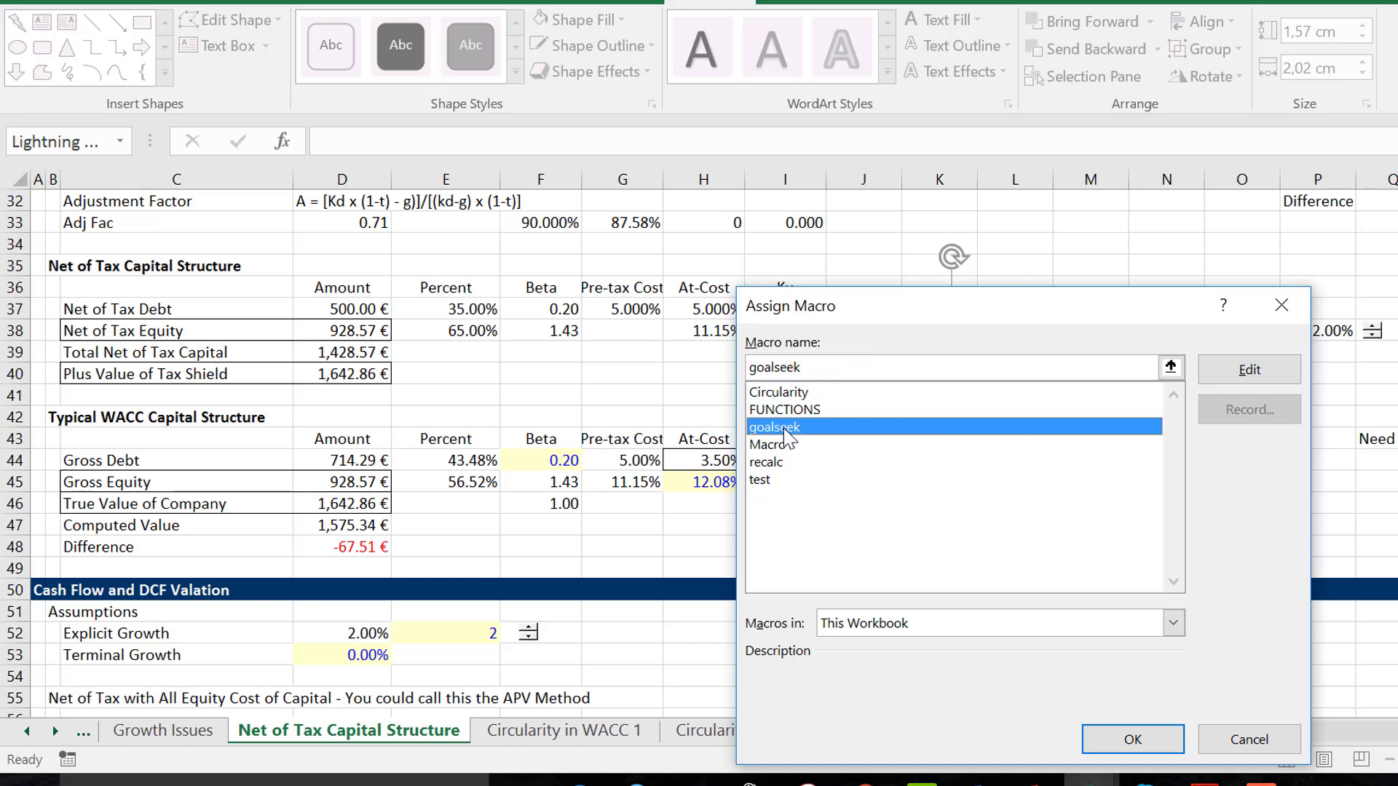
{"action": "left_click", "coordinate": [1127, 739]}
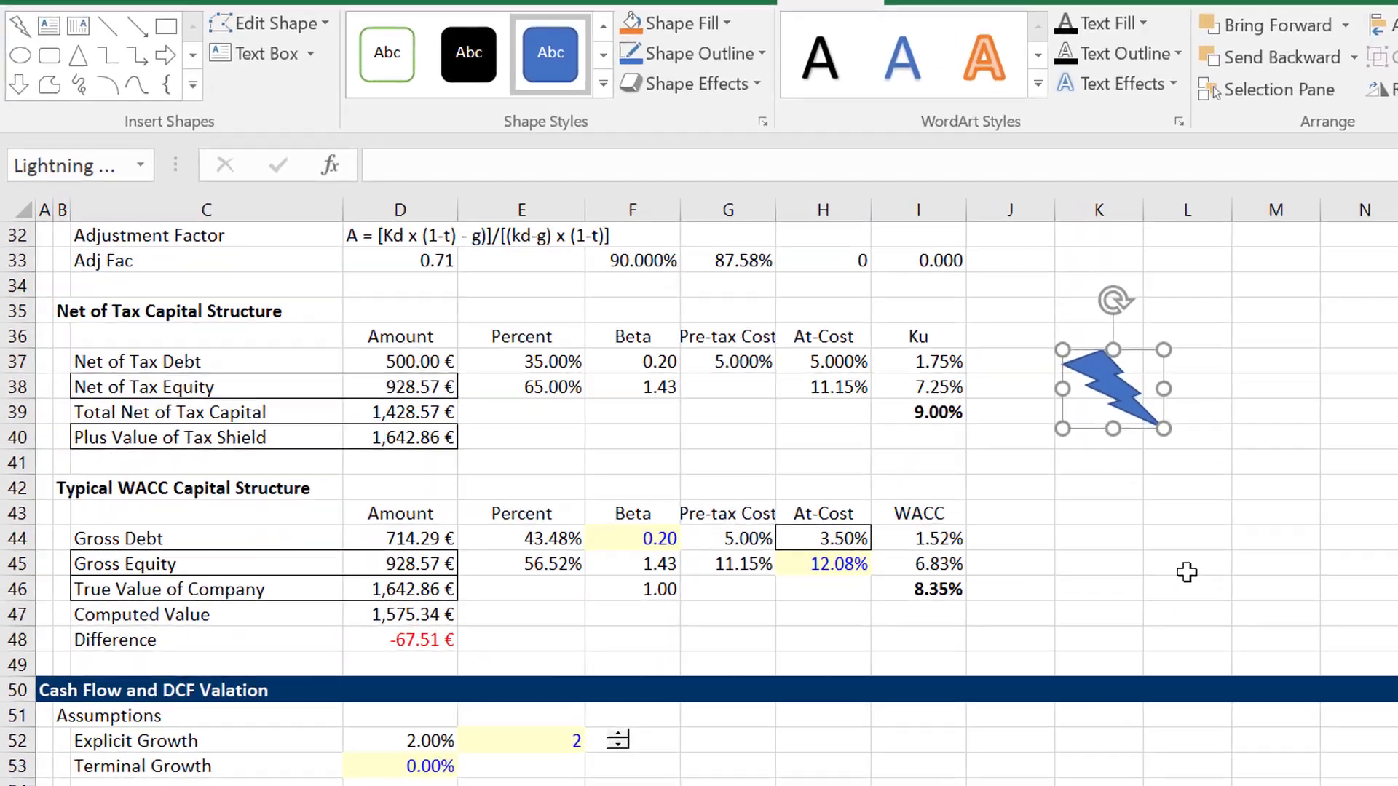
{"action": "left_click", "coordinate": [1016, 488]}
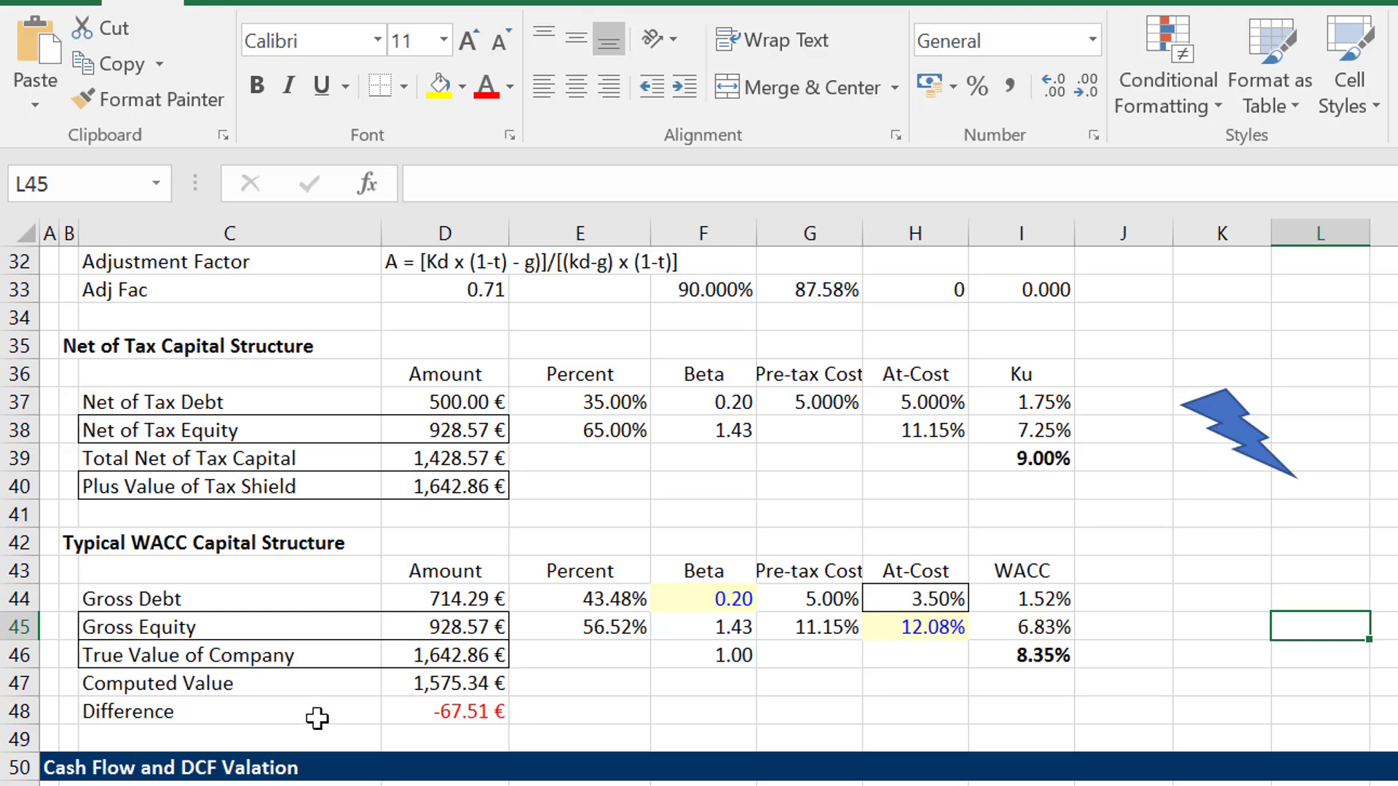
Step: Run goalseek from the bolt (ke 11.62%, WACC 8.09%) and paste the Growth label and spinner into F48
{"action": "left_click", "coordinate": [1230, 417]}
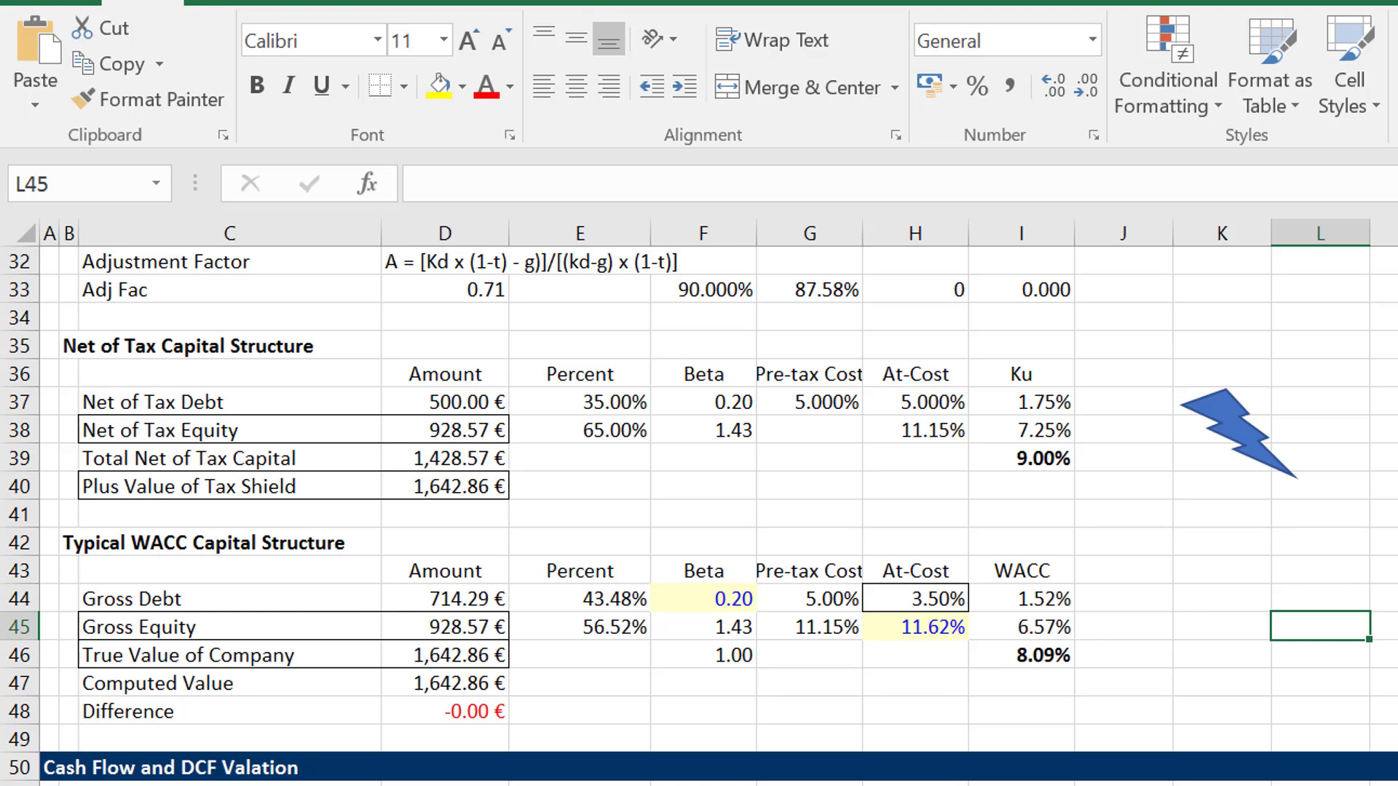
{"action": "left_click", "coordinate": [1397, 430]}
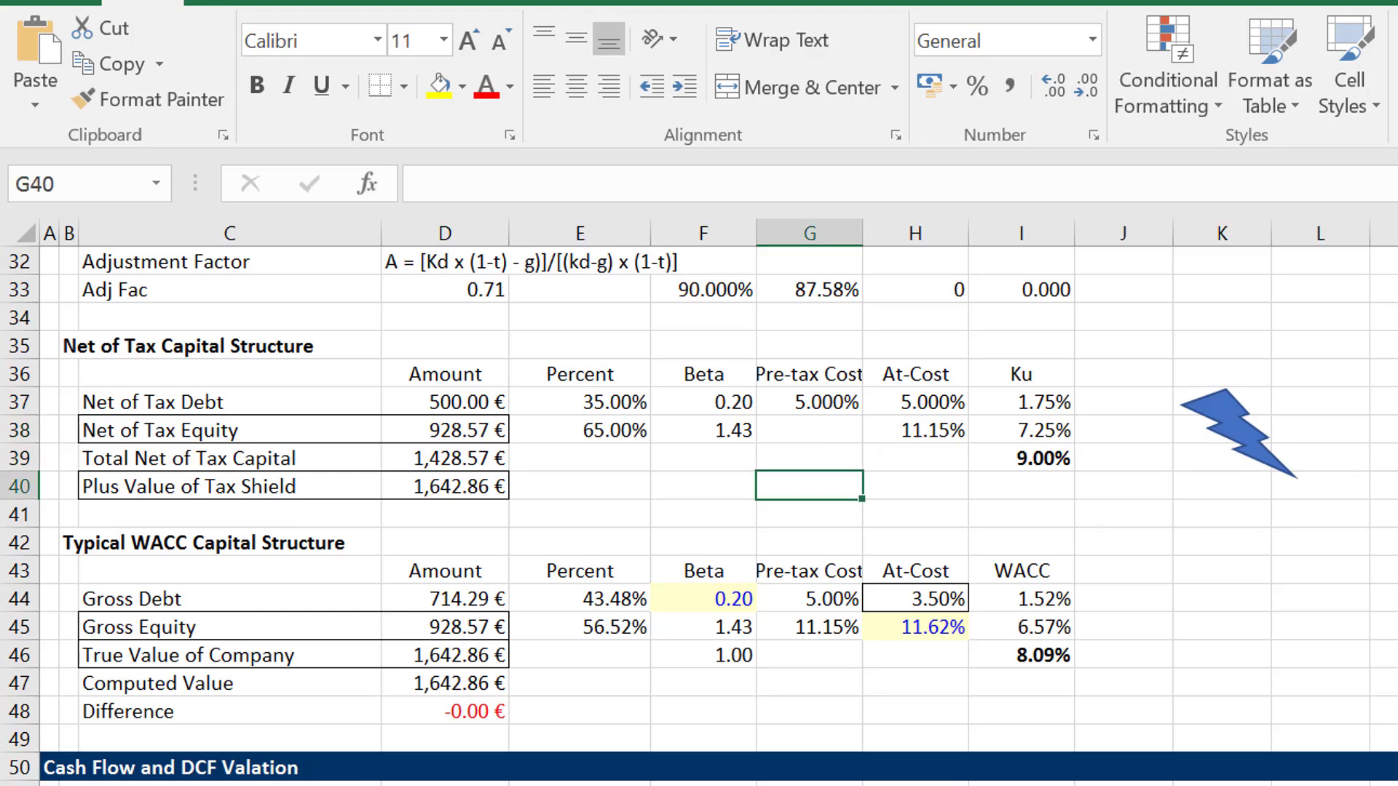
{"action": "left_click", "coordinate": [809, 543]}
{"action": "key", "text": "Down"}
{"action": "key", "text": "Down"}
{"action": "key", "text": "Down"}
{"action": "key", "text": "Down"}
{"action": "key", "text": "Down"}
{"action": "key", "text": "Down"}
{"action": "key", "text": "Left"}
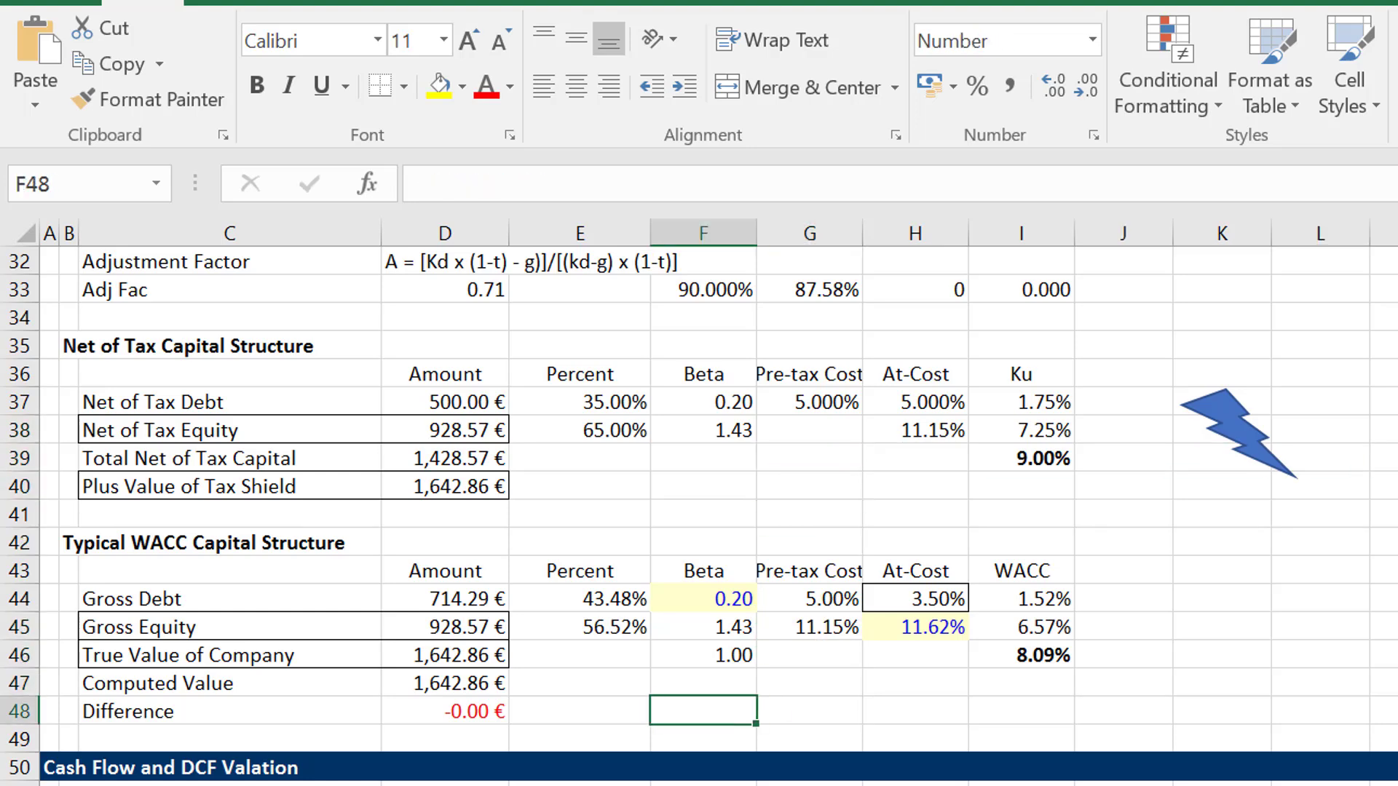
{"action": "type", "text": "Growth\t2.00%"}
{"action": "left_click", "coordinate": [809, 711]}
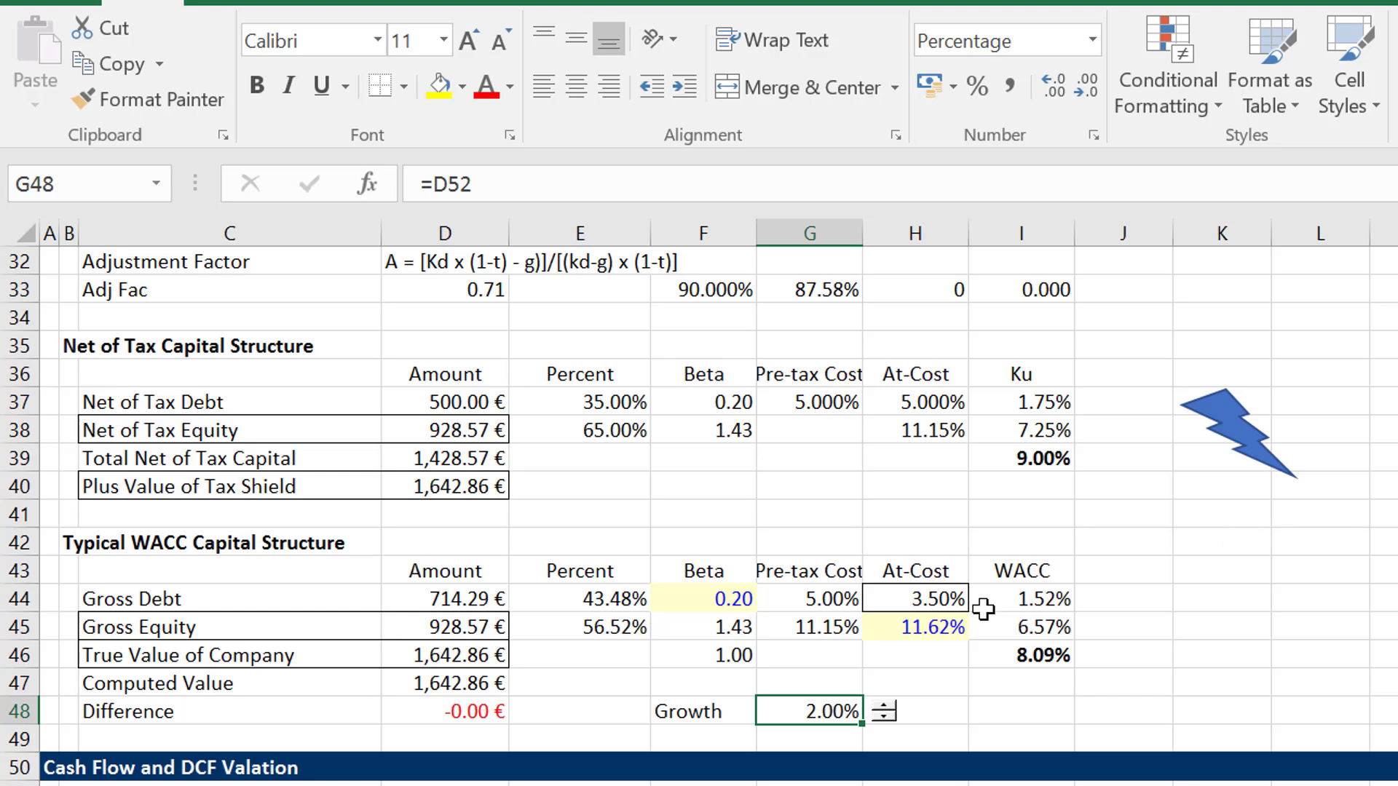
Step: Assign the goalseek macro to the copied Growth spinner beside Difference
{"action": "right_click", "coordinate": [885, 717]}
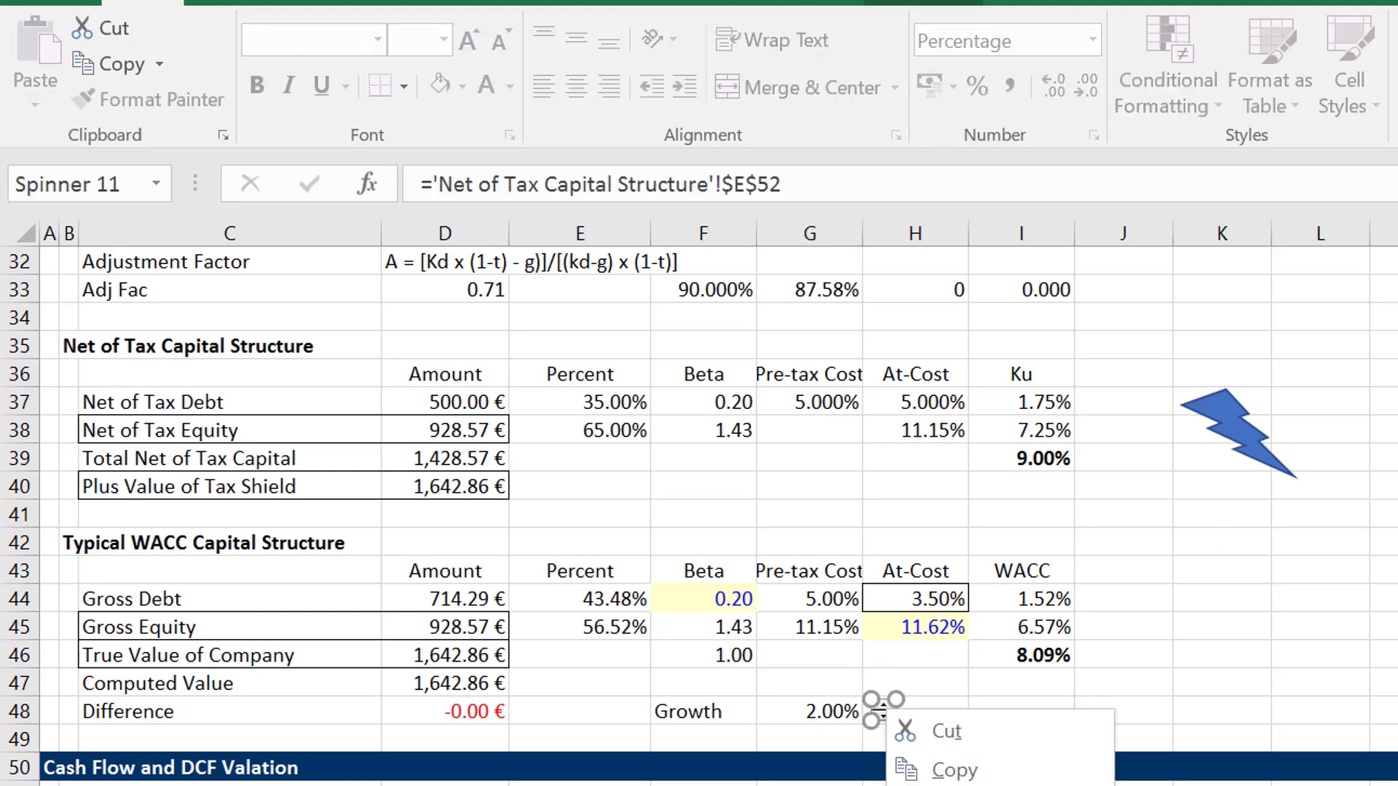
{"action": "key", "text": "n"}
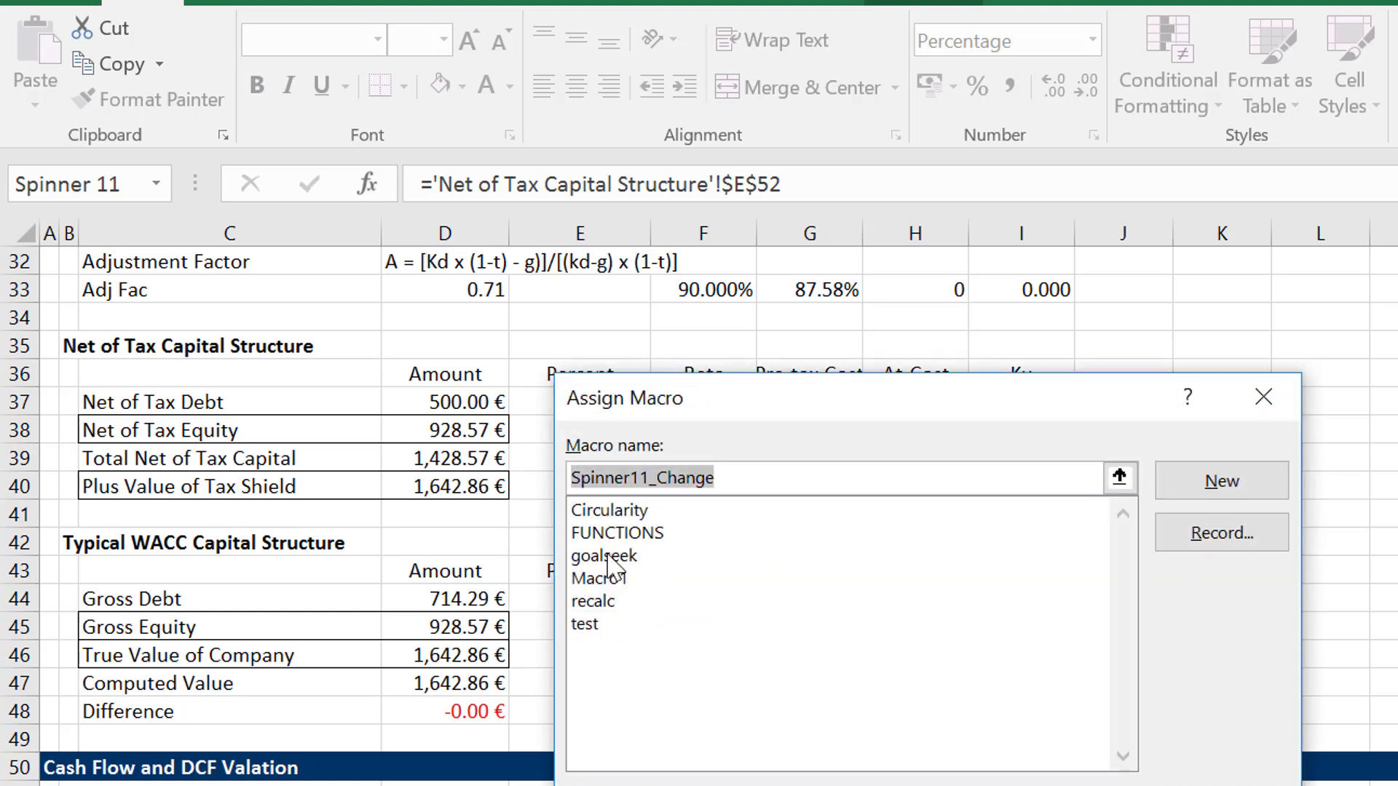
{"action": "left_click", "coordinate": [608, 558]}
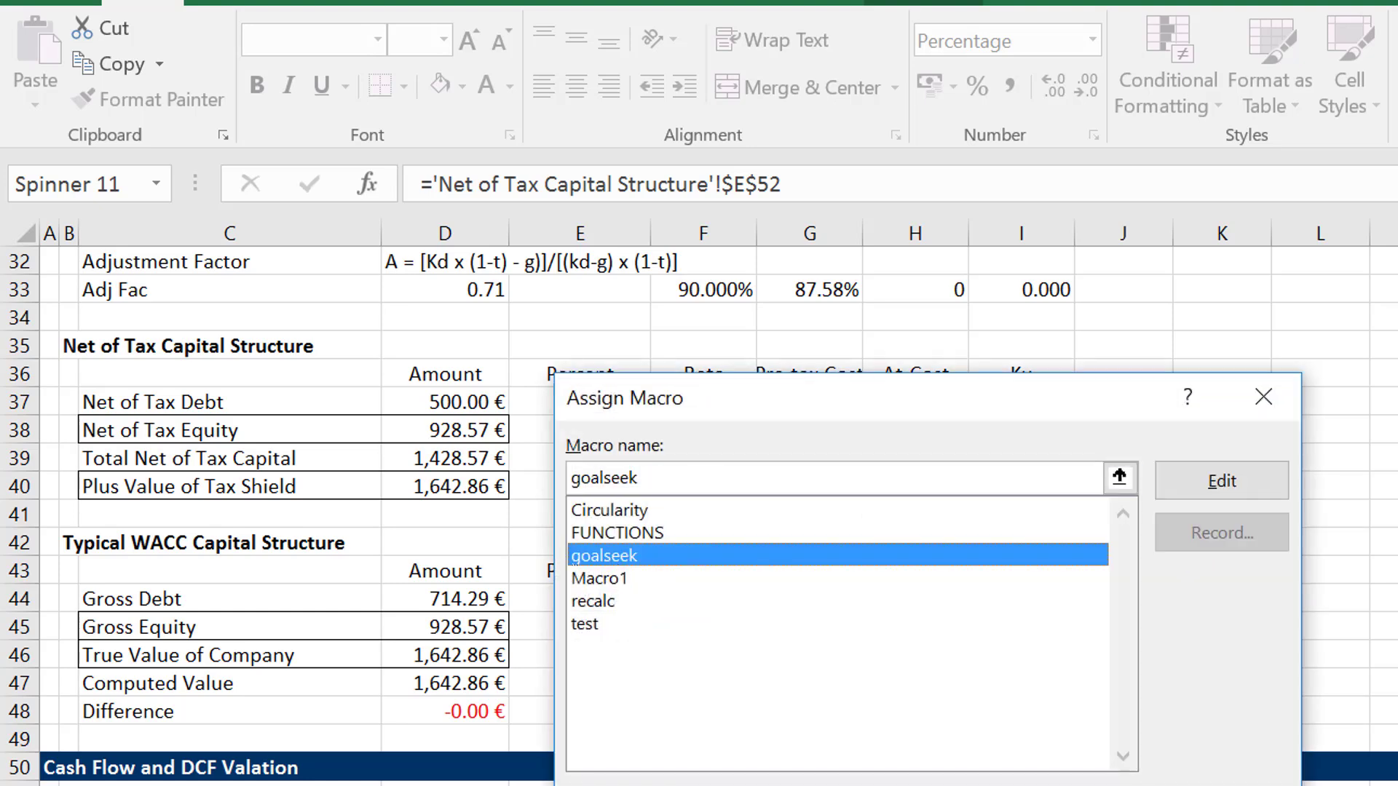
{"action": "key", "text": "Return"}
{"action": "left_click", "coordinate": [1242, 686]}
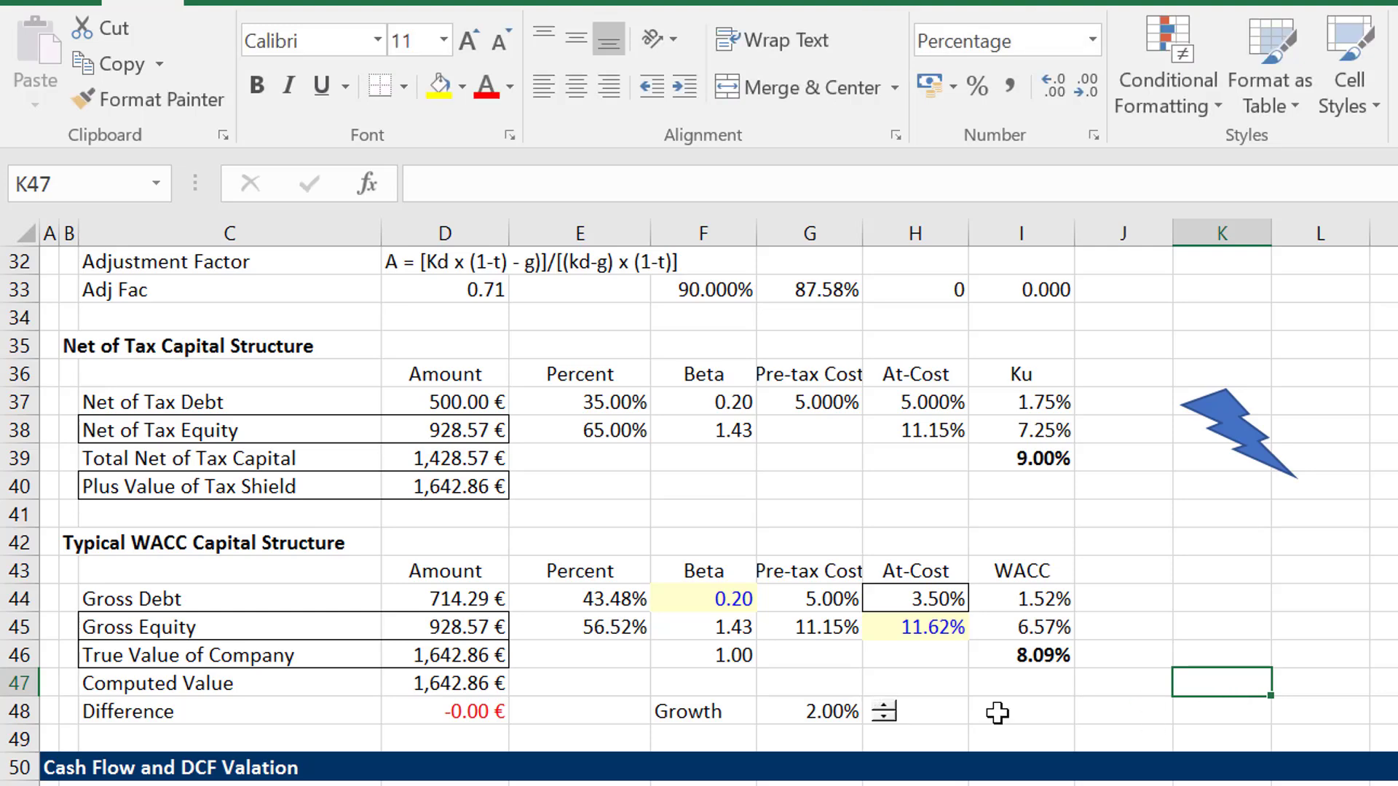
Step: Step Growth down to 0.00%, then up to 4.00%, giving ke 12.08% and WACC 8.35%
{"action": "left_click", "coordinate": [883, 717]}
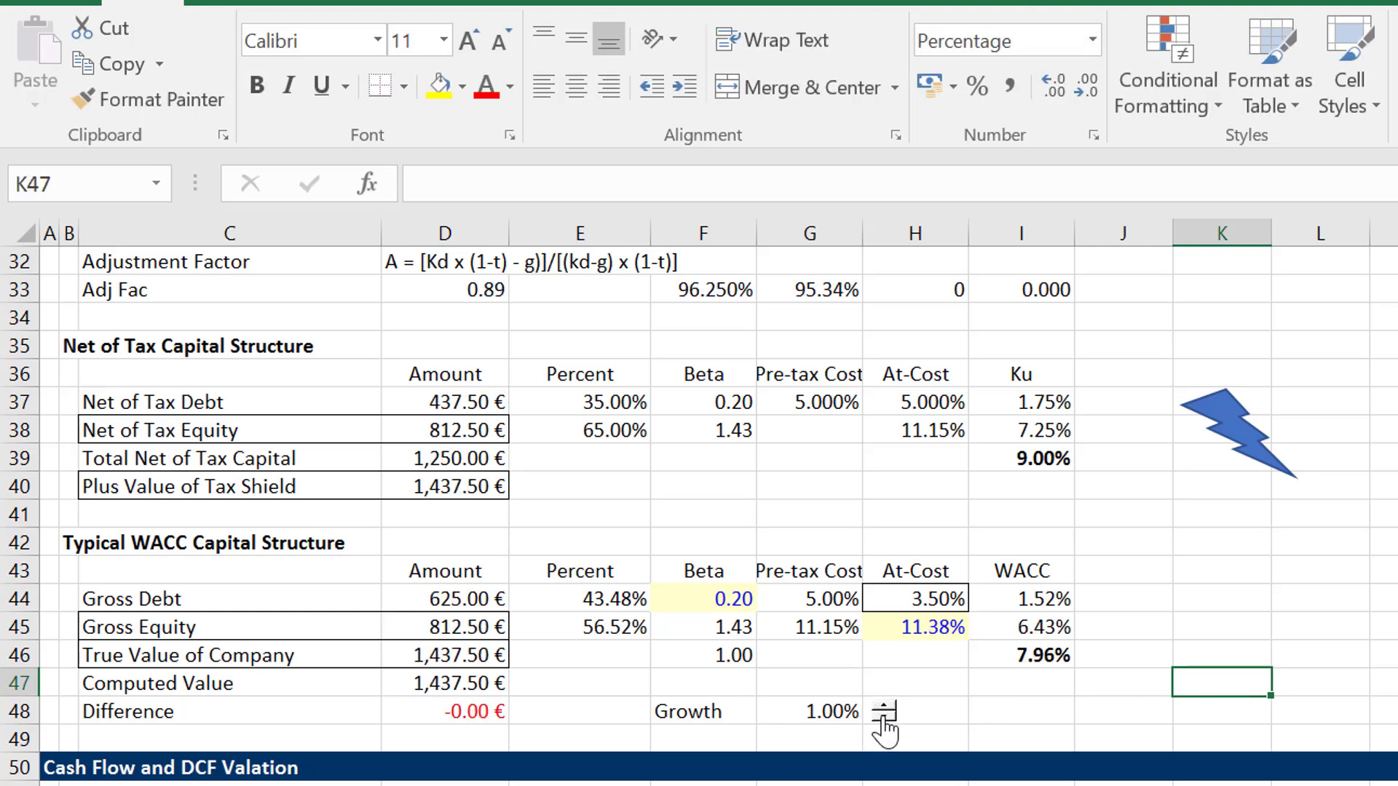
{"action": "left_click", "coordinate": [883, 717]}
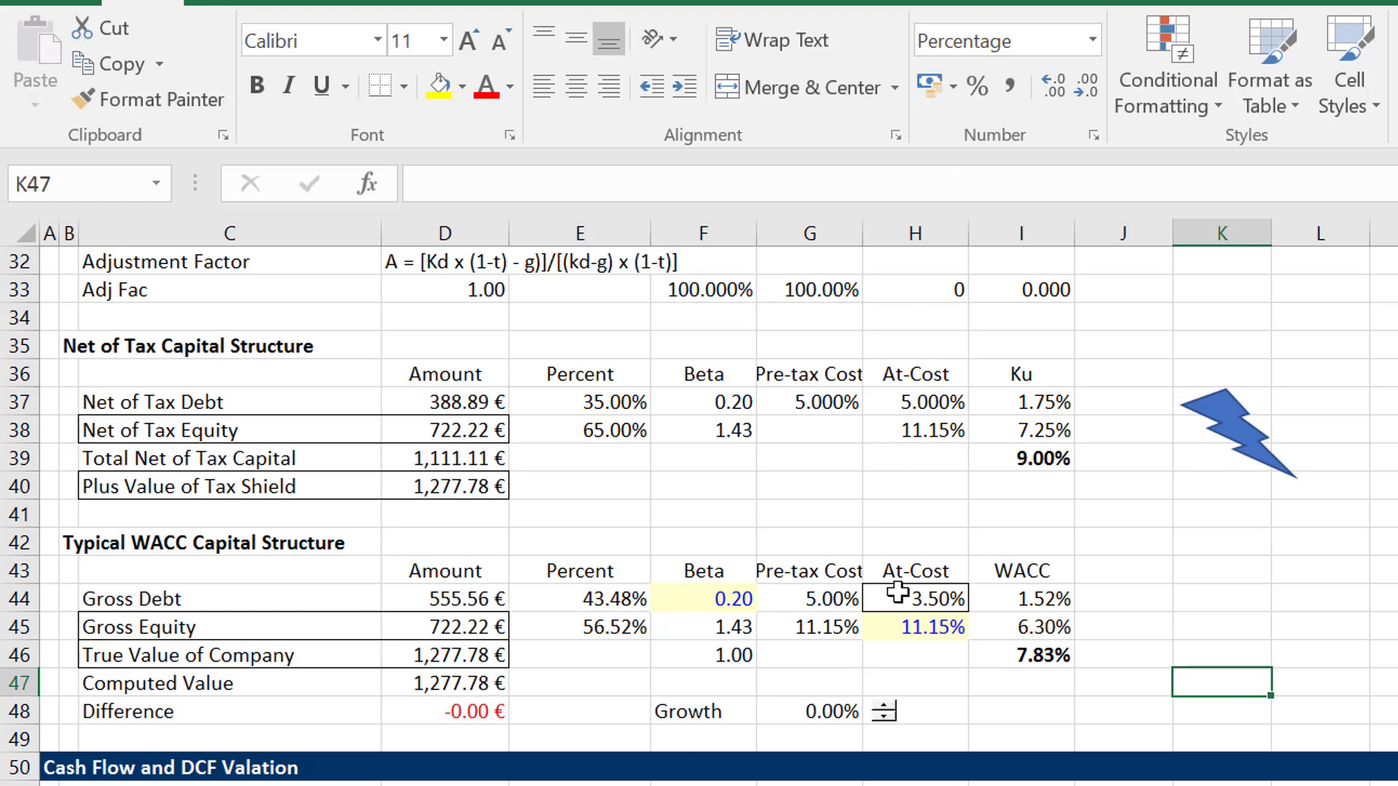
{"action": "left_click", "coordinate": [884, 706]}
{"action": "left_click", "coordinate": [884, 706]}
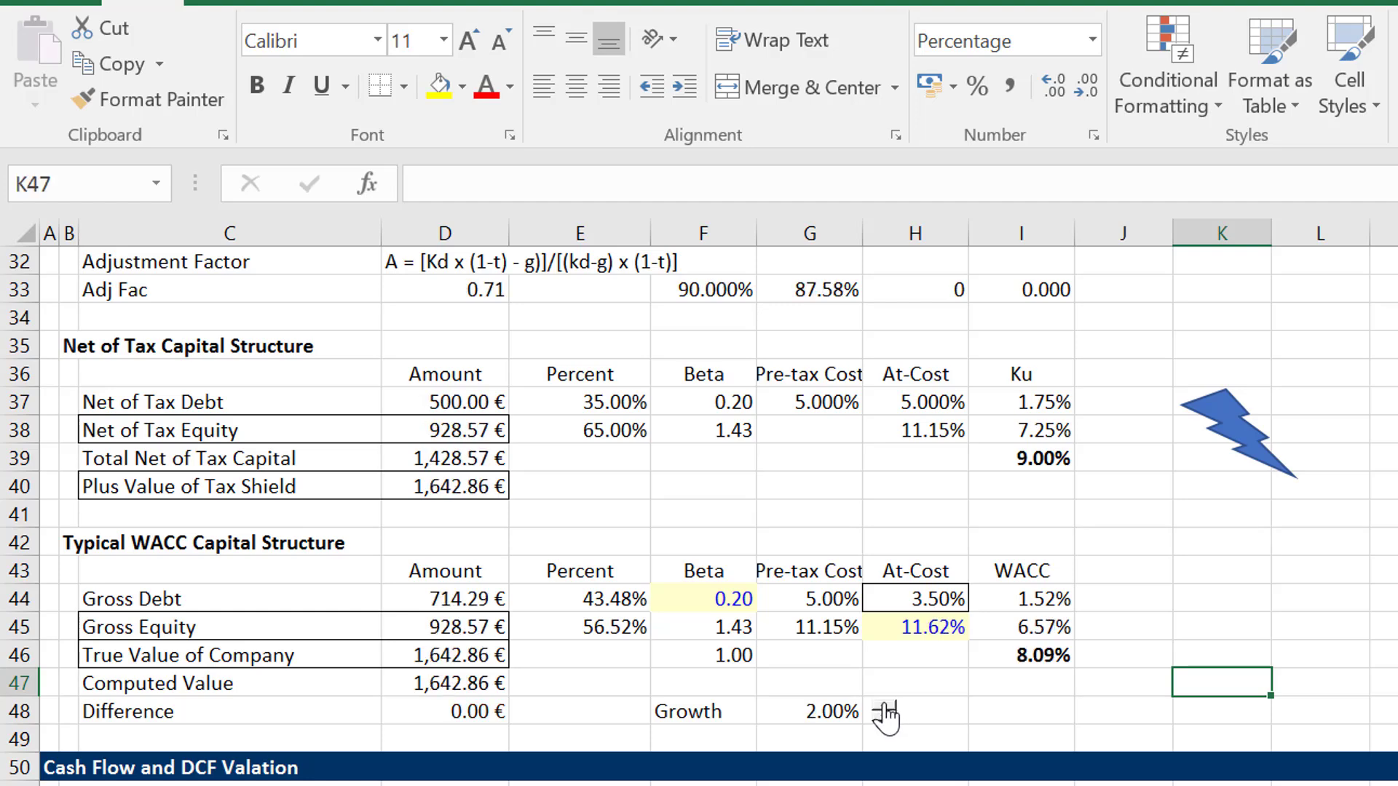
{"action": "left_click", "coordinate": [884, 705]}
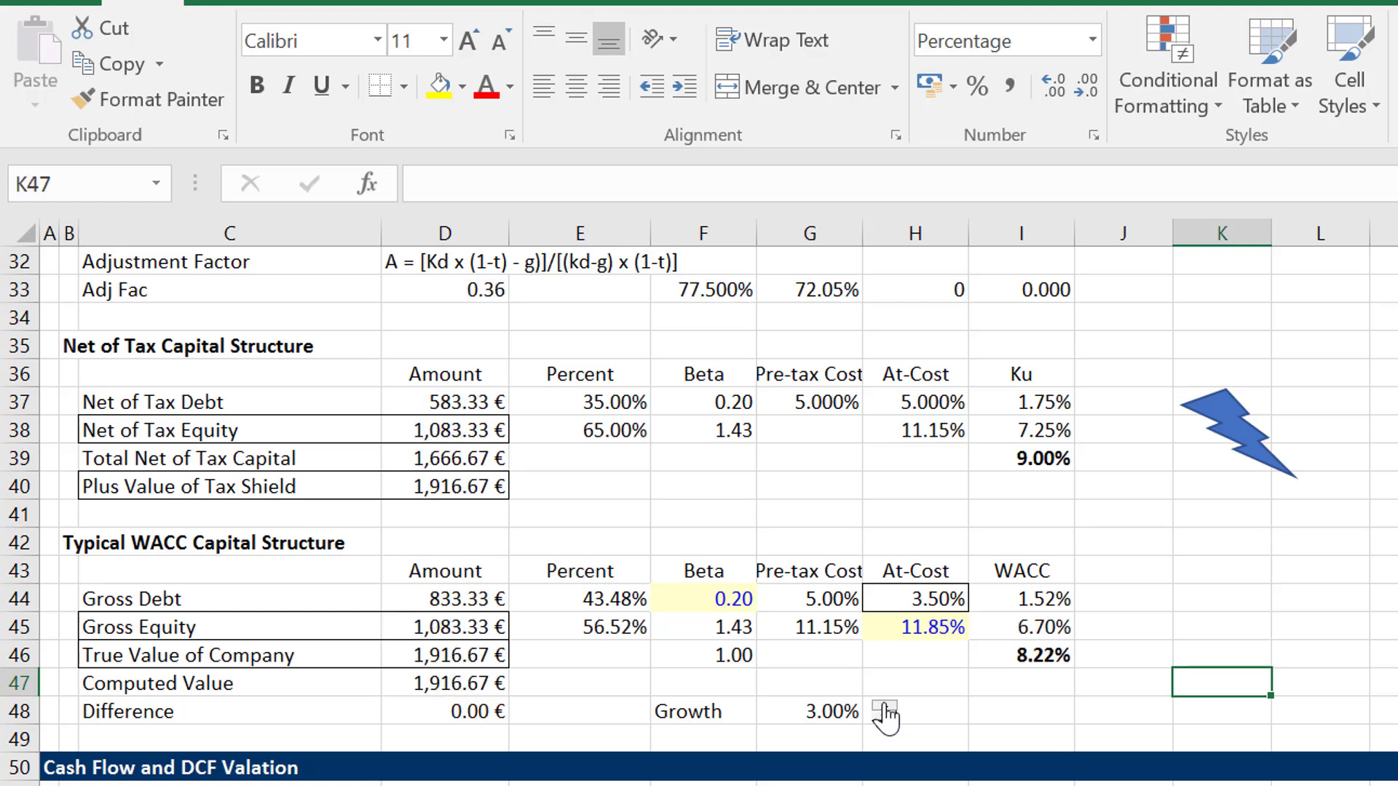
{"action": "left_click", "coordinate": [883, 706]}
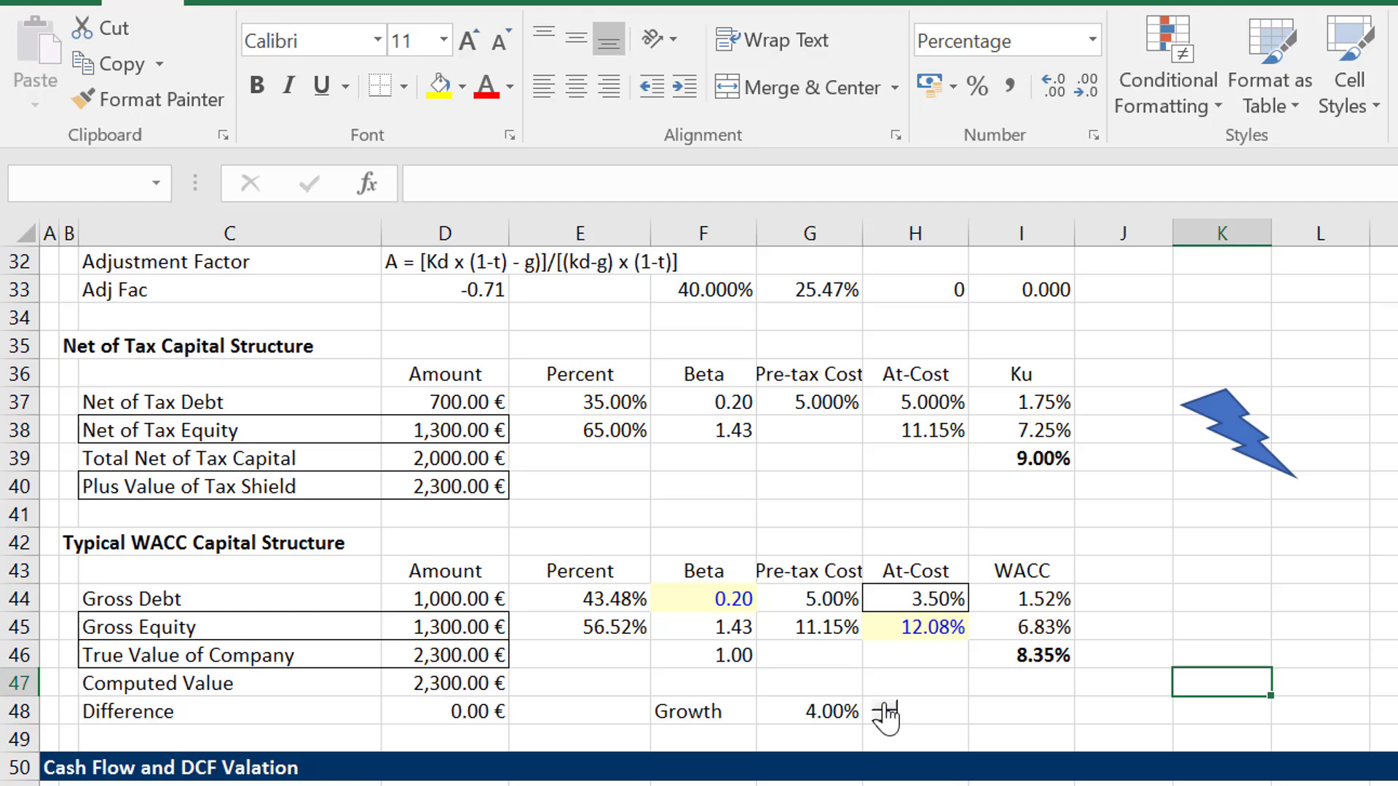
{"action": "left_click", "coordinate": [923, 628]}
{"action": "key", "text": "Up"}
{"action": "key", "text": "Up"}
{"action": "key", "text": "Up"}
{"action": "key", "text": "Up"}
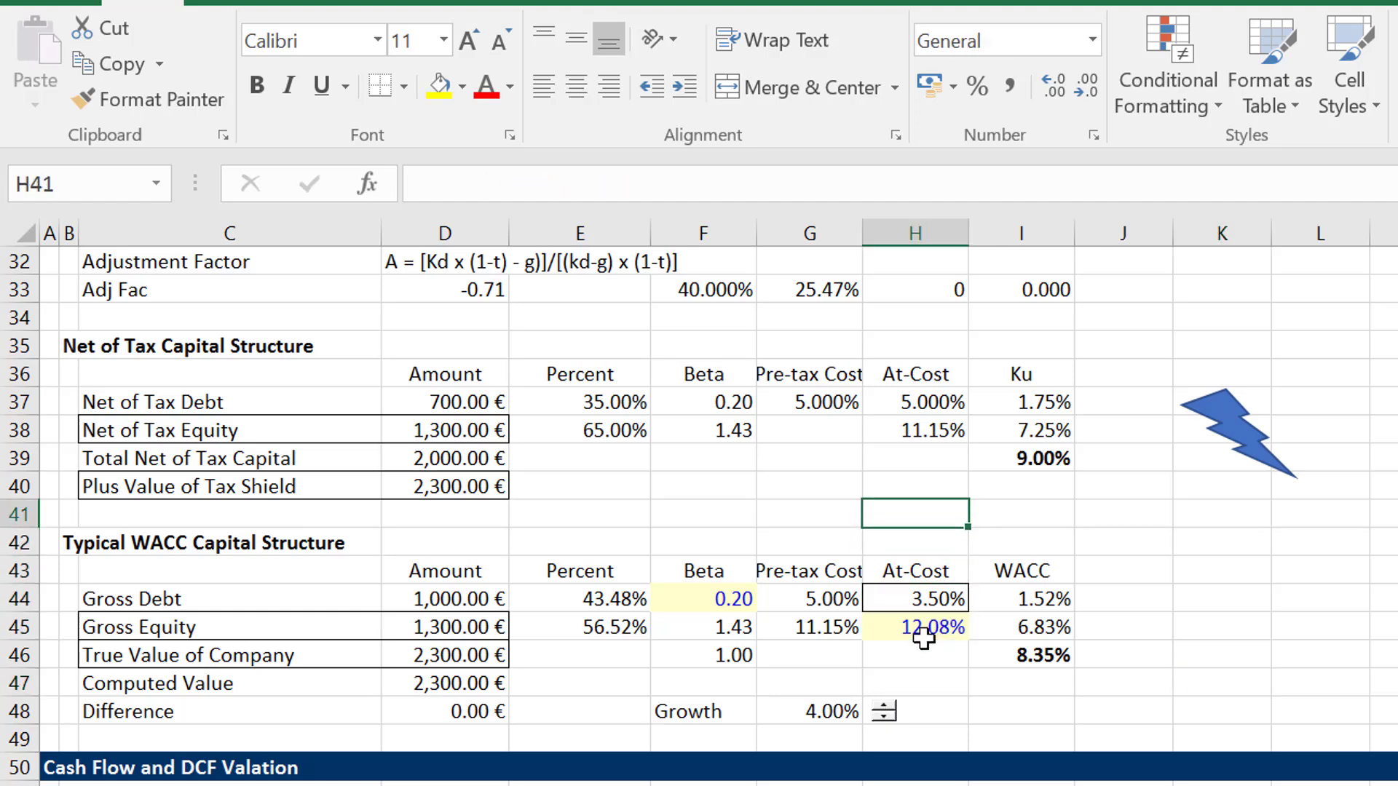
{"action": "key", "text": "Up"}
{"action": "key", "text": "Up"}
{"action": "key", "text": "Up"}
{"action": "key", "text": "Up"}
{"action": "key", "text": "Left"}
{"action": "key", "text": "Left"}
{"action": "key", "text": "Left"}
{"action": "key", "text": "Left"}
{"action": "key", "text": "Down"}
{"action": "key", "text": "Right"}
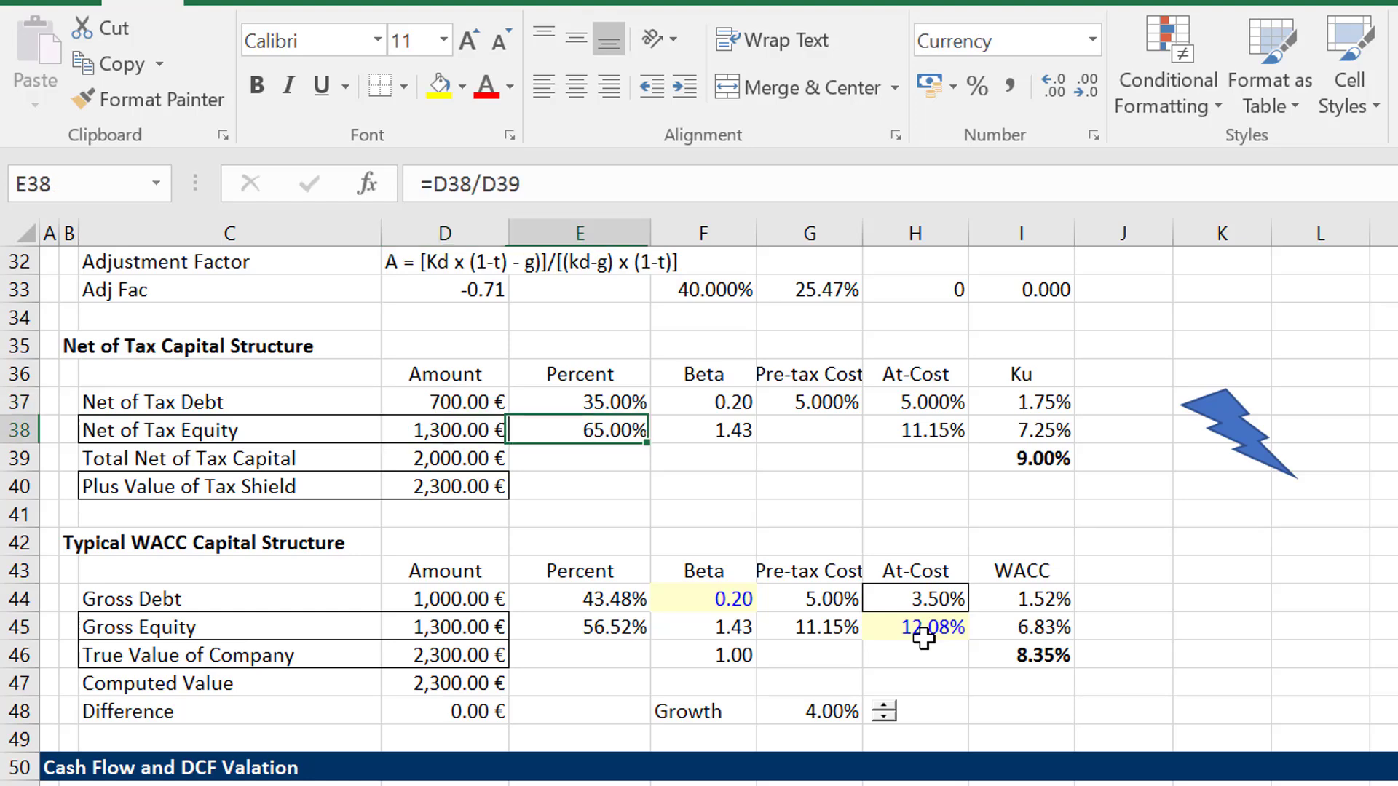
{"action": "key", "text": "Right"}
{"action": "key", "text": "Right"}
{"action": "key", "text": "Right"}
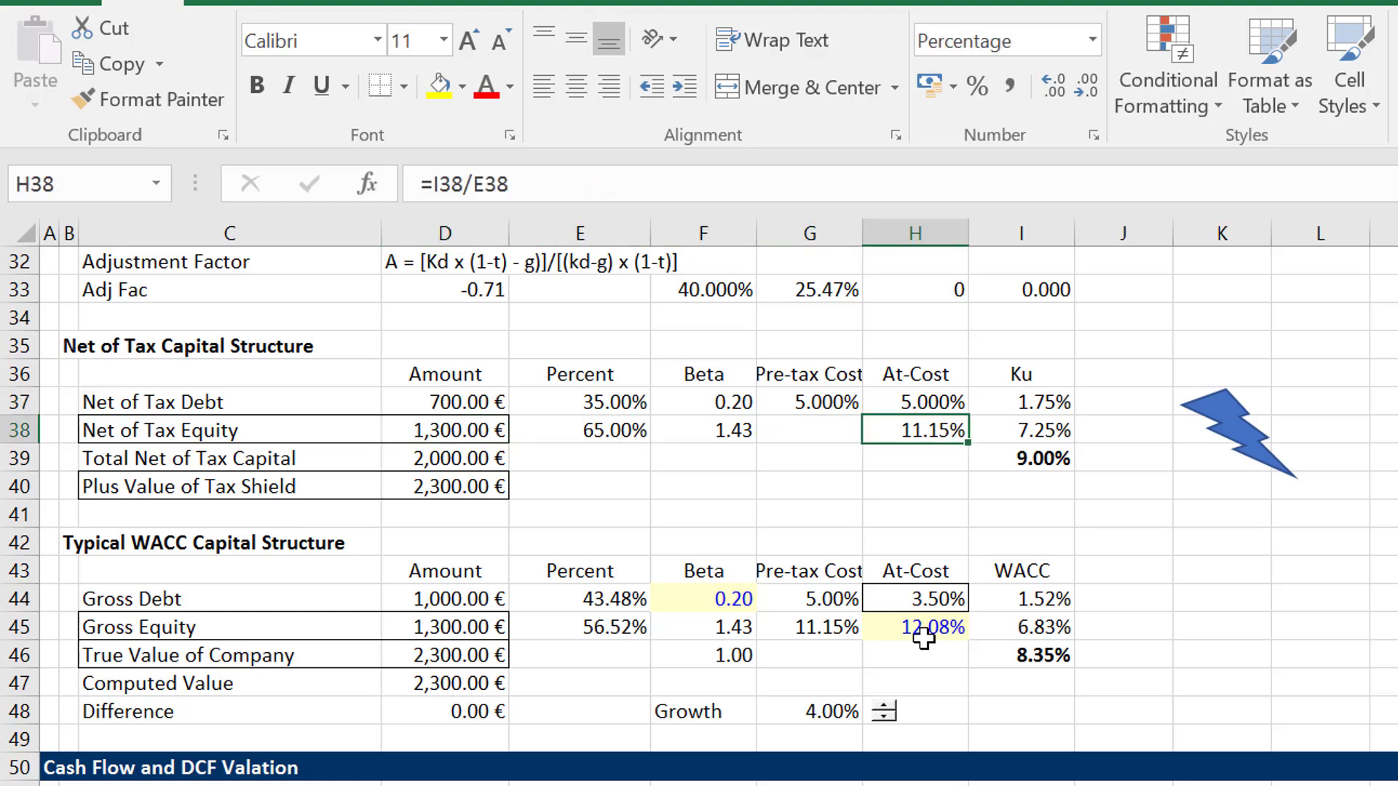
{"action": "key", "text": "Left"}
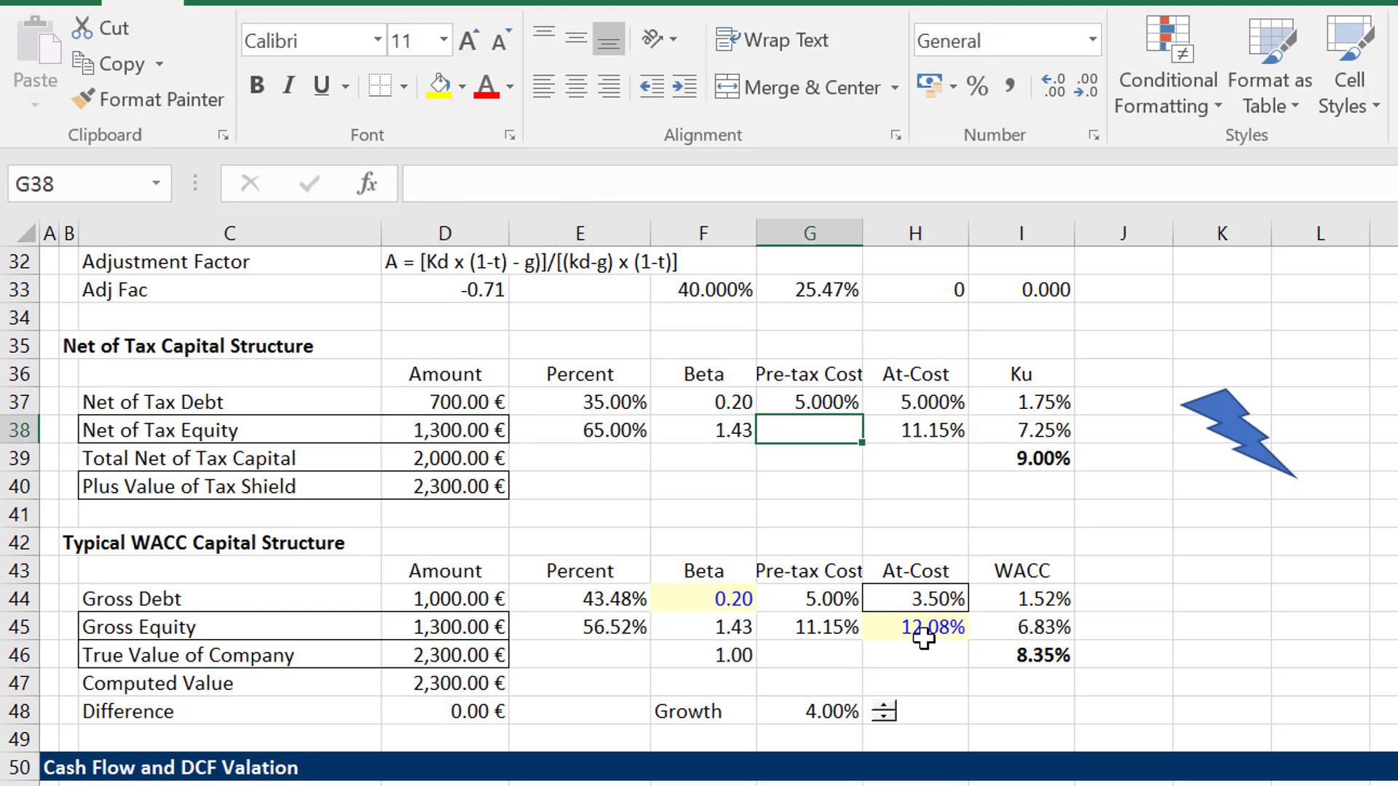
{"action": "key", "text": "Right"}
{"action": "key", "text": "Down"}
{"action": "key", "text": "Down"}
{"action": "key", "text": "Down"}
{"action": "key", "text": "Down"}
{"action": "key", "text": "Down"}
{"action": "key", "text": "Down"}
{"action": "key", "text": "Down"}
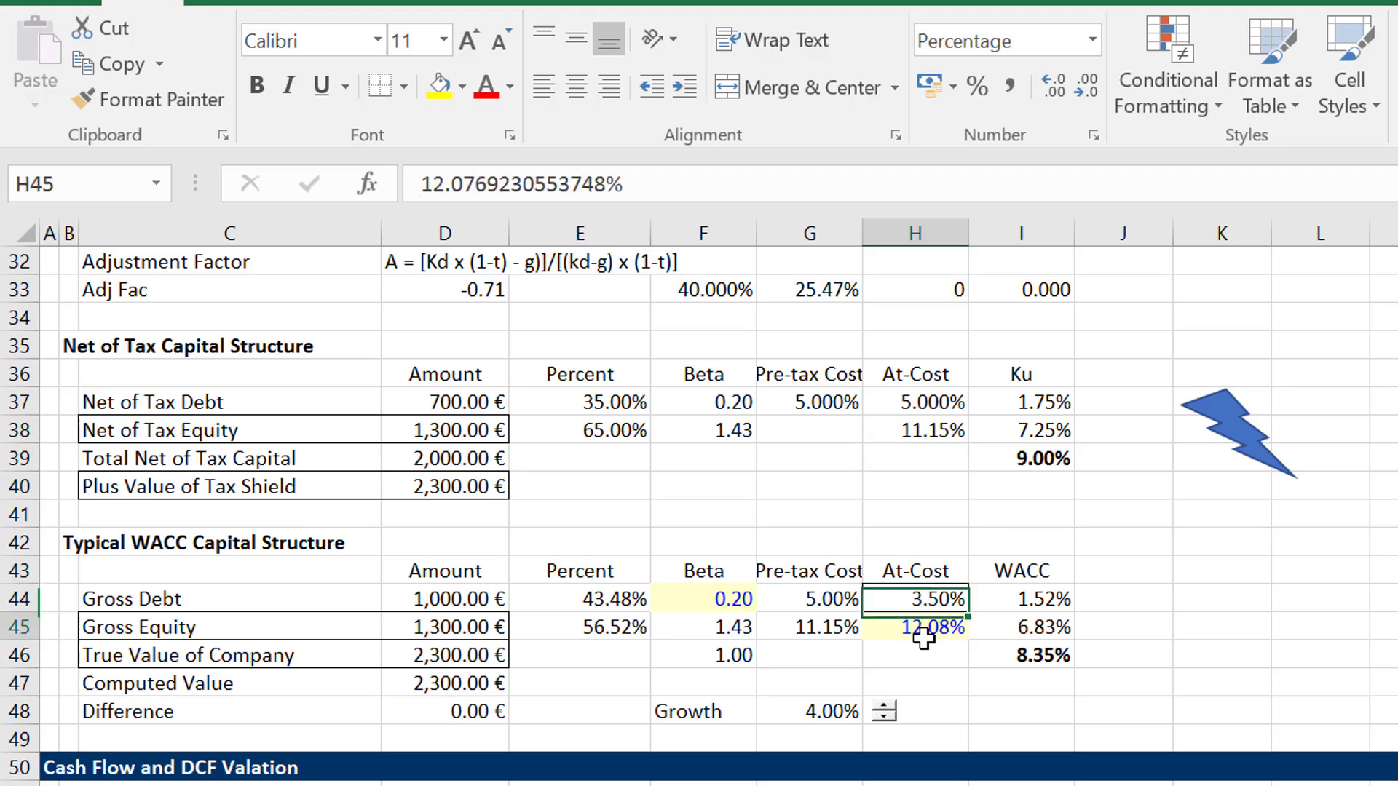
{"action": "key", "text": "Up"}
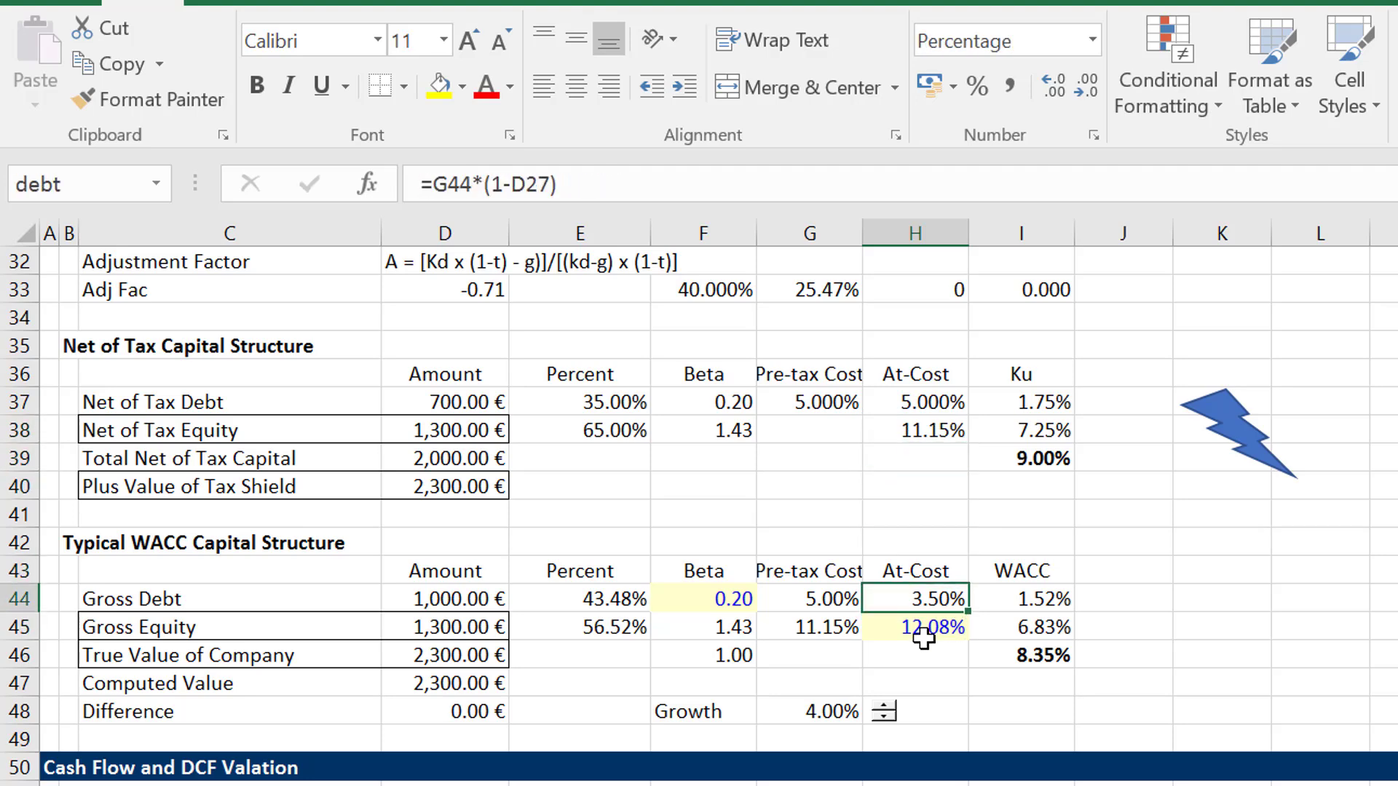
{"action": "key", "text": "Up"}
{"action": "key", "text": "Up"}
{"action": "key", "text": "Up"}
{"action": "key", "text": "Up"}
{"action": "key", "text": "Up"}
{"action": "key", "text": "Up"}
{"action": "key", "text": "Left"}
{"action": "key", "text": "Left"}
{"action": "key", "text": "Left"}
{"action": "key", "text": "Left"}
{"action": "key", "text": "Left"}
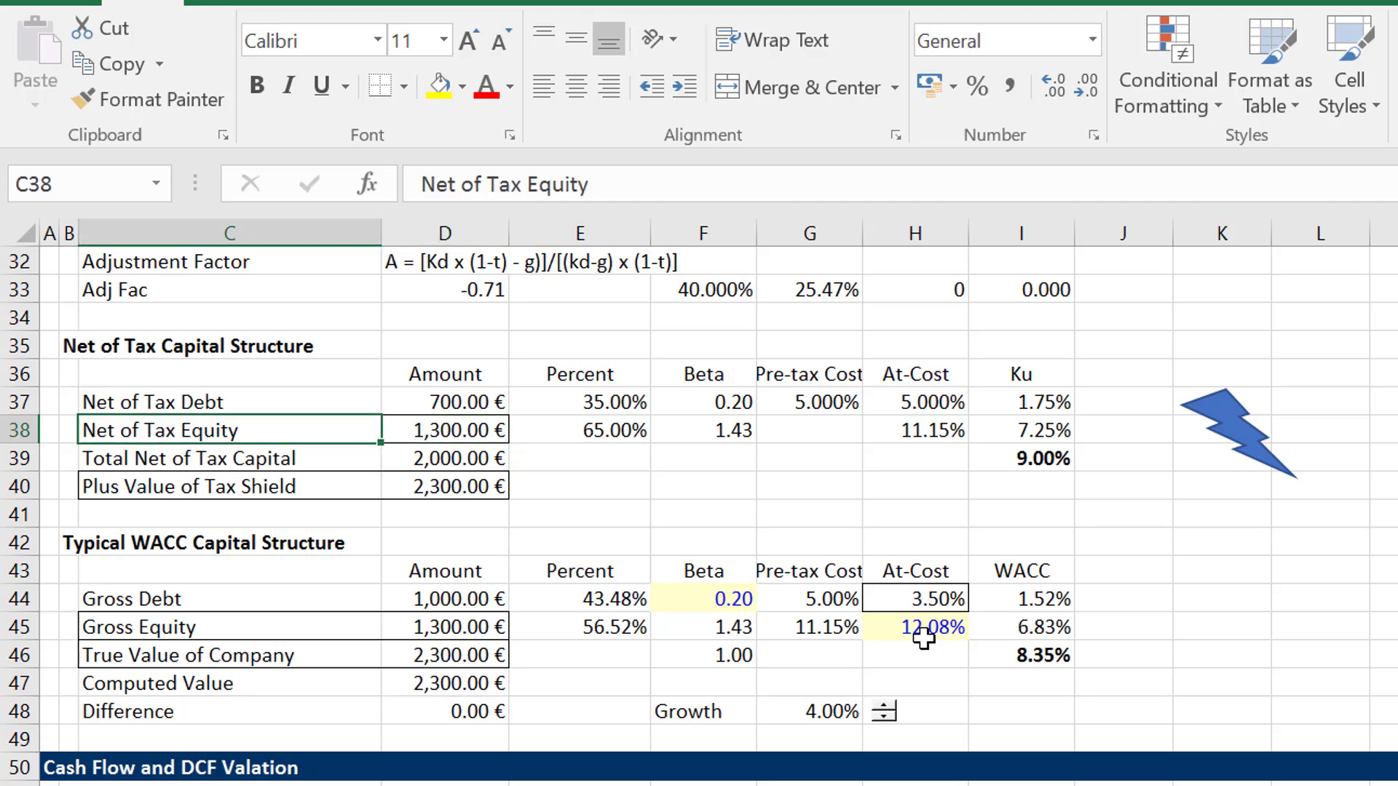
{"action": "key", "text": "Down"}
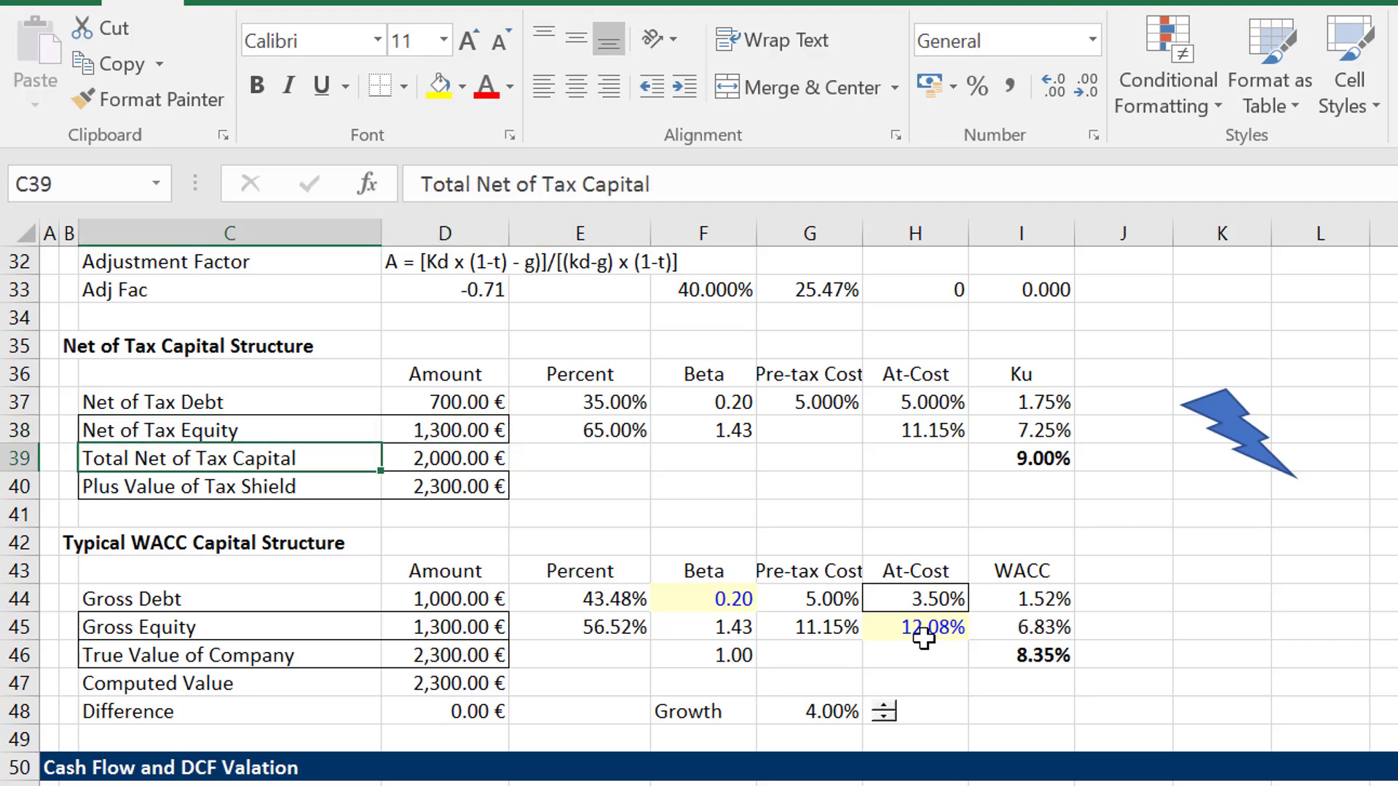
{"action": "key", "text": "Down"}
{"action": "key", "text": "Down"}
{"action": "key", "text": "Down"}
{"action": "key", "text": "Down"}
{"action": "key", "text": "Down"}
{"action": "key", "text": "Right"}
{"action": "key", "text": "Right"}
{"action": "key", "text": "Right"}
{"action": "key", "text": "Right"}
{"action": "key", "text": "Right"}
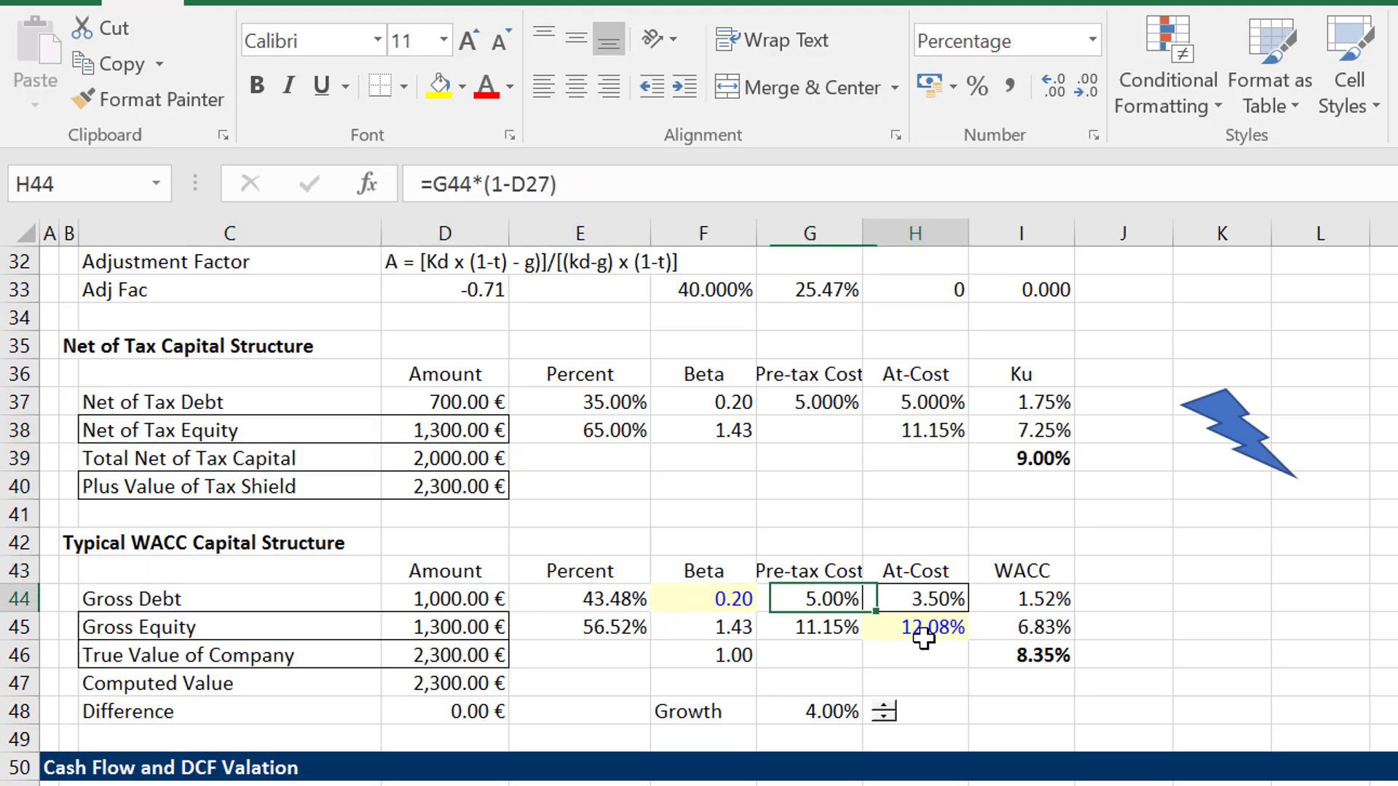
{"action": "key", "text": "Left"}
{"action": "key", "text": "Left"}
{"action": "key", "text": "Left"}
{"action": "key", "text": "Left"}
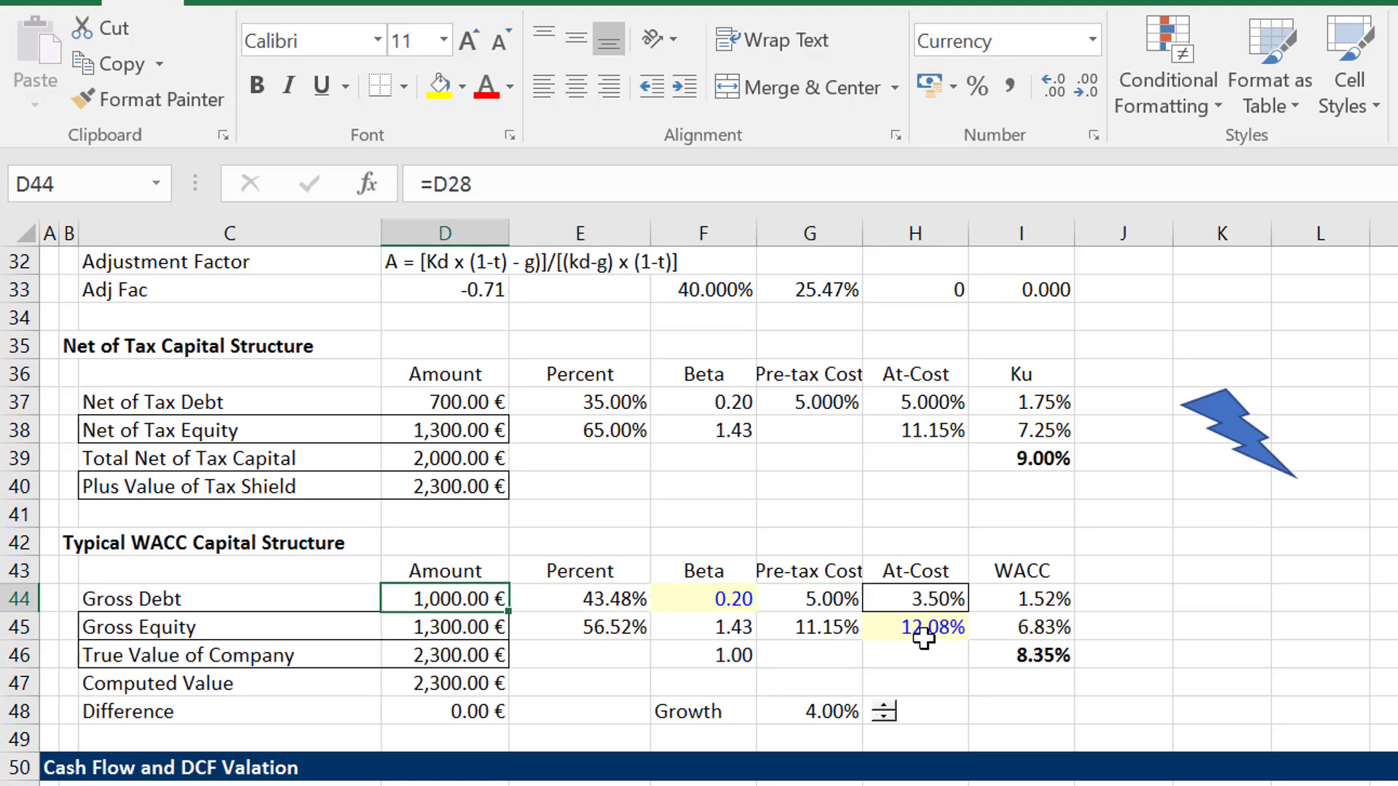
{"action": "key", "text": "Down"}
{"action": "key", "text": "Down"}
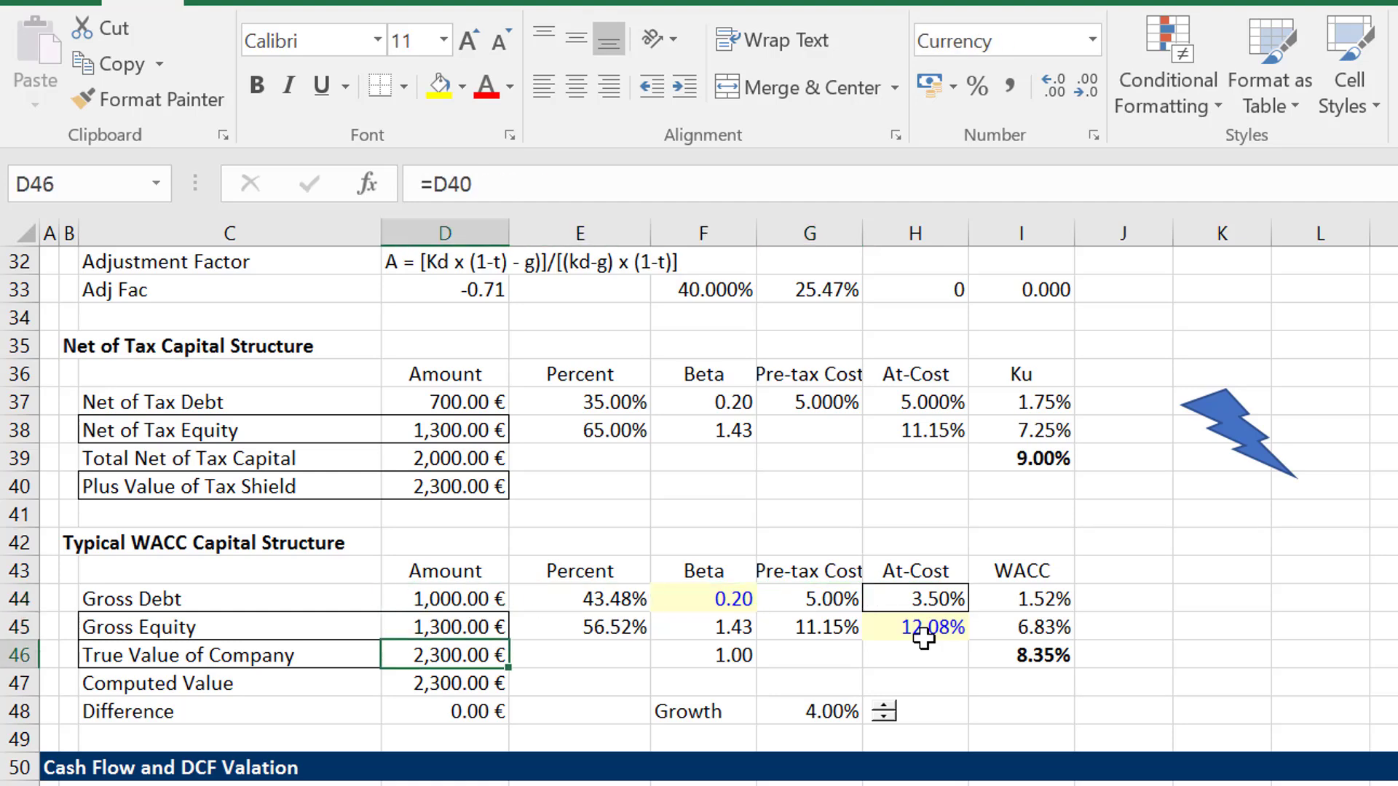
Step: Spin Growth up to 6.00%, then down to 3.00%, giving ke 11.85% and WACC 8.22%
{"action": "left_click", "coordinate": [885, 706]}
{"action": "left_click", "coordinate": [885, 707]}
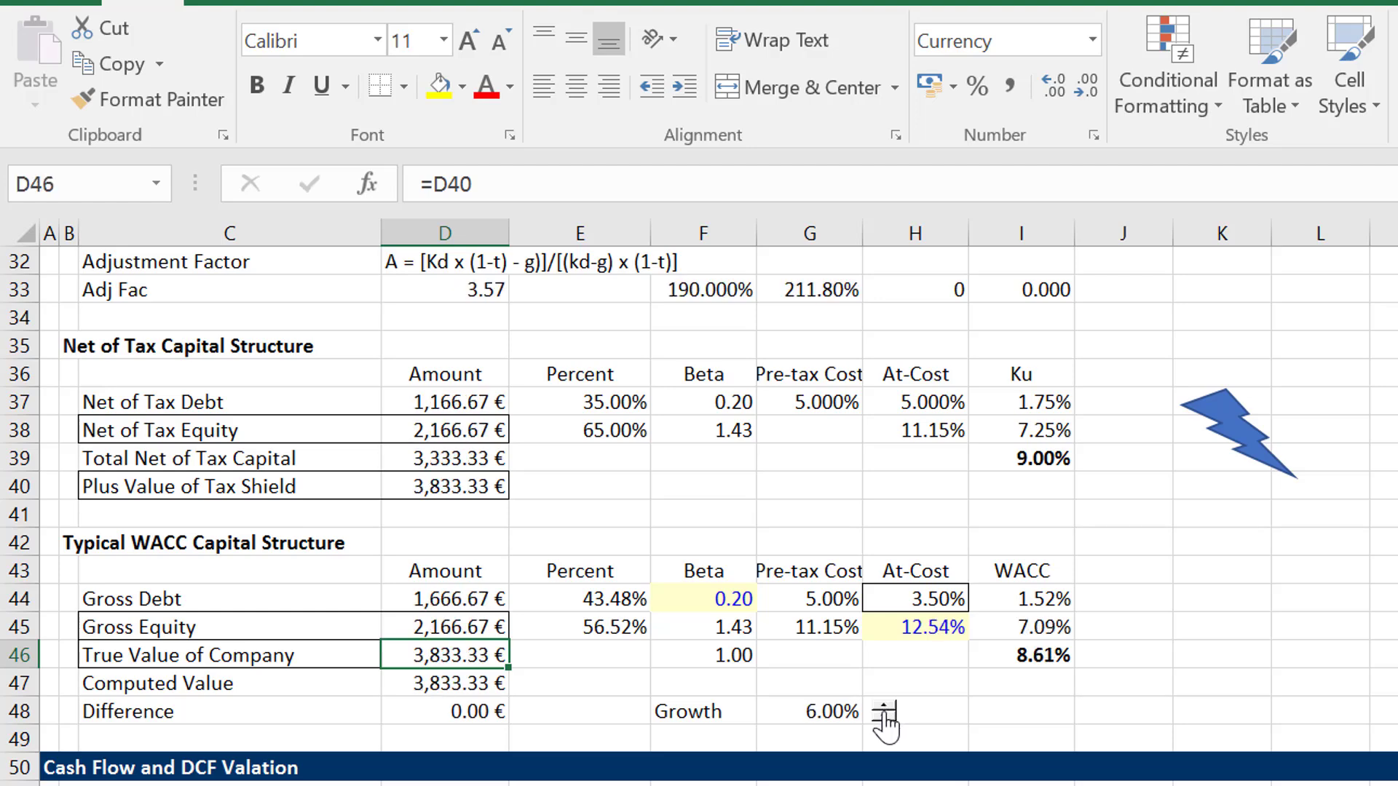
{"action": "left_click", "coordinate": [884, 717]}
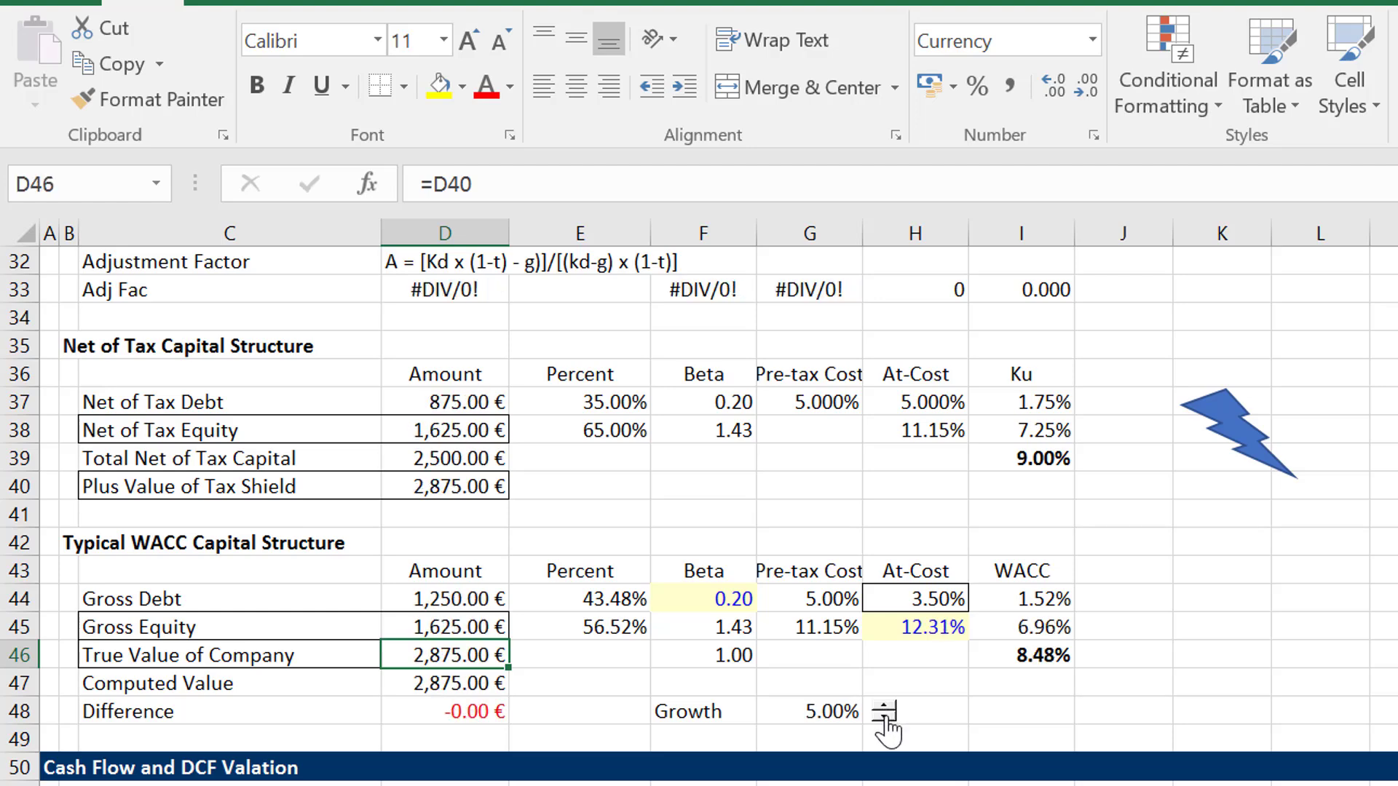
{"action": "left_click", "coordinate": [884, 716]}
{"action": "left_click", "coordinate": [884, 716]}
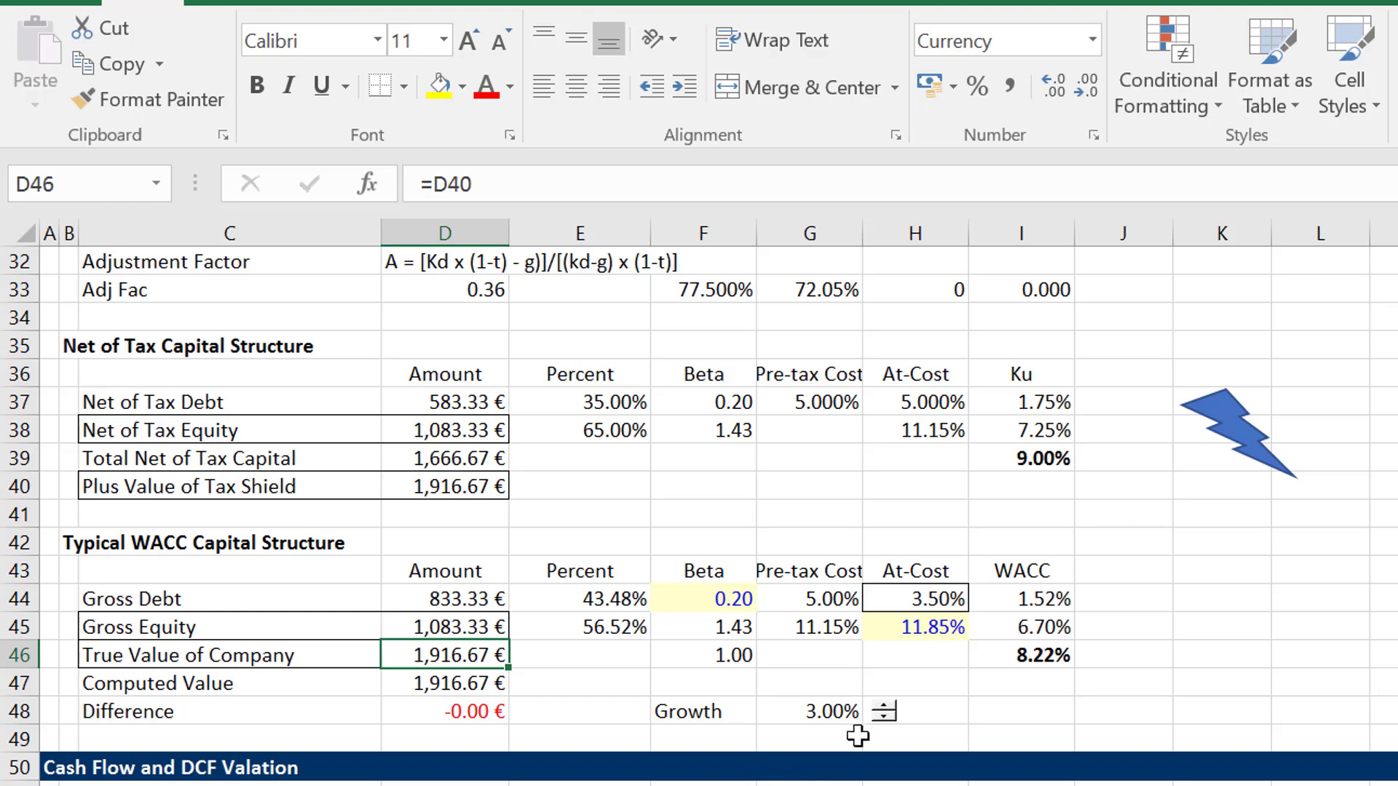
{"action": "left_click", "coordinate": [1208, 567]}
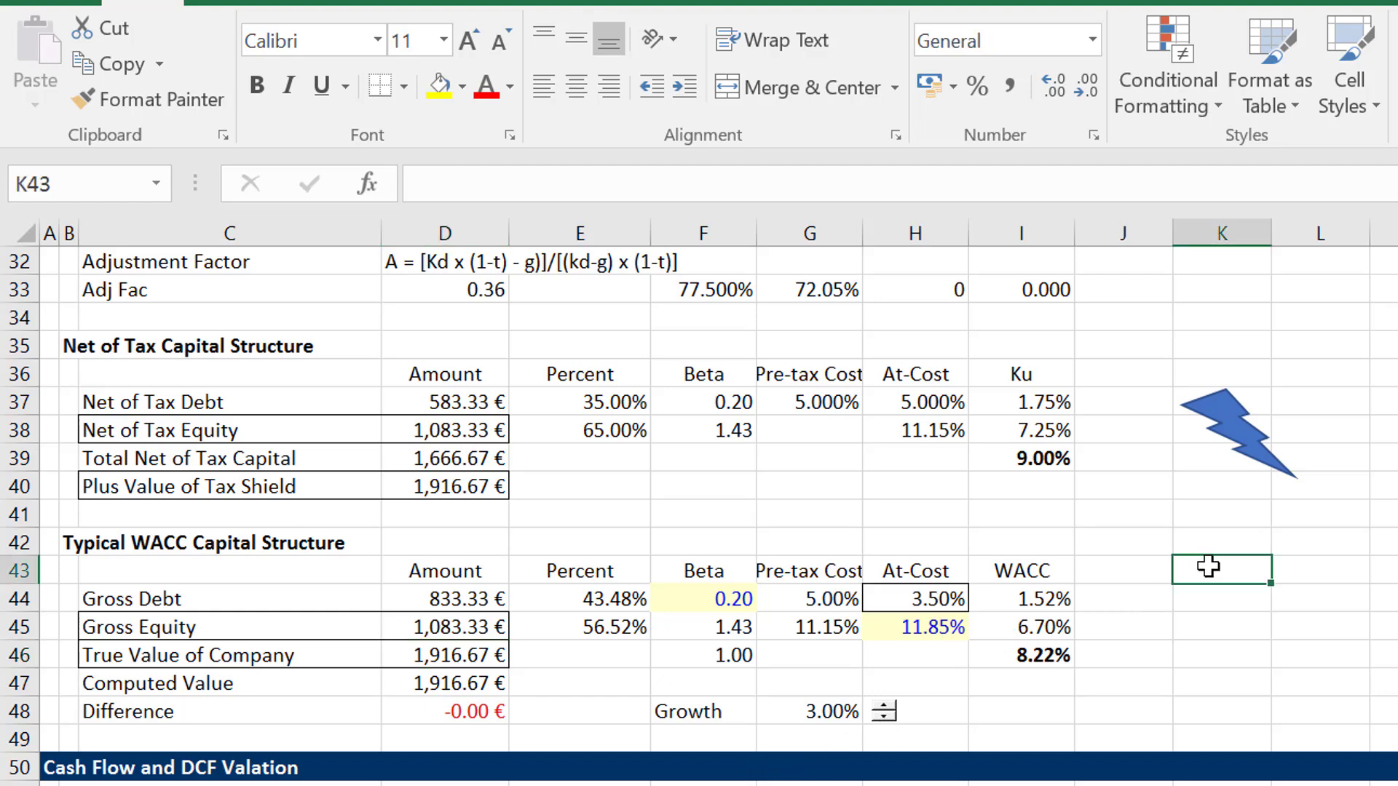
Step: Save the workbook as the macro-enabled file 'WACC and Growth with Goal Seek Macro.xlsm'
{"action": "key", "text": "F12"}
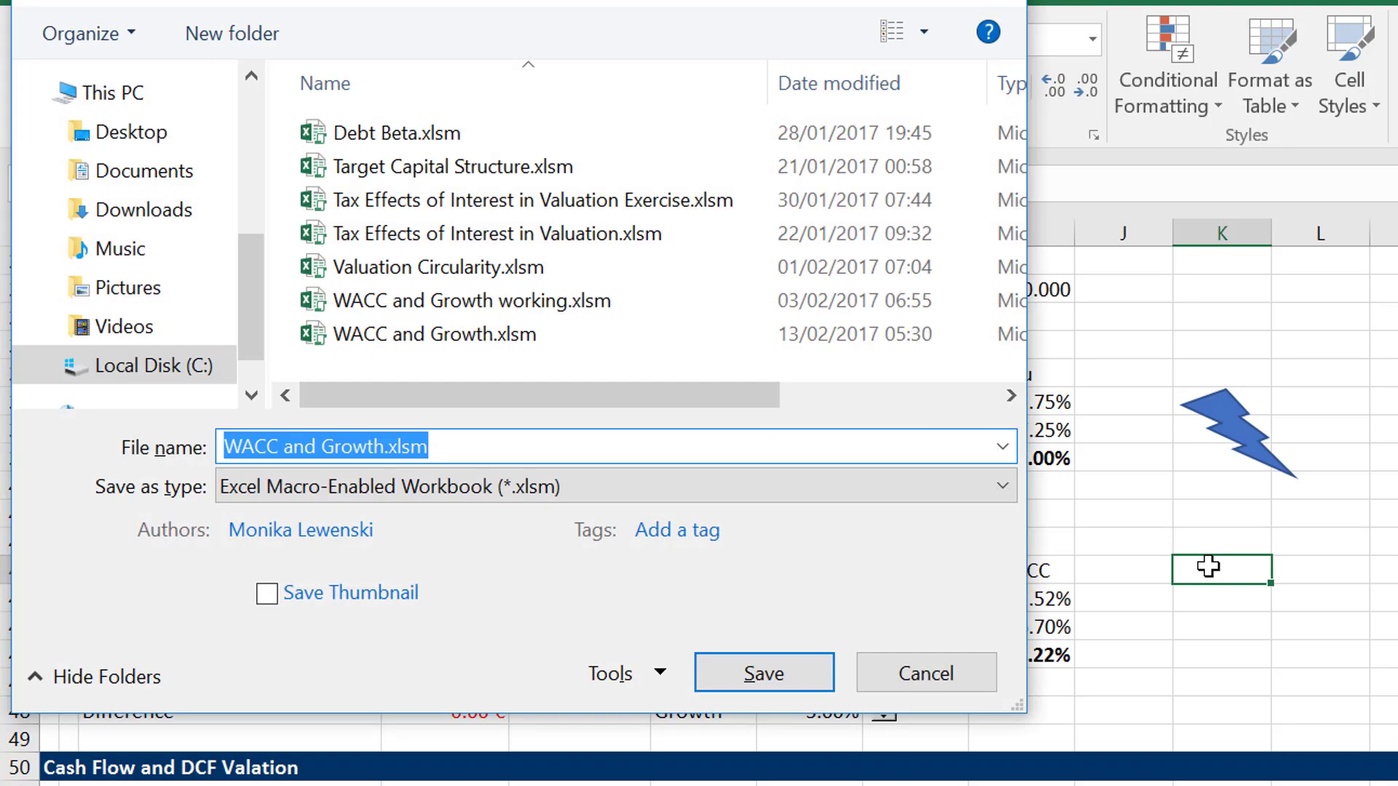
{"action": "key", "text": "Right"}
{"action": "key", "text": "Left"}
{"action": "key", "text": "Left"}
{"action": "key", "text": "Left"}
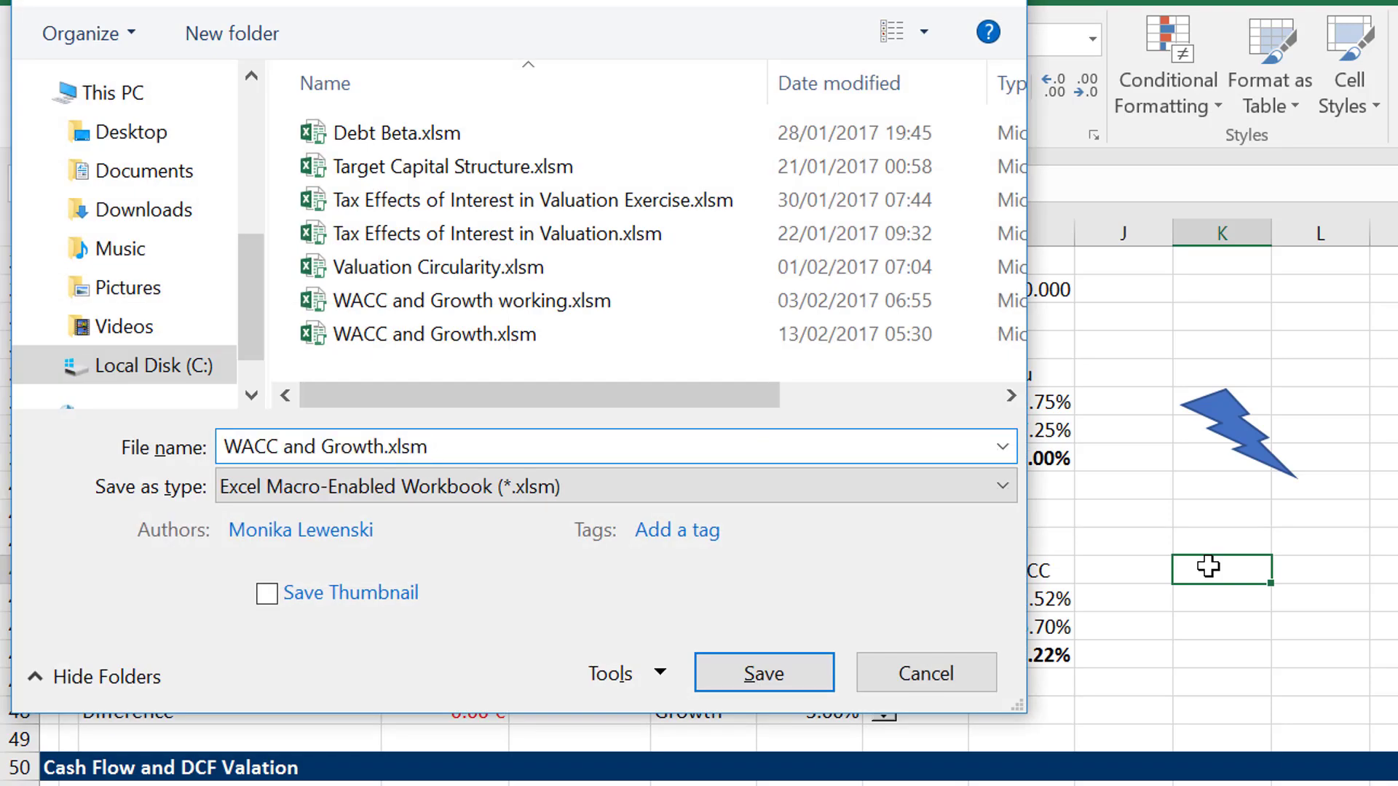
{"action": "type", "text": "with Goak"}
{"action": "key", "text": "BackSpace"}
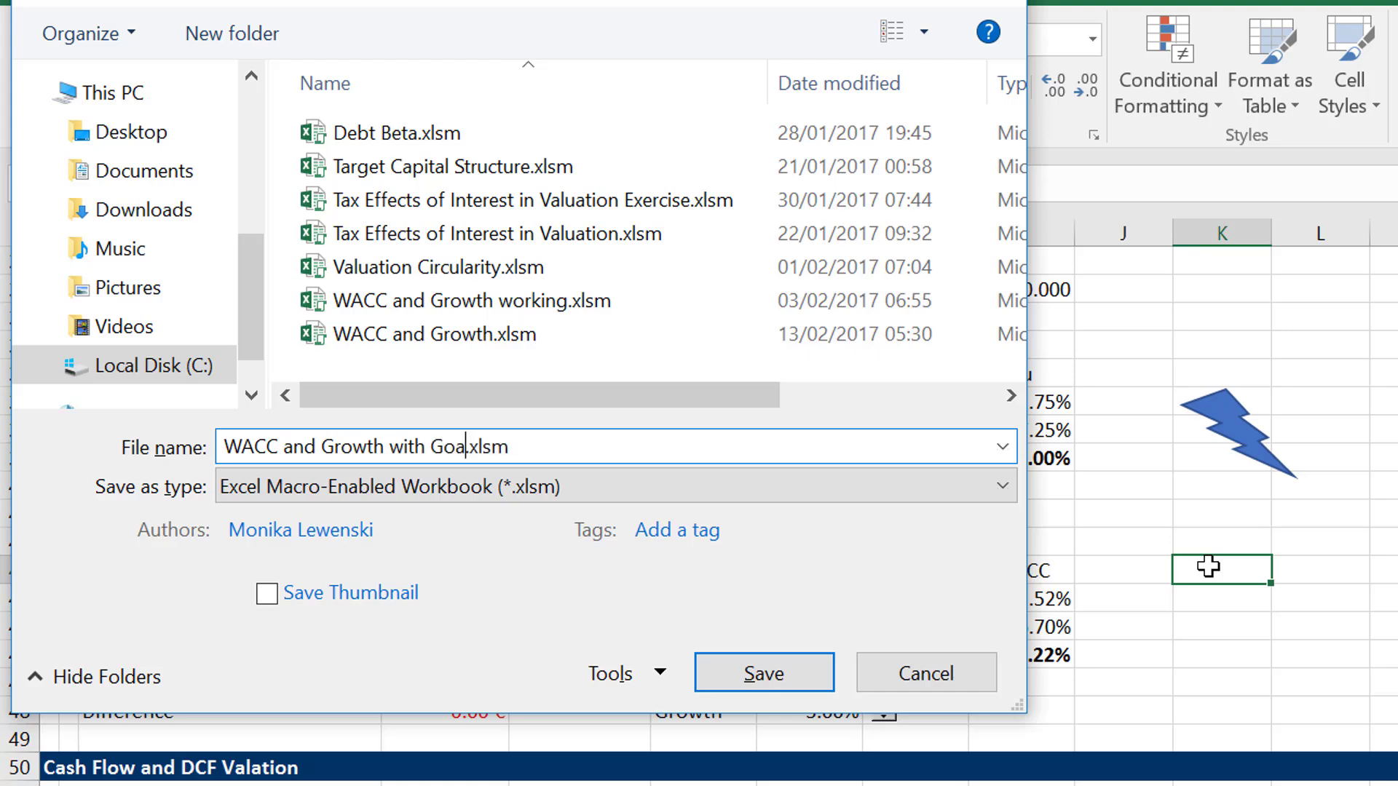
{"action": "type", "text": "l Seek M"}
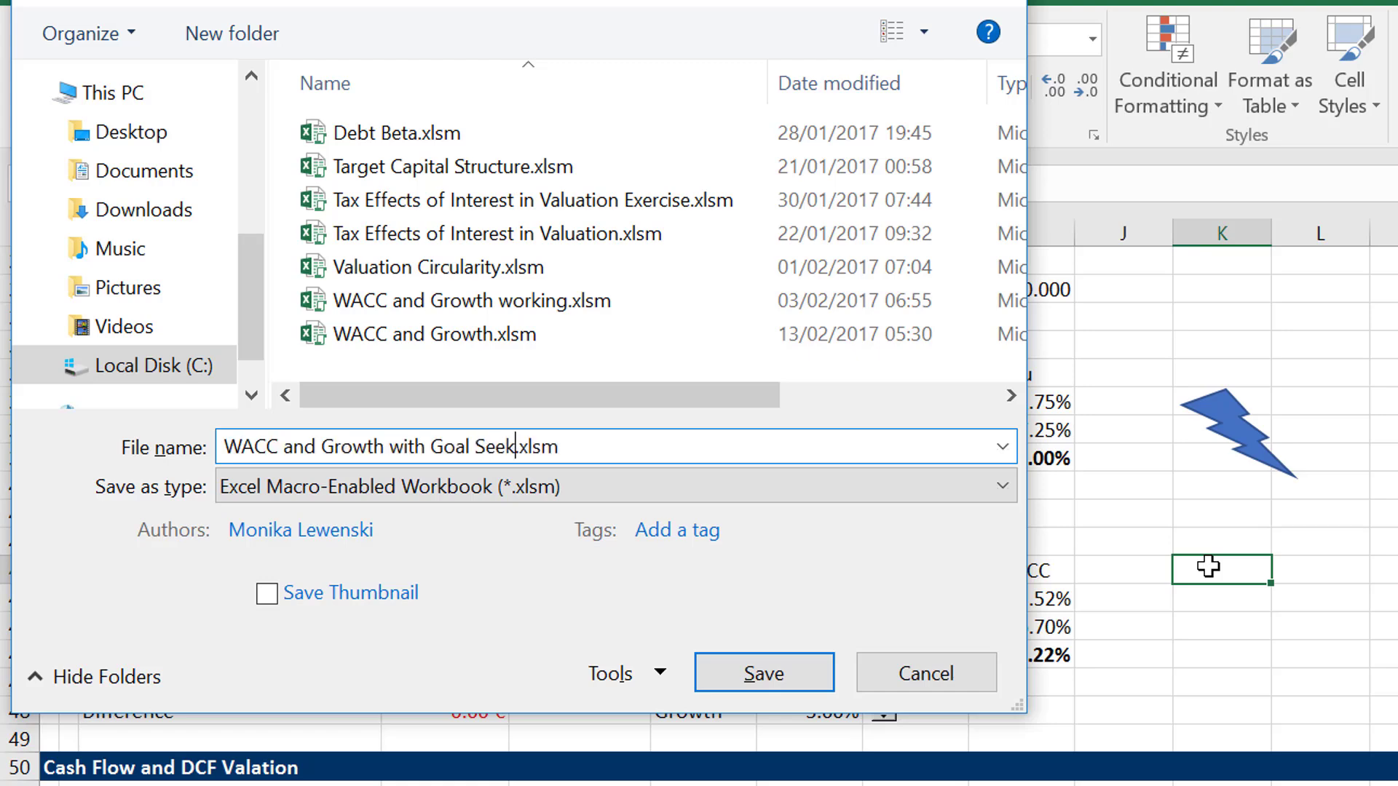
{"action": "type", "text": "acro"}
{"action": "key", "text": "Return"}
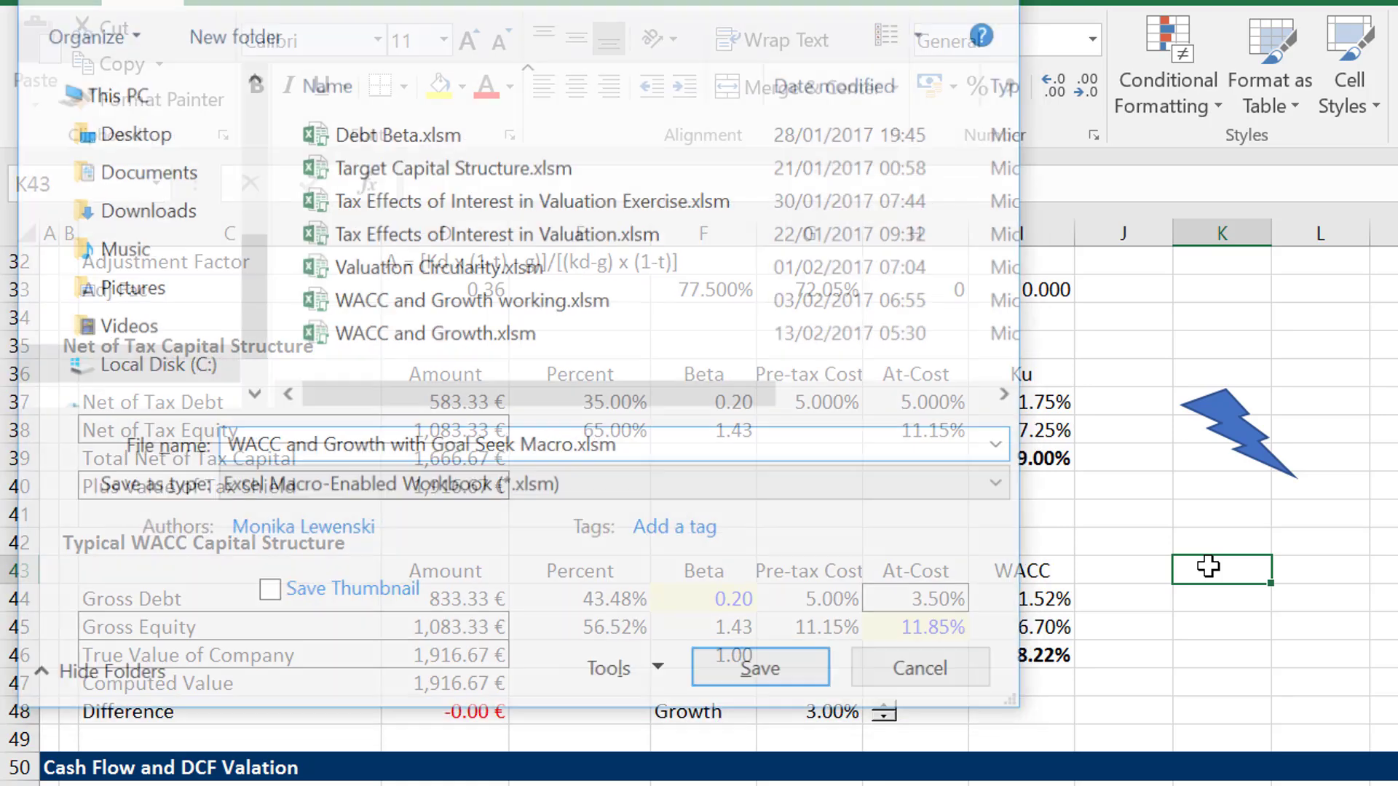
{"action": "left_click", "coordinate": [958, 595]}
{"action": "left_click", "coordinate": [1135, 546]}
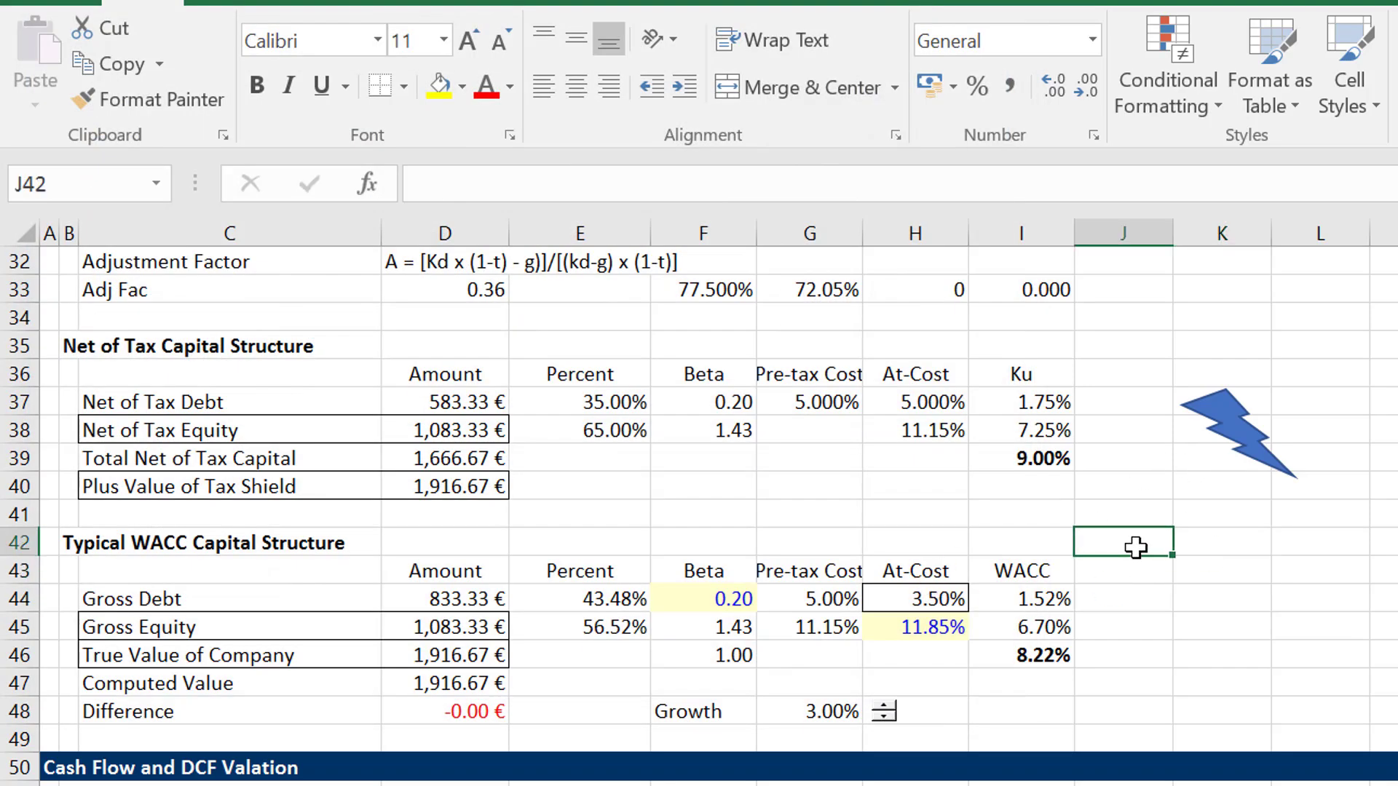